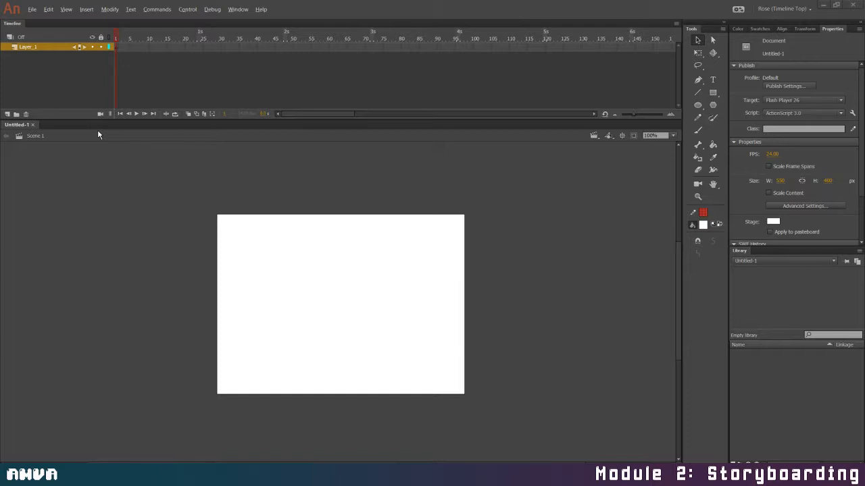
Set the stage size to 720 by 480 px
left_click(781, 181)
type("720")
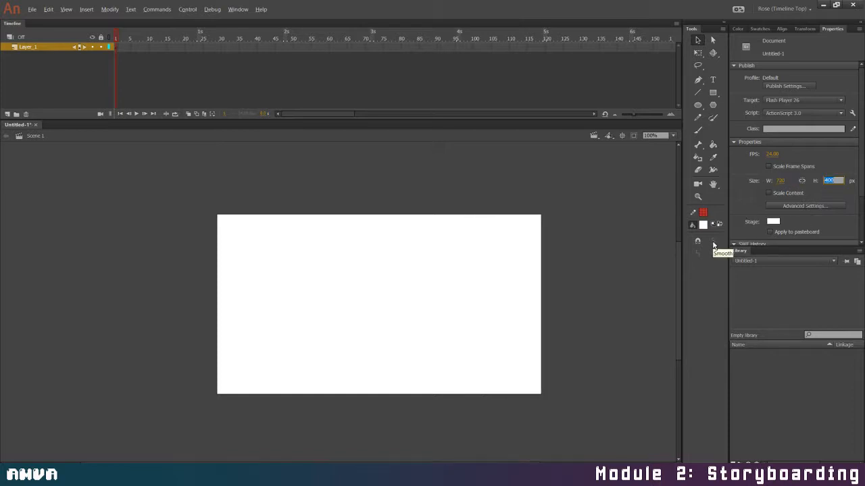
type("480")
key("Return")
left_click_drag(676, 273, 675, 289)
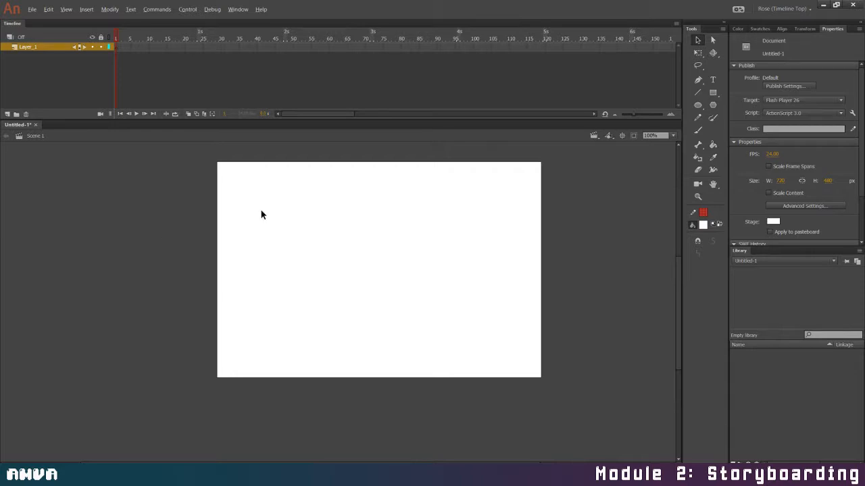
Handwrite the word "Firework" near the top of the stage with the Brush tool and a dark blue fill
left_click(698, 129)
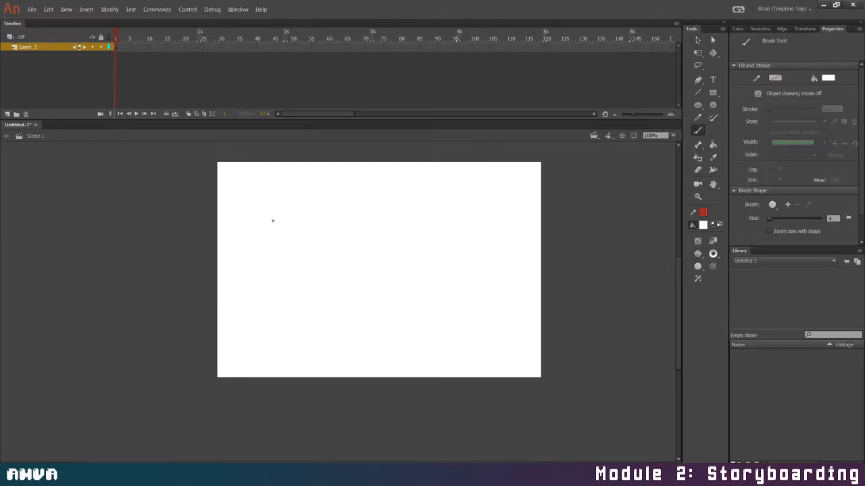
left_click(700, 227)
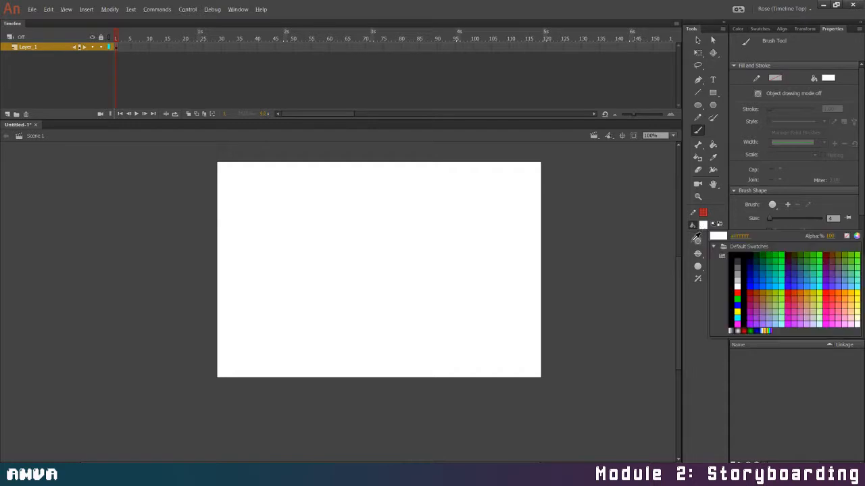
left_click(749, 271)
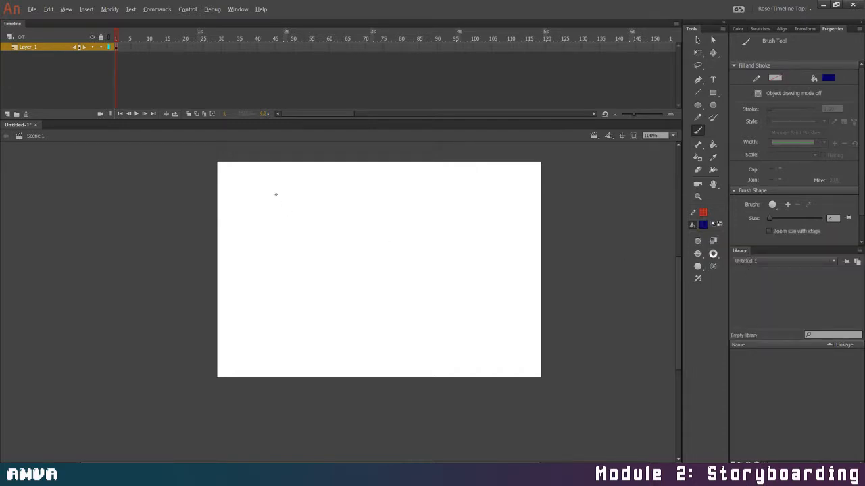
mouse_move(278, 195)
left_mouse_down()
mouse_move(283, 224)
mouse_move(294, 184)
mouse_move(292, 200)
mouse_move(341, 196)
mouse_move(353, 205)
mouse_move(362, 196)
mouse_move(369, 210)
left_mouse_up()
left_click_drag(368, 203, 392, 196)
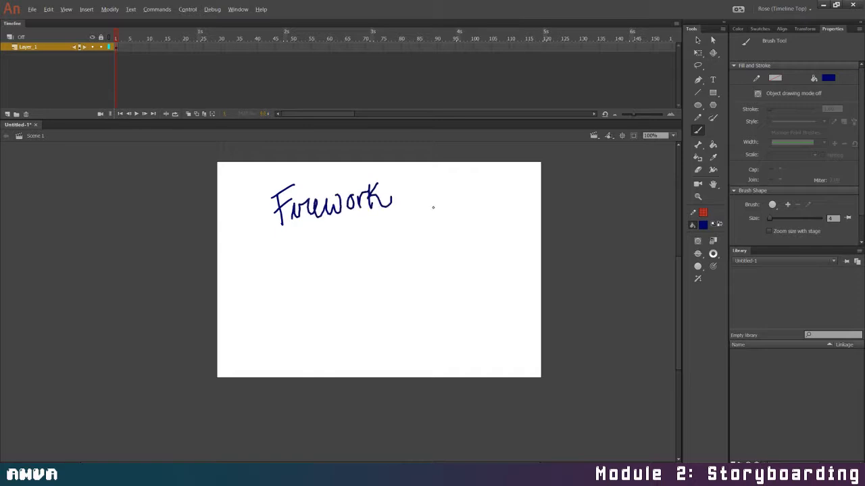
Enable the brush's pressure and tilt options, and add a small firework burst and a bullet beside the word "Firework"
left_click(698, 279)
mouse_move(424, 189)
left_mouse_down()
mouse_move(417, 178)
mouse_move(407, 182)
mouse_move(421, 191)
mouse_move(415, 197)
left_mouse_up()
left_click_drag(415, 199, 416, 203)
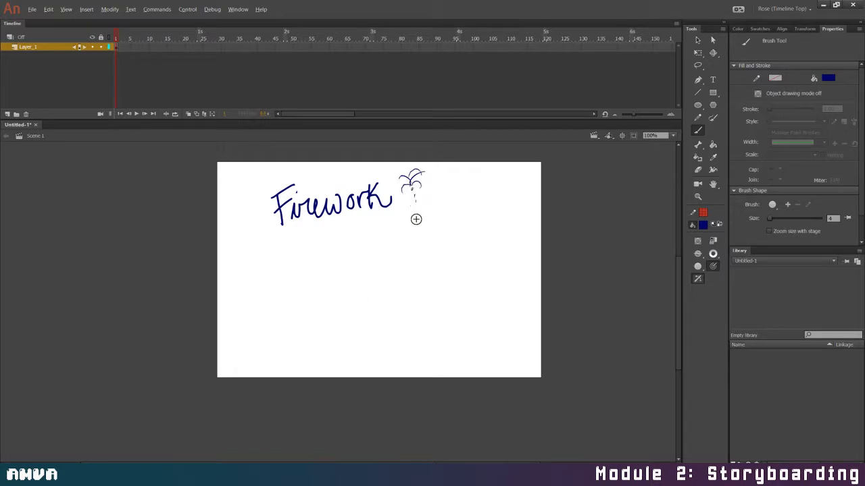
left_click(261, 214)
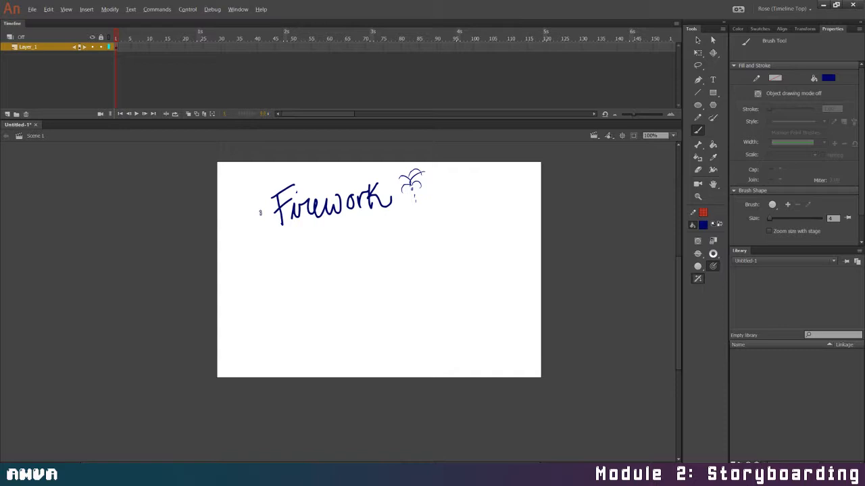
Handwrite a bulleted "Sizzle" entry below "Firework" and sketch small sparks beside it
left_click(271, 264)
mouse_move(292, 251)
left_mouse_down()
mouse_move(318, 268)
mouse_move(321, 246)
mouse_move(331, 254)
mouse_move(336, 235)
mouse_move(357, 242)
mouse_move(389, 229)
mouse_move(369, 235)
left_mouse_up()
left_click(318, 268)
left_click_drag(376, 238, 387, 237)
left_click_drag(389, 236, 392, 233)
left_click(390, 221)
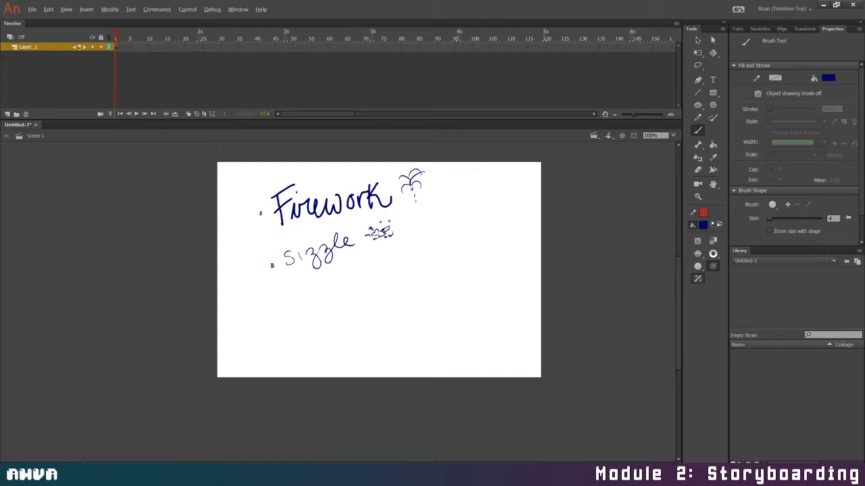
left_click(380, 222)
left_click(371, 224)
Handwrite a third bulleted entry, "Waterpour", below "Sizzle"
left_click(281, 292)
mouse_move(292, 283)
left_mouse_down()
mouse_move(318, 291)
mouse_move(345, 272)
mouse_move(350, 278)
left_mouse_up()
mouse_move(323, 281)
left_mouse_down()
mouse_move(361, 286)
mouse_move(359, 275)
mouse_move(404, 252)
left_mouse_up()
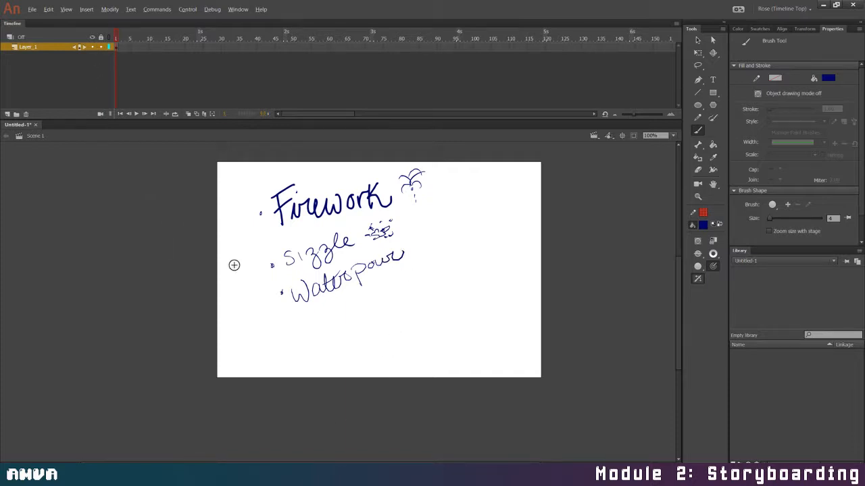
Delete all the handwritten notes and sketches from the stage
key("v")
mouse_move(210, 153)
left_mouse_down()
mouse_move(480, 383)
mouse_move(451, 389)
mouse_move(452, 379)
left_mouse_up()
key("Delete")
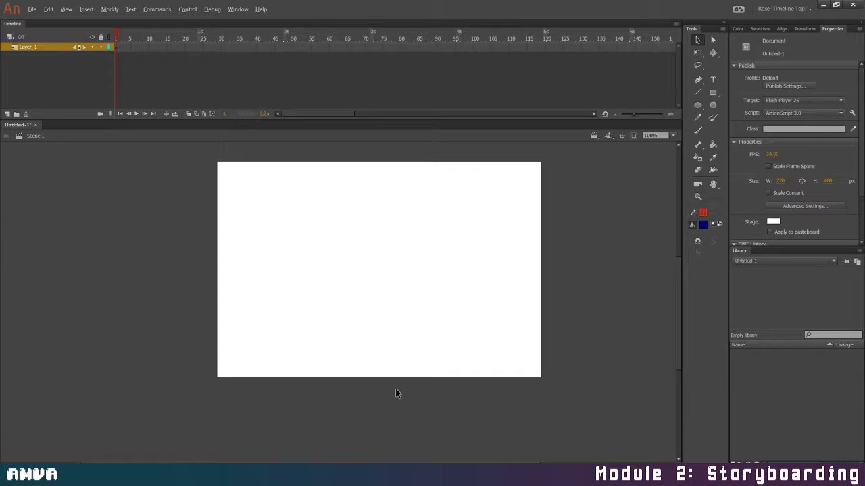
Rename the layer as Firework
left_click(27, 47)
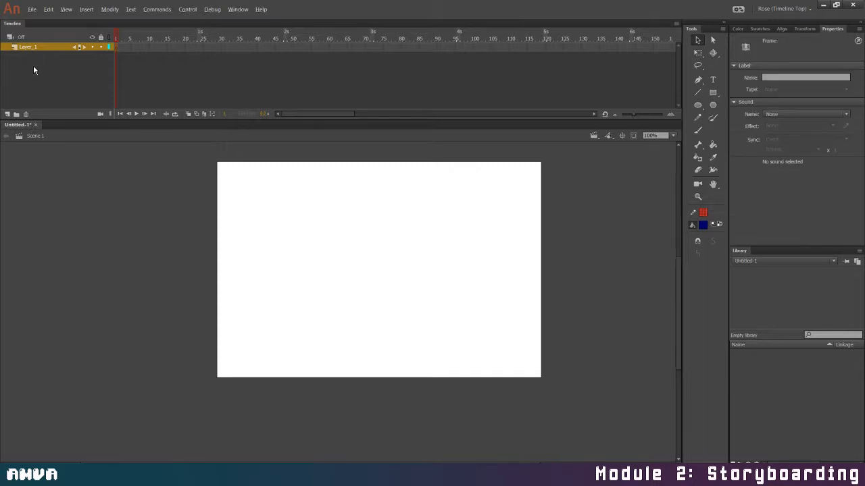
double_click(30, 48)
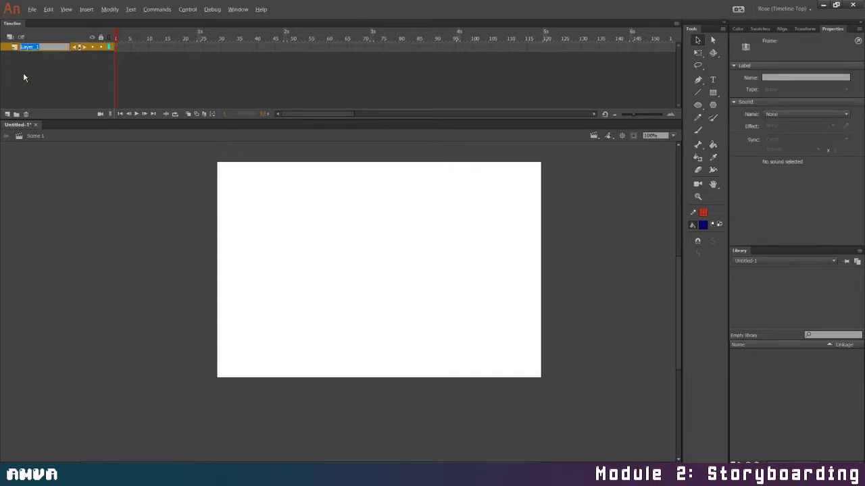
type("Firework")
key("Return")
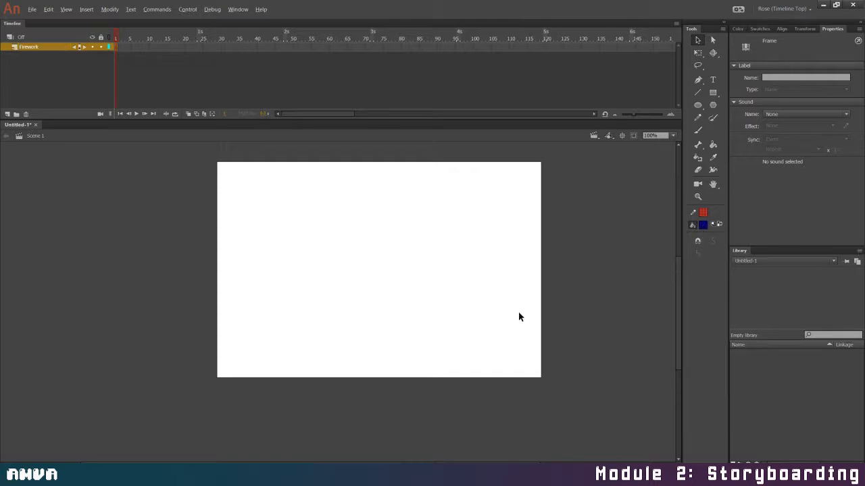
Change the stage colour to a very dark navy blue using the Color Picker
left_click(614, 287)
left_click(773, 222)
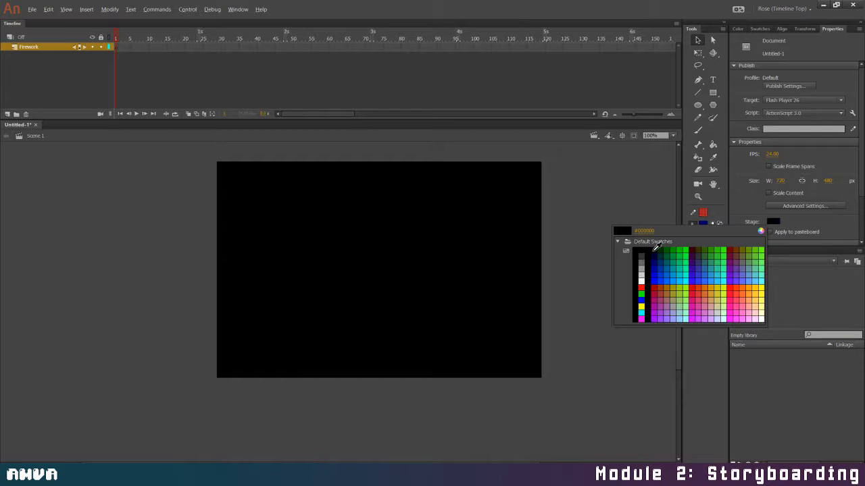
left_click(760, 231)
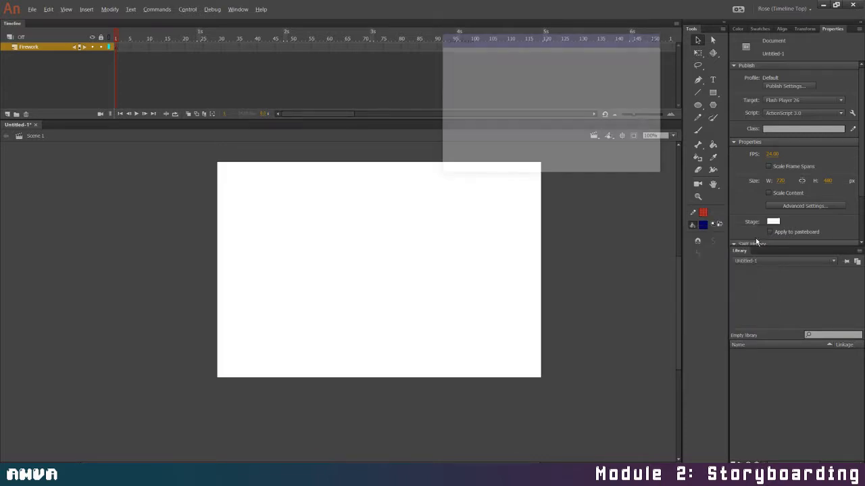
left_click(568, 87)
left_click_drag(543, 131, 543, 140)
left_click(637, 55)
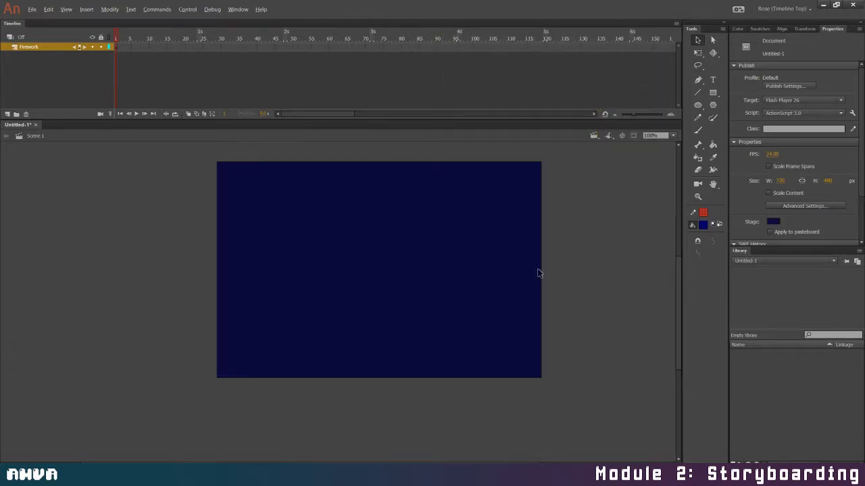
Set the fill colour to a pale yellow using the Color Picker
left_click(703, 224)
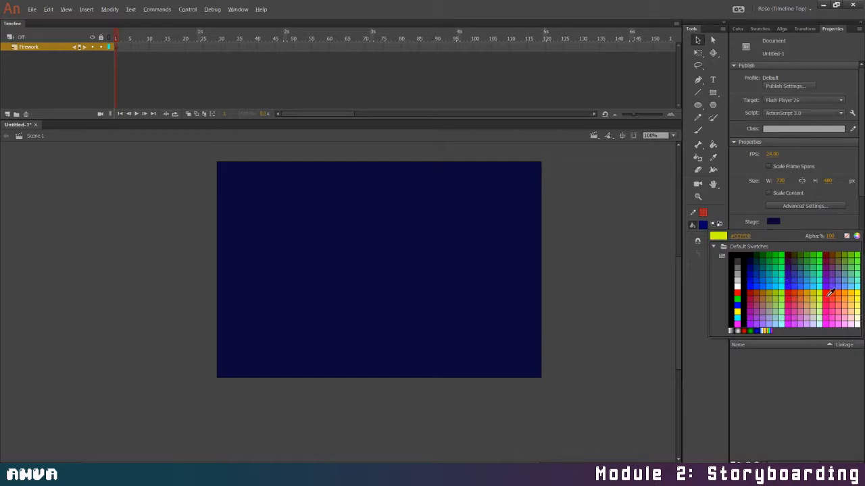
left_click(856, 236)
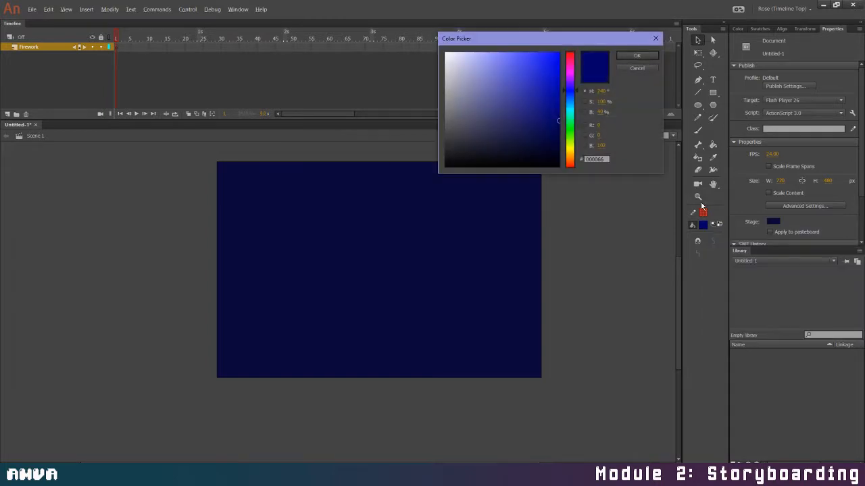
left_click(562, 134)
left_click(500, 55)
left_click(637, 55)
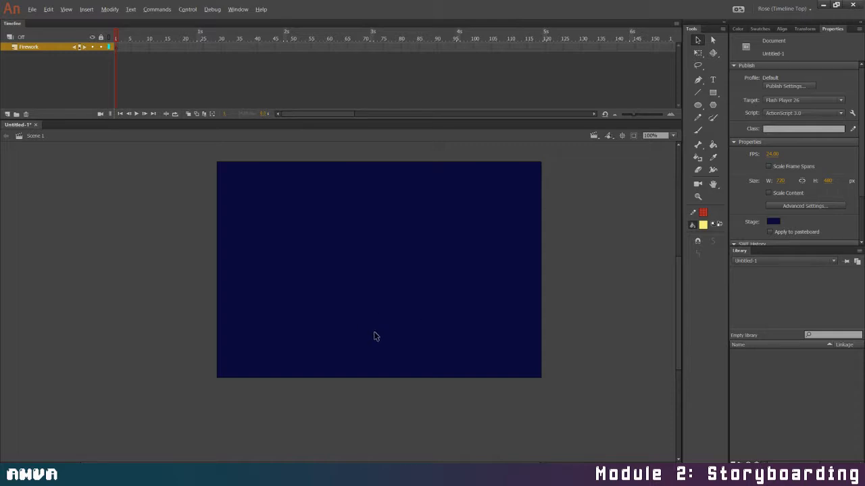
Paint a short vertical yellow streak on frame 1 just below the middle of the stage's bottom edge with the Brush tool
key("b")
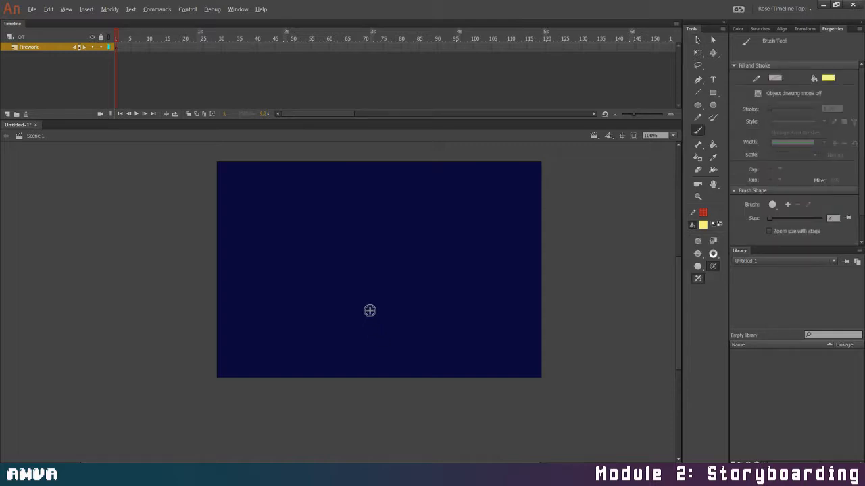
left_click_drag(371, 312, 371, 341)
key("ctrl+z")
left_click_drag(369, 382, 368, 405)
Add a keyframe at frame 2 and, with onion skinning on, replace its artwork with a streak crossing the stage's bottom edge
left_click(120, 46)
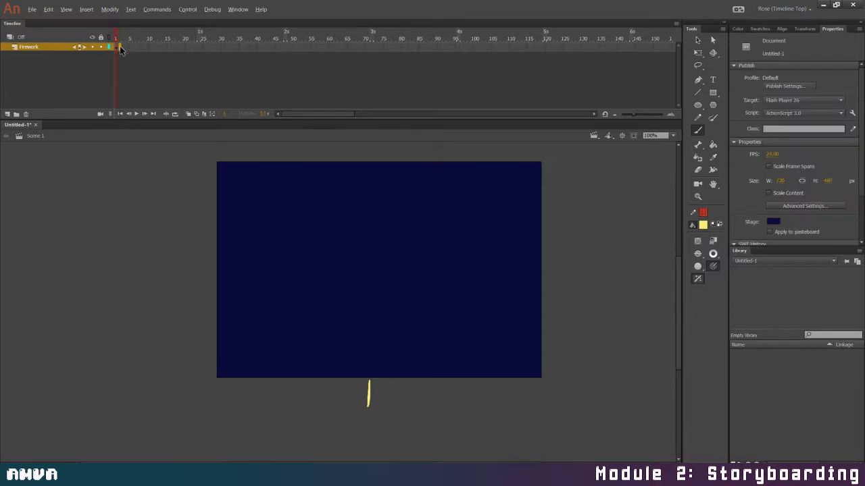
key("F6")
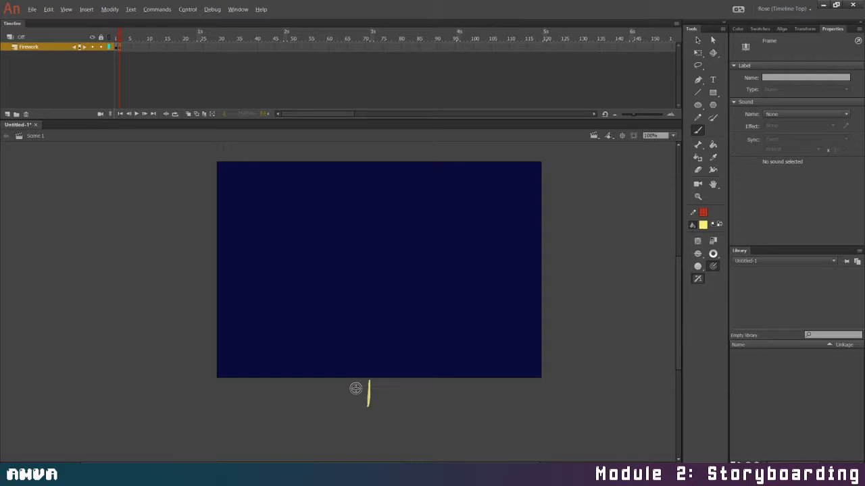
key("Delete")
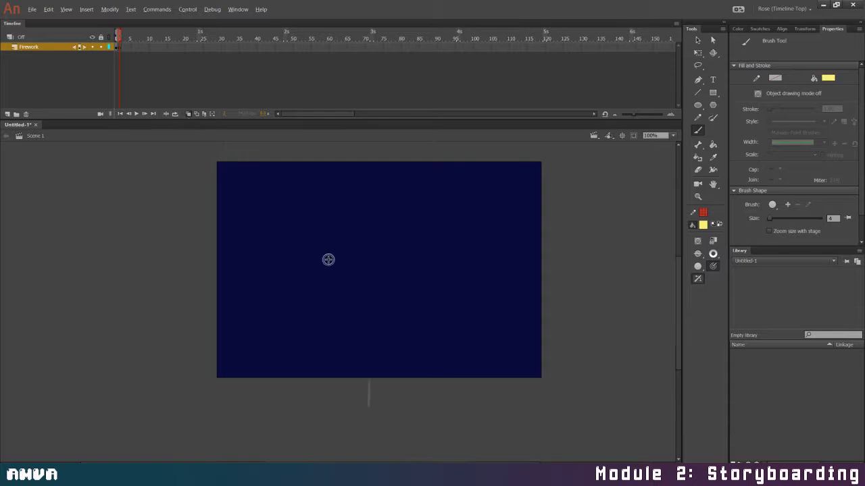
left_click_drag(368, 358, 368, 377)
Add a keyframe at frame 3 and replace its artwork with a yellow streak directly above the frame 2 streak
left_click(120, 48)
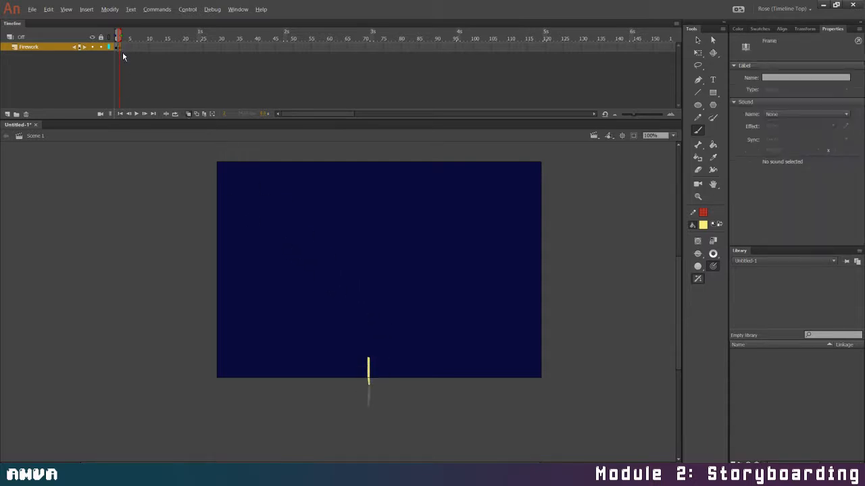
left_click(123, 50)
key("F6")
key("Delete")
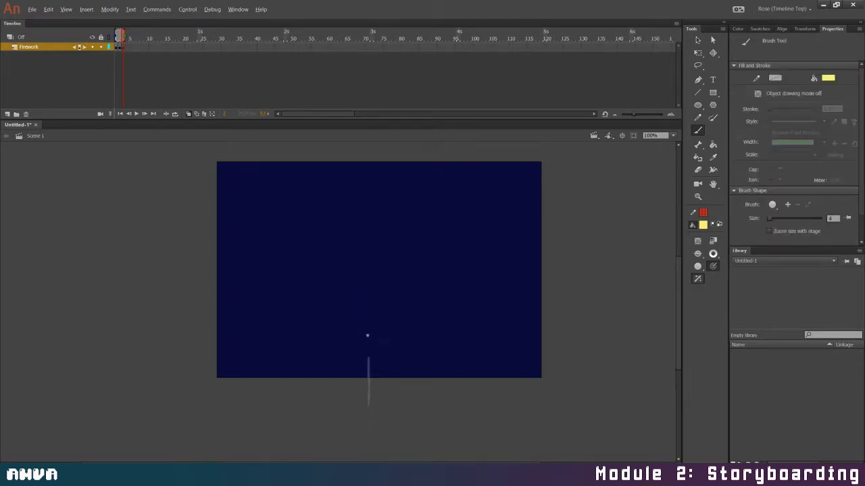
mouse_move(367, 358)
left_mouse_down()
mouse_move(366, 328)
mouse_move(368, 360)
left_mouse_up()
key("ctrl+z")
Add a keyframe at frame 4 and replace its artwork with a yellow streak directly above the frame 3 streak
left_click(126, 47)
key("F6")
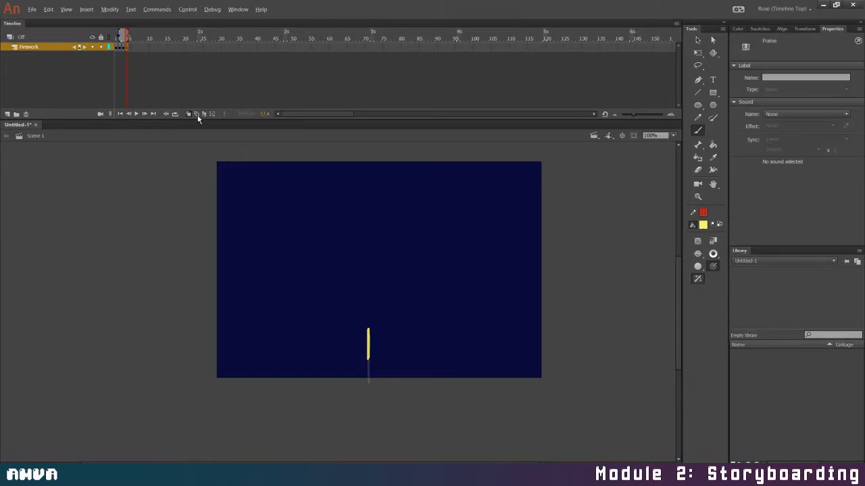
key("Delete")
left_click_drag(368, 304, 368, 329)
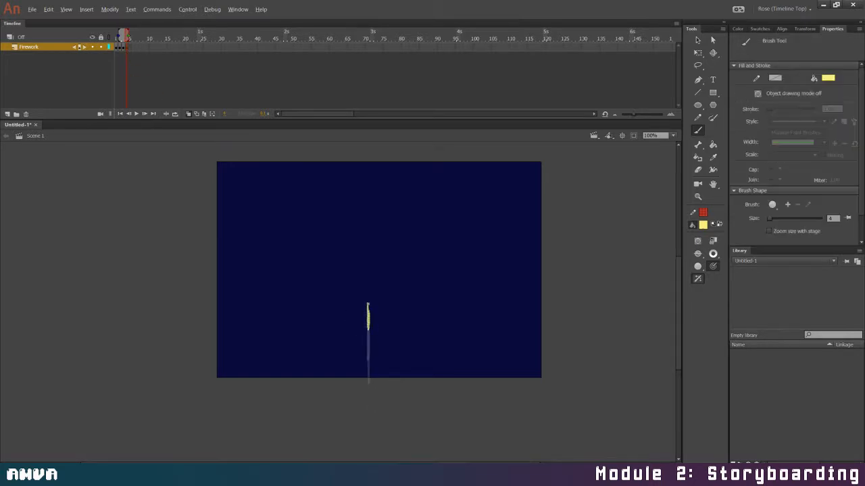
Add a keyframe at frame 5 and replace its artwork with a yellow streak directly above the frame 4 streak
left_click(131, 47)
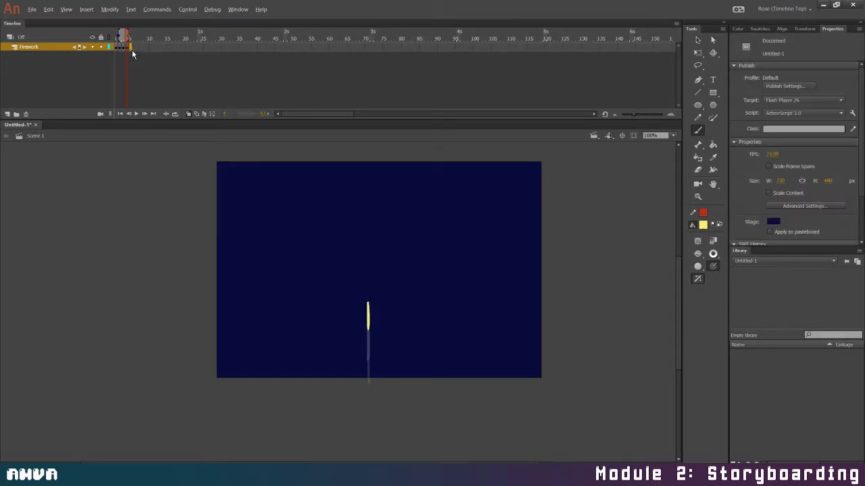
key("F6")
key("Delete")
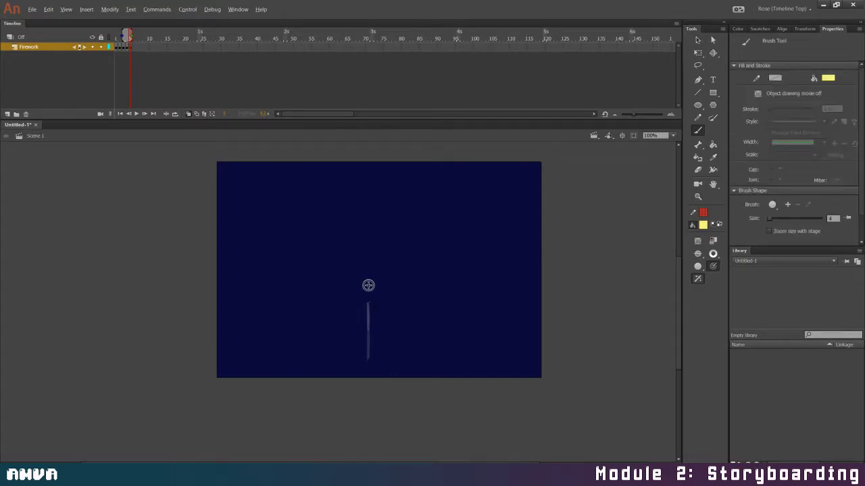
mouse_move(367, 277)
left_mouse_down()
mouse_move(372, 306)
mouse_move(366, 258)
mouse_move(368, 282)
left_mouse_up()
key("ctrl+z")
Add a keyframe at frame 6 and replace its artwork with a shorter yellow streak that has a small rounded head
left_click(133, 47)
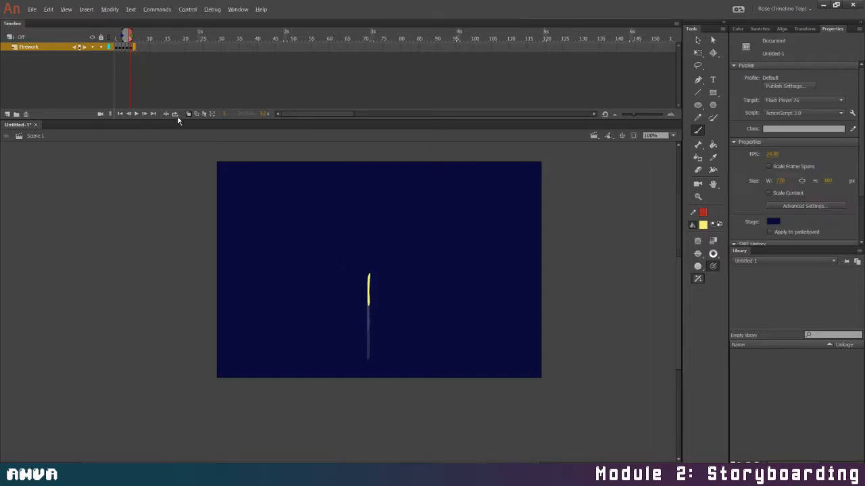
key("F6")
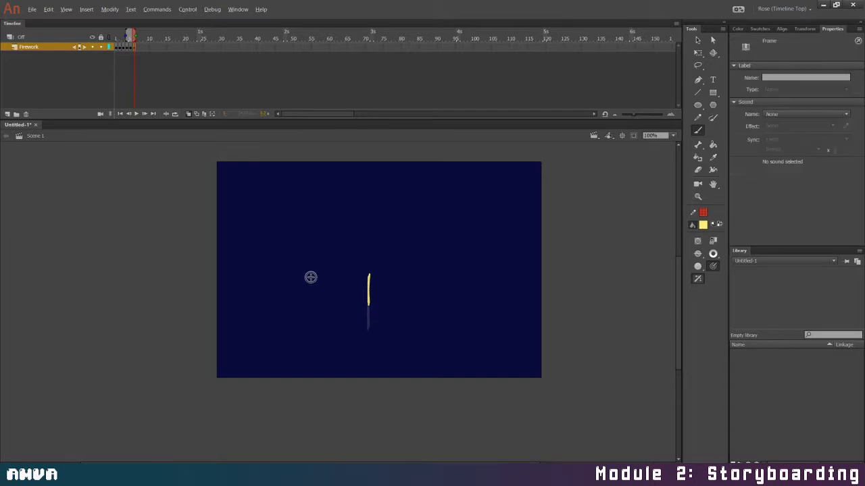
key("Delete")
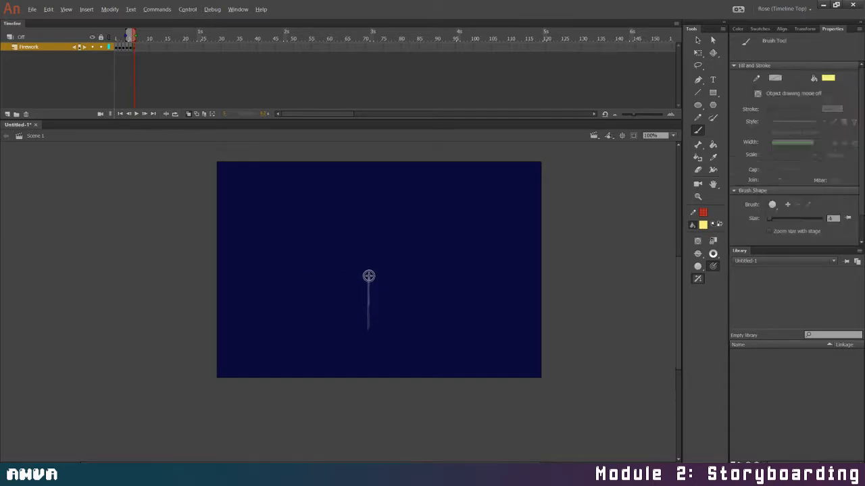
mouse_move(369, 270)
left_mouse_down()
mouse_move(369, 283)
mouse_move(369, 266)
left_mouse_up()
Add a keyframe at frame 7 and paint a larger round yellow ball at the streak's head
left_click(138, 49)
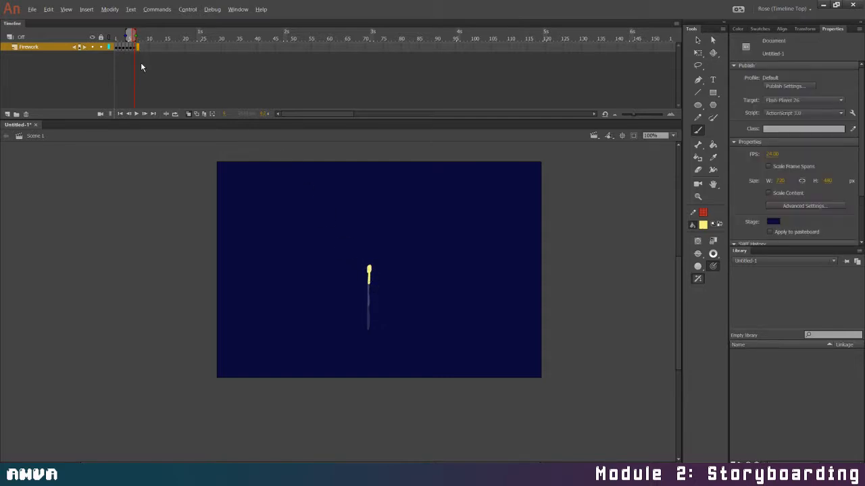
key("F7")
left_click(184, 90)
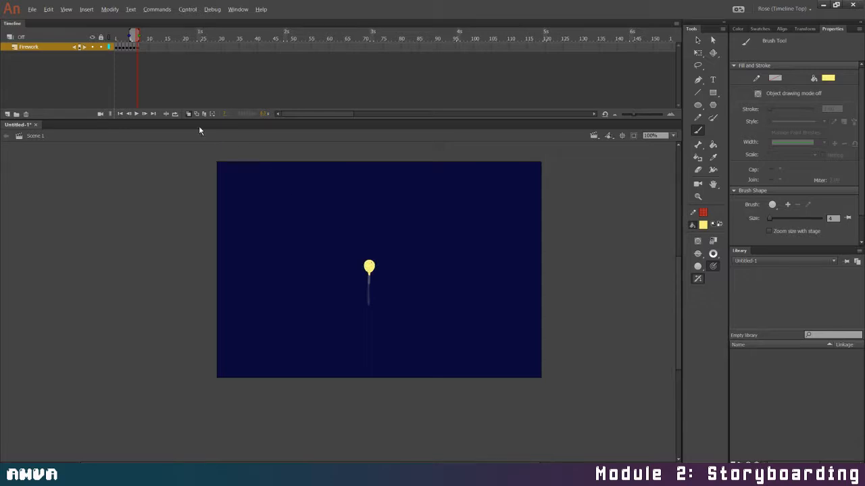
Add a keyframe at frame 8 and replace its artwork with a small yellow dot at the ball's centre
left_click(141, 46)
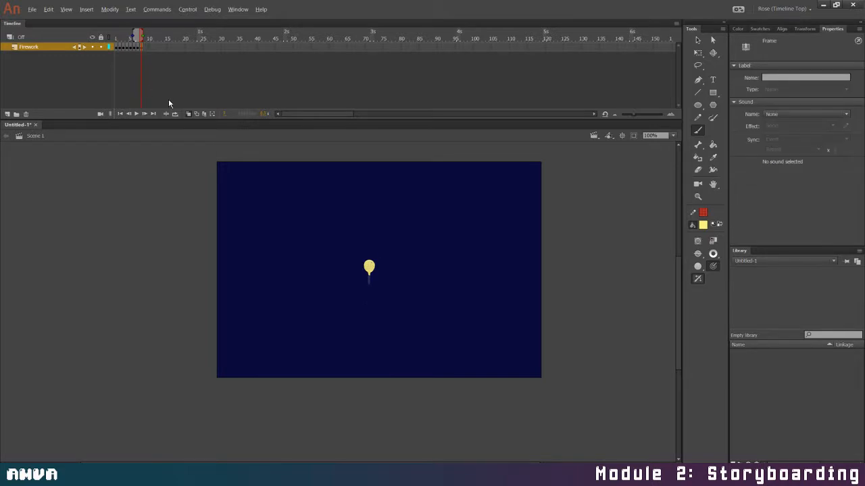
key("Delete")
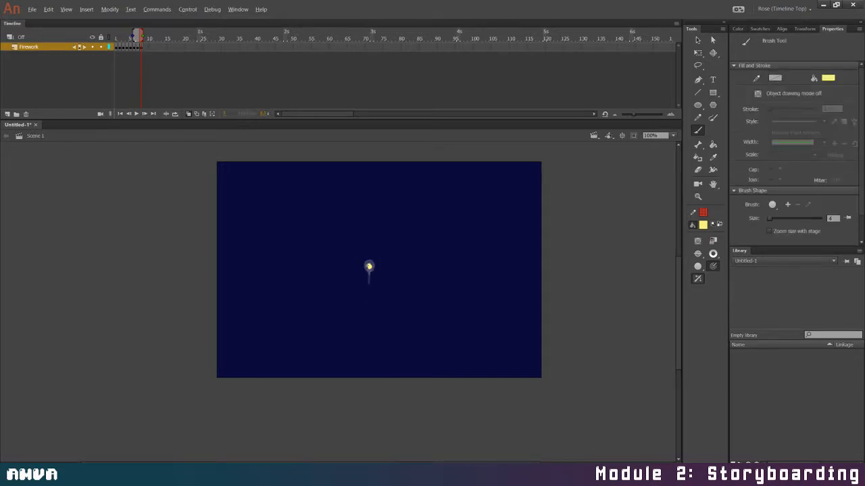
Add a keyframe at frame 9 and replace its artwork with a small scribbled yellow circle around the frame 8 dot
left_click(147, 57)
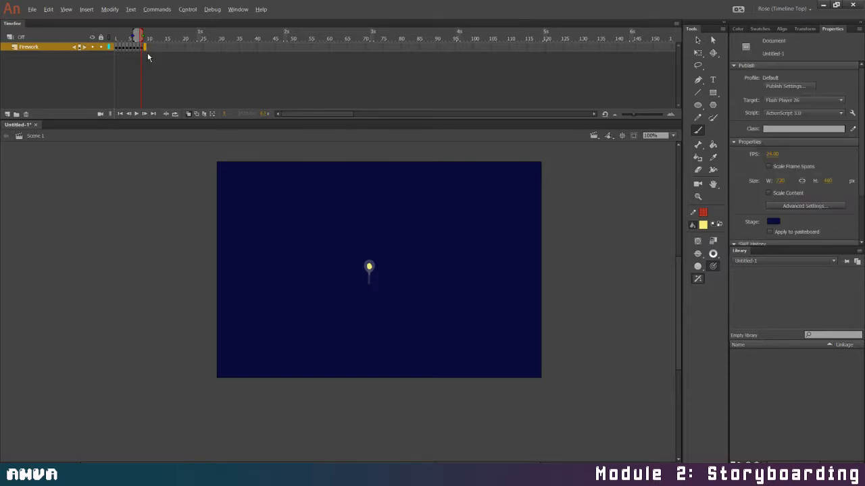
left_click(144, 47)
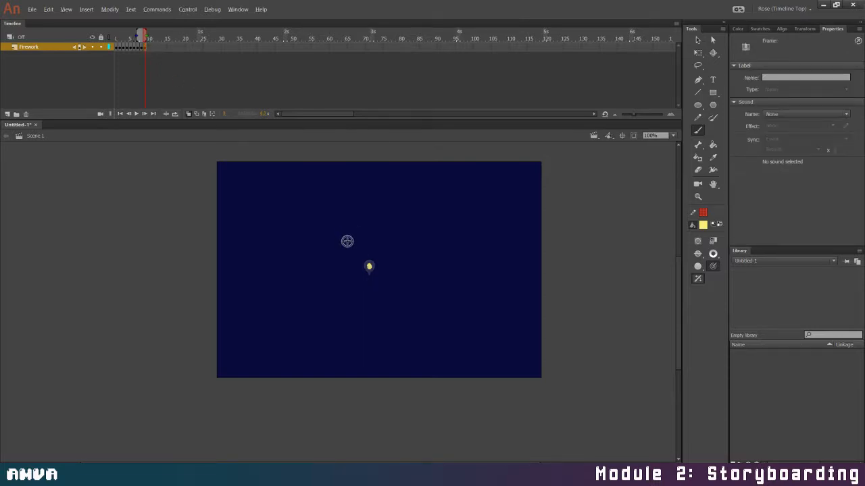
left_click(371, 265)
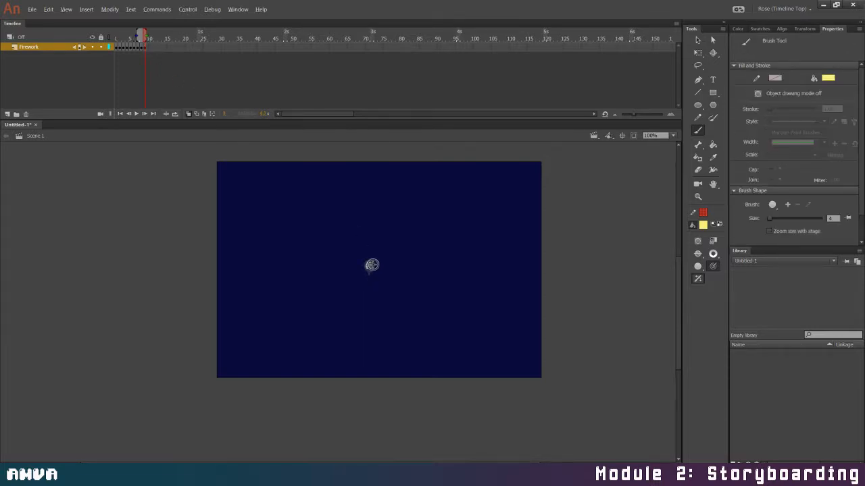
left_click_drag(371, 264, 365, 268)
Add a keyframe at frame 10, replace its artwork with a slightly larger scribbled yellow ring, and erase small gaps through it
left_click(148, 47)
key("F6")
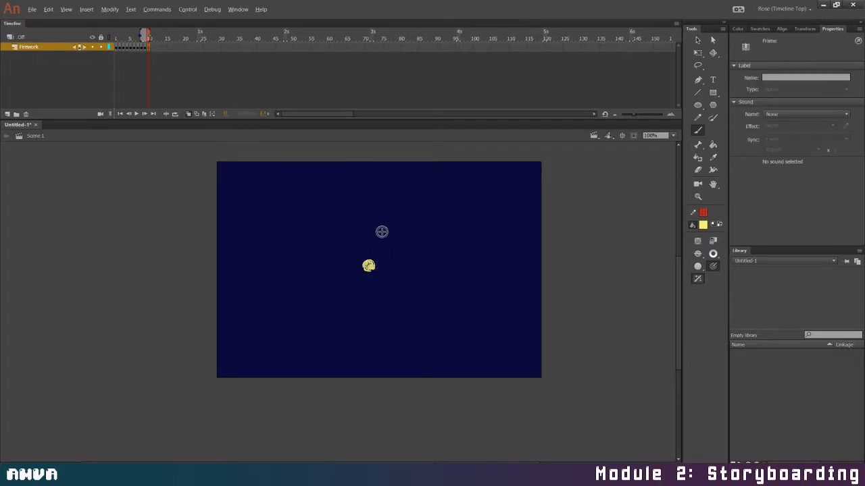
key("Delete")
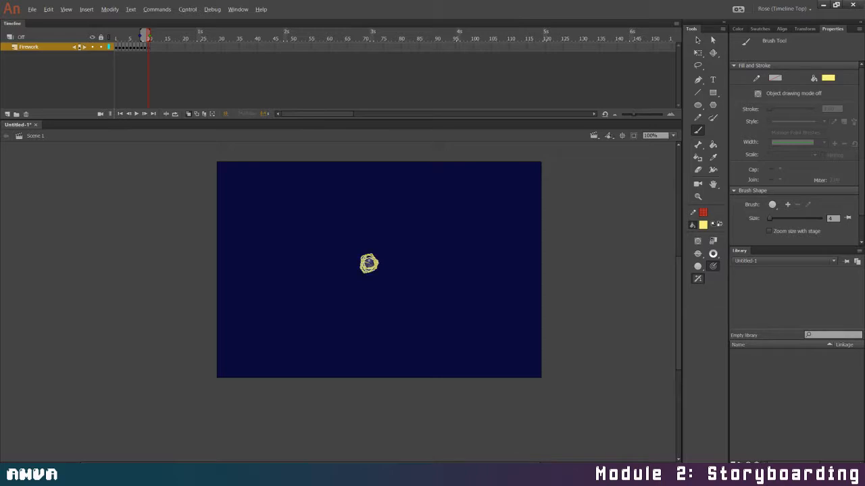
left_click_drag(375, 277, 376, 260)
mouse_move(366, 254)
left_mouse_down()
mouse_move(373, 272)
mouse_move(384, 269)
mouse_move(378, 263)
mouse_move(372, 272)
left_mouse_up()
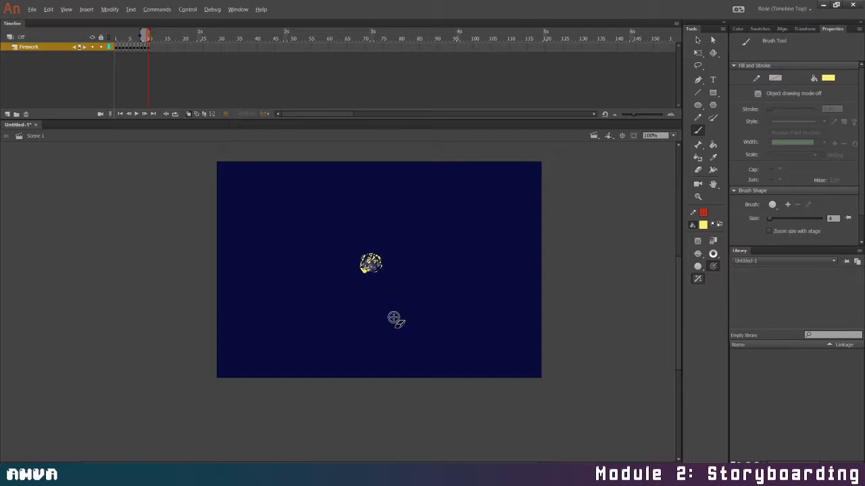
Add a keyframe at frame 11 and paint yellow scribbled circles around the existing speckled burst to enlarge it
left_click(152, 52)
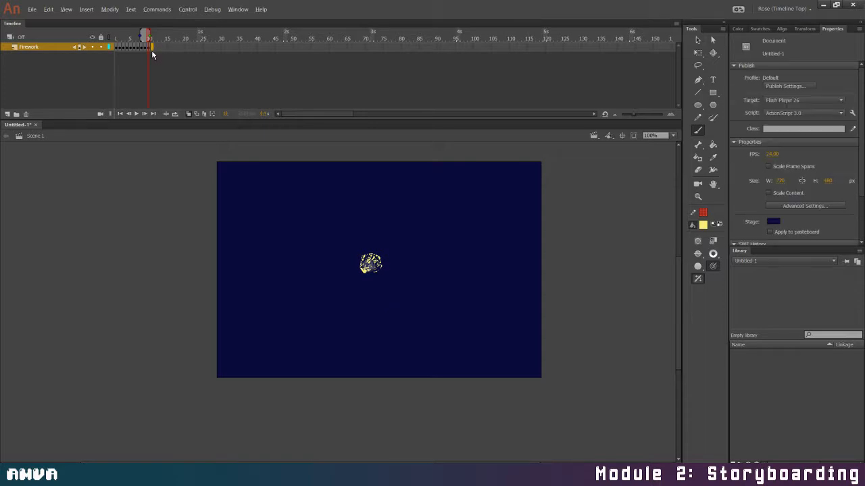
left_click(152, 46)
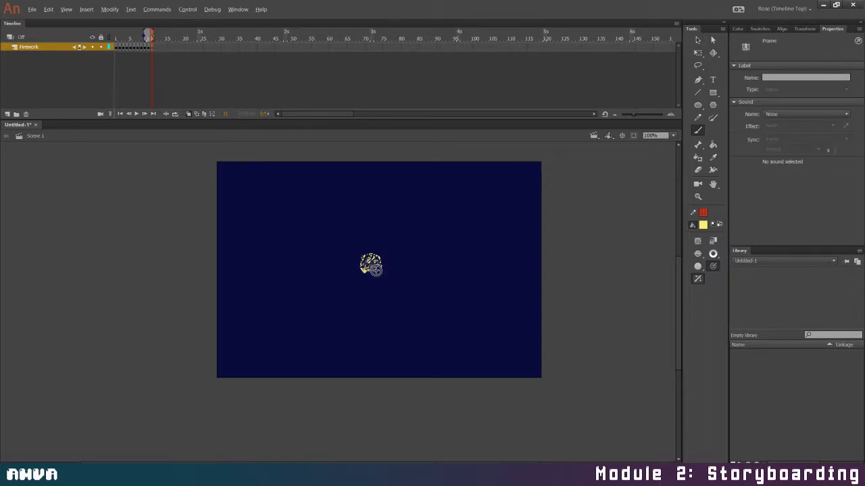
mouse_move(370, 264)
left_mouse_down()
mouse_move(351, 267)
mouse_move(355, 275)
mouse_move(381, 251)
mouse_move(386, 266)
left_mouse_up()
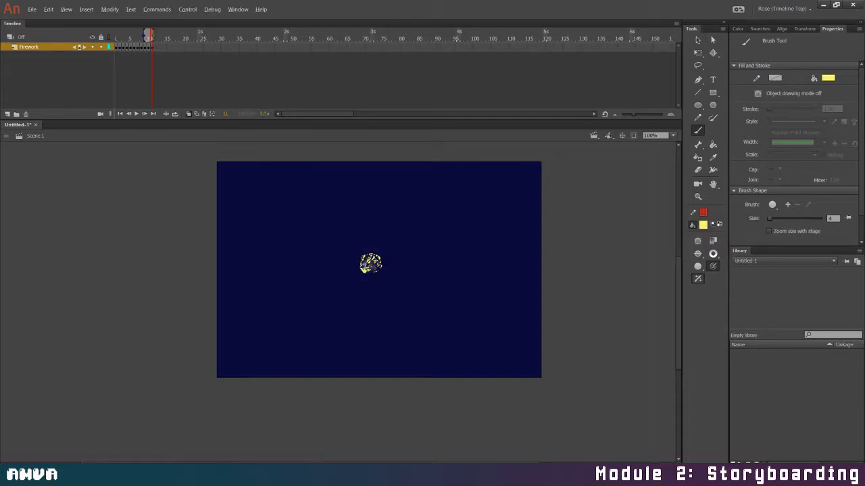
mouse_move(384, 266)
left_mouse_down()
mouse_move(351, 263)
mouse_move(365, 249)
mouse_move(385, 270)
mouse_move(377, 279)
mouse_move(370, 270)
left_mouse_up()
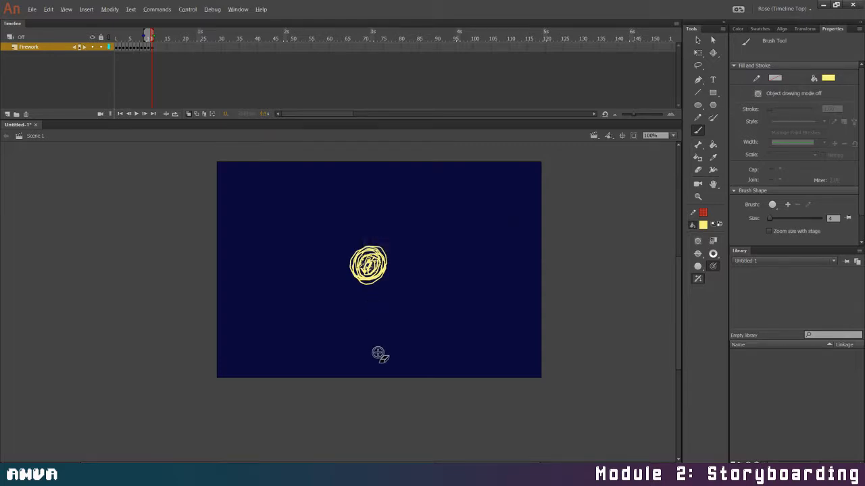
Erase thin crisscross lines through the frame 11 burst to break it into yellow specks
left_click_drag(377, 254, 379, 282)
mouse_move(359, 252)
left_mouse_down()
mouse_move(389, 243)
mouse_move(378, 284)
mouse_move(368, 283)
mouse_move(384, 265)
left_mouse_up()
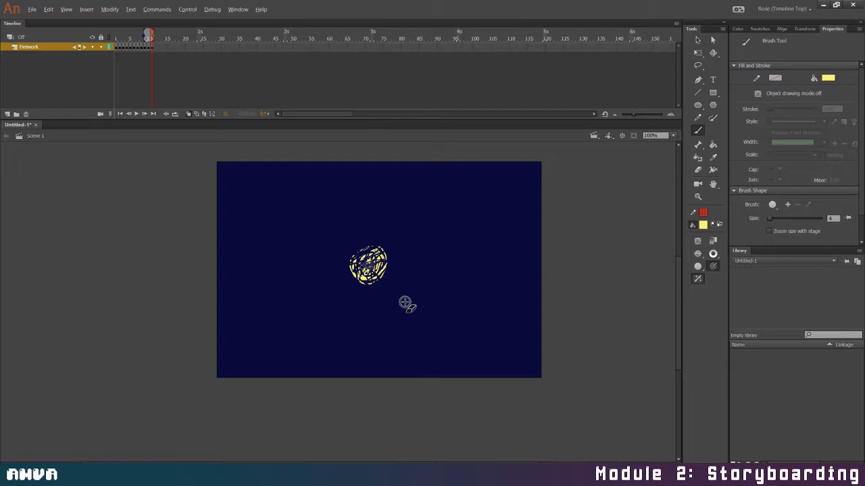
mouse_move(364, 270)
left_mouse_down()
mouse_move(365, 285)
mouse_move(387, 270)
mouse_move(360, 285)
mouse_move(358, 268)
mouse_move(358, 278)
left_mouse_up()
left_click_drag(378, 245, 384, 262)
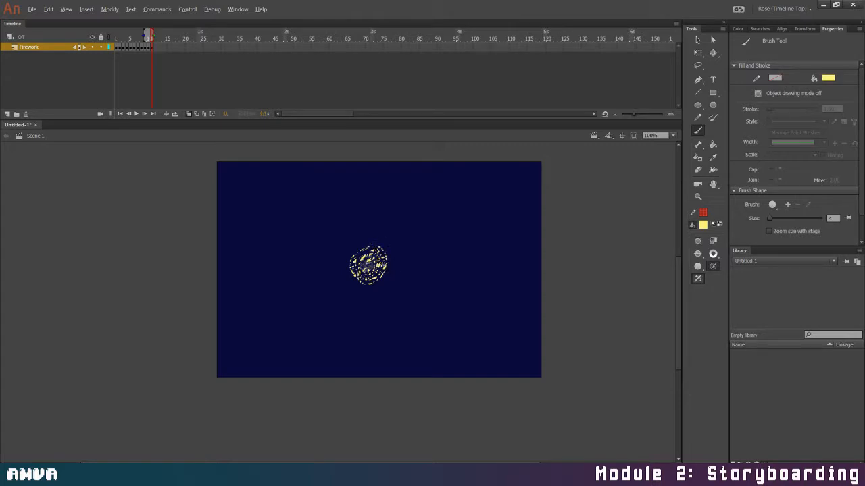
Add a keyframe at frame 12 and scribble a larger dense yellow circle over the existing burst
left_click(156, 49)
key("F6")
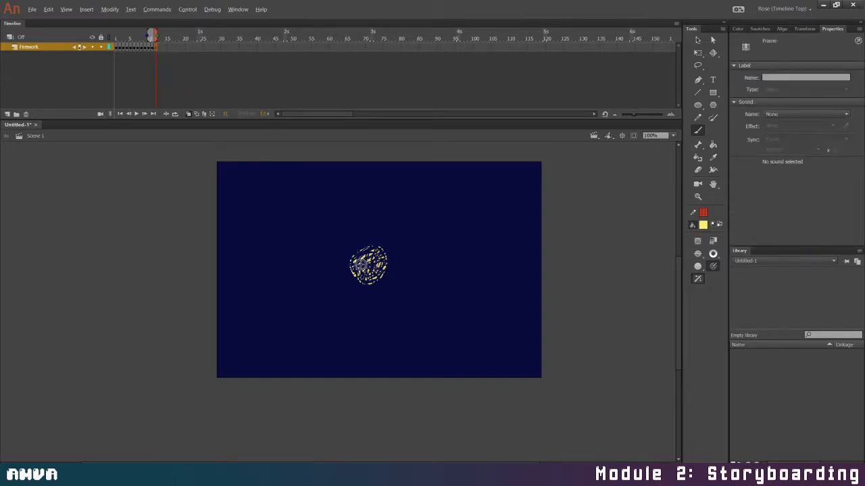
mouse_move(363, 263)
left_mouse_down()
mouse_move(374, 259)
mouse_move(372, 247)
mouse_move(350, 273)
mouse_move(365, 283)
mouse_move(387, 251)
mouse_move(373, 281)
mouse_move(384, 250)
mouse_move(344, 269)
mouse_move(390, 242)
mouse_move(356, 233)
mouse_move(348, 270)
mouse_move(379, 241)
mouse_move(365, 260)
mouse_move(380, 283)
mouse_move(358, 288)
mouse_move(373, 286)
mouse_move(375, 237)
mouse_move(389, 287)
mouse_move(378, 281)
left_mouse_up()
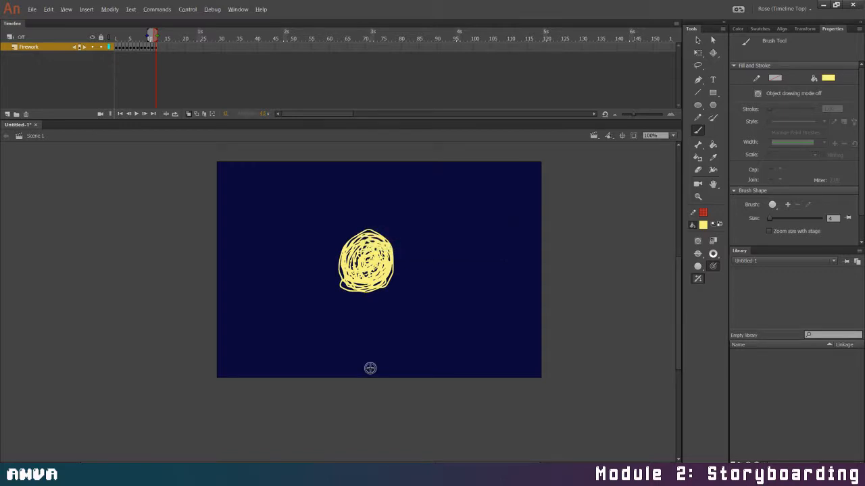
Set the brush smoothing to 12 and erase jagged crisscross lines through the frame 12 burst to break it into specks
scroll(790, 169, "down", 2)
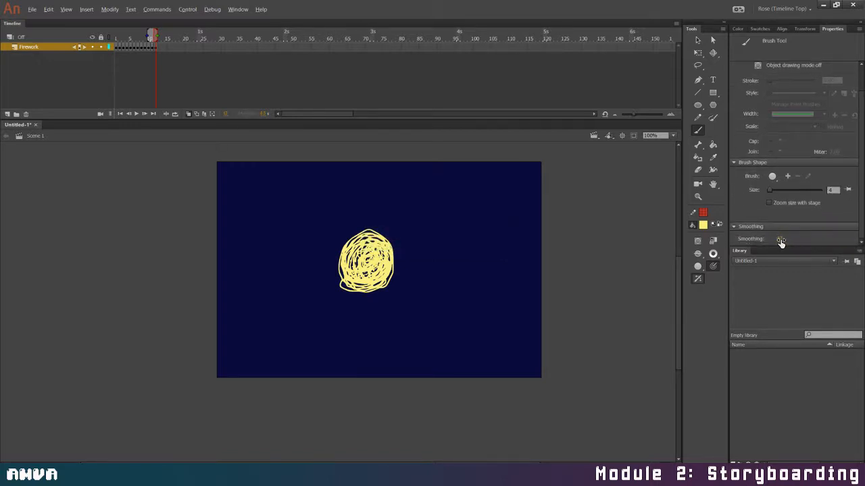
left_click_drag(781, 242, 770, 241)
mouse_move(359, 230)
left_mouse_down()
mouse_move(361, 297)
mouse_move(381, 253)
mouse_move(346, 260)
mouse_move(337, 279)
mouse_move(363, 295)
mouse_move(393, 270)
mouse_move(391, 236)
mouse_move(365, 226)
mouse_move(351, 295)
mouse_move(383, 267)
left_mouse_up()
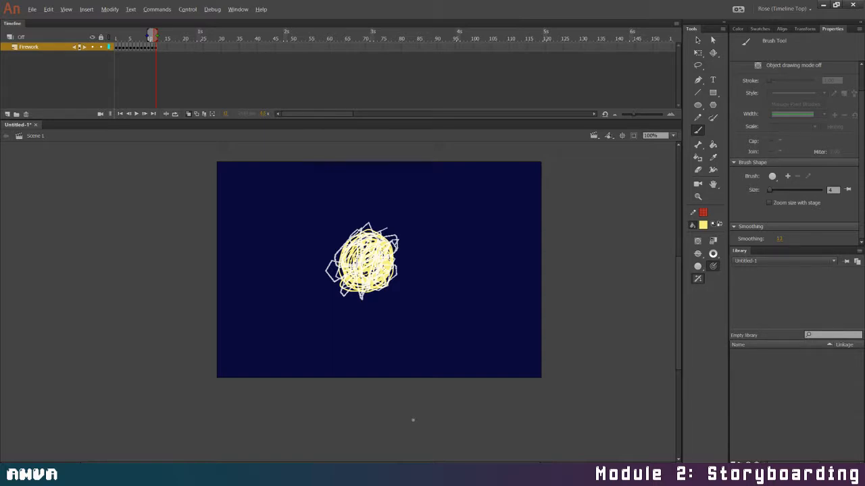
left_click_drag(413, 421, 412, 421)
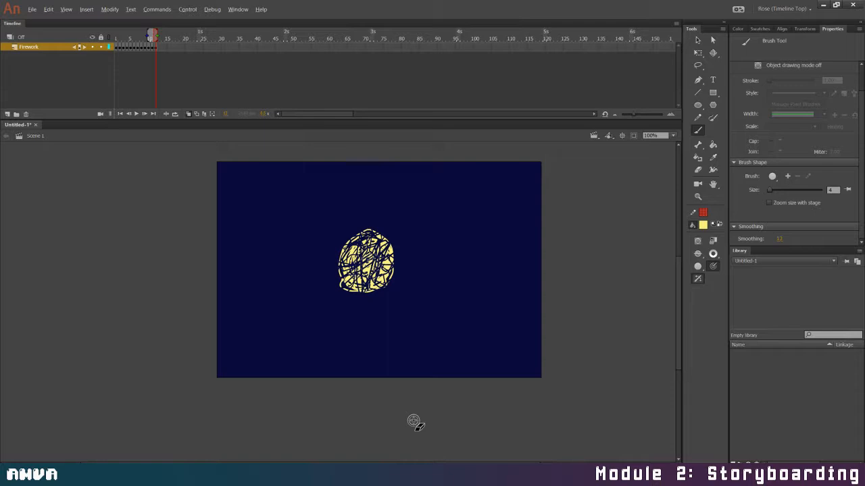
mouse_move(396, 246)
left_mouse_down()
mouse_move(348, 270)
mouse_move(335, 256)
mouse_move(368, 288)
mouse_move(386, 252)
mouse_move(356, 270)
mouse_move(402, 273)
left_mouse_up()
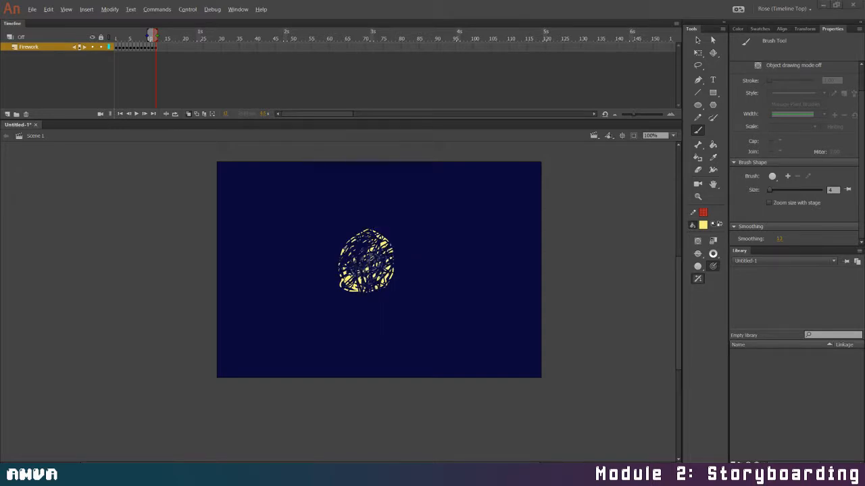
mouse_move(344, 287)
left_mouse_down()
mouse_move(361, 281)
mouse_move(358, 292)
mouse_move(346, 281)
left_mouse_up()
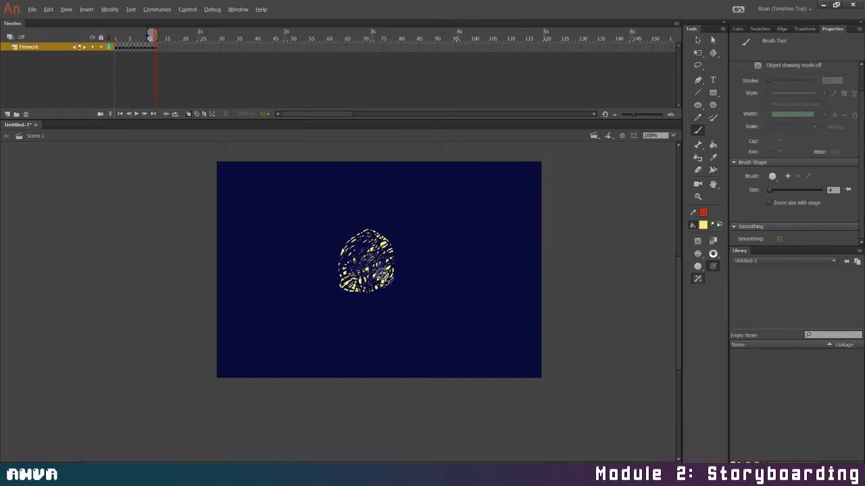
Add a keyframe at frame 13 and paint loose yellow loops and zigzags around the burst to enlarge it
left_click(166, 62)
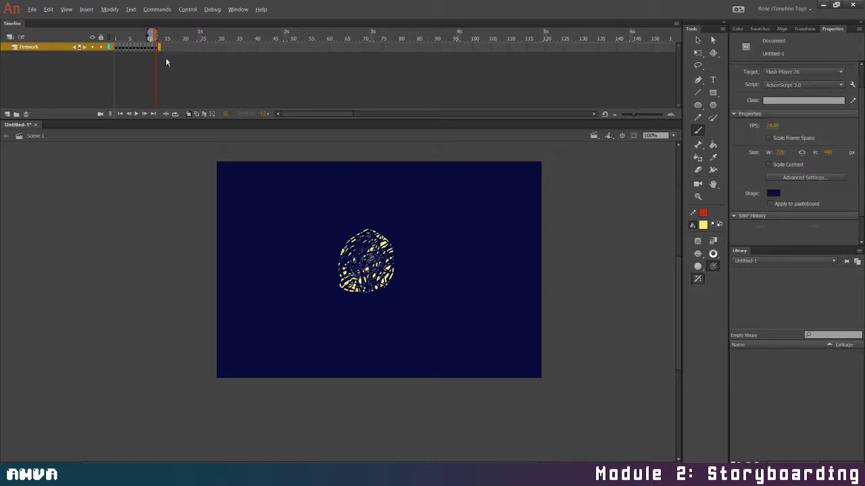
key("F6")
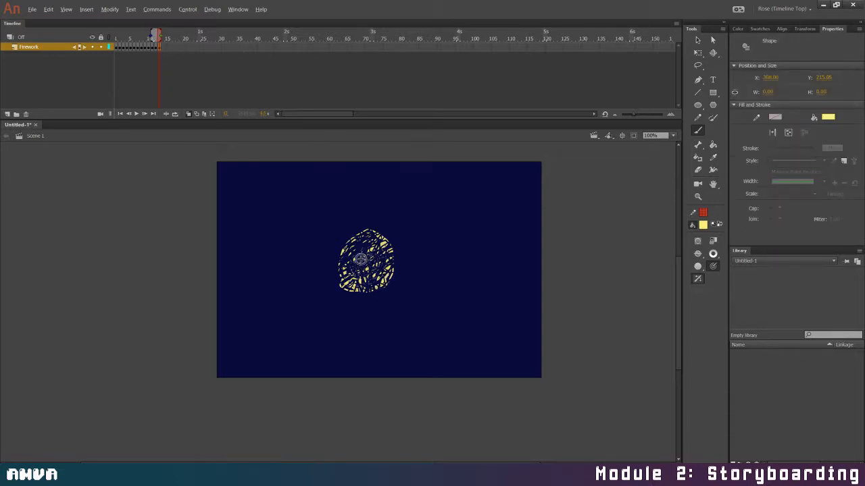
mouse_move(351, 281)
left_mouse_down()
mouse_move(364, 277)
mouse_move(348, 226)
mouse_move(368, 236)
mouse_move(389, 216)
mouse_move(317, 257)
mouse_move(338, 233)
mouse_move(337, 290)
mouse_move(355, 257)
mouse_move(325, 270)
mouse_move(371, 302)
mouse_move(385, 267)
mouse_move(400, 274)
mouse_move(404, 242)
mouse_move(385, 226)
mouse_move(399, 279)
mouse_move(319, 243)
mouse_move(371, 223)
mouse_move(334, 287)
mouse_move(378, 299)
mouse_move(358, 246)
mouse_move(335, 287)
mouse_move(403, 247)
mouse_move(326, 322)
left_mouse_up()
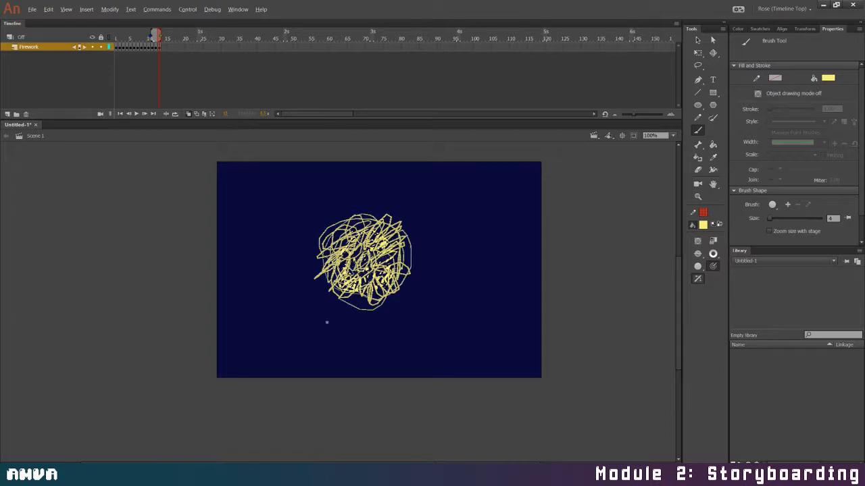
Erase dense zigzag lines across the frame 13 burst to break up its yellow strokes
right_click(329, 328)
left_click(353, 252)
mouse_move(337, 231)
left_mouse_down()
mouse_move(336, 294)
mouse_move(379, 233)
mouse_move(352, 284)
mouse_move(354, 274)
mouse_move(405, 243)
mouse_move(372, 251)
mouse_move(368, 294)
mouse_move(396, 307)
mouse_move(412, 247)
mouse_move(335, 216)
mouse_move(310, 250)
left_mouse_up()
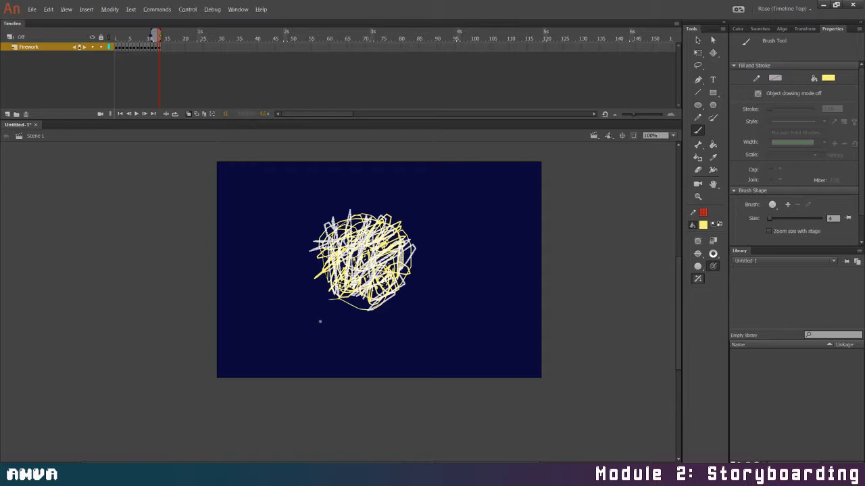
left_click_drag(320, 322, 321, 321)
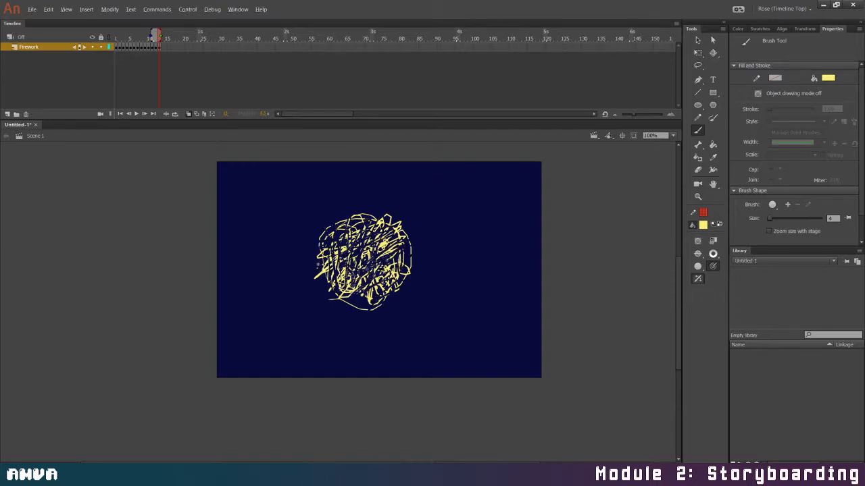
mouse_move(317, 273)
left_mouse_down()
mouse_move(355, 248)
mouse_move(367, 209)
mouse_move(362, 230)
mouse_move(391, 233)
mouse_move(393, 277)
mouse_move(346, 291)
mouse_move(348, 312)
mouse_move(395, 305)
left_mouse_up()
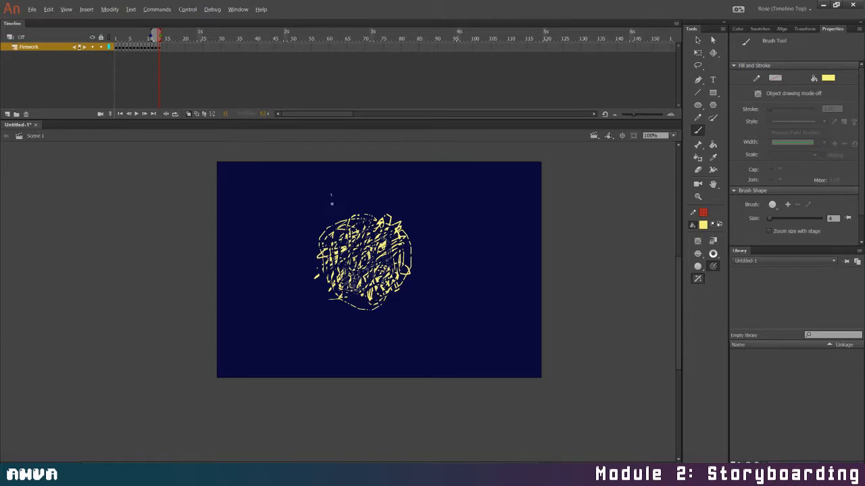
mouse_move(330, 197)
left_mouse_down()
mouse_move(355, 209)
mouse_move(357, 234)
left_mouse_up()
mouse_move(412, 247)
left_mouse_down()
mouse_move(387, 271)
mouse_move(385, 301)
left_mouse_up()
Choose the largest brush size and erase more gaps along the lower and right edges of the frame 13 burst
left_click(713, 265)
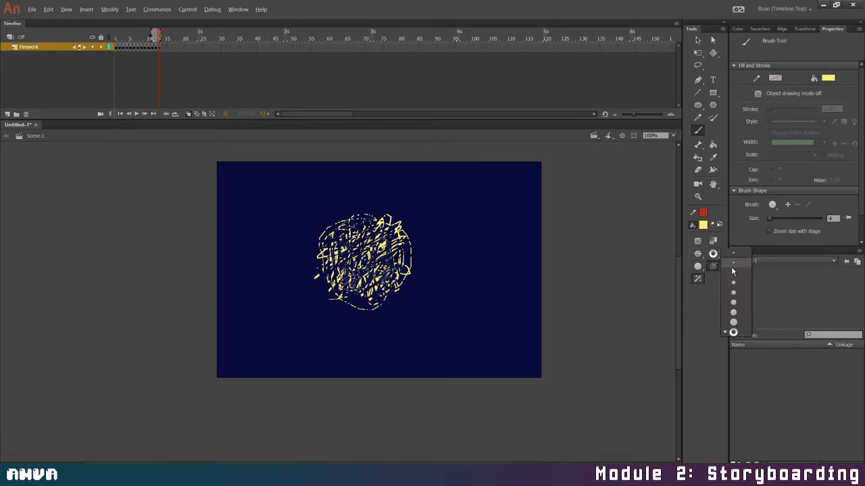
left_click(736, 333)
mouse_move(399, 217)
left_mouse_down()
mouse_move(415, 238)
mouse_move(378, 266)
mouse_move(362, 291)
mouse_move(366, 274)
mouse_move(354, 304)
mouse_move(342, 306)
mouse_move(321, 279)
mouse_move(341, 317)
left_mouse_up()
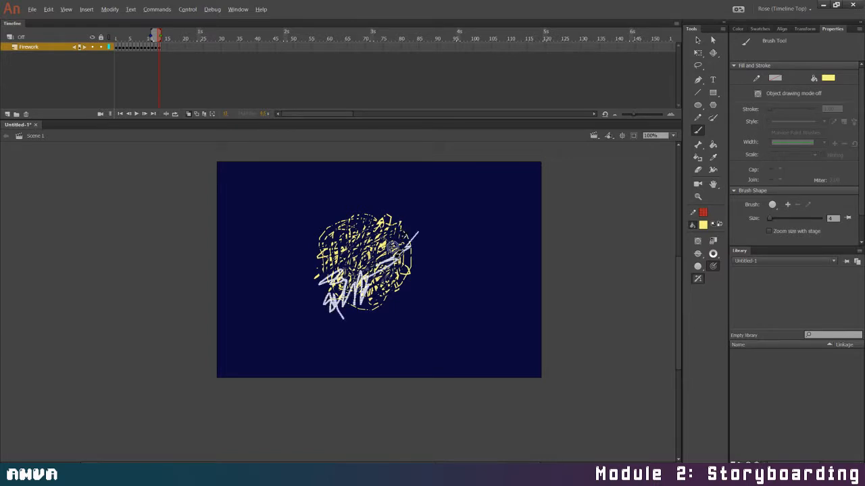
mouse_move(362, 302)
left_mouse_down()
mouse_move(359, 314)
mouse_move(382, 303)
left_mouse_up()
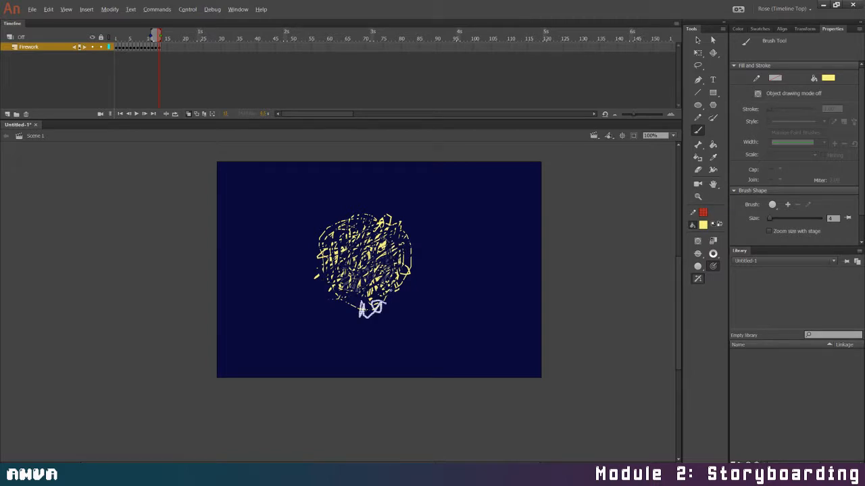
left_click_drag(405, 265, 400, 305)
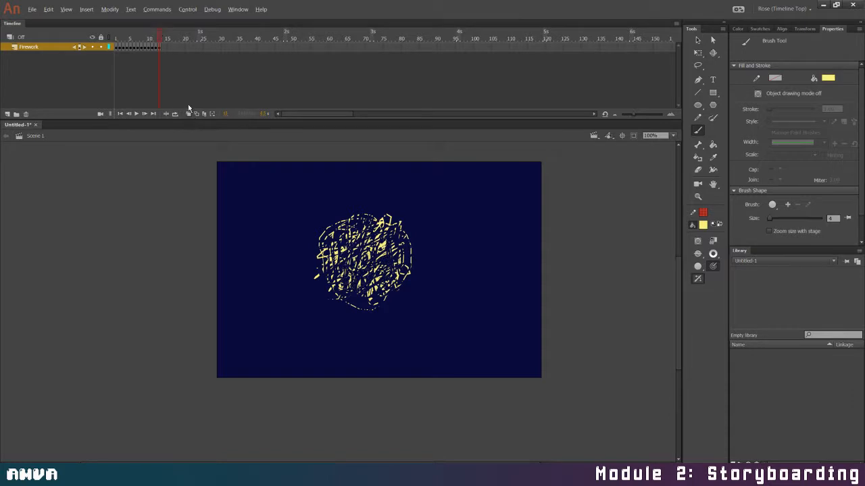
Return to frame 1 with onion skinning off and play the firework animation
mouse_move(160, 37)
left_mouse_down()
mouse_move(116, 38)
mouse_move(161, 48)
mouse_move(111, 47)
left_mouse_up()
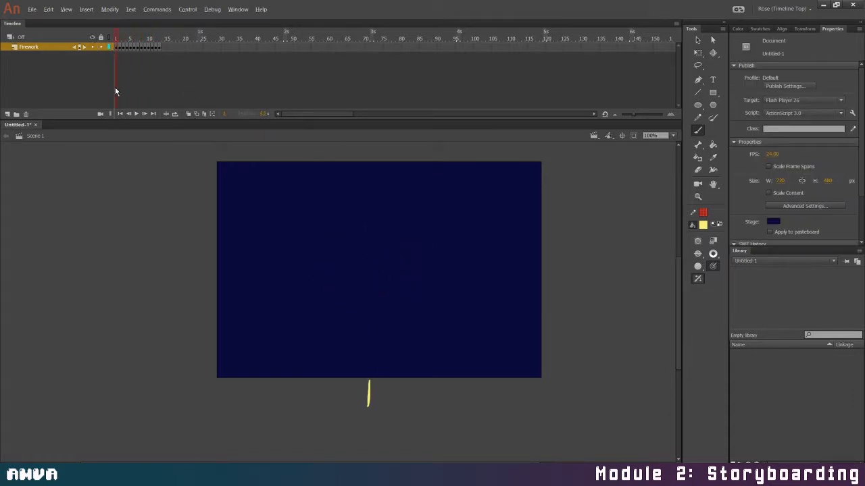
left_click(136, 114)
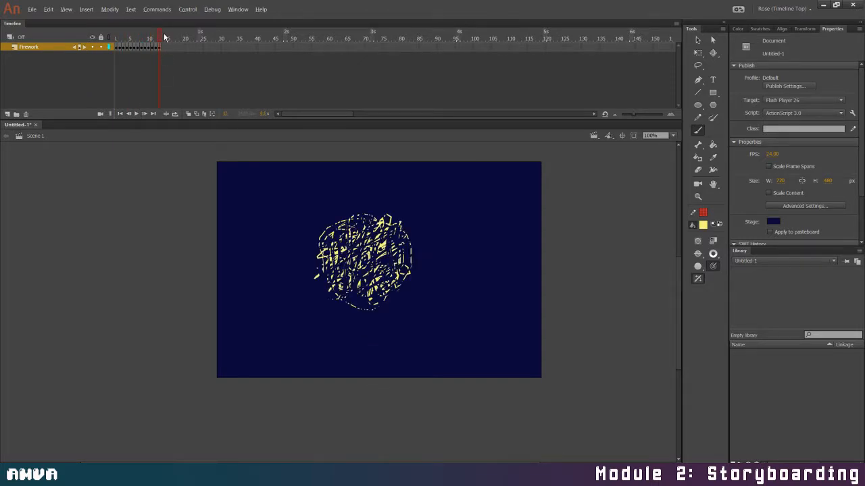
Add a keyframe at frame 14 with onion skinning on and paint spiky yellow zigzags around the burst to enlarge it
key("F6")
left_click(189, 114)
mouse_move(333, 225)
left_mouse_down()
mouse_move(331, 233)
mouse_move(320, 226)
left_mouse_up()
mouse_move(312, 258)
left_mouse_down()
mouse_move(338, 287)
mouse_move(365, 292)
mouse_move(412, 265)
mouse_move(415, 229)
mouse_move(368, 206)
mouse_move(328, 226)
left_mouse_up()
mouse_move(336, 312)
left_mouse_down()
mouse_move(372, 305)
mouse_move(399, 287)
mouse_move(408, 245)
left_mouse_up()
left_click_drag(351, 298, 322, 306)
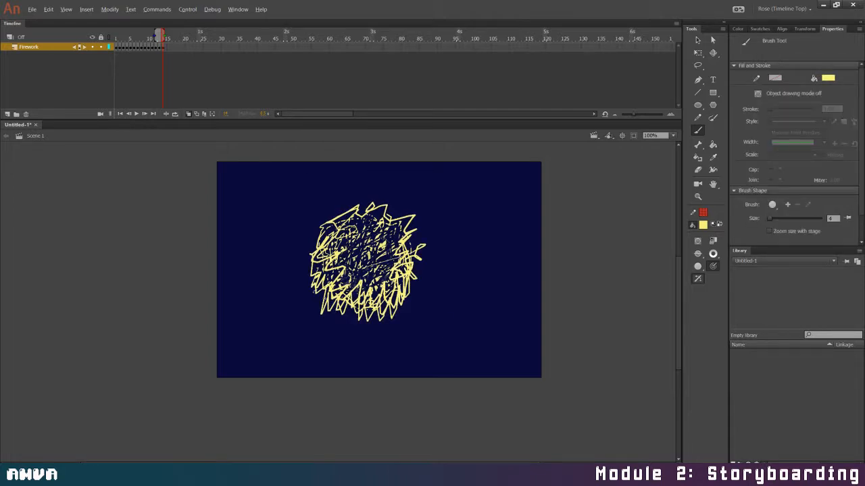
Erase zigzag and contour lines across the frame 14 burst, and dab small yellow specks beneath it
mouse_move(315, 293)
left_mouse_down()
mouse_move(356, 315)
mouse_move(412, 284)
mouse_move(406, 273)
mouse_move(312, 269)
mouse_move(336, 216)
mouse_move(364, 202)
mouse_move(405, 233)
mouse_move(410, 270)
mouse_move(351, 287)
mouse_move(365, 295)
left_mouse_up()
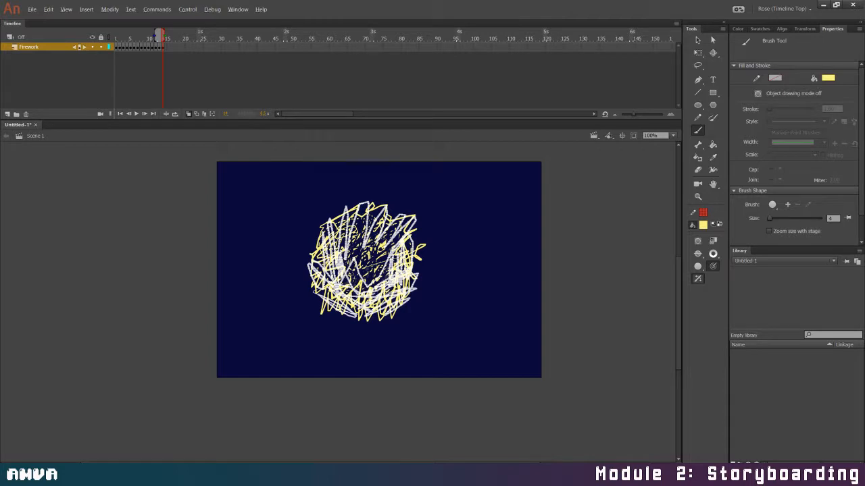
left_click_drag(393, 296, 390, 293)
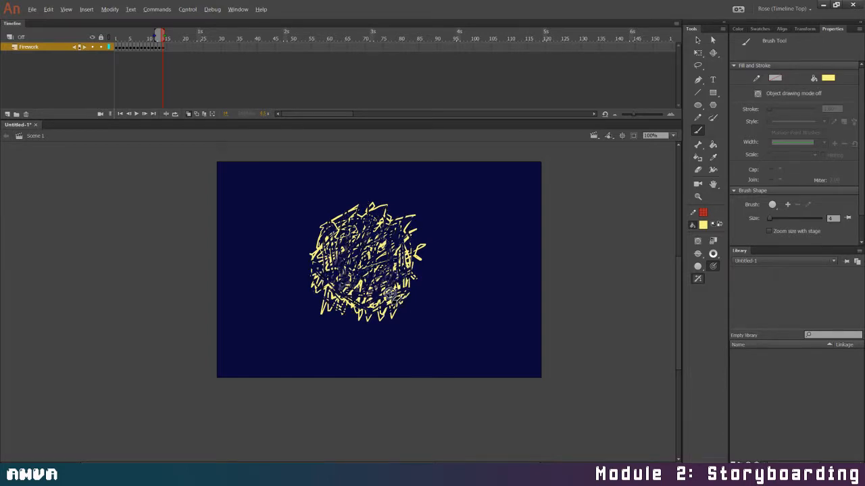
mouse_move(313, 298)
left_mouse_down()
mouse_move(354, 202)
mouse_move(386, 207)
mouse_move(415, 221)
mouse_move(424, 245)
mouse_move(419, 272)
mouse_move(407, 303)
mouse_move(357, 320)
left_mouse_up()
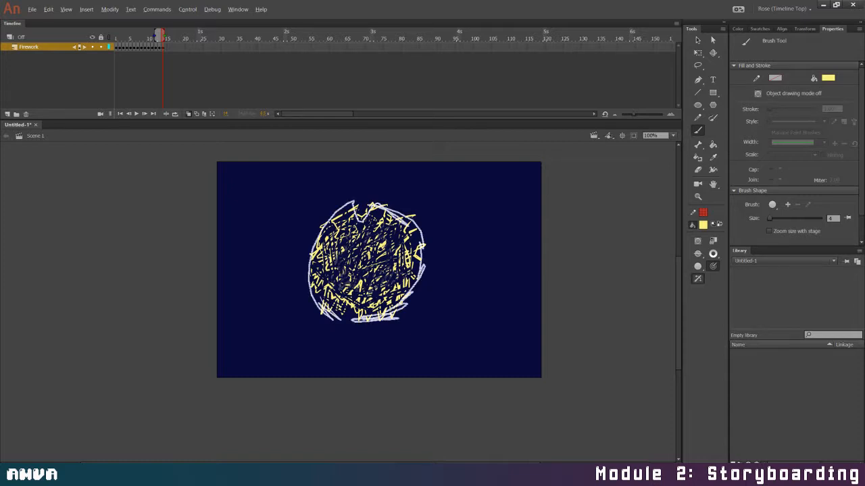
key("ctrl+z")
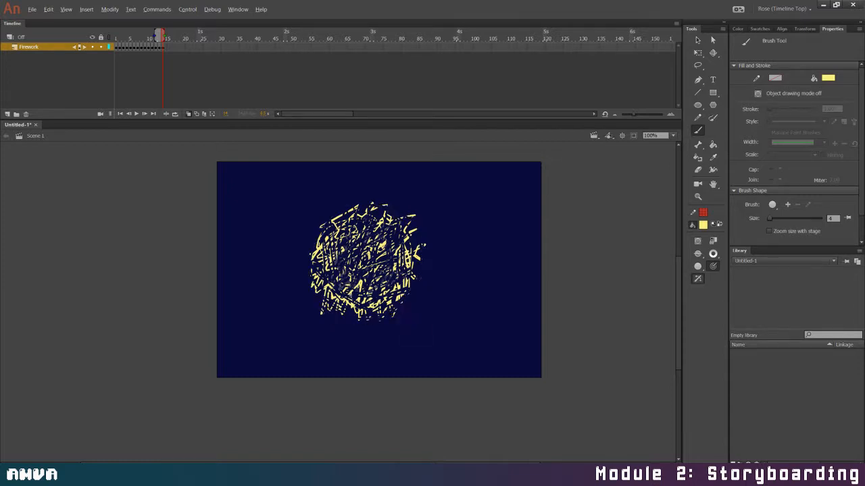
key("ctrl+z")
left_click(364, 339)
left_click_drag(371, 322, 370, 326)
Add a keyframe at frame 15 with onion skinning off and nudge the whole burst down 3 px
mouse_move(166, 35)
left_mouse_down()
mouse_move(120, 40)
mouse_move(171, 49)
left_mouse_up()
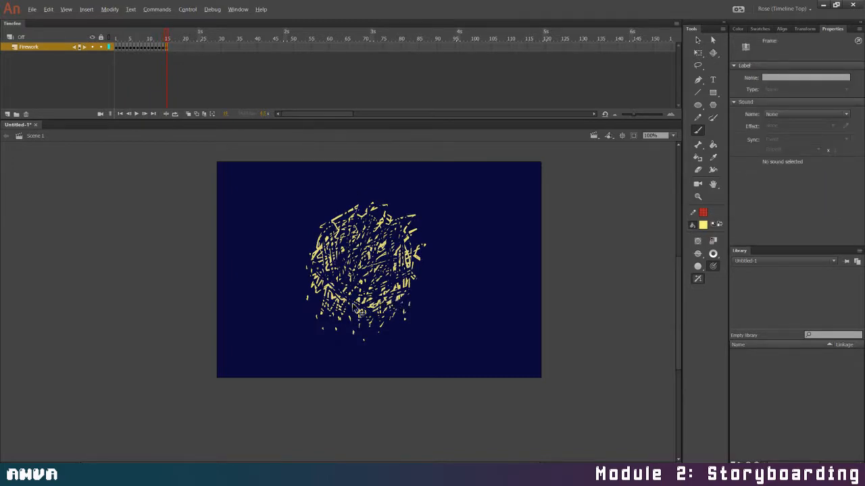
key("v")
mouse_move(269, 173)
left_mouse_down()
mouse_move(484, 401)
mouse_move(436, 345)
left_mouse_up()
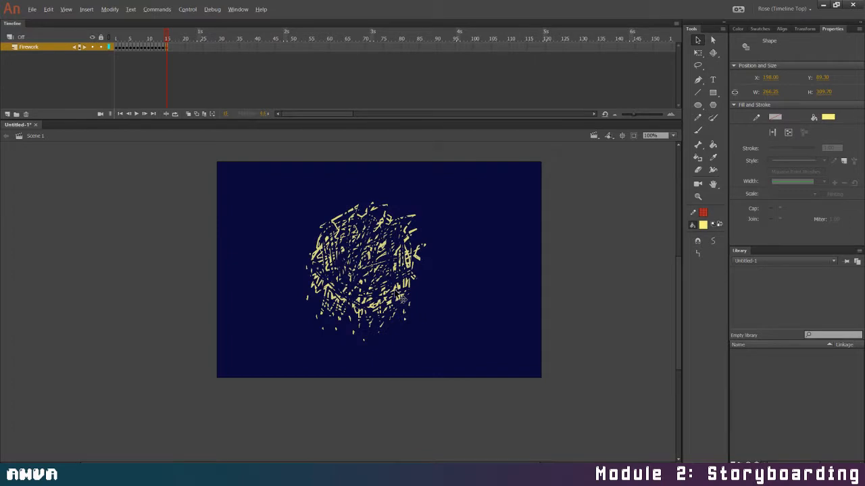
key("Down")
key("Down")
key("Down")
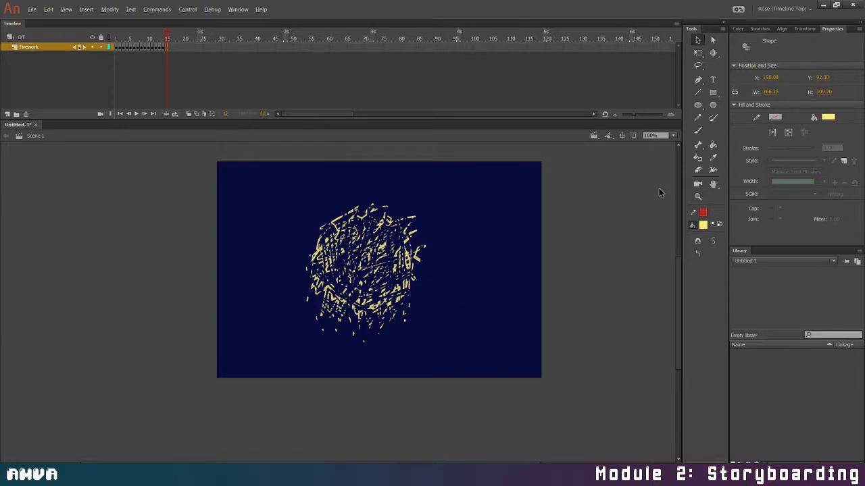
Thin out the frame 15 burst with erasing strokes and dab falling yellow specks farther below it
mouse_move(331, 204)
left_mouse_down()
mouse_move(342, 241)
mouse_move(326, 231)
mouse_move(315, 248)
mouse_move(343, 239)
mouse_move(335, 265)
mouse_move(371, 202)
mouse_move(390, 212)
mouse_move(385, 223)
mouse_move(414, 219)
mouse_move(415, 254)
mouse_move(376, 275)
mouse_move(405, 279)
mouse_move(321, 292)
mouse_move(308, 273)
mouse_move(324, 256)
mouse_move(391, 257)
mouse_move(383, 317)
left_mouse_up()
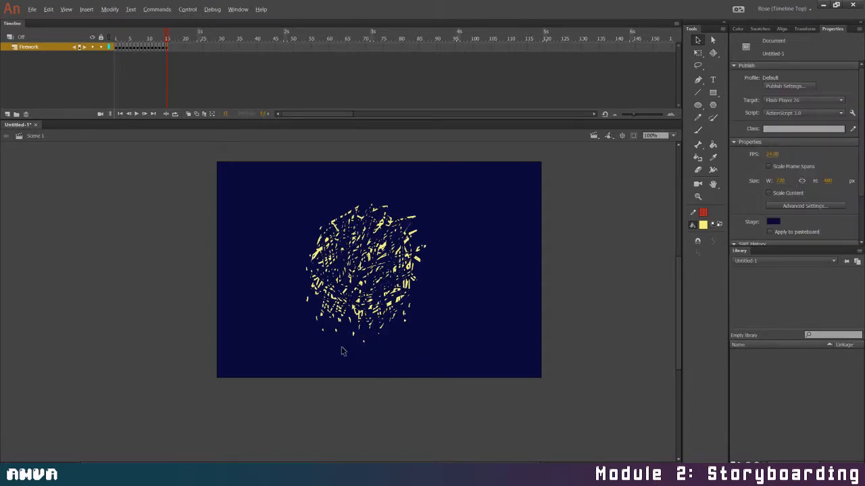
key("b")
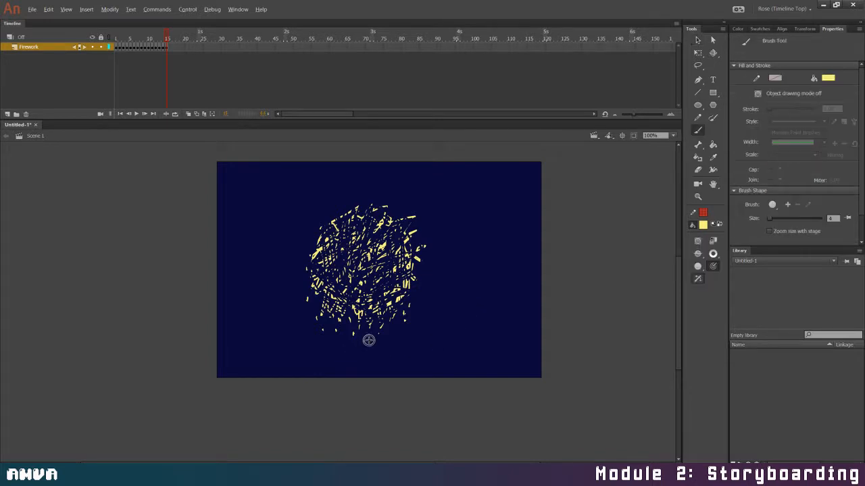
left_click(368, 349)
left_click(382, 349)
mouse_move(416, 226)
left_mouse_down()
mouse_move(395, 304)
mouse_move(318, 226)
mouse_move(379, 223)
mouse_move(304, 284)
mouse_move(385, 260)
mouse_move(351, 298)
mouse_move(412, 296)
left_mouse_up()
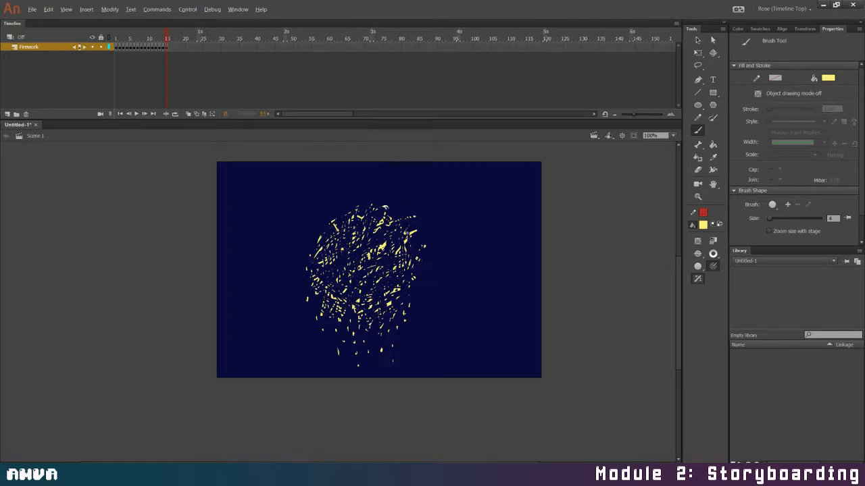
mouse_move(385, 207)
left_mouse_down()
mouse_move(425, 250)
mouse_move(434, 273)
mouse_move(344, 324)
left_mouse_up()
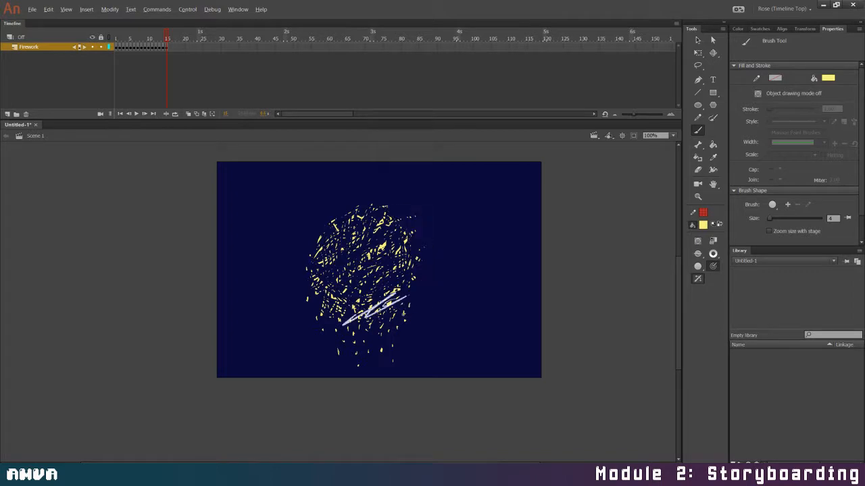
Return to frame 1 and play the firework animation through frame 15
left_click(170, 47)
left_click_drag(167, 40, 101, 42)
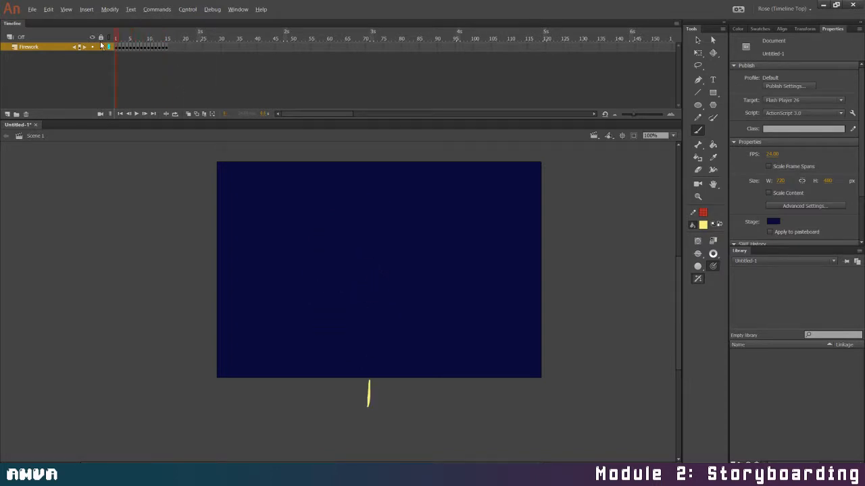
left_click(135, 113)
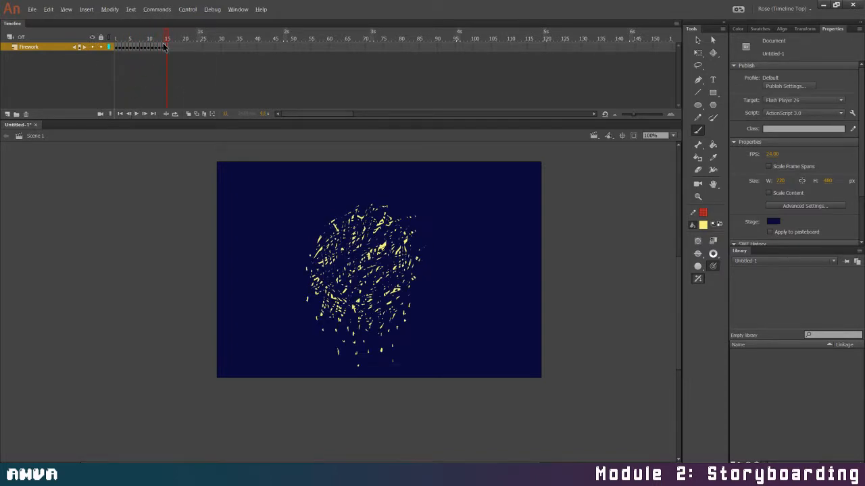
Enlarge the frame 14 burst to about 295 by 344 px with Free Transform and replay the animation from the start
mouse_move(164, 46)
left_mouse_down()
mouse_move(151, 42)
mouse_move(164, 41)
left_mouse_up()
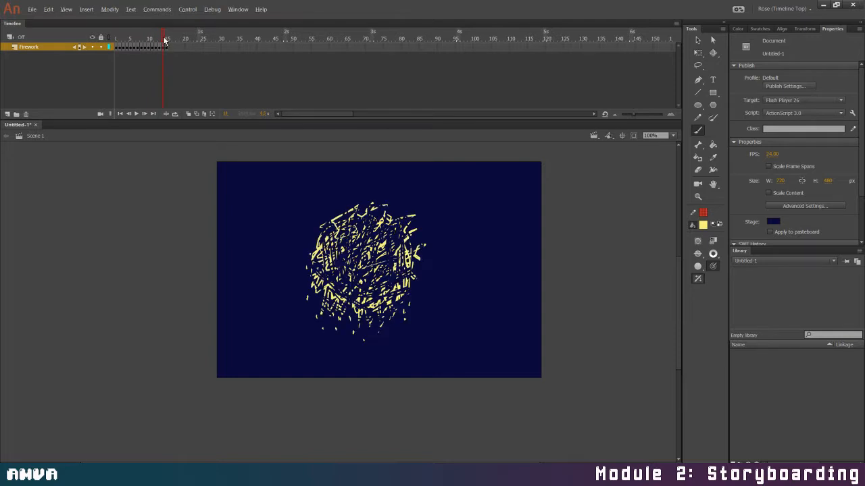
left_click(163, 48)
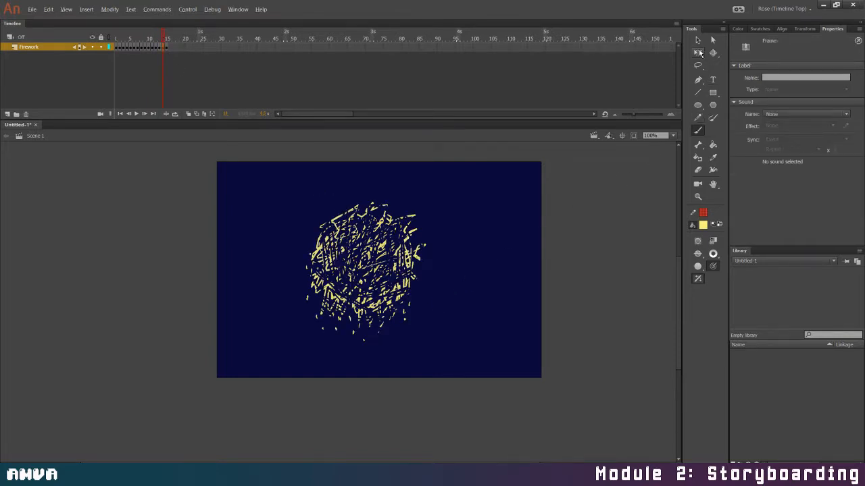
left_click(697, 53)
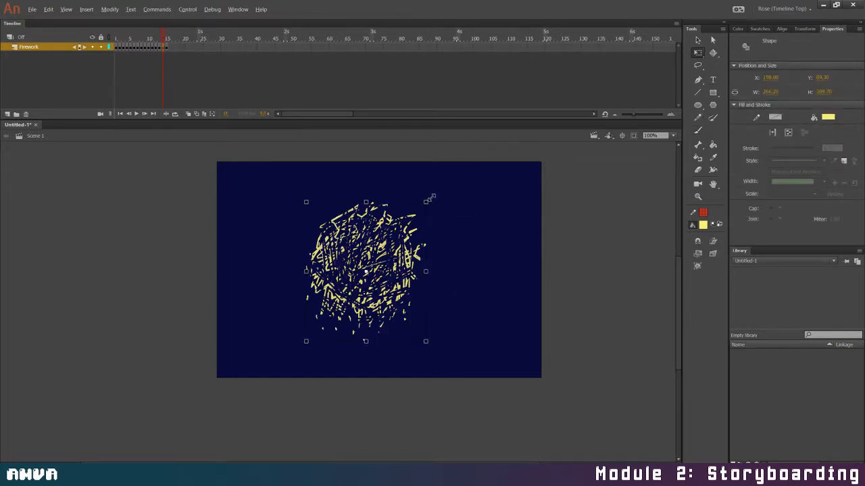
left_click_drag(430, 198, 437, 195)
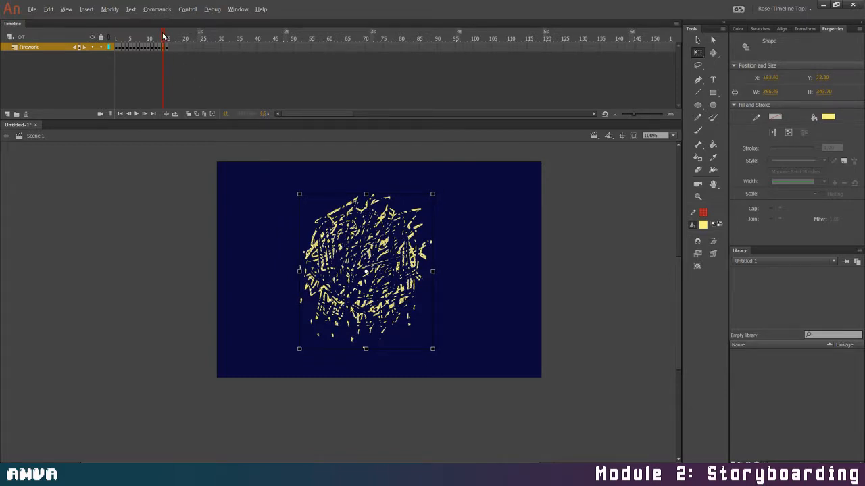
left_click_drag(163, 35, 118, 35)
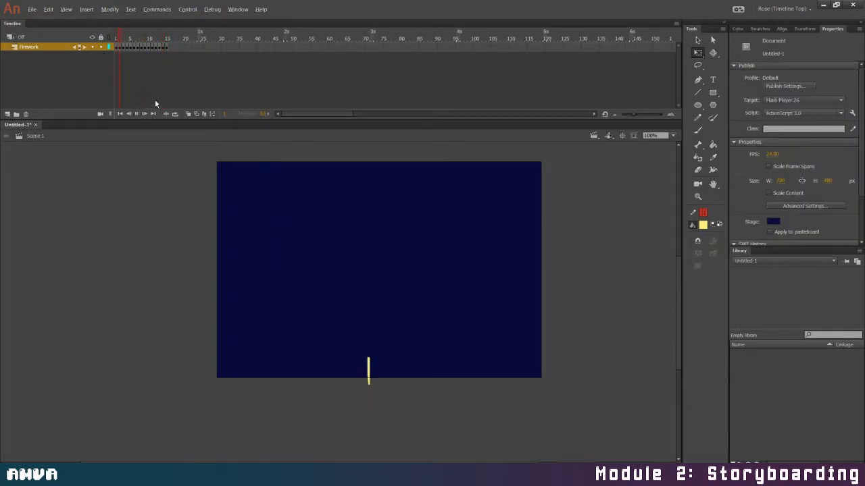
key("Return")
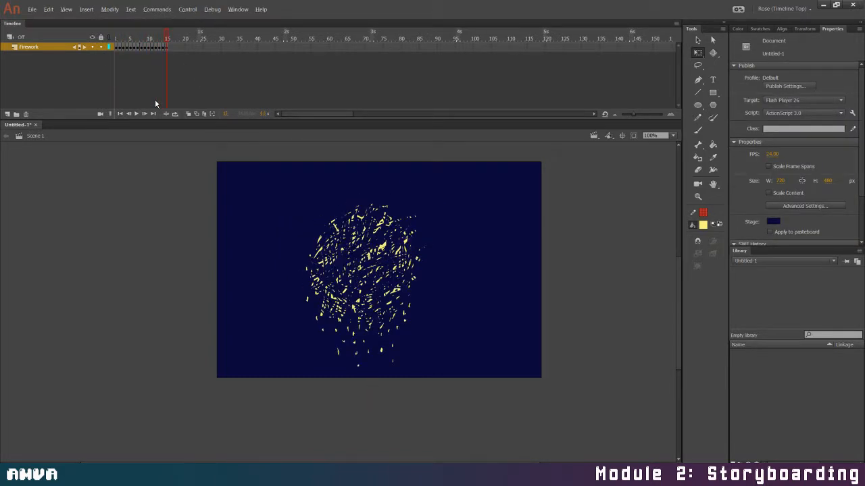
Select the whole burst on frame 15 and scale it up to about 288 by 393 px with Free Transform
left_click(167, 48)
left_click(435, 208)
left_click_drag(264, 183, 485, 426)
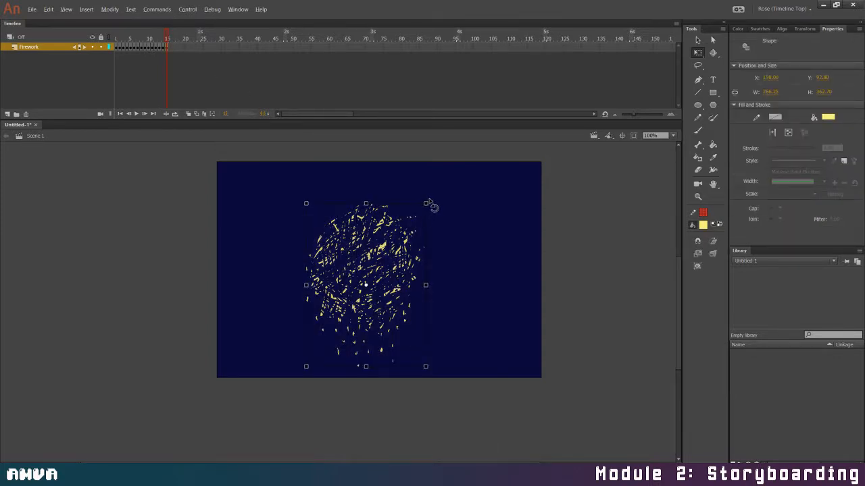
left_click_drag(429, 203, 433, 195)
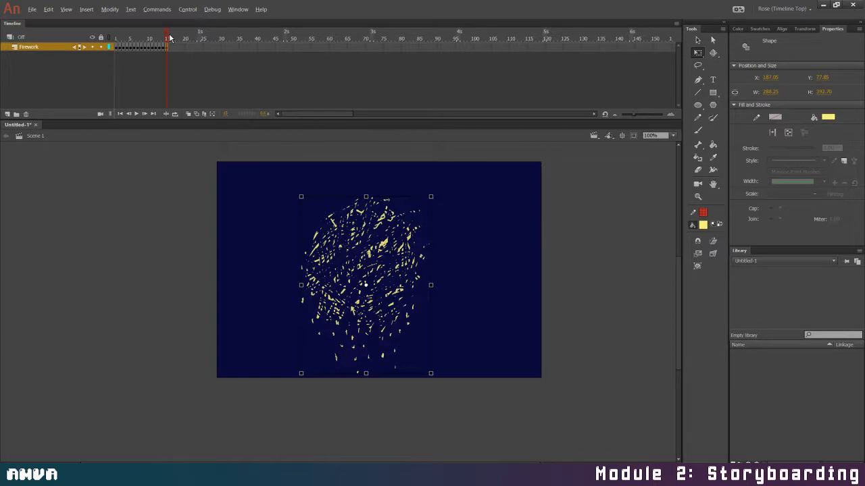
Replay the animation twice from frame 1 to check how the enlarged bursts expand
left_click_drag(169, 38, 115, 38)
key("Return")
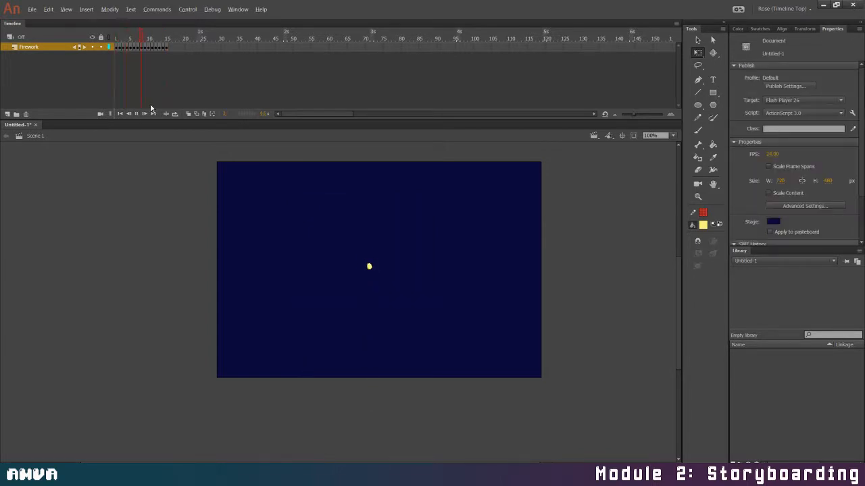
left_click_drag(167, 39, 115, 40)
left_click(136, 114)
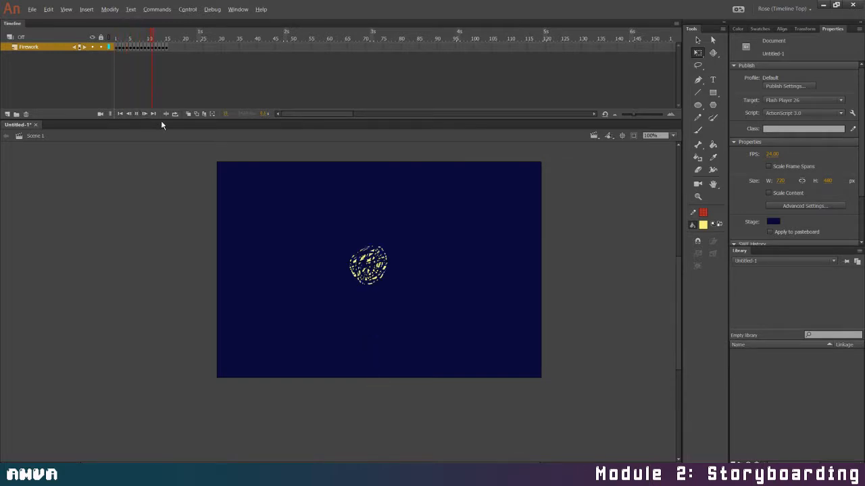
Check the frames of the explosion and remove frame 12, the medium-sized burst, from the Firework layer
left_click(141, 47)
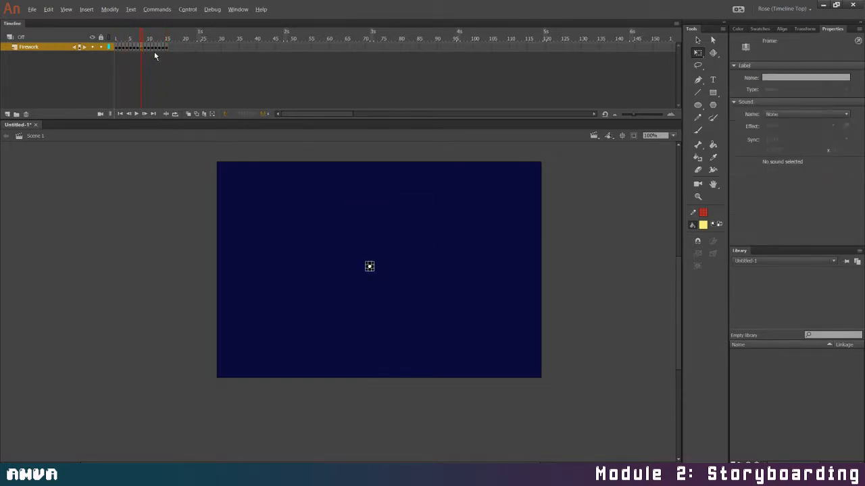
left_click(157, 39)
left_click_drag(159, 40, 151, 43)
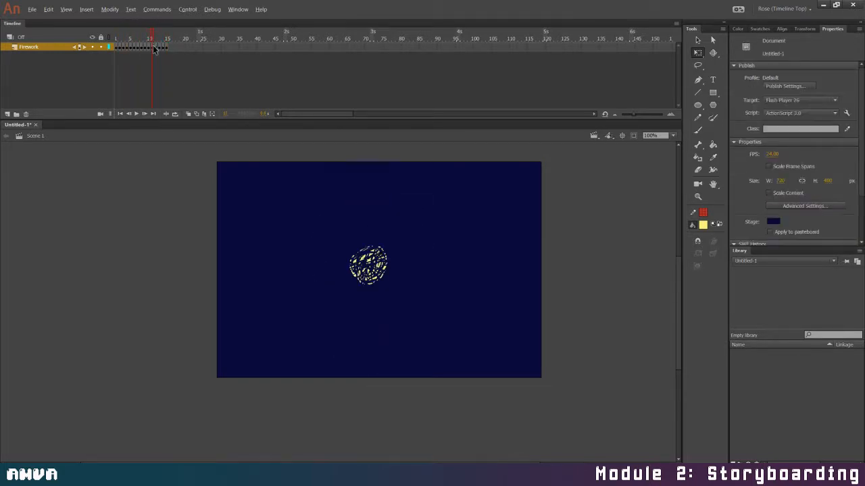
left_click(157, 47)
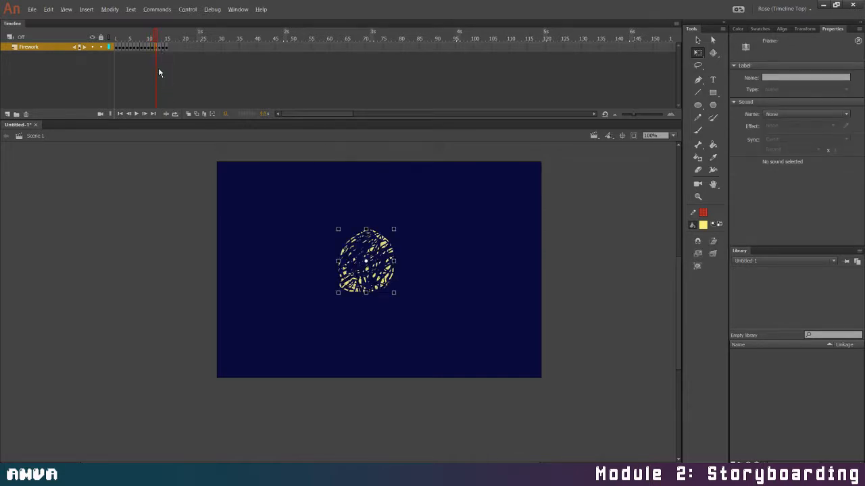
right_click(158, 48)
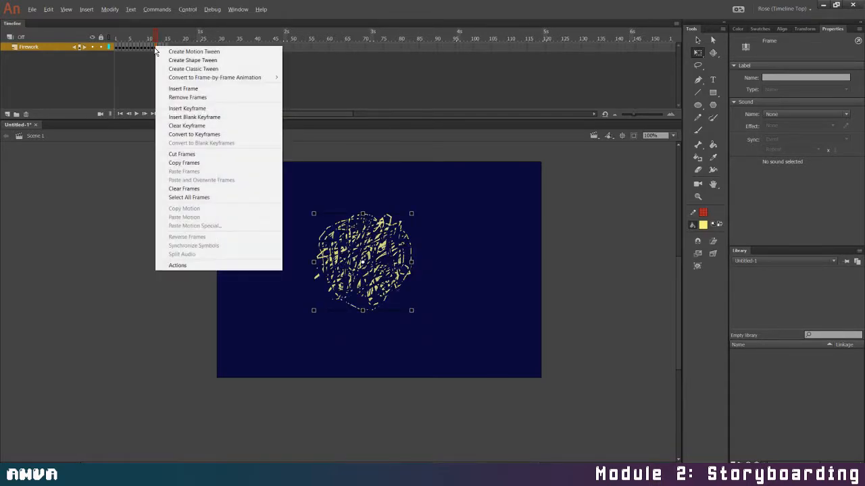
left_click(210, 99)
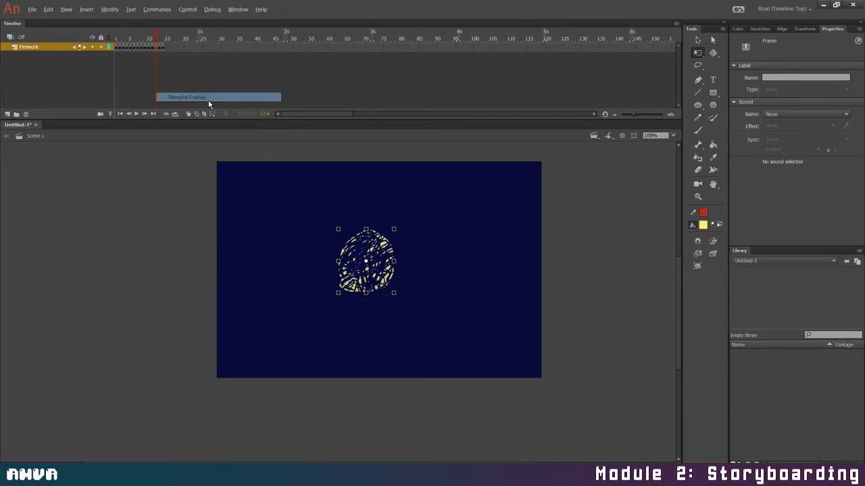
Remove the next larger burst drawing, now at frame 12, from the Firework layer
left_click(147, 49)
right_click(150, 49)
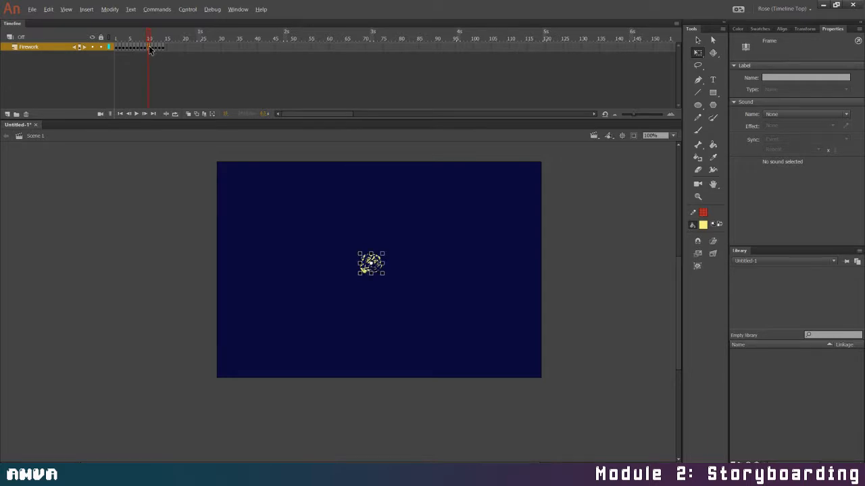
left_click(144, 49)
left_click(157, 48)
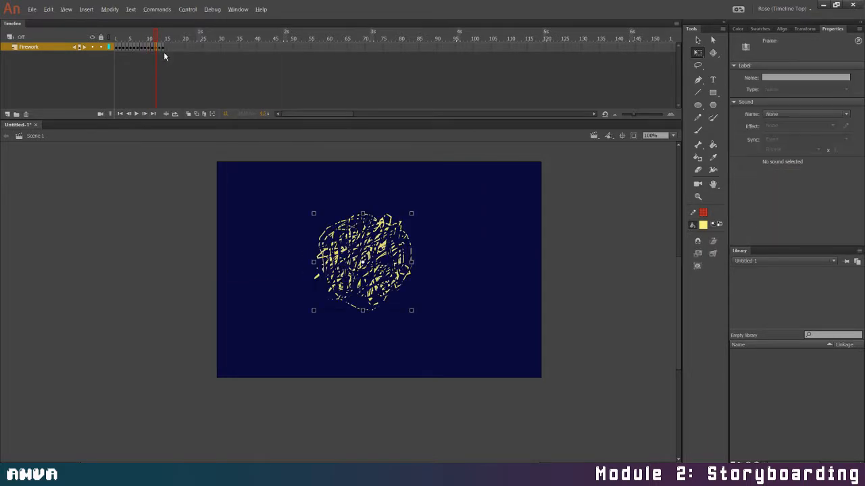
right_click(157, 49)
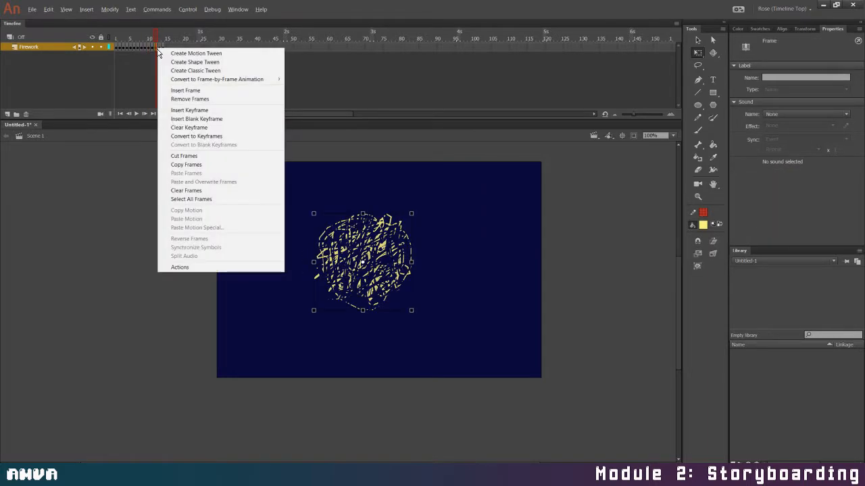
left_click(185, 98)
Play the shortened animation from frame 1 and compare the burst drawings on frames 11 and 12
left_click_drag(156, 35, 112, 32)
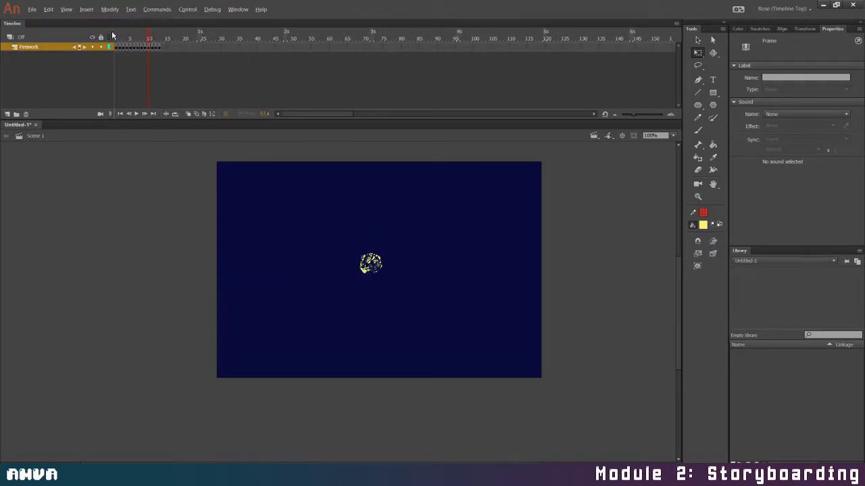
left_click(134, 114)
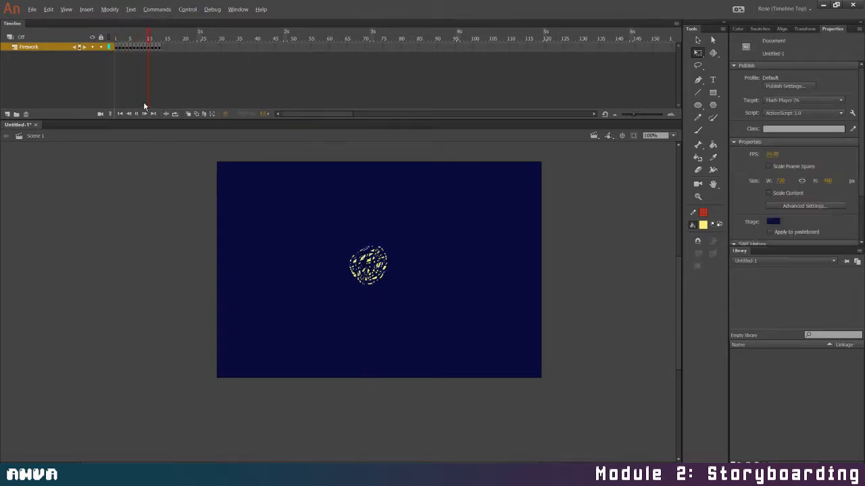
left_click(153, 48)
left_click(159, 50)
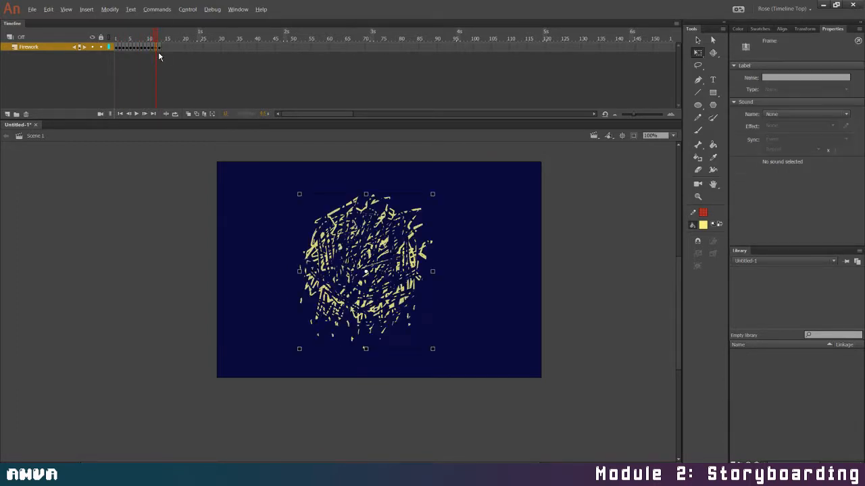
left_click(153, 48)
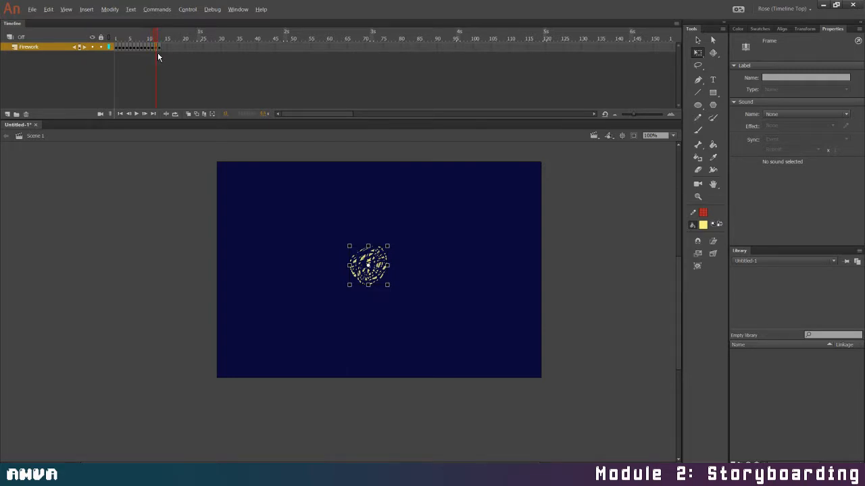
Scale the large burst on frame 12 down to about 257 by 300 px and play the animation
left_click(158, 52)
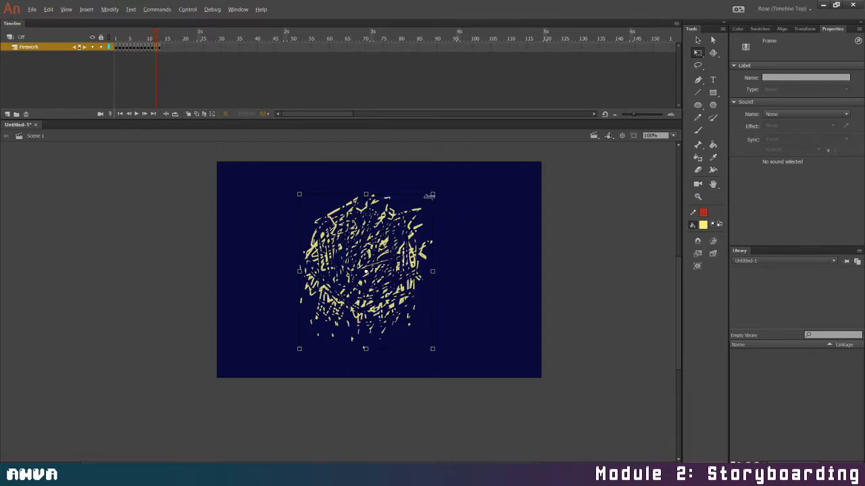
left_click_drag(432, 195, 424, 203)
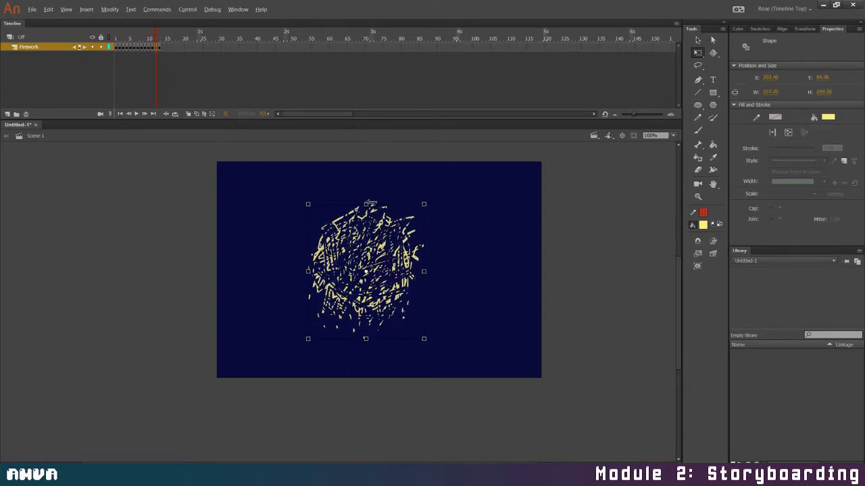
key("Return")
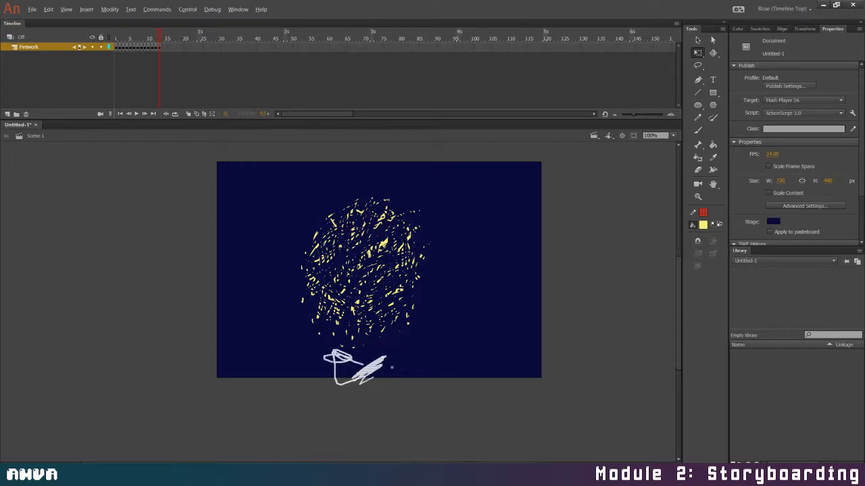
Add a keyframe on frame 14, enlarge its burst to about 313 by 426 px, and shift it slightly downward
left_click(163, 47)
key("F6")
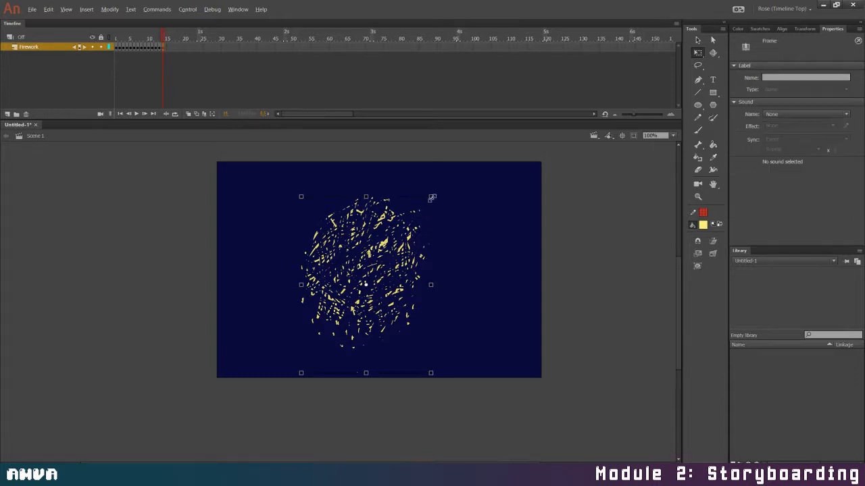
left_click_drag(431, 196, 437, 189)
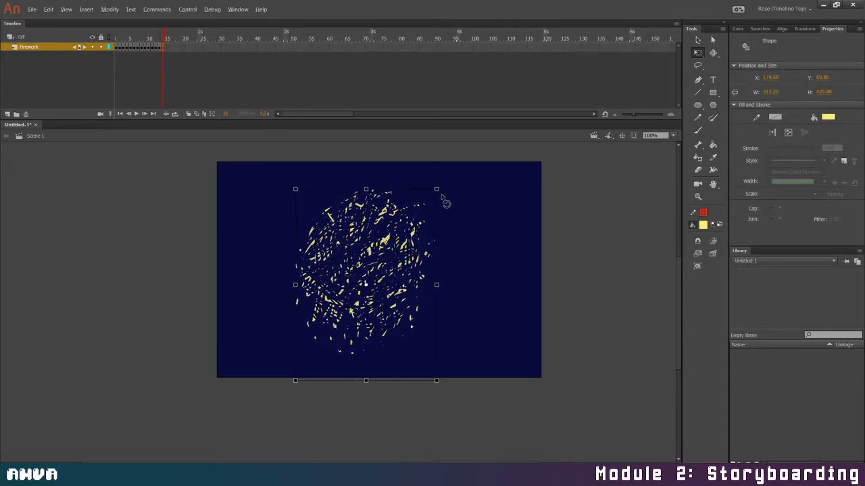
left_click_drag(407, 243, 407, 248)
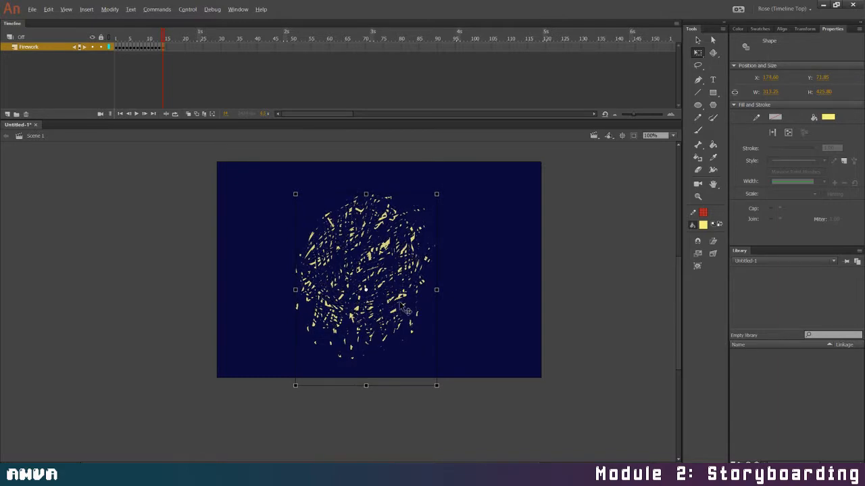
Thin out the burst on frame 14 with eraser strokes and paint a few yellow specks along its lower edge
mouse_move(285, 220)
left_mouse_down()
mouse_move(317, 203)
mouse_move(398, 203)
mouse_move(305, 257)
mouse_move(421, 237)
mouse_move(318, 329)
mouse_move(325, 345)
mouse_move(365, 346)
mouse_move(399, 262)
mouse_move(302, 322)
left_mouse_up()
mouse_move(364, 185)
left_mouse_down()
mouse_move(383, 233)
mouse_move(422, 271)
mouse_move(442, 323)
left_mouse_up()
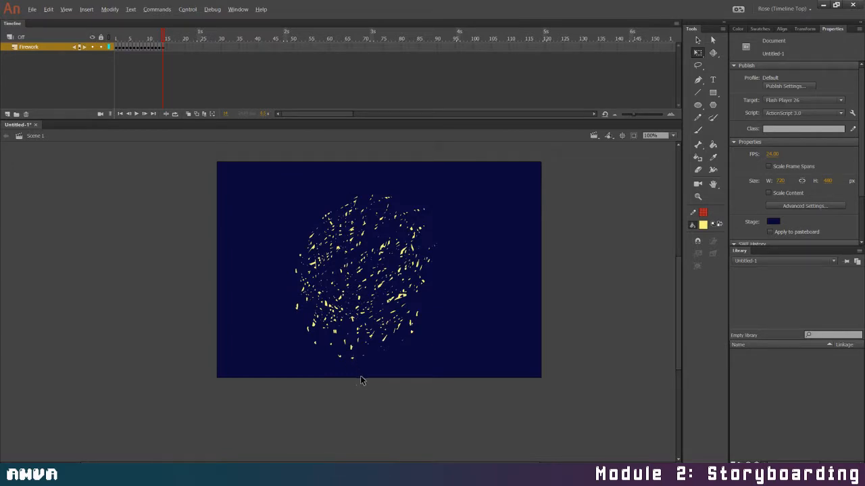
key("b")
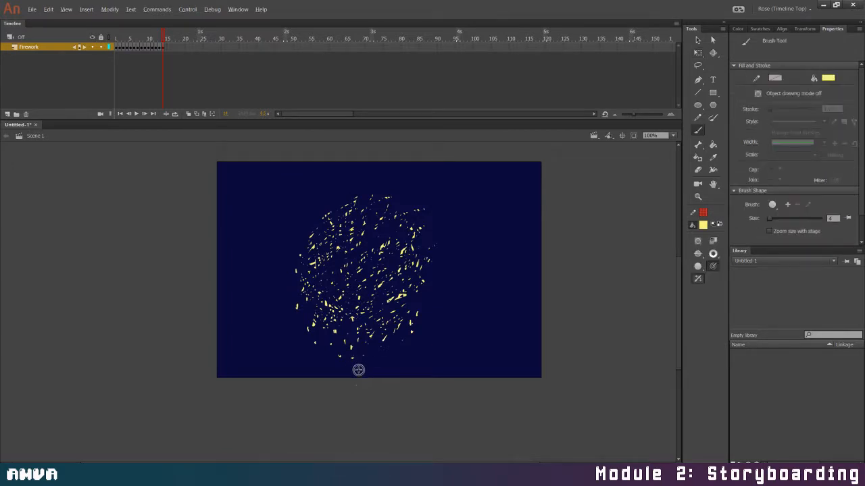
left_click(357, 370)
left_click(368, 374)
left_click(371, 359)
Play the animation twice from frame 1 to check the expanding burst through frame 14
left_click_drag(164, 39, 98, 47)
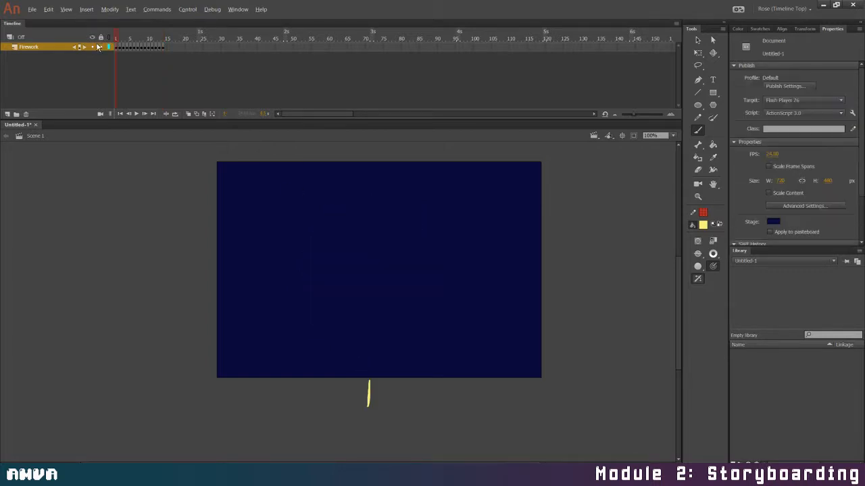
left_click(136, 114)
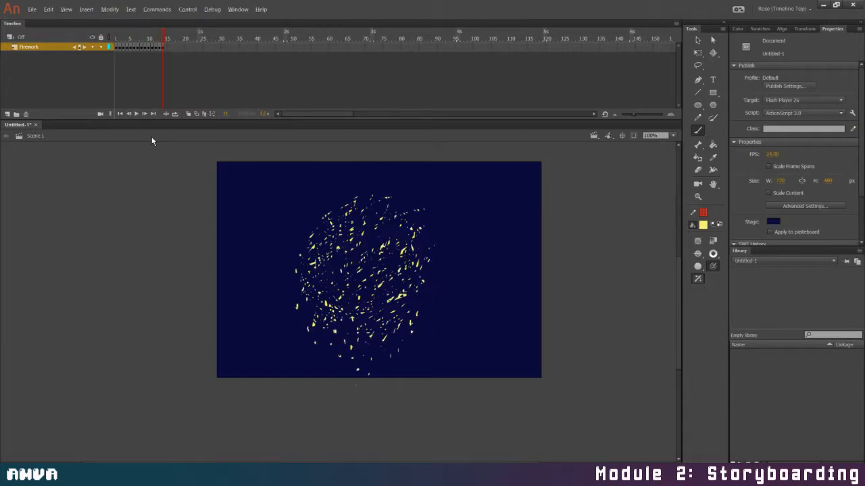
left_click_drag(161, 38, 112, 74)
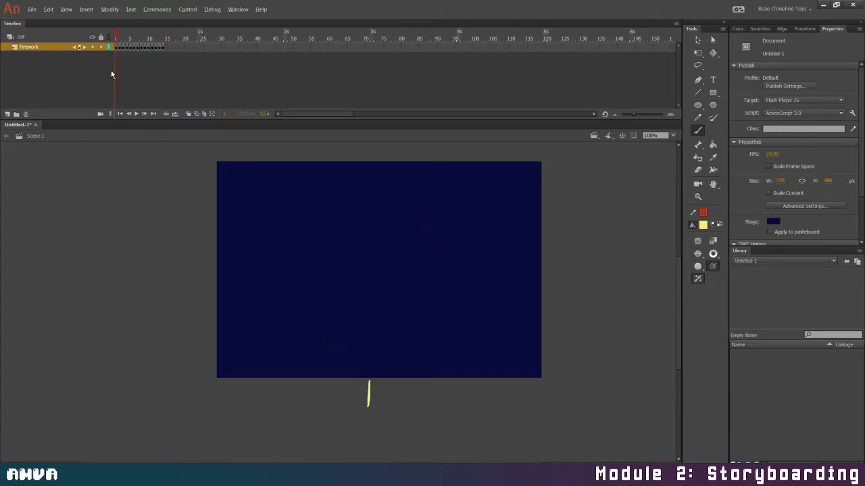
key("Return")
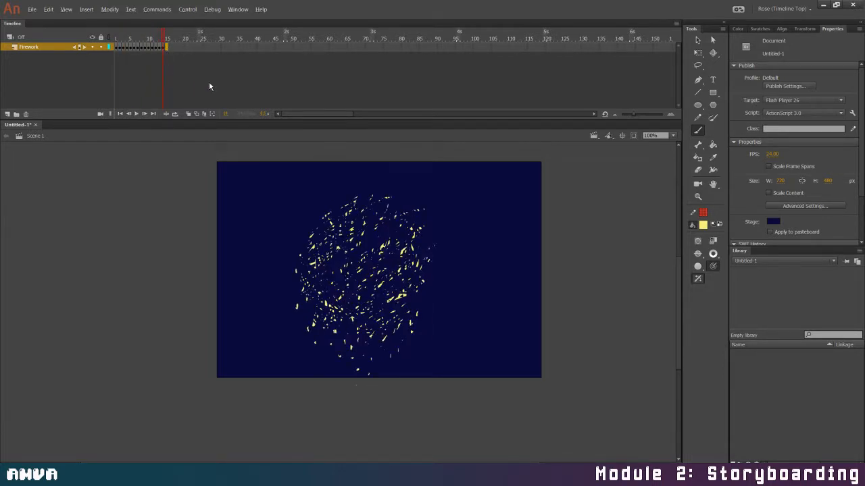
Add a keyframe on frame 15, enlarge its burst to about 325 by 445 px, and move it downward
key("F6")
left_click(698, 53)
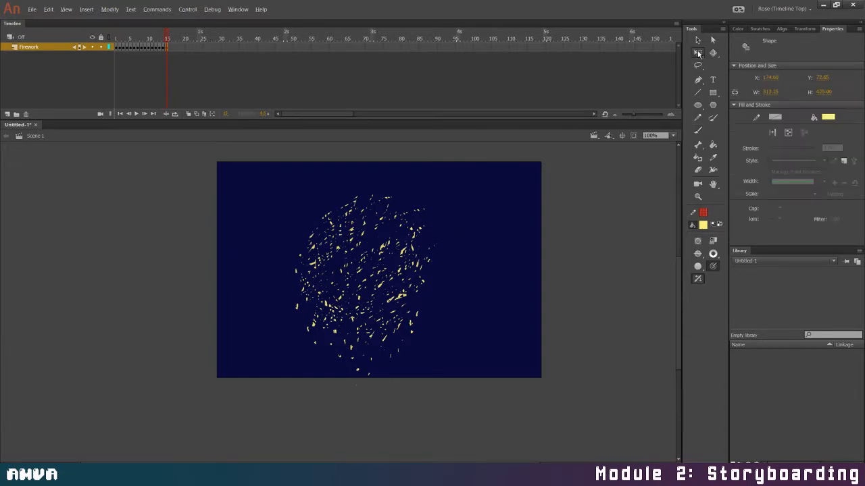
left_click_drag(439, 195, 442, 189)
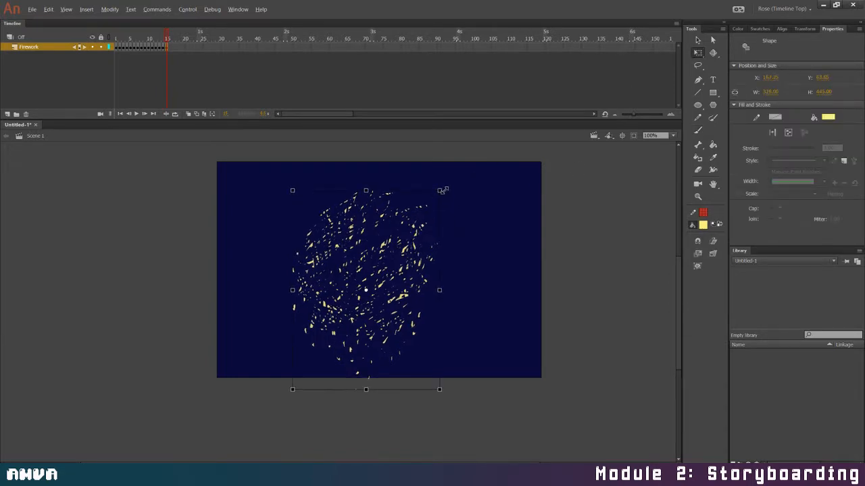
mouse_move(412, 256)
left_mouse_down()
mouse_move(412, 274)
mouse_move(404, 269)
mouse_move(328, 299)
mouse_move(297, 298)
mouse_move(304, 243)
mouse_move(365, 201)
mouse_move(417, 264)
mouse_move(405, 277)
mouse_move(419, 290)
mouse_move(347, 346)
mouse_move(388, 375)
mouse_move(292, 323)
mouse_move(335, 282)
mouse_move(379, 318)
mouse_move(400, 290)
mouse_move(420, 295)
mouse_move(398, 226)
mouse_move(379, 229)
mouse_move(287, 267)
mouse_move(420, 300)
left_mouse_up()
Erase many specks from the burst on frame 15 and replay the animation from frame 1
key("e")
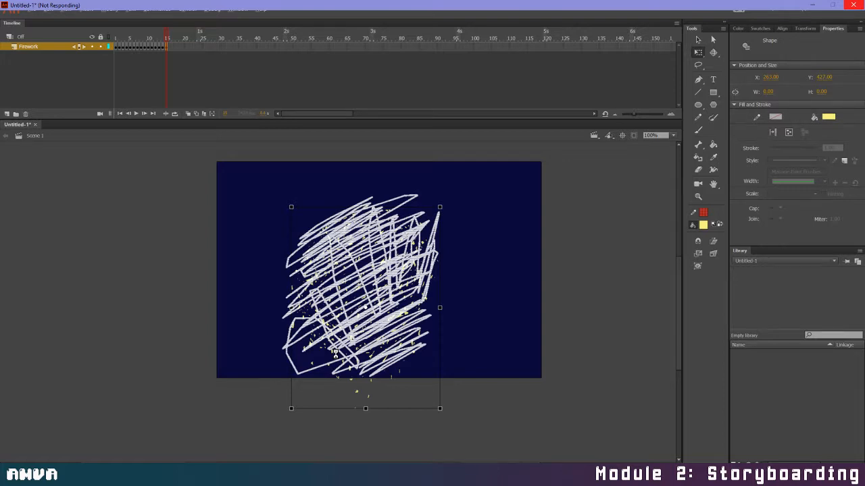
key("ctrl+z")
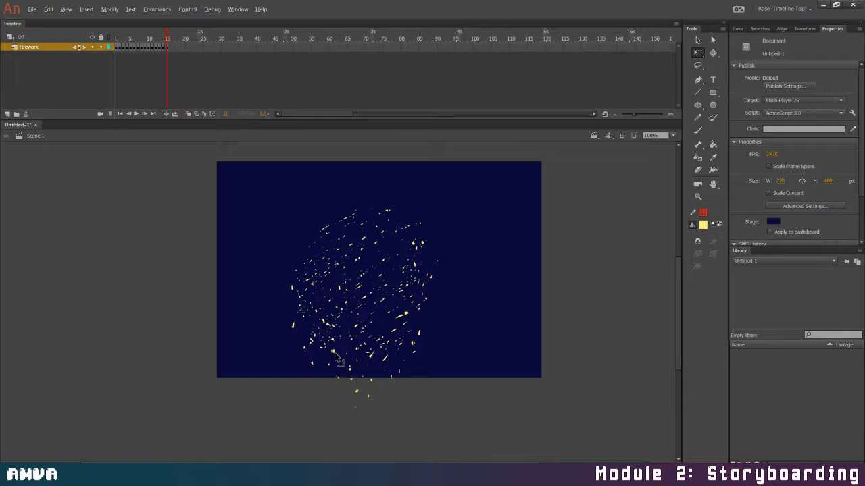
left_click_drag(168, 37, 103, 59)
left_click(135, 114)
Add a keyframe on frame 16, enlarge its burst to about 350 by 472 px, and lower it past the stage's bottom edge
key("F6")
key("ctrl+a")
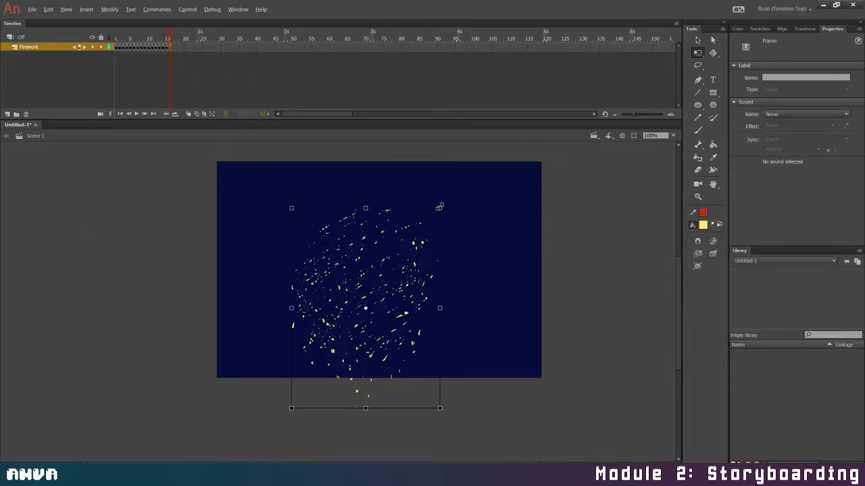
left_click_drag(447, 203, 450, 200)
left_click_drag(418, 239, 417, 260)
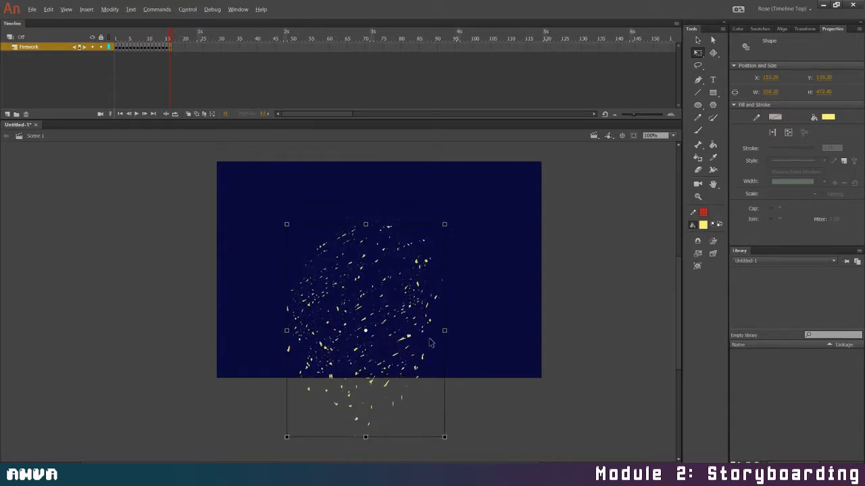
left_click(545, 344)
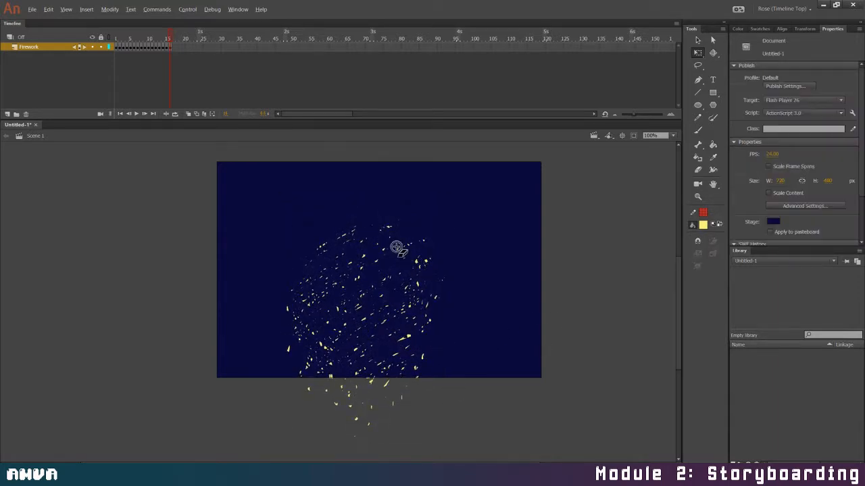
Thin out the specks of the burst on frame 16 with the eraser and replay the animation from frame 1
mouse_move(383, 236)
left_mouse_down()
mouse_move(283, 271)
mouse_move(272, 294)
mouse_move(410, 225)
mouse_move(285, 311)
mouse_move(422, 241)
mouse_move(281, 319)
mouse_move(409, 268)
mouse_move(447, 263)
mouse_move(287, 348)
mouse_move(394, 309)
mouse_move(310, 374)
mouse_move(425, 323)
mouse_move(388, 357)
mouse_move(419, 346)
mouse_move(373, 390)
mouse_move(429, 355)
mouse_move(405, 336)
mouse_move(448, 300)
mouse_move(373, 217)
mouse_move(407, 217)
mouse_move(279, 358)
mouse_move(297, 359)
mouse_move(295, 372)
mouse_move(329, 397)
mouse_move(424, 252)
mouse_move(406, 378)
left_mouse_up()
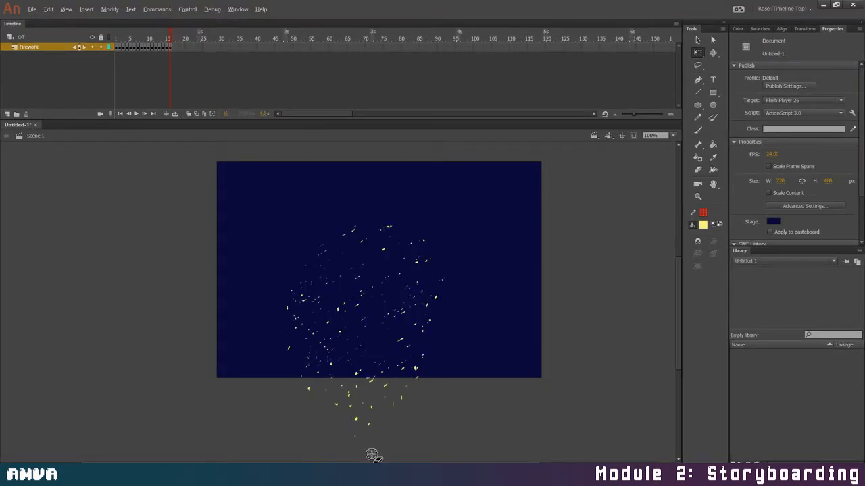
left_click_drag(171, 37, 115, 35)
key("Return")
Add a keyframe on frame 17, enlarge its burst to about 376 by 504 px, and move it further down
left_click(174, 46)
left_click_drag(450, 220, 453, 216)
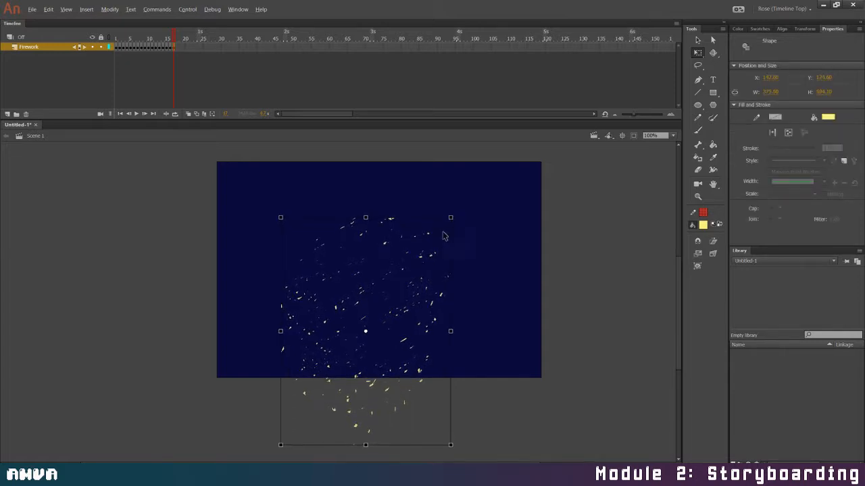
left_click_drag(422, 264, 420, 283)
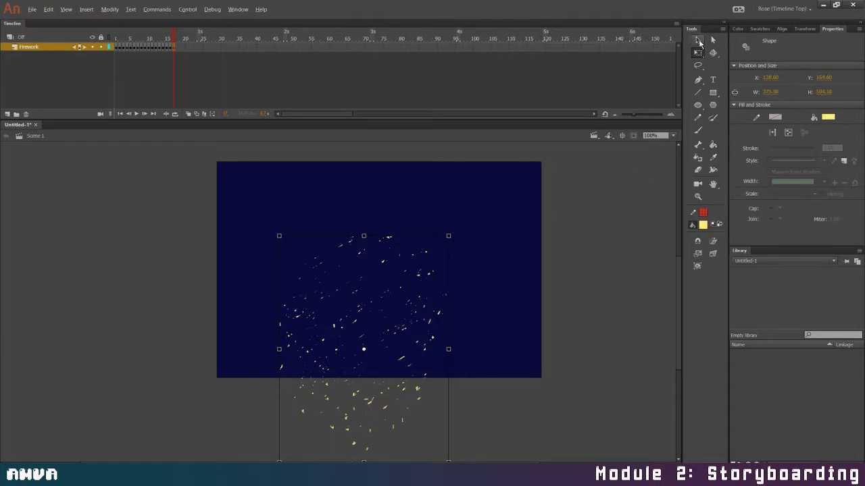
Delete the specks on frame 17 that fall below the stage
key("v")
left_click_drag(268, 458, 460, 383)
key("Delete")
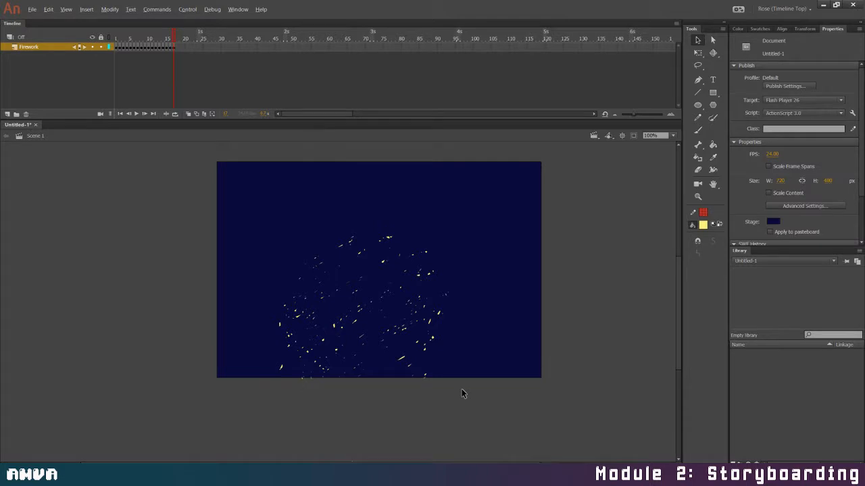
Erase most of the remaining specks on frame 17 and add frame 18 with its drawing cleared
mouse_move(293, 296)
left_mouse_down()
mouse_move(315, 298)
mouse_move(319, 318)
mouse_move(351, 314)
mouse_move(368, 292)
mouse_move(409, 287)
mouse_move(324, 378)
mouse_move(362, 370)
mouse_move(427, 332)
mouse_move(417, 358)
mouse_move(426, 370)
mouse_move(409, 387)
mouse_move(442, 319)
mouse_move(413, 315)
mouse_move(439, 277)
mouse_move(413, 292)
mouse_move(405, 251)
mouse_move(425, 270)
mouse_move(365, 279)
mouse_move(392, 238)
mouse_move(352, 260)
mouse_move(331, 237)
mouse_move(287, 296)
mouse_move(325, 260)
mouse_move(297, 324)
mouse_move(341, 277)
mouse_move(284, 318)
mouse_move(278, 338)
mouse_move(317, 324)
mouse_move(371, 270)
mouse_move(351, 301)
left_mouse_up()
left_click_drag(181, 106, 182, 107)
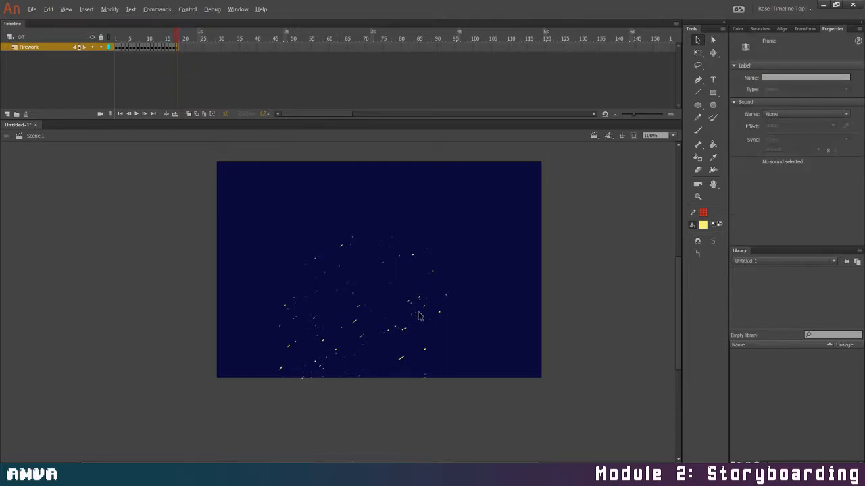
left_click(410, 404)
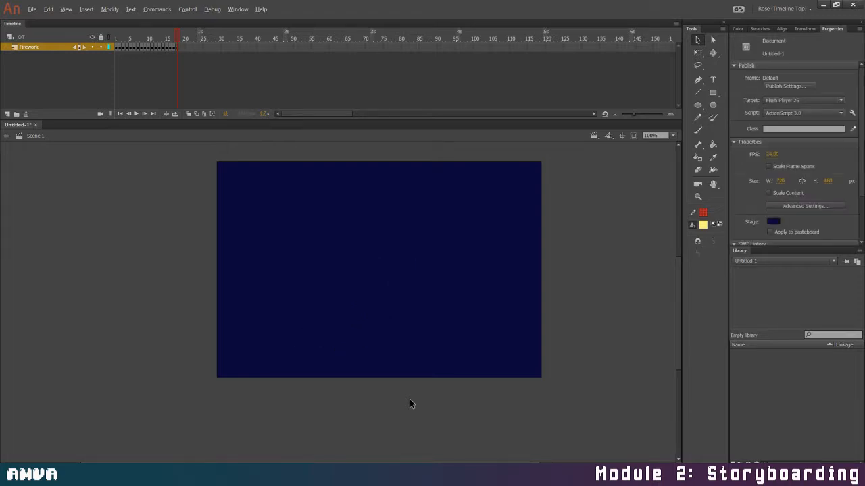
Turn on looping over frames 1 to 18 and play the whole firework animation
mouse_move(179, 37)
left_mouse_down()
mouse_move(115, 35)
mouse_move(179, 32)
left_mouse_up()
left_click(175, 114)
left_click(137, 114)
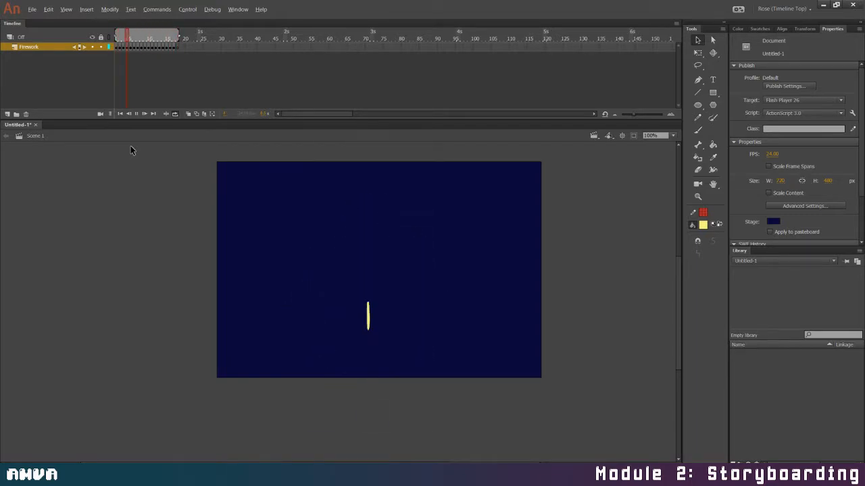
Hold the large burst drawings around frames 12 to 14 longer, extend the loop range to frame 21, and replay the animation
left_click_drag(157, 45, 164, 41)
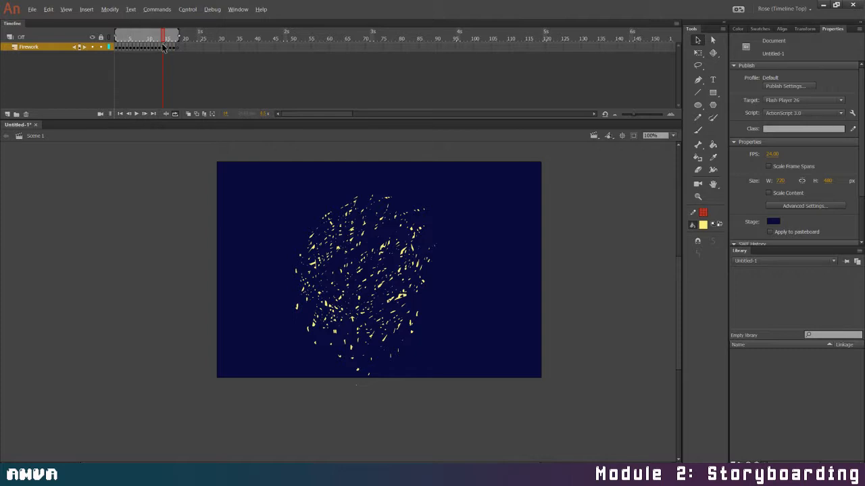
left_click(164, 47)
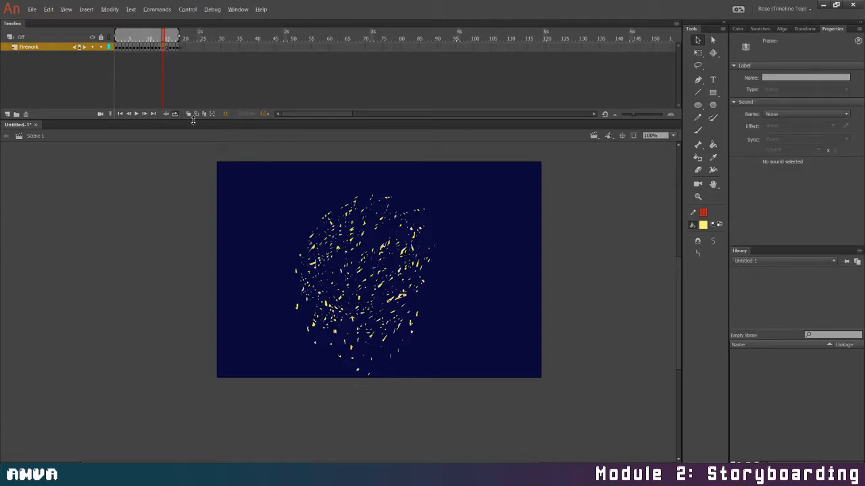
left_click(158, 47)
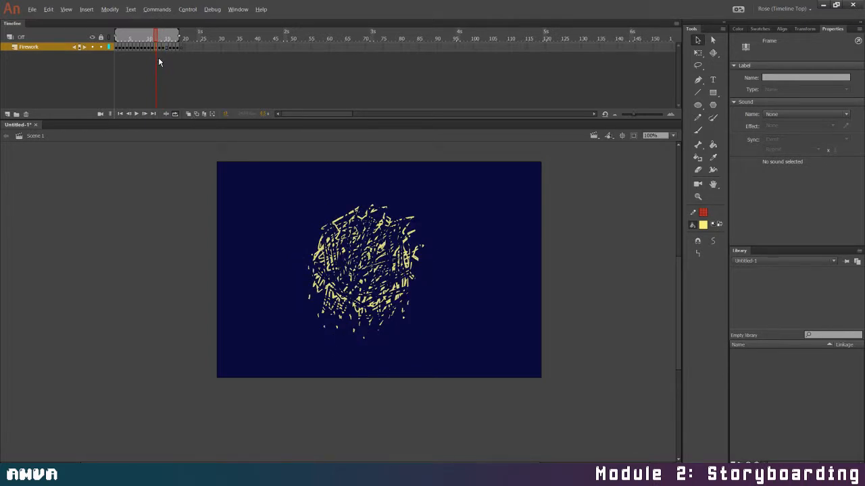
key("F5")
left_click(166, 49)
key("F5")
left_click_drag(166, 38, 190, 31)
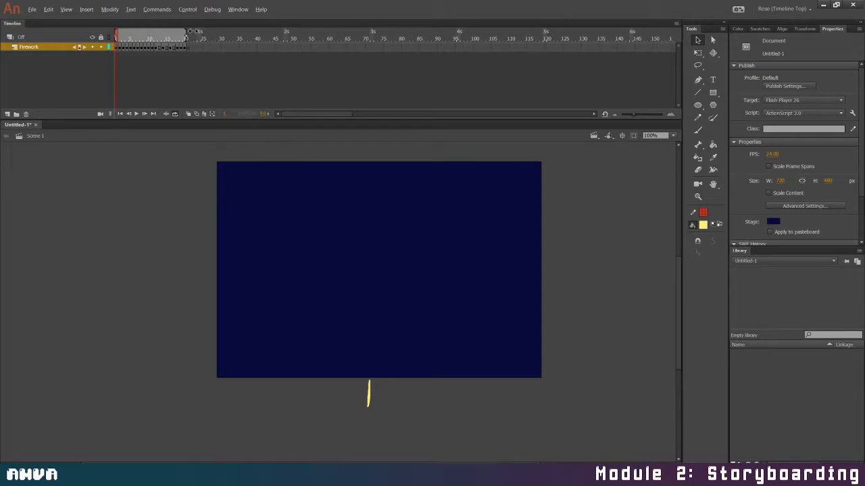
left_click(138, 114)
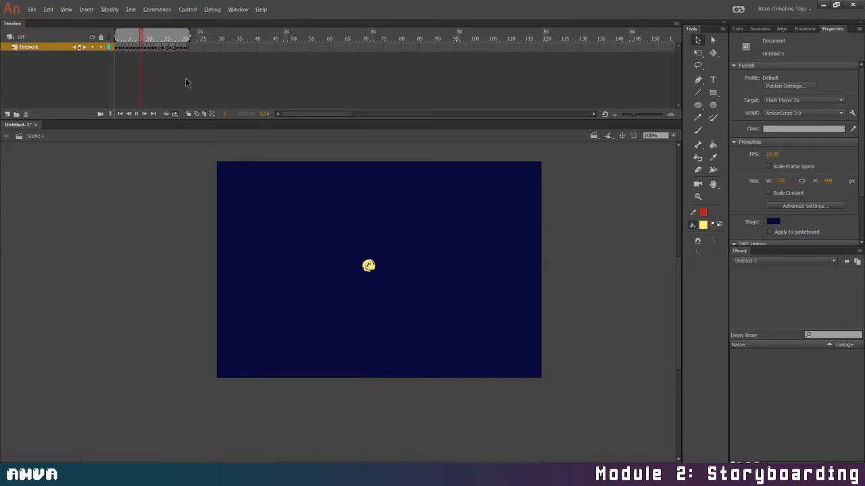
Lengthen the falling speck drawings from frame 18 onward, extend the loop range to frame 24, and replay the animation
left_click(177, 47)
left_click_drag(179, 50, 199, 38)
left_click(135, 113)
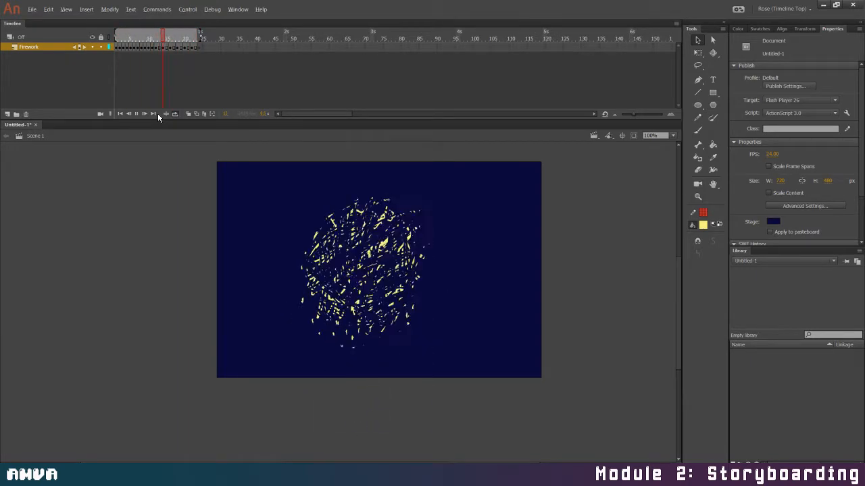
Hold the speck drawings at frames 18 and 24 longer, extend the loop range to frame 27, and replay the animation
left_click(179, 47)
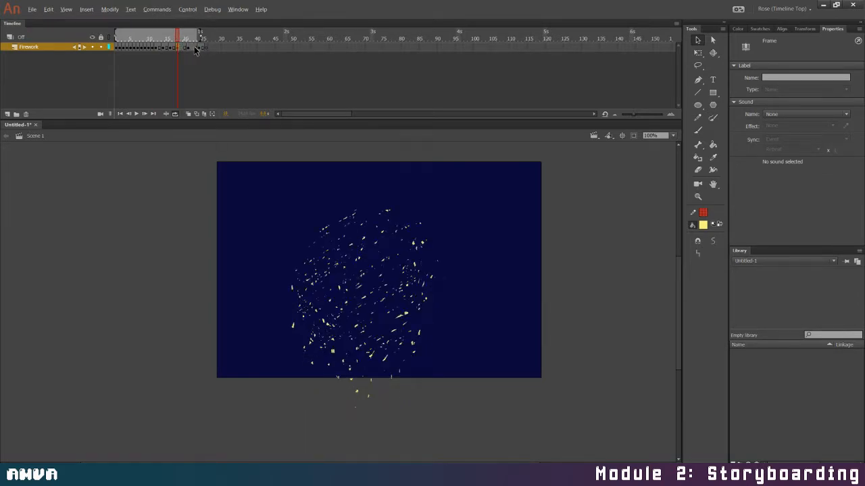
left_click(200, 48)
left_click_drag(202, 36, 217, 35)
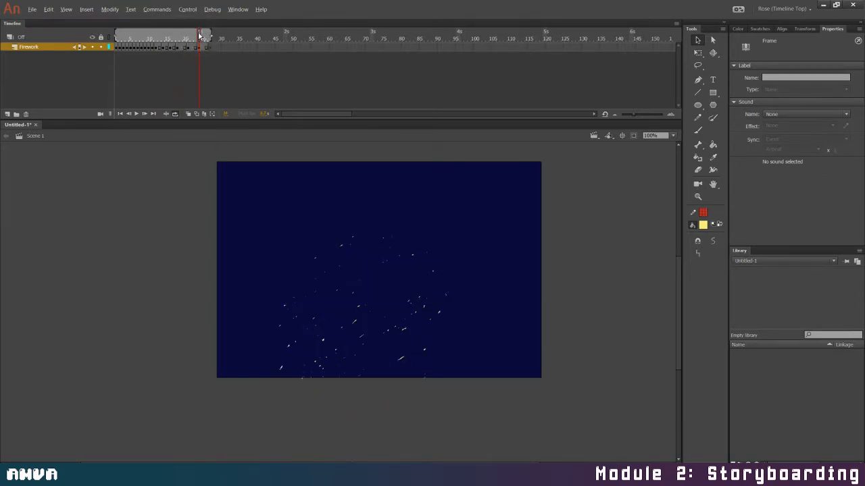
left_click(79, 52)
left_click(136, 114)
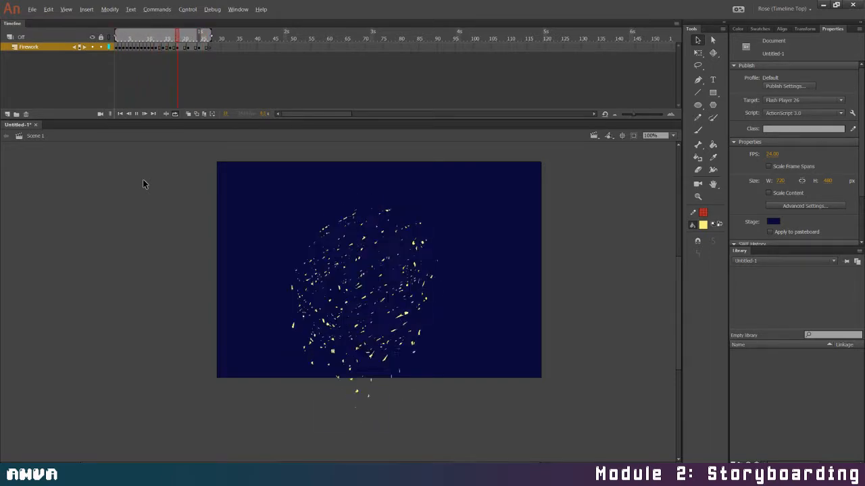
Add an in-between drawing at frame 19 by slightly enlarging the falling specks and nudging them down
left_click(181, 47)
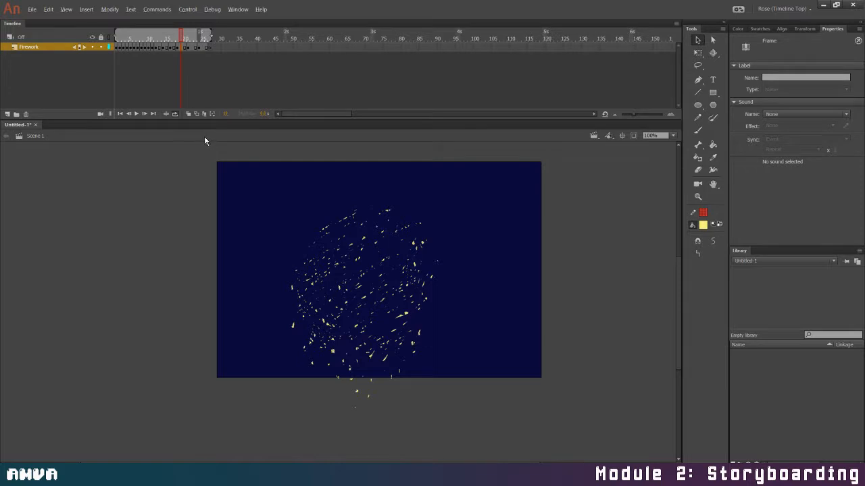
left_click(697, 52)
left_click_drag(441, 206, 443, 205)
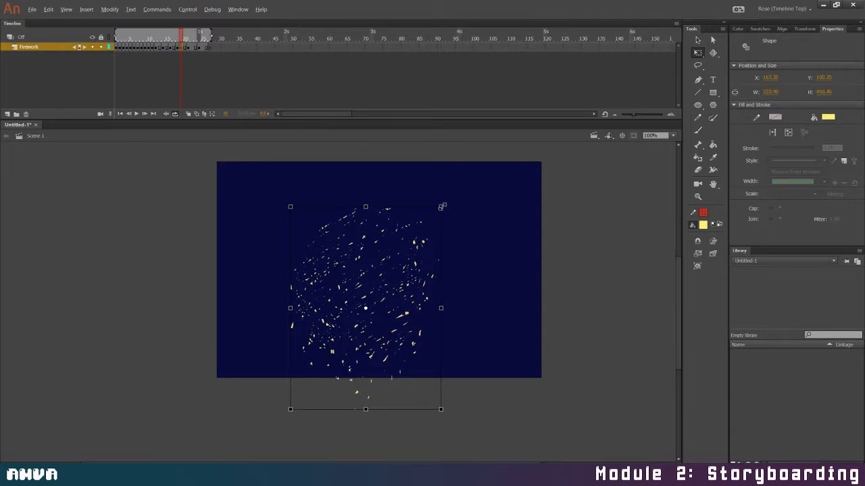
left_click_drag(419, 250, 420, 251)
Add an in-between drawing at frame 22, slightly enlarging the specks and nudging them down
mouse_move(181, 38)
left_mouse_down()
mouse_move(170, 40)
mouse_move(185, 48)
left_mouse_up()
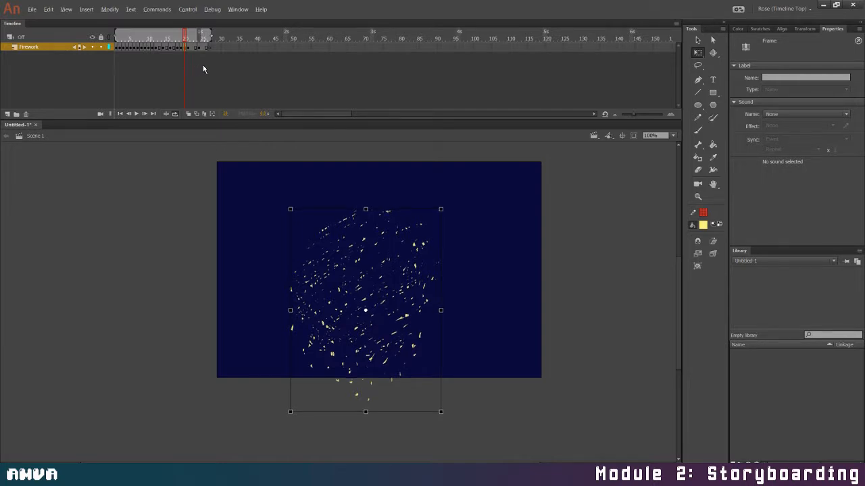
left_click(169, 41)
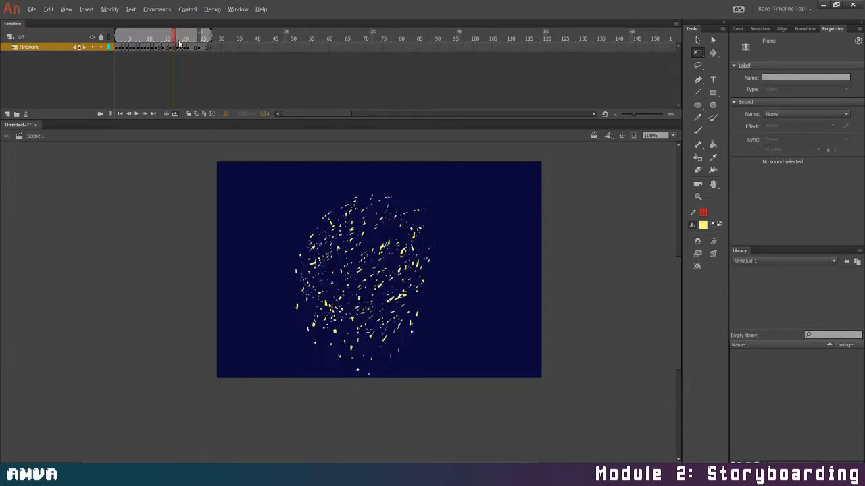
left_click(185, 44)
left_click_drag(181, 45, 192, 53)
left_click(185, 47)
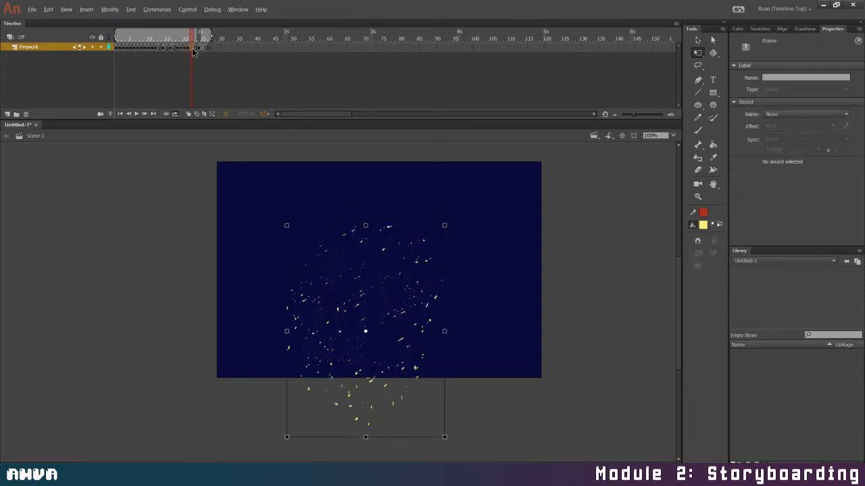
left_click(444, 227)
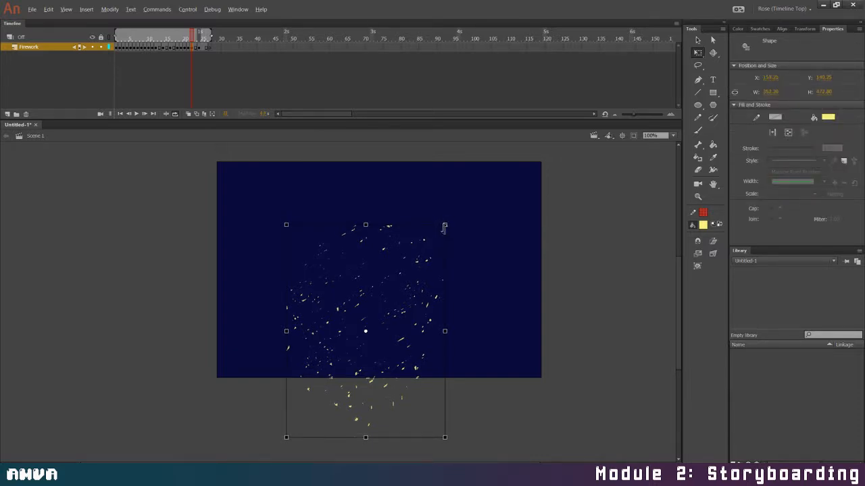
key("Down")
Add an in-between drawing at frame 23 by scaling the specks up slightly and shifting them further down
left_click(196, 48)
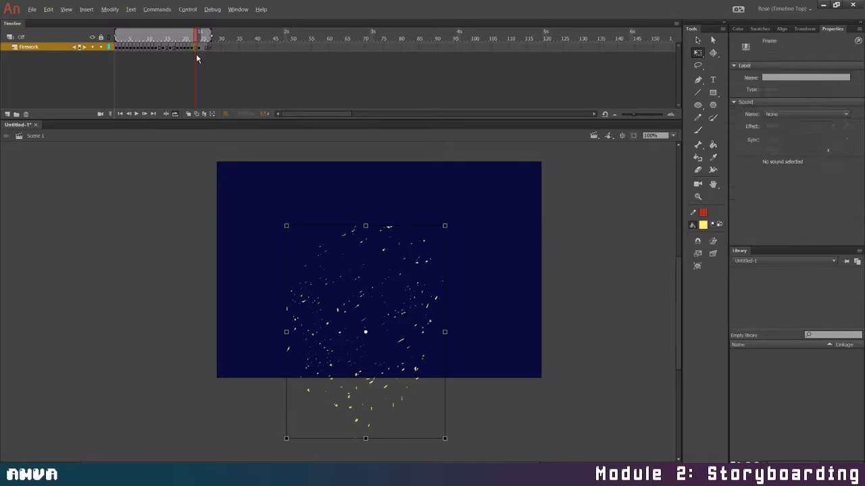
left_click(445, 439)
left_click_drag(446, 440, 447, 440)
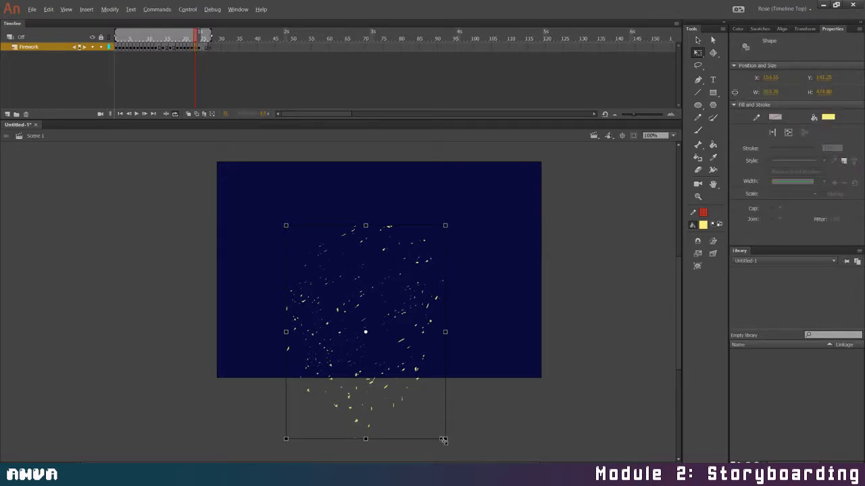
key("Down")
key("Down")
key("Down")
Replay the looping firework animation to check the smoother fall, and stop playback
left_click(197, 35)
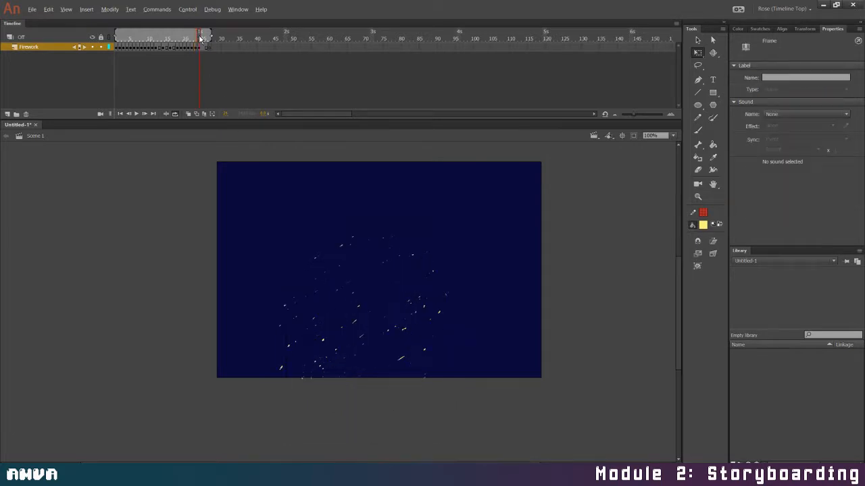
left_click(136, 114)
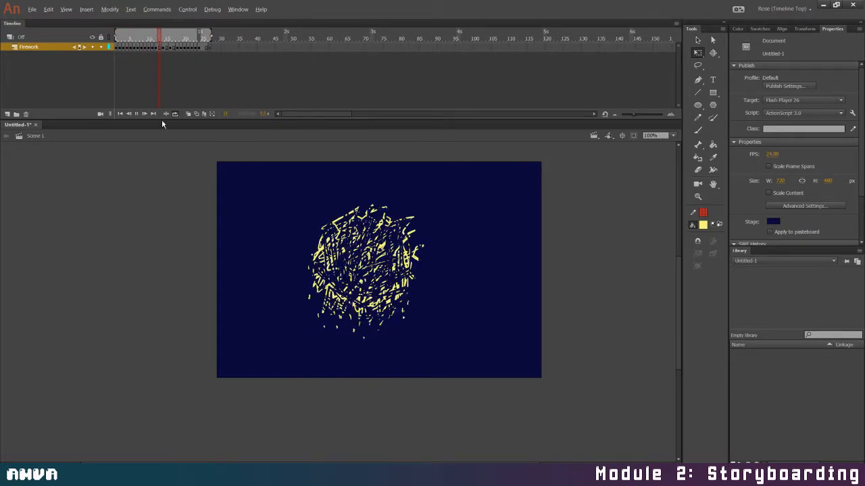
left_click(137, 114)
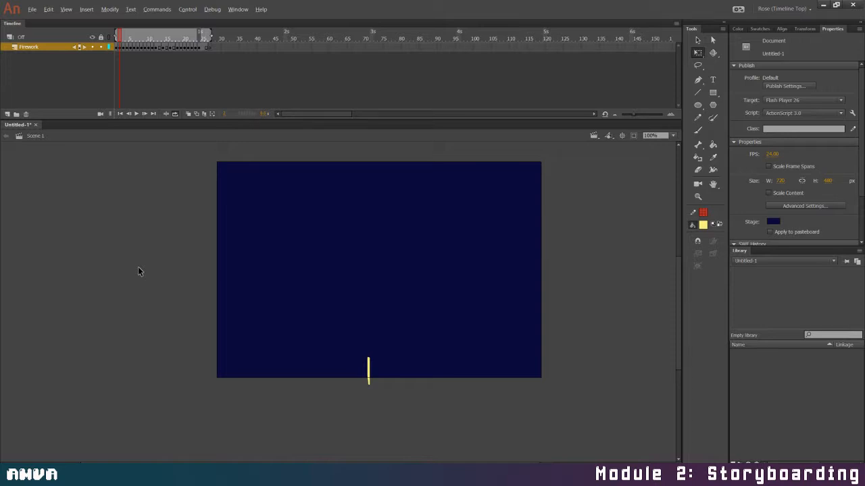
Cut the Firework layer and create a new Movie Clip symbol named Asset_FX_Firework
right_click(59, 52)
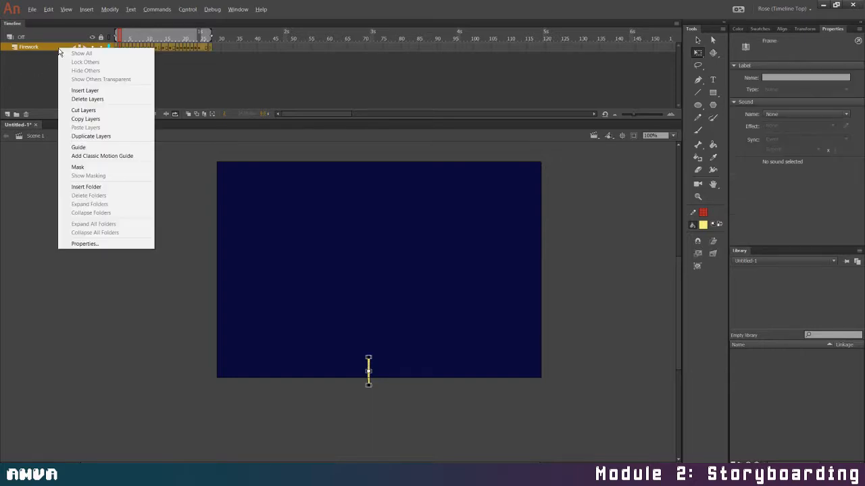
left_click(74, 112)
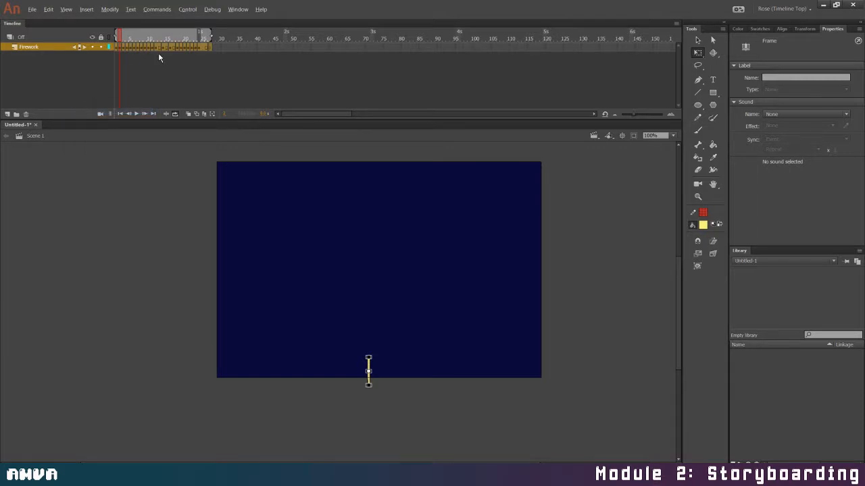
left_click(86, 10)
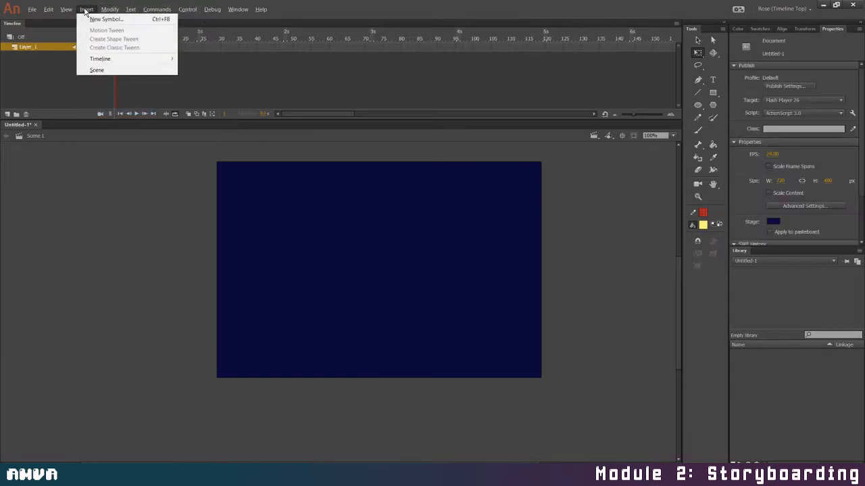
left_click(84, 19)
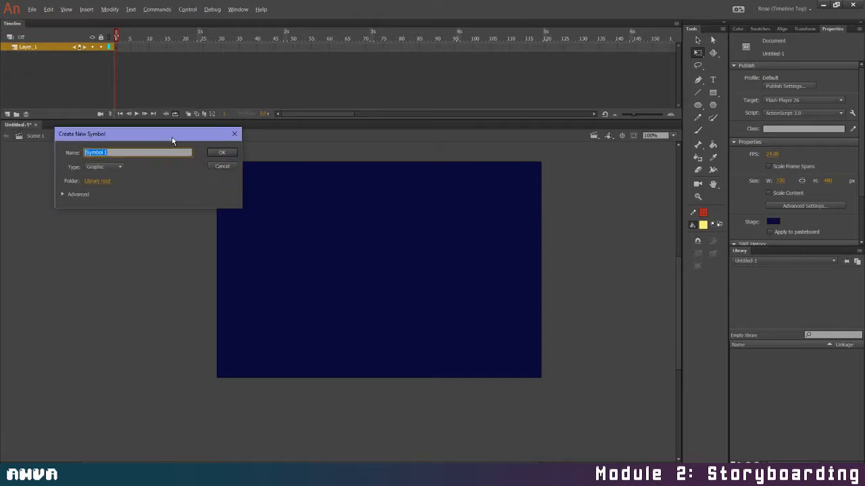
left_click(121, 166)
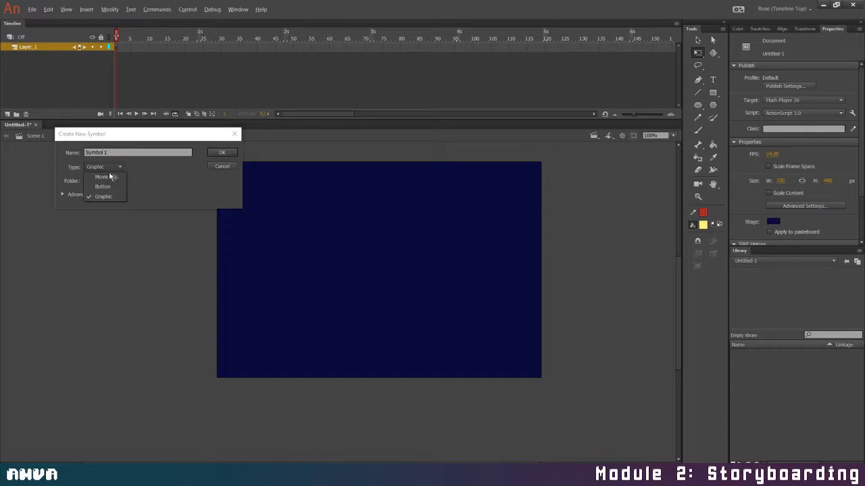
left_click(107, 176)
left_click_drag(113, 152, 55, 164)
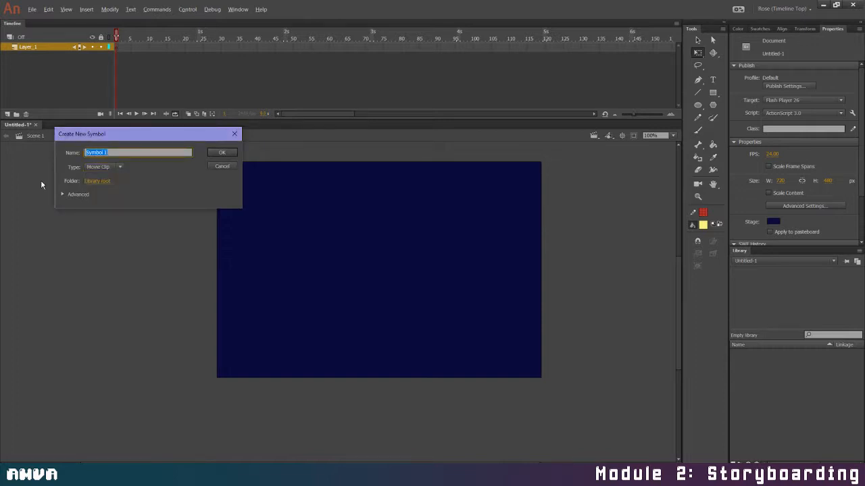
type("Asse")
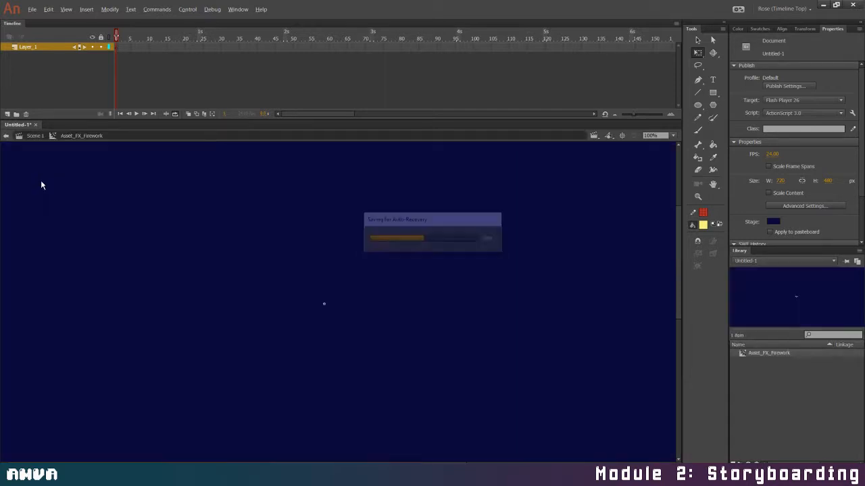
Paste the cut firework layer into the Asset_FX_Firework symbol and return to Scene 1
right_click(37, 52)
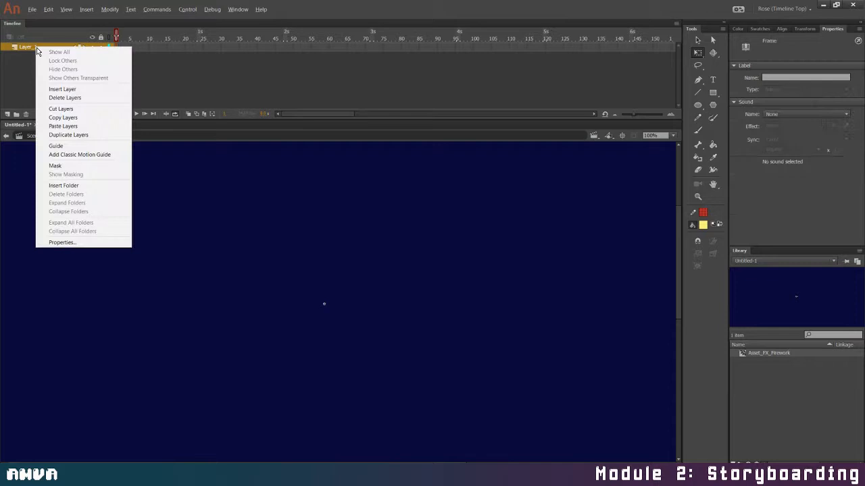
left_click(74, 123)
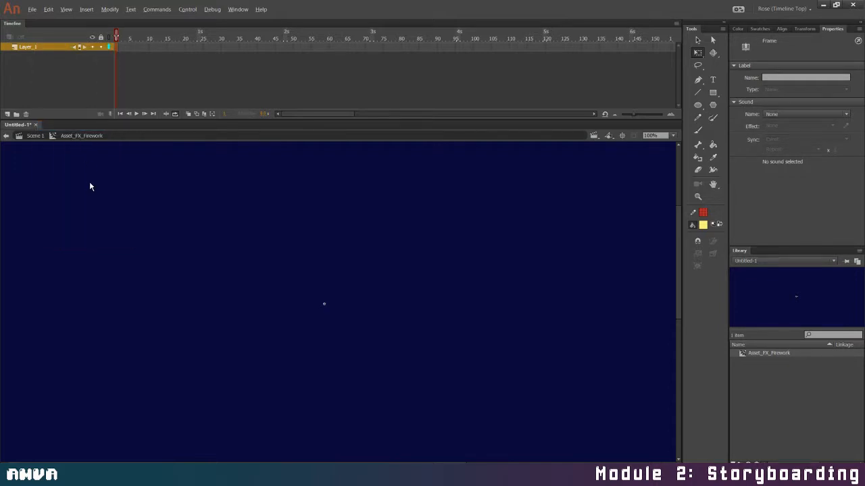
left_click(37, 135)
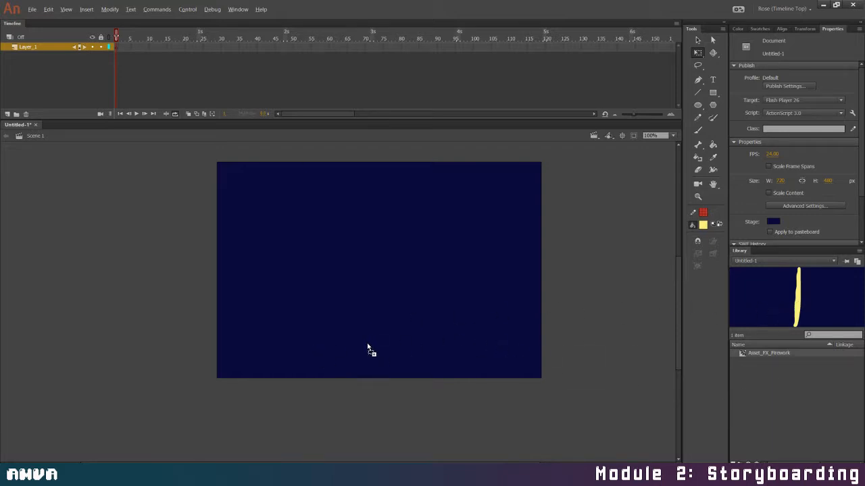
Place an Asset_FX_Firework instance in the stage's lower left area and rotate it slightly clockwise
left_click_drag(368, 349, 363, 352)
left_click(359, 444)
left_click_drag(311, 348, 302, 356)
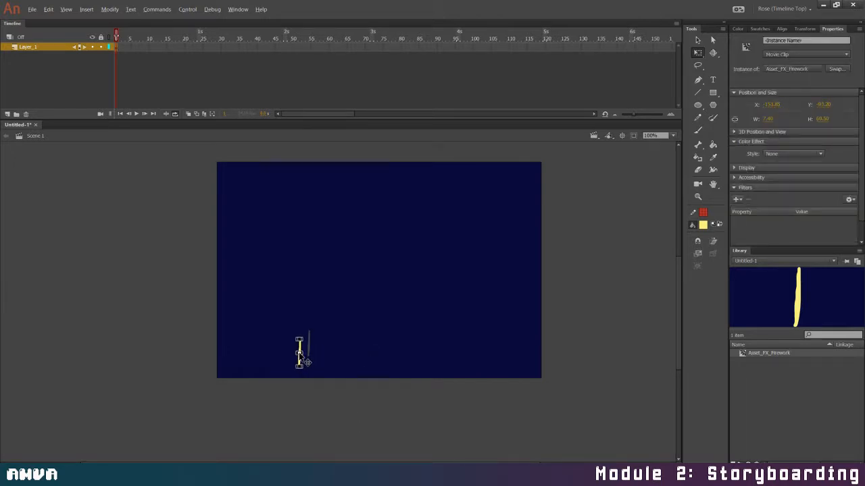
left_click_drag(309, 337, 312, 337)
Add a white Glow filter to the firework instance with High quality and a 7 px blur
left_click(738, 200)
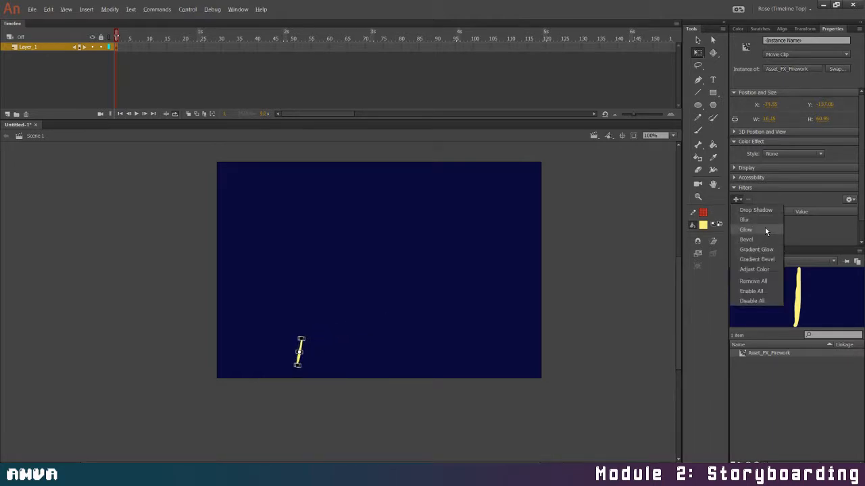
left_click(767, 230)
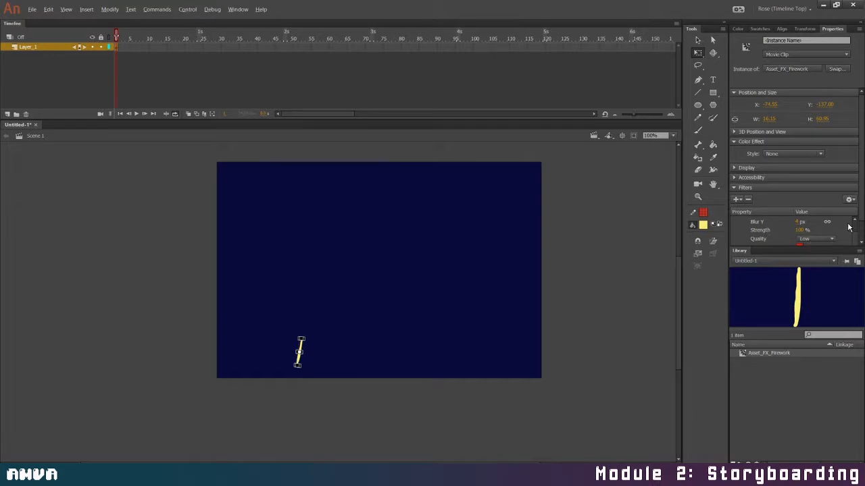
left_click(801, 247)
key("Escape")
left_click_drag(833, 247, 832, 269)
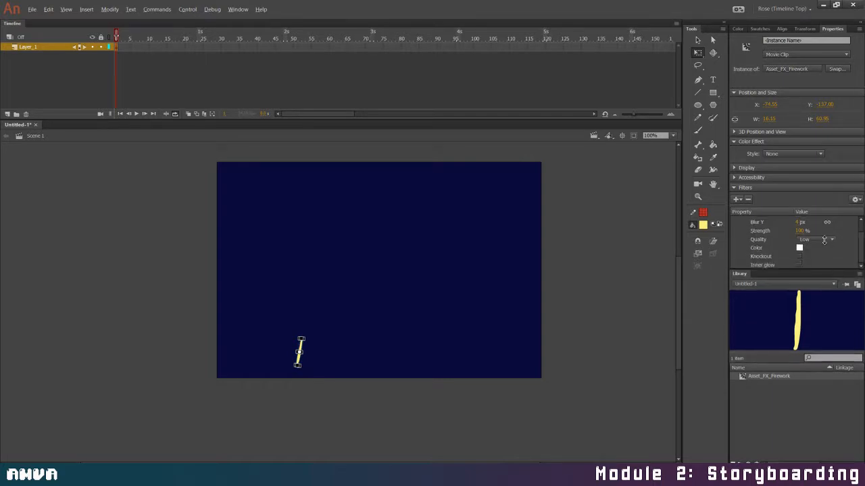
left_click(817, 239)
left_click(825, 267)
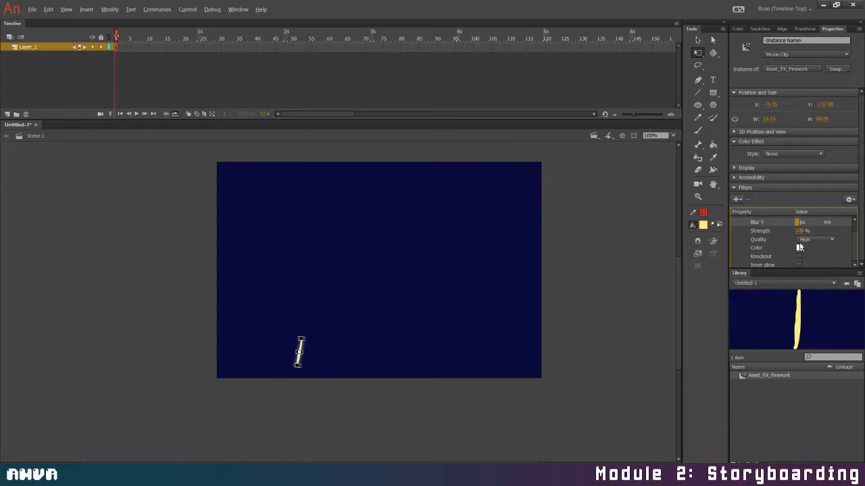
left_click(741, 200)
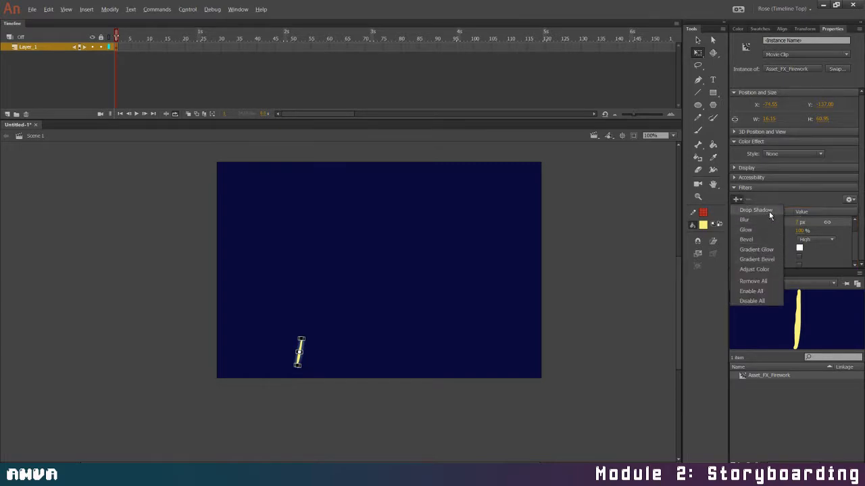
left_click(771, 229)
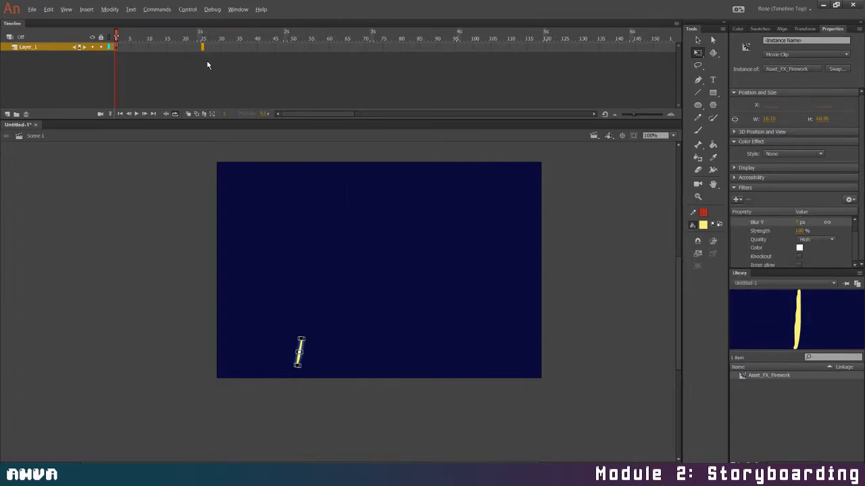
Extend the firework instance's layer to frame 25, test the movie, and close the preview
left_click(286, 172)
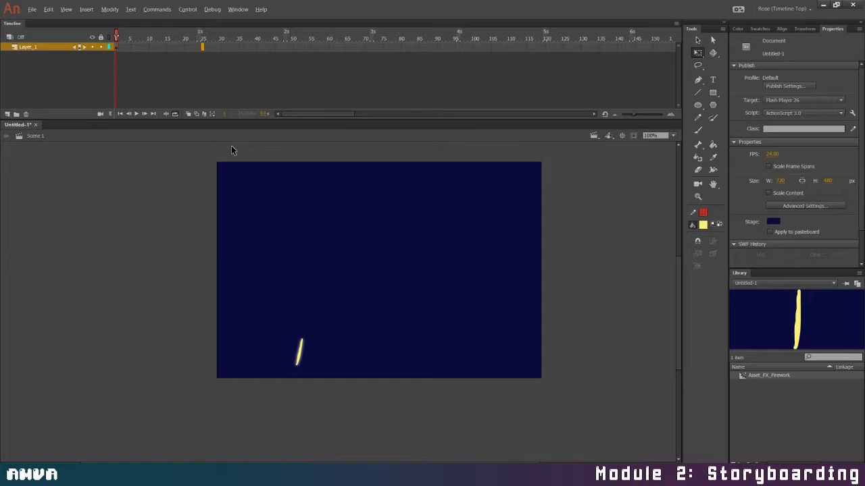
key("F6")
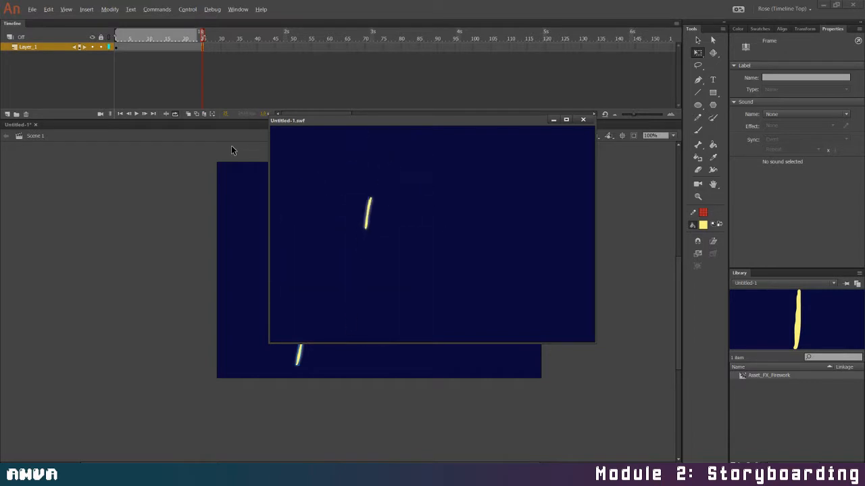
left_click(583, 120)
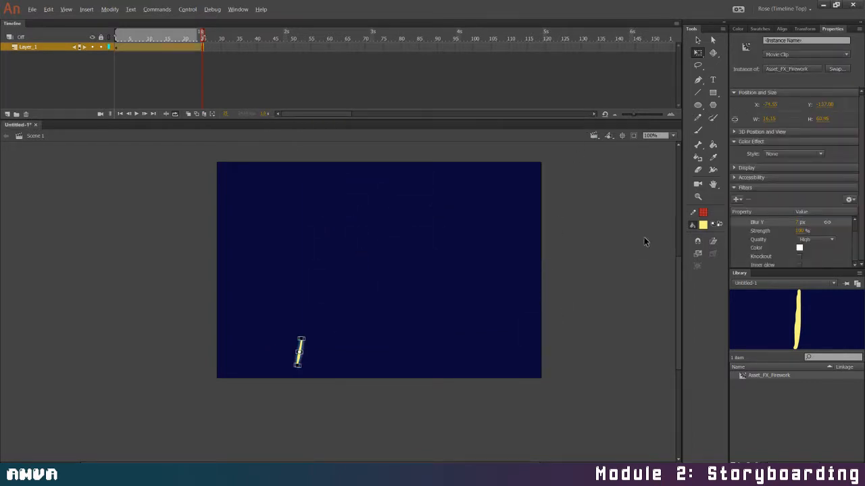
Increase the Glow filter's blur on the firework instance to 11 px
left_click_drag(796, 223, 798, 222)
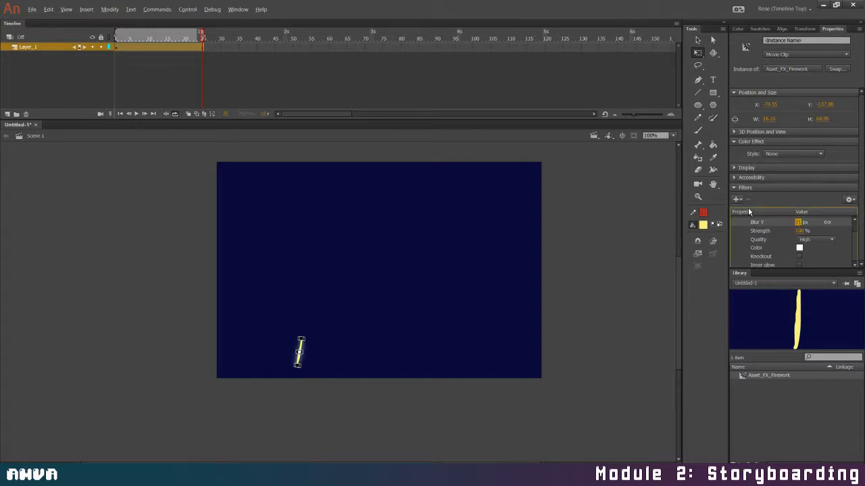
left_click(778, 156)
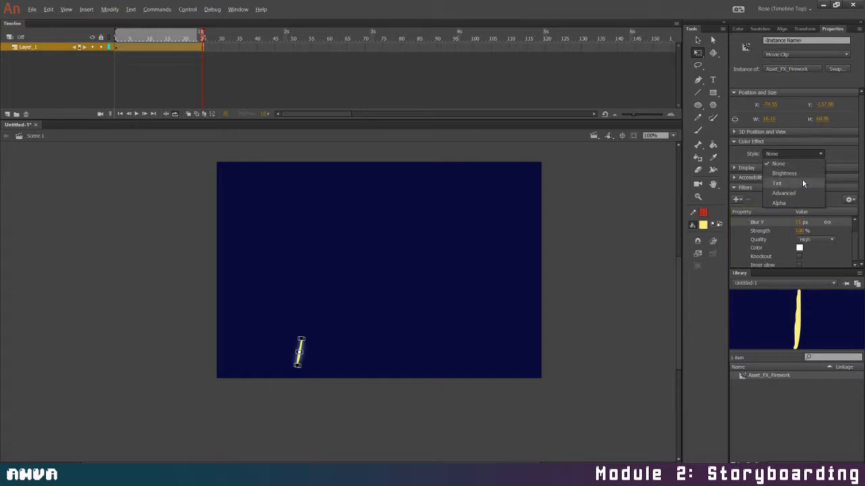
left_click(828, 167)
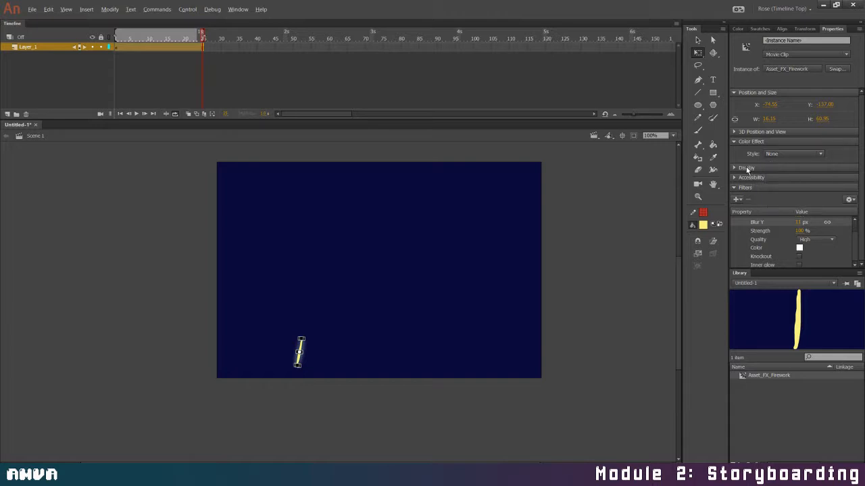
Set the firework instance's blending mode to Screen, then test the movie and close the preview
left_click(745, 169)
left_click(797, 188)
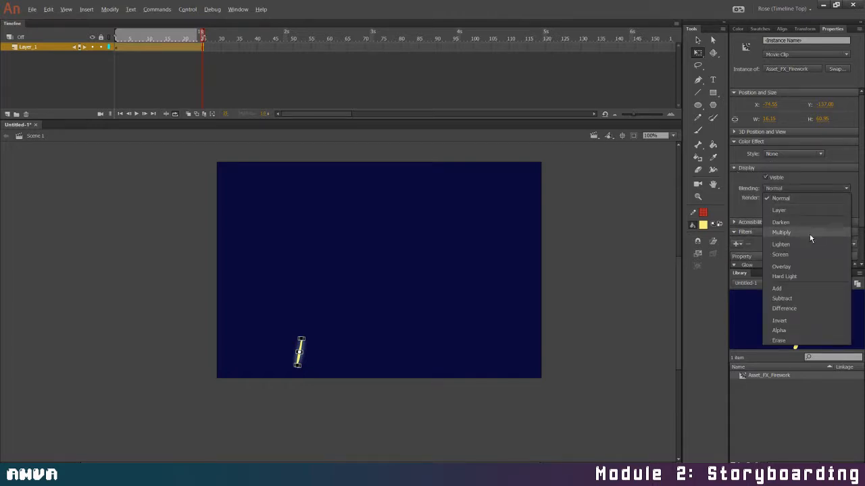
left_click(798, 255)
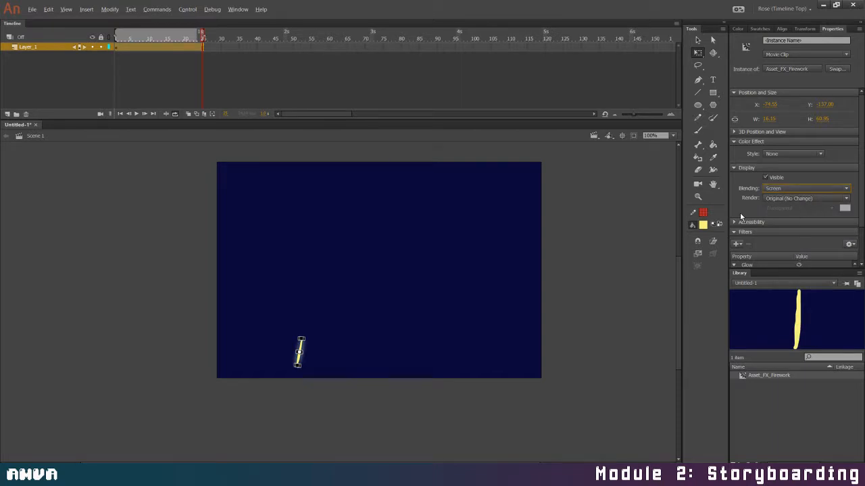
key("ctrl+Return")
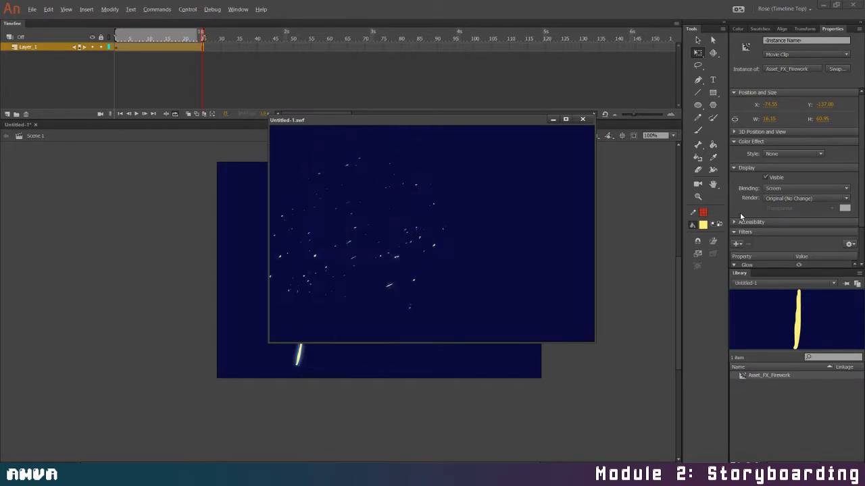
left_click(589, 120)
Try Darken, Overlay and Hard Light blending on the firework instance, and check Hard Light in a test movie
left_click(808, 189)
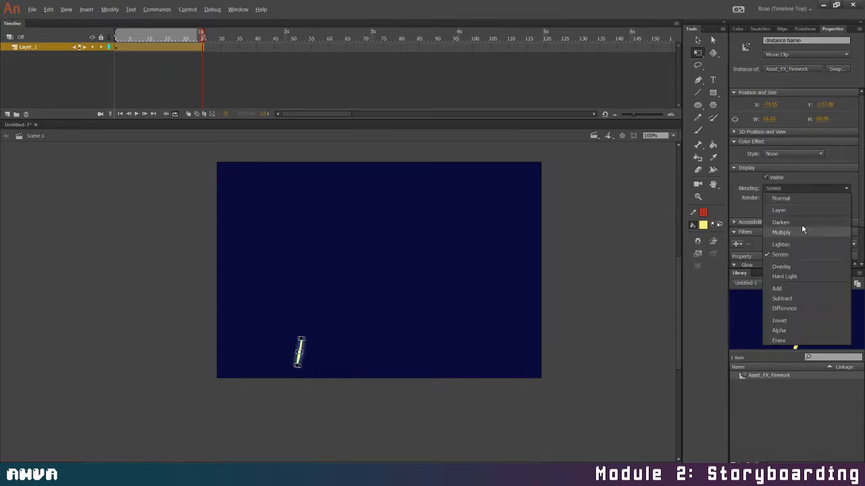
left_click(801, 224)
left_click(805, 191)
left_click(782, 266)
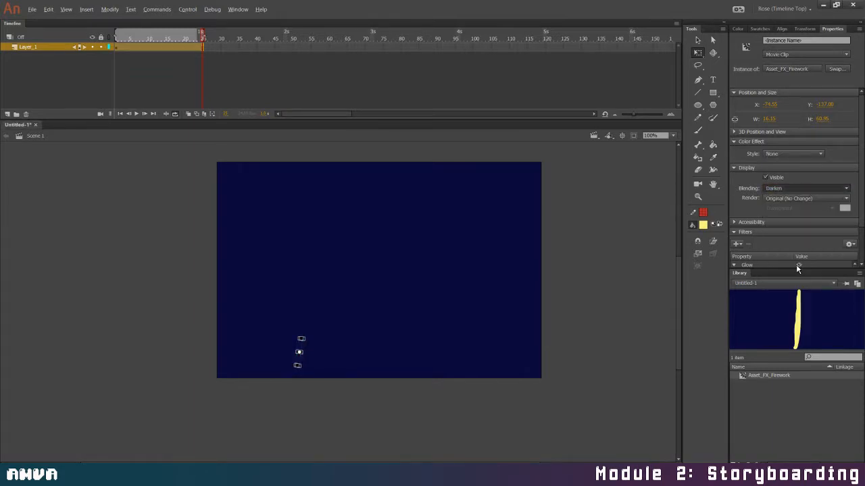
left_click(799, 192)
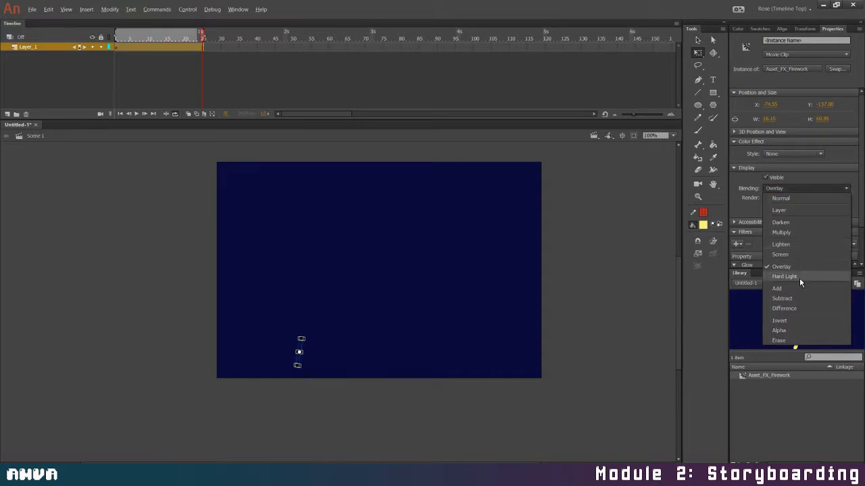
left_click(800, 275)
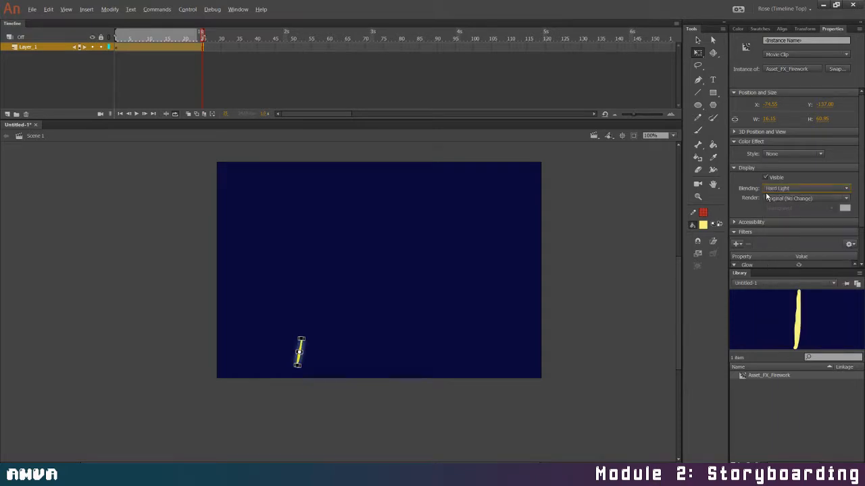
key("ctrl+Return")
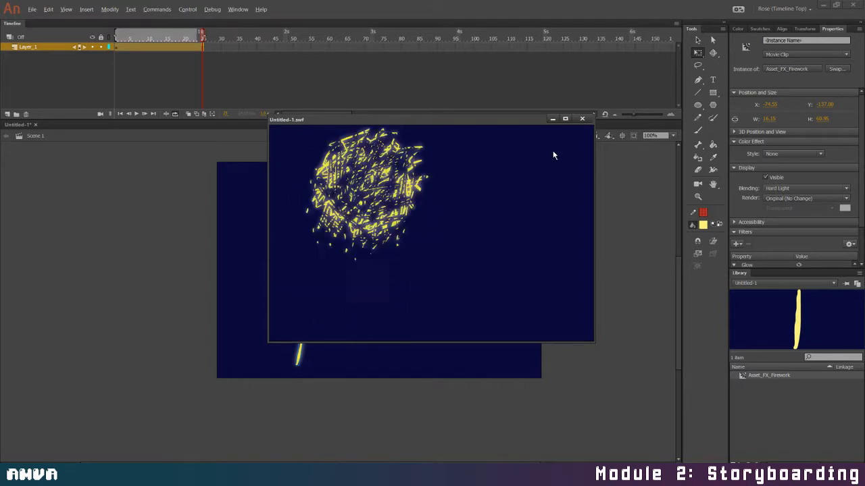
left_click(582, 119)
Restore the firework instance's blending mode to Normal and collapse its display settings
left_click(794, 189)
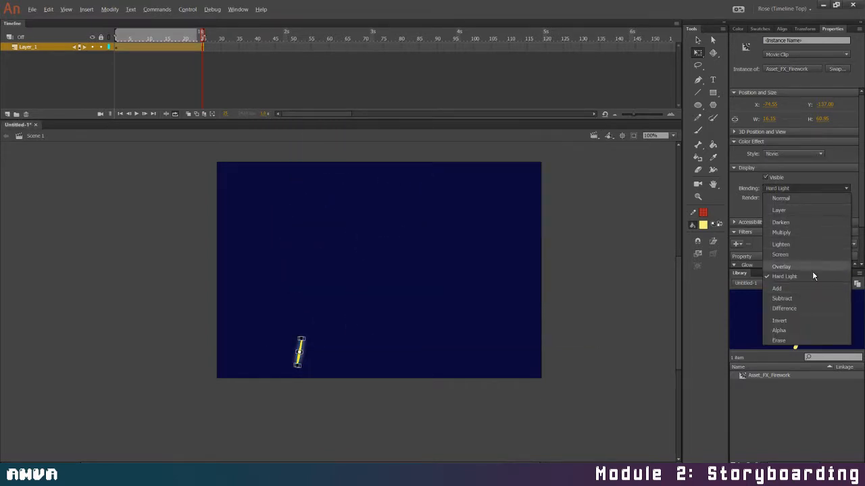
left_click(791, 198)
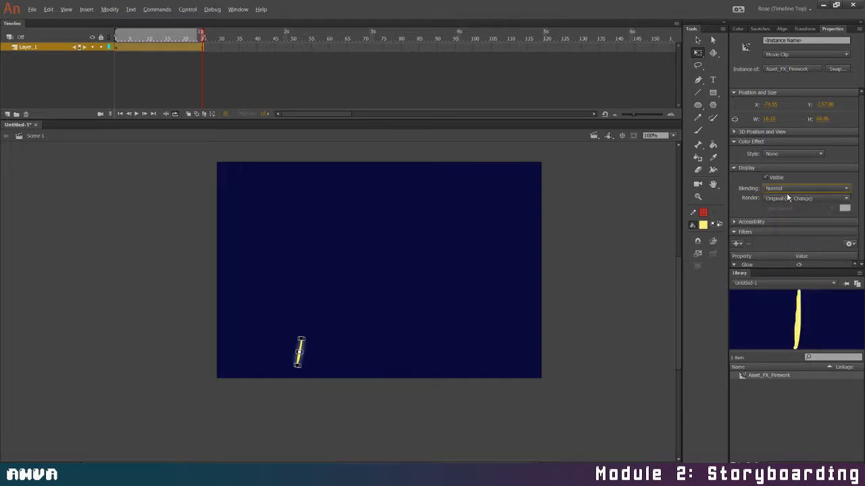
left_click(771, 167)
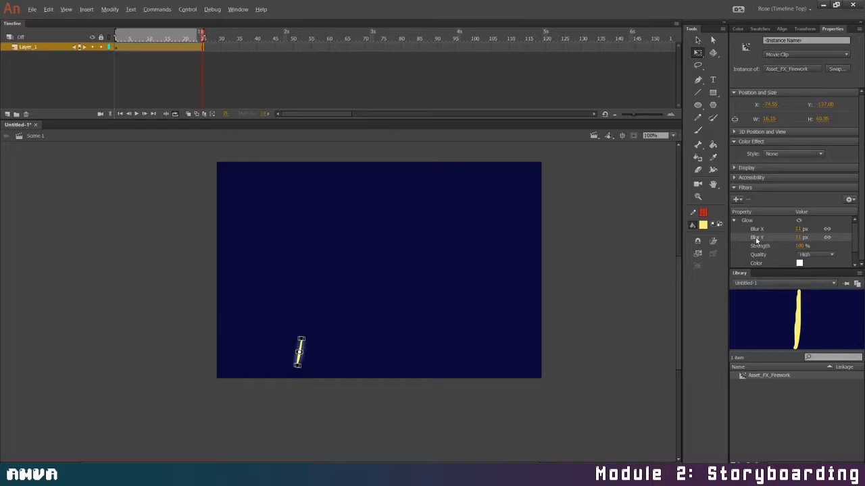
Move the playhead to frame 15, select the firework instance, and check its filter settings
left_click_drag(202, 33, 167, 38)
left_click(298, 356)
left_click(765, 138)
left_click(758, 171)
left_click(757, 170)
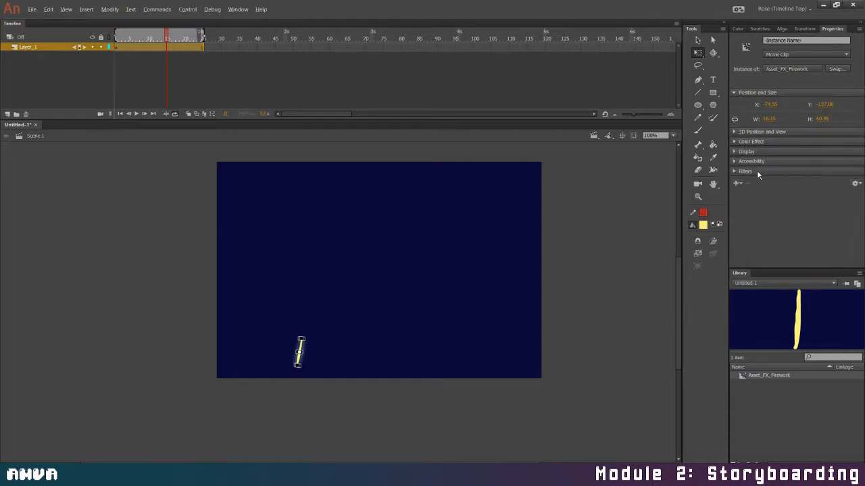
left_click(758, 171)
left_click(758, 171)
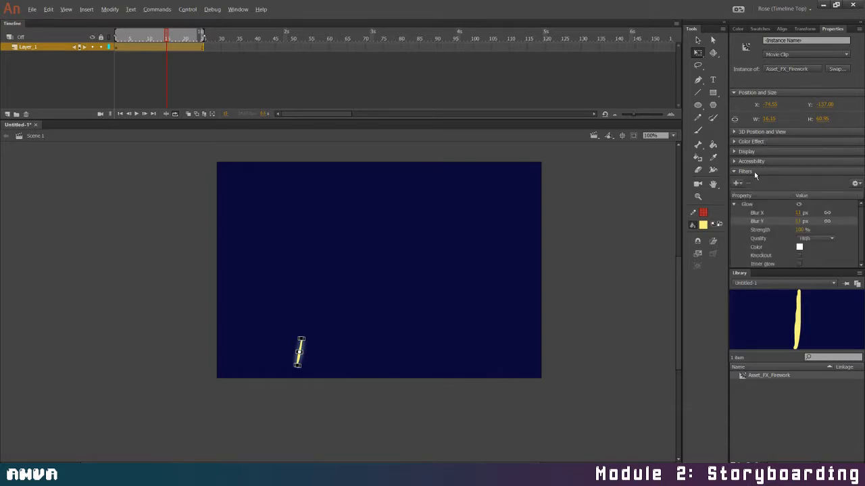
left_click(755, 171)
Examine the firework instance's 3D position and view, color effect, display, accessibility and filter properties one by one
left_click(768, 132)
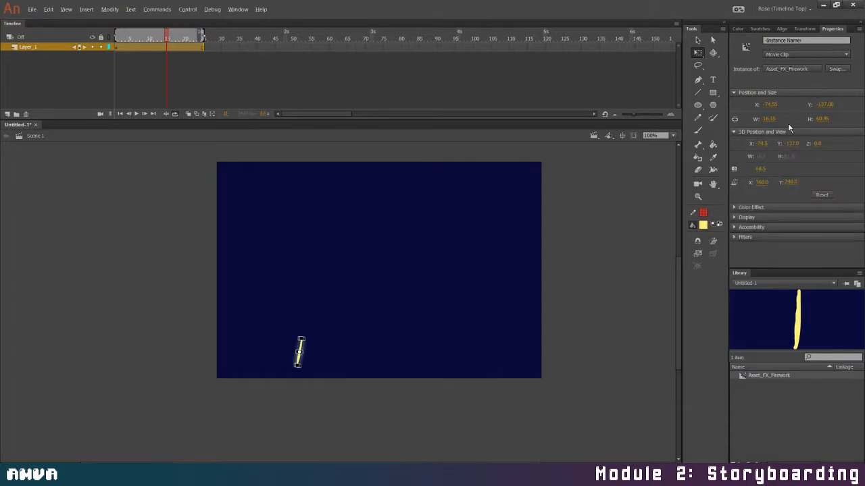
left_click(791, 133)
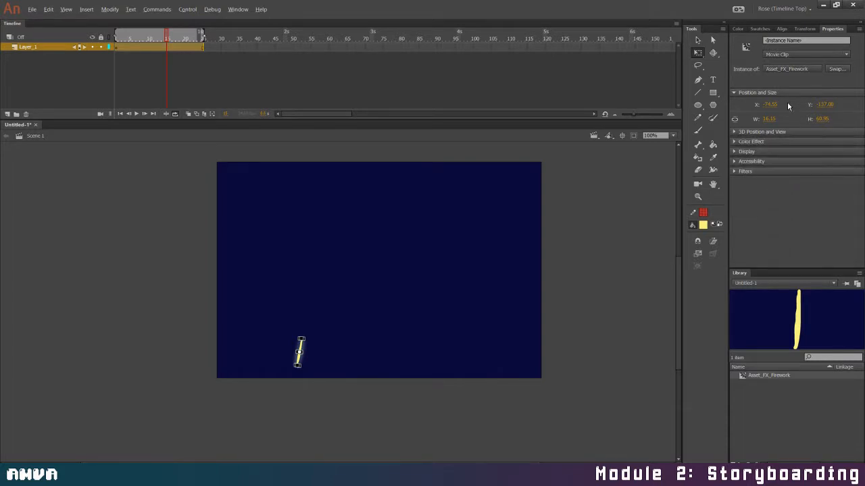
left_click(767, 143)
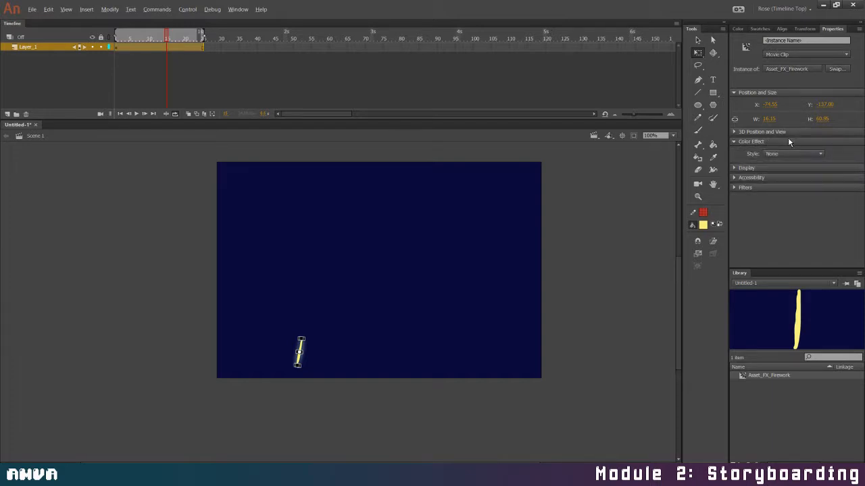
left_click(787, 141)
left_click(778, 151)
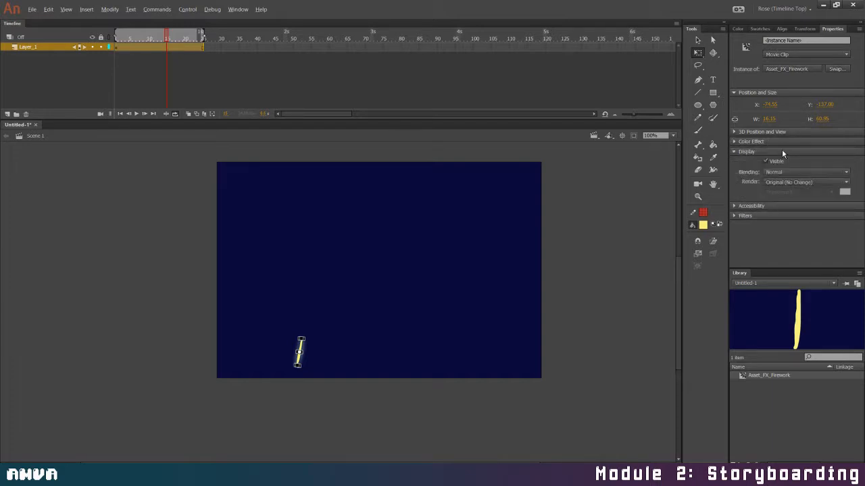
left_click(795, 151)
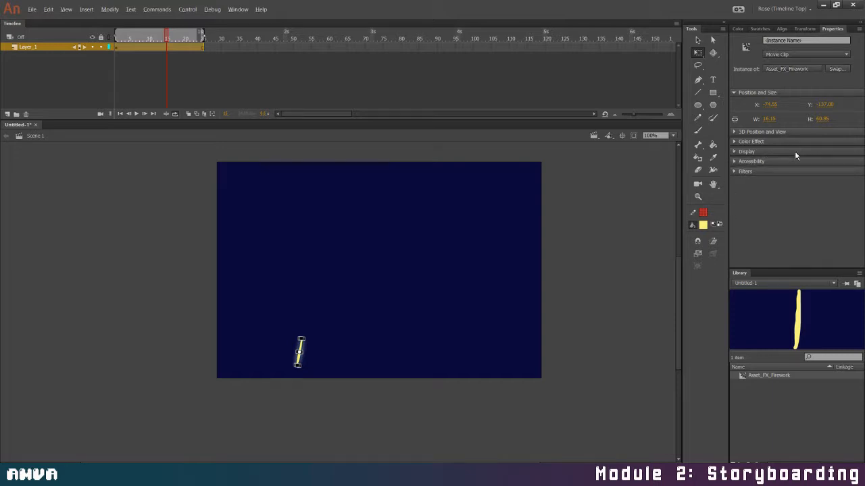
left_click(790, 162)
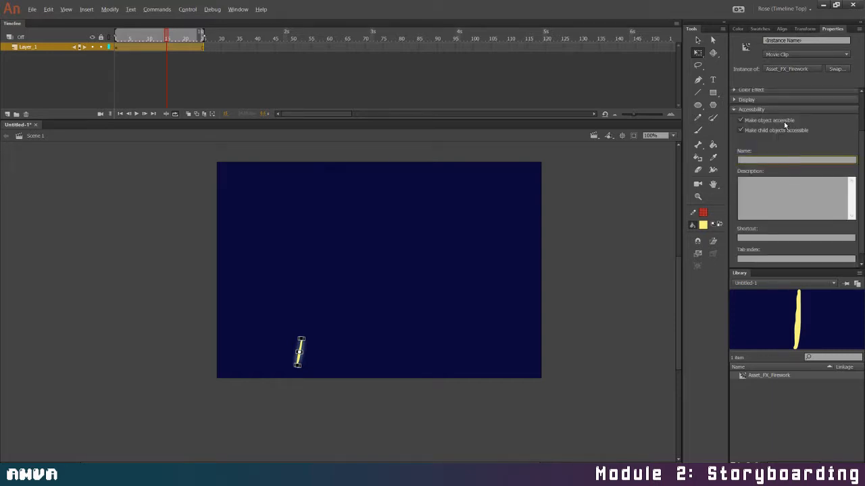
left_click(764, 161)
left_click(758, 171)
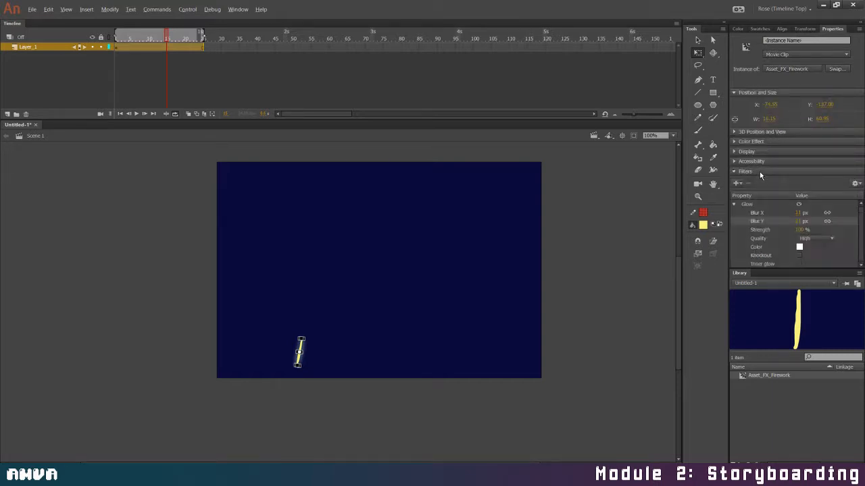
left_click(761, 171)
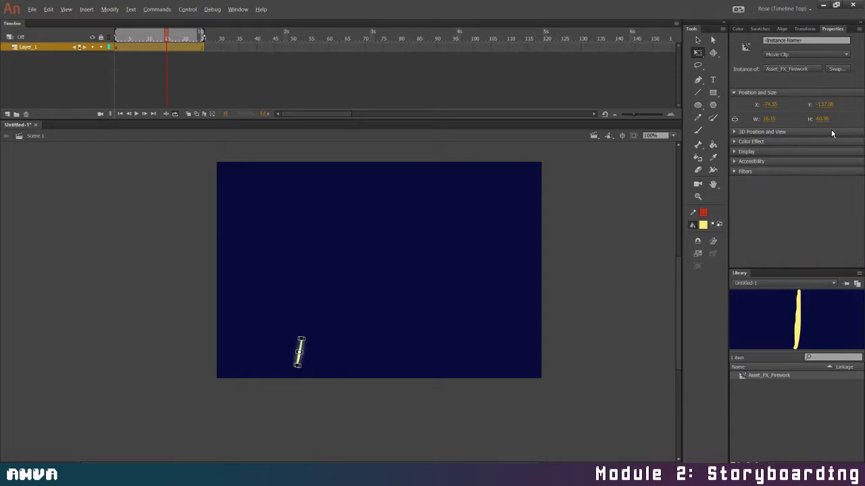
Review the instance's 3D position, color effect and display properties again, and reselect the firework at frame 15
left_click(771, 133)
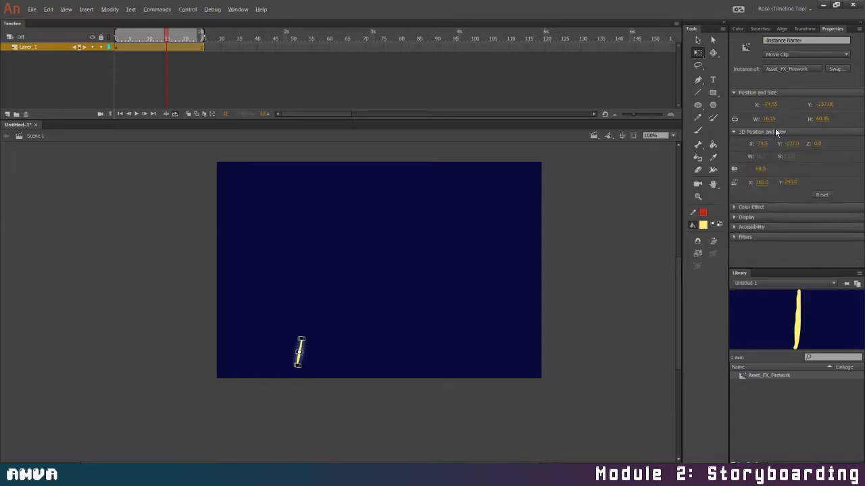
left_click(777, 133)
left_click(772, 142)
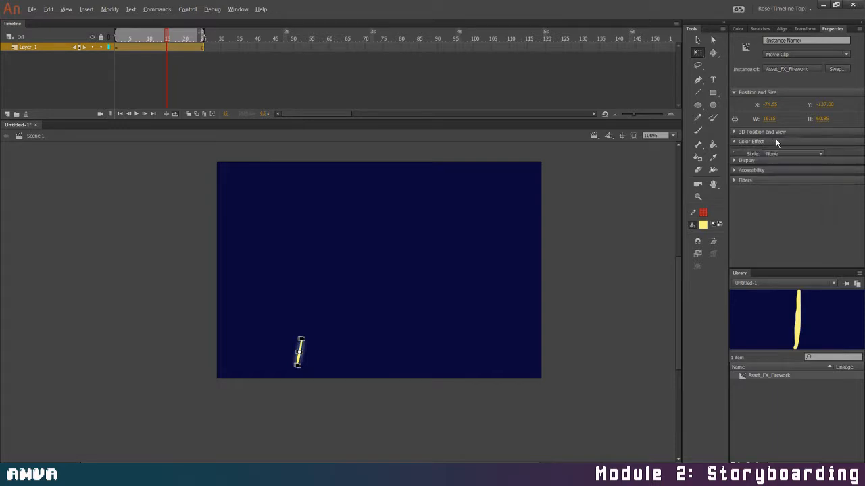
left_click(787, 141)
left_click(767, 151)
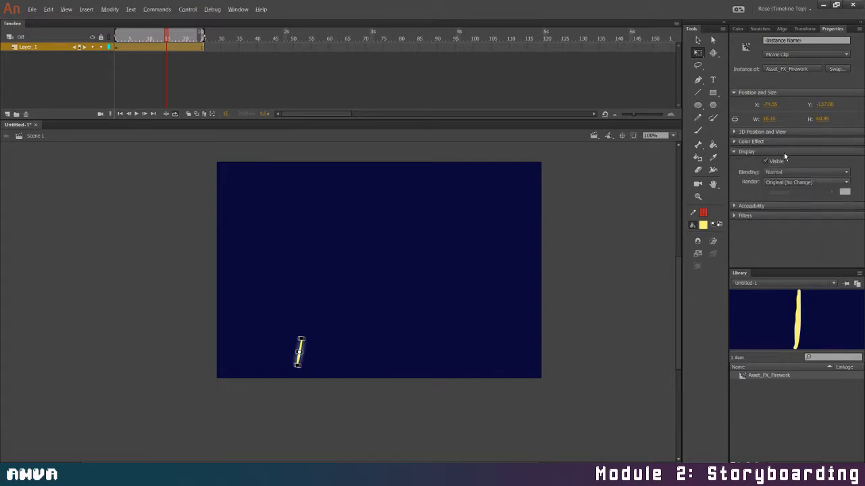
left_click(804, 149)
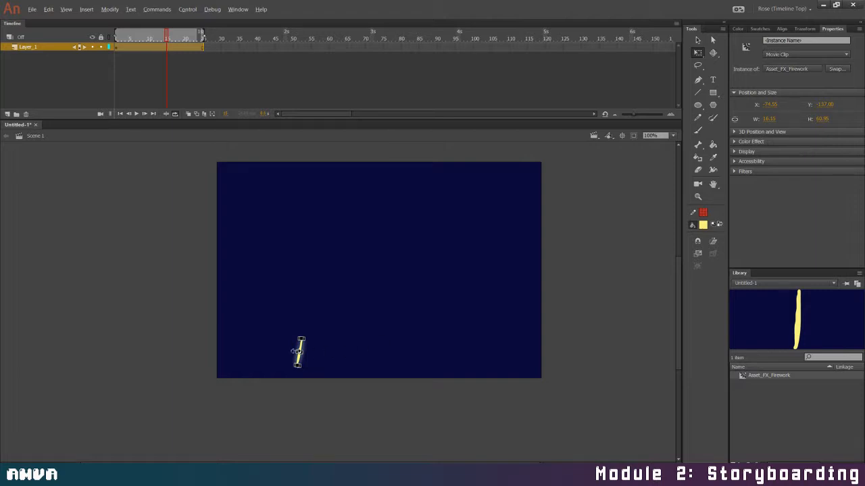
left_click(168, 38)
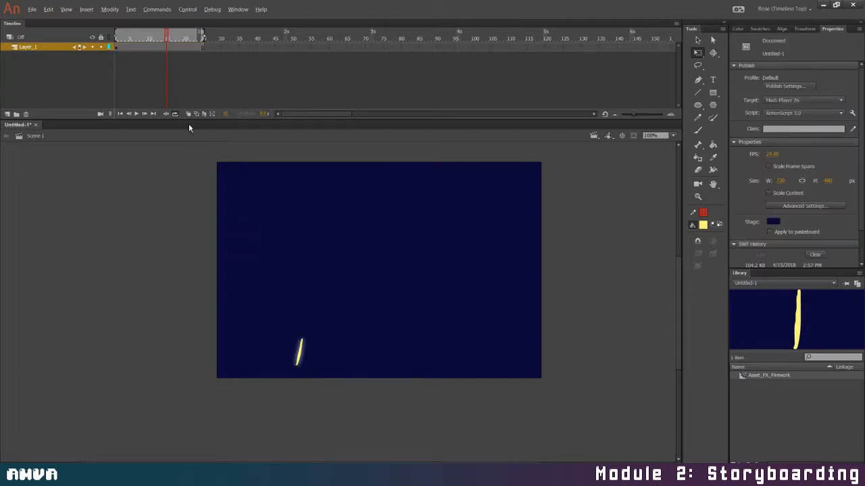
left_click(300, 351)
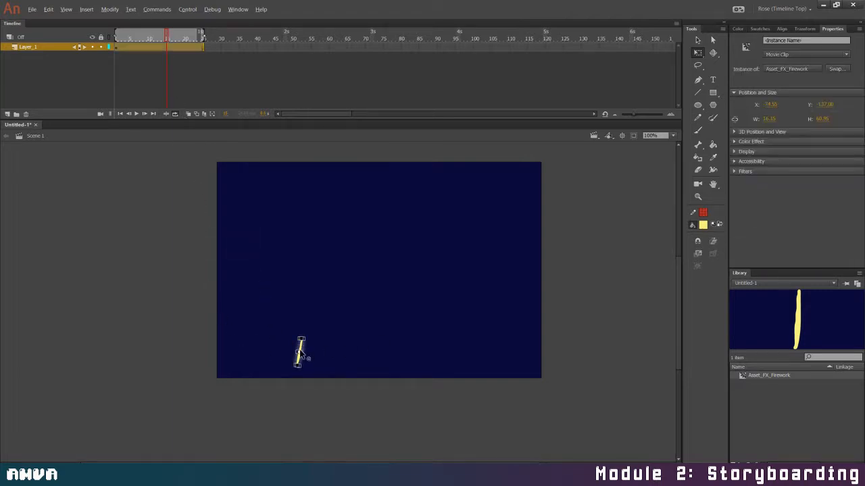
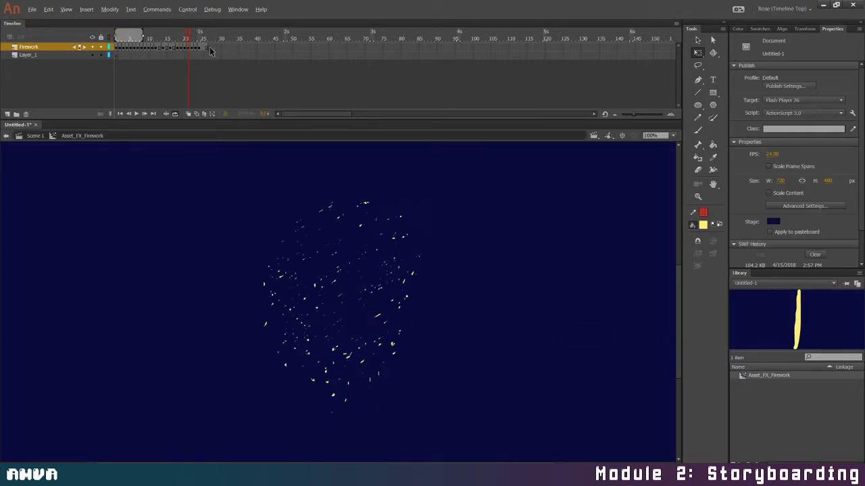
Check the last frame inside the firework symbol, return to Scene 1, and extend Layer_1 to match the symbol's length
left_click(210, 56)
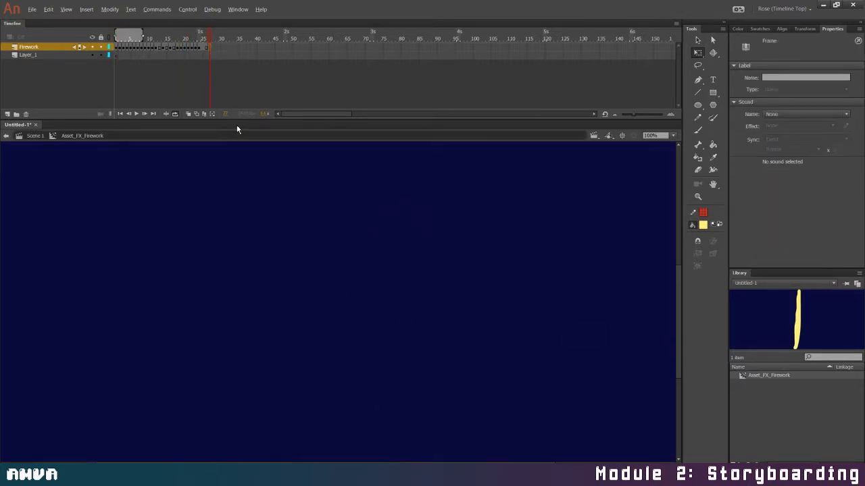
left_click(25, 138)
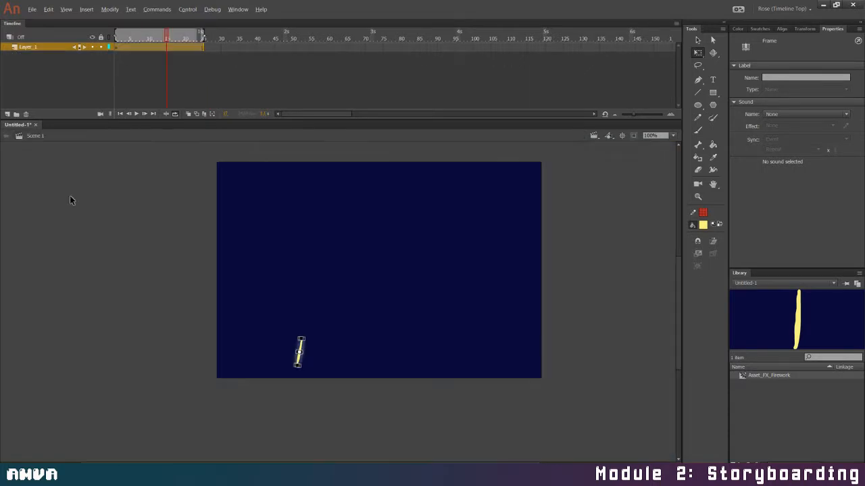
left_click(206, 48)
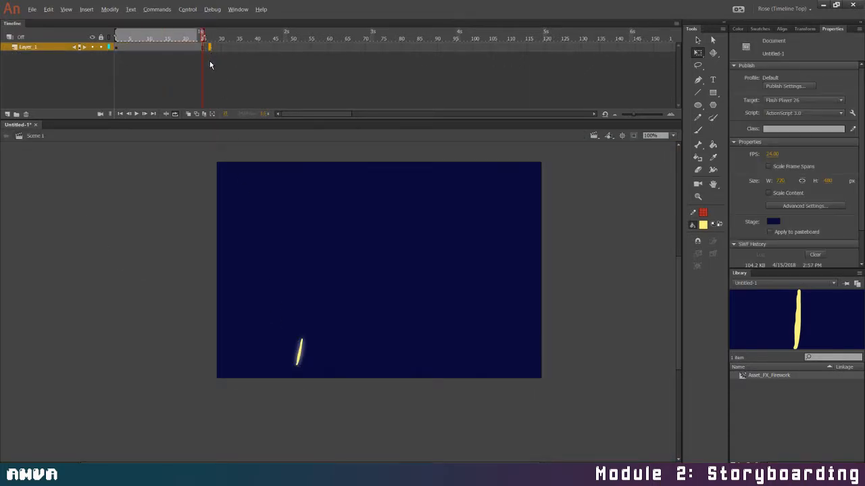
left_click(209, 46)
Duplicate Layer_1 and place the copied firework at the stage's lower-right edge, leaning the opposite way to the original
left_click(32, 48)
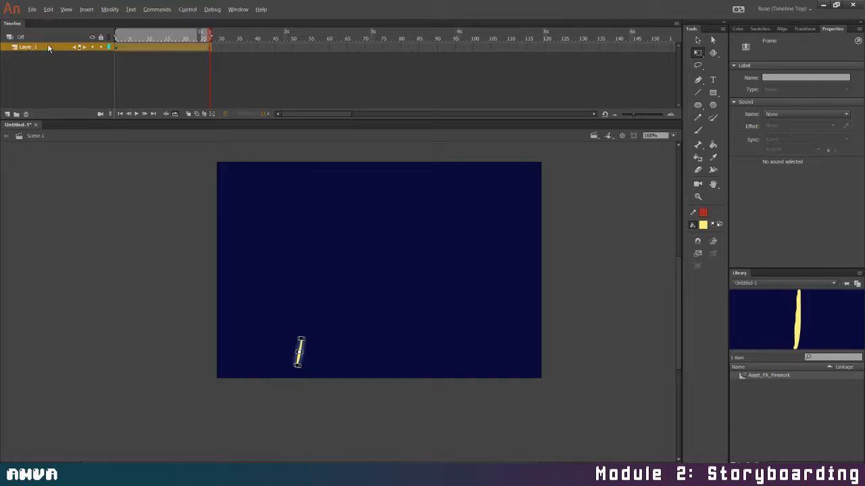
right_click(48, 47)
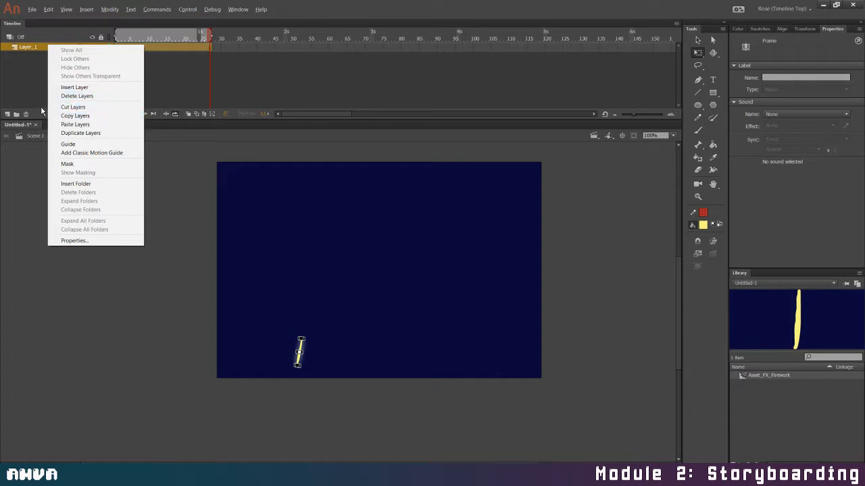
left_click(66, 133)
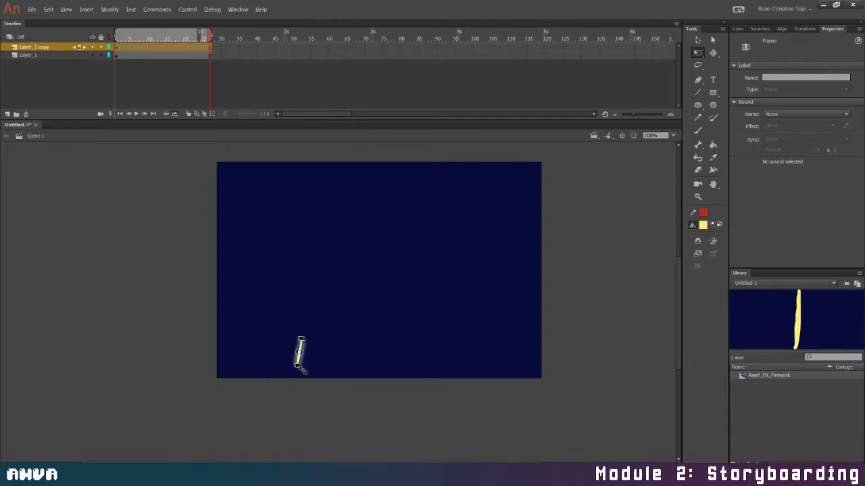
mouse_move(303, 372)
left_mouse_down()
mouse_move(314, 371)
mouse_move(305, 364)
mouse_move(443, 358)
mouse_move(467, 388)
left_mouse_up()
key("v")
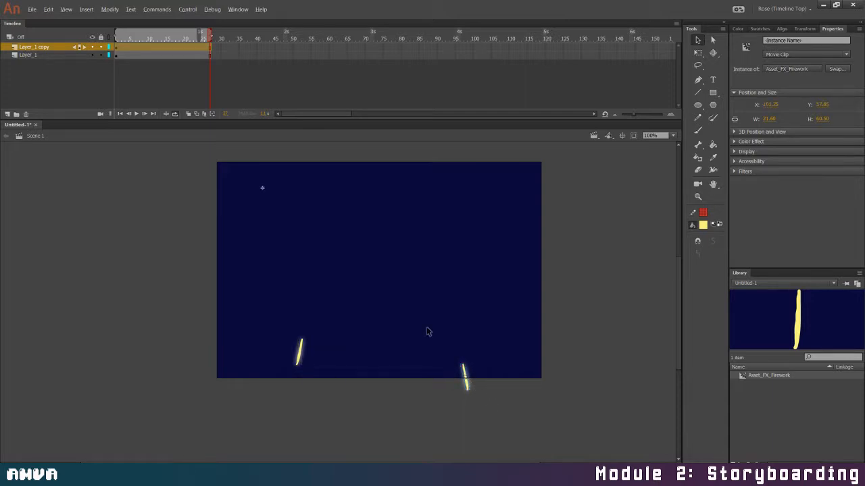
Delay the copied firework by shifting its frames on the duplicate layer to start at about frame 12
left_click(128, 49)
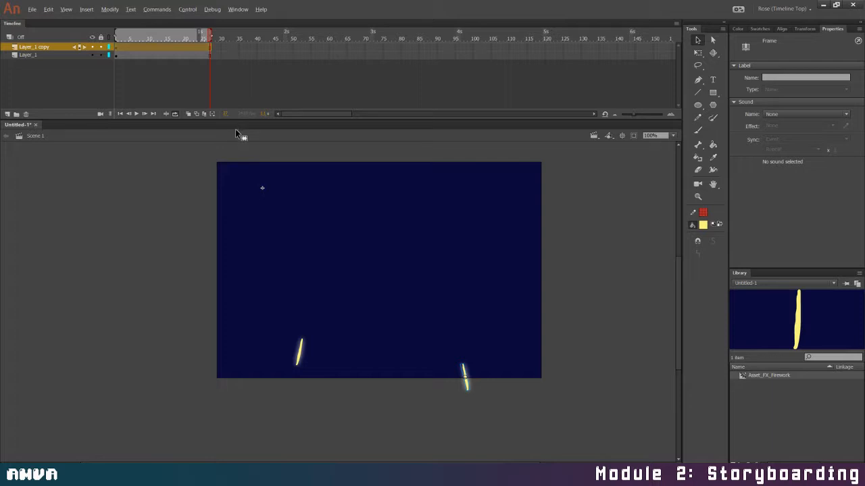
left_click_drag(231, 165, 231, 164)
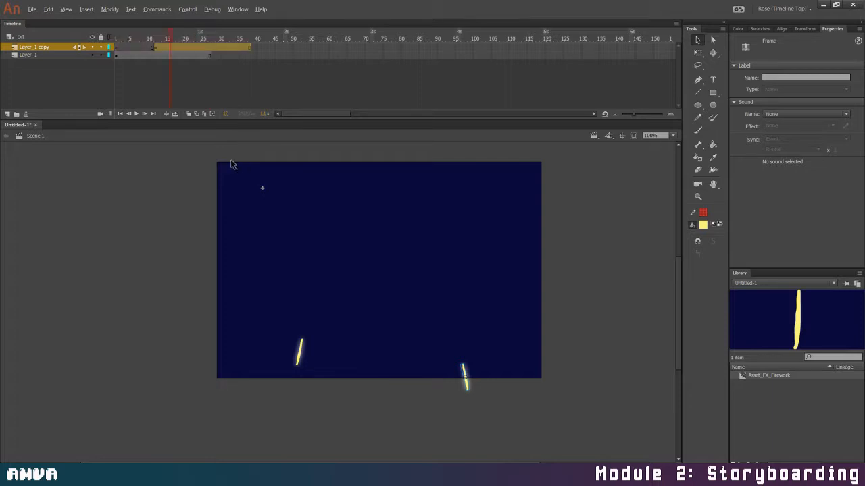
left_click_drag(171, 36, 92, 32)
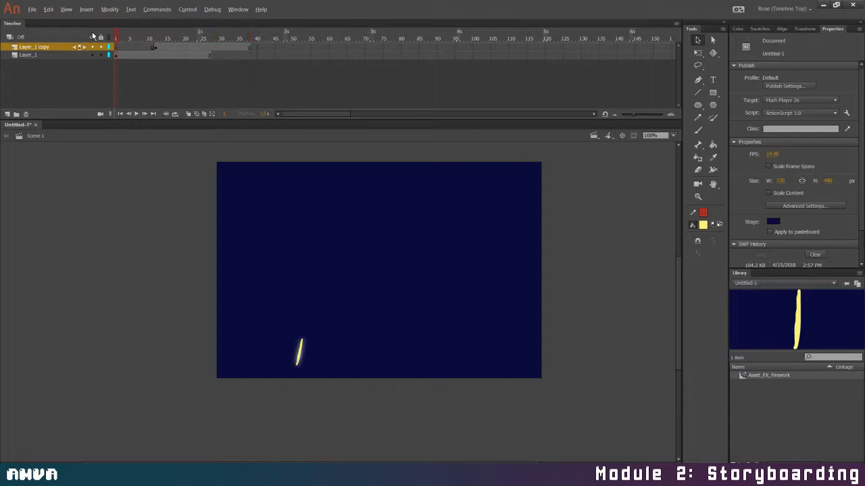
left_click(7, 114)
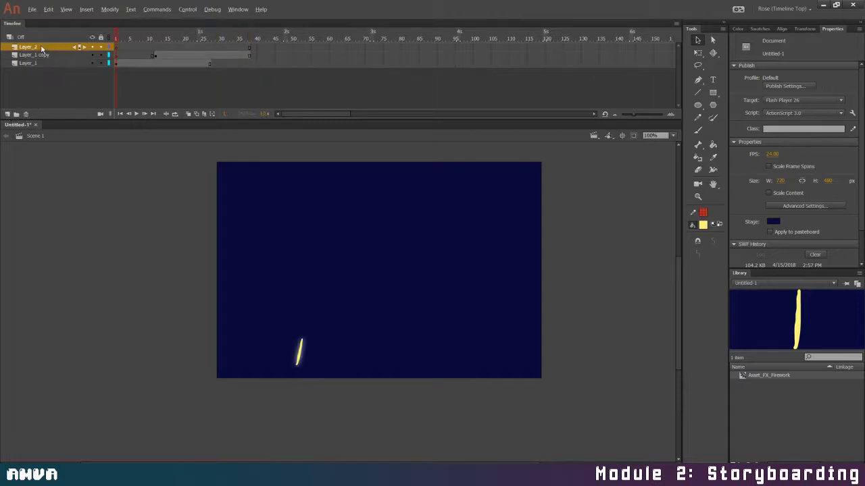
key("ctrl+z")
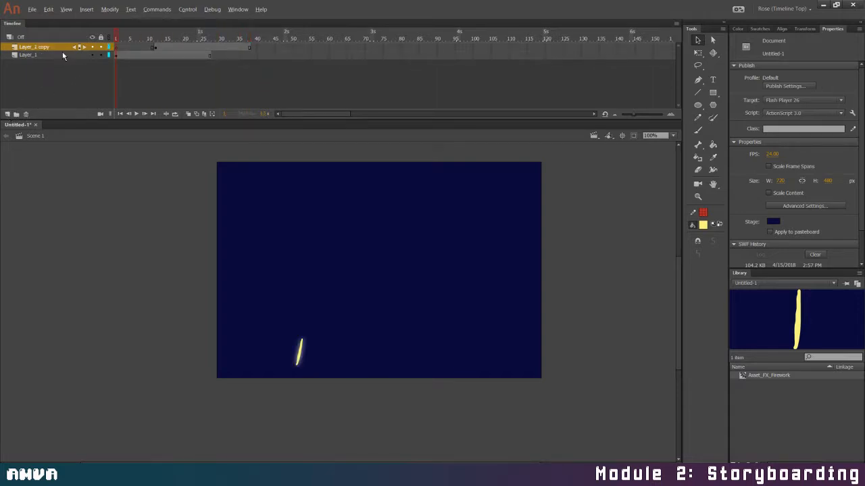
Give the copied firework a Tint color effect with red 76, green 121 and blue 210, and test the movie
left_click(169, 47)
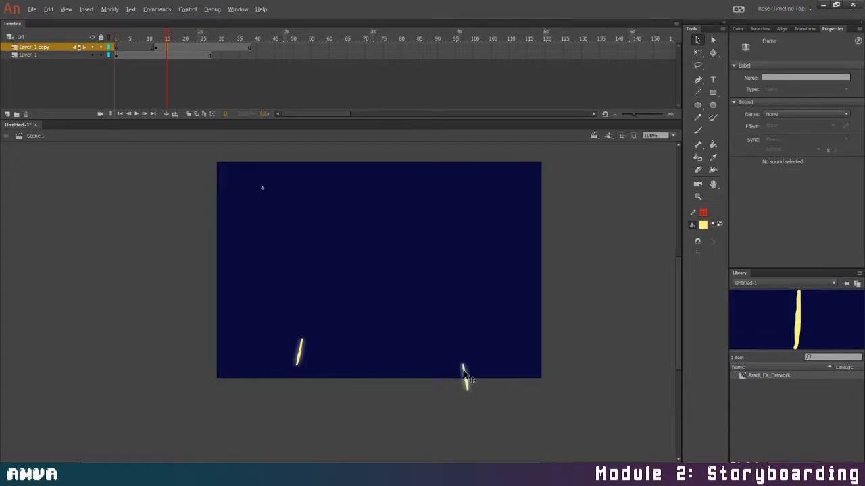
left_click(464, 373)
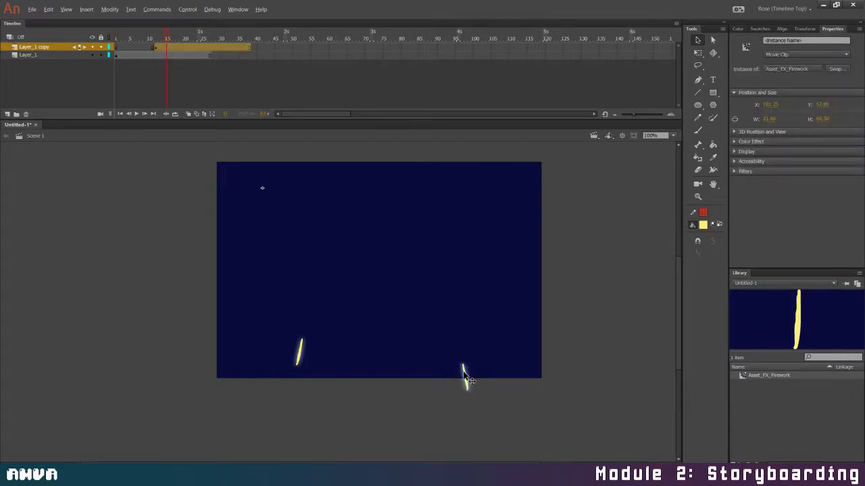
left_click(751, 141)
left_click(813, 154)
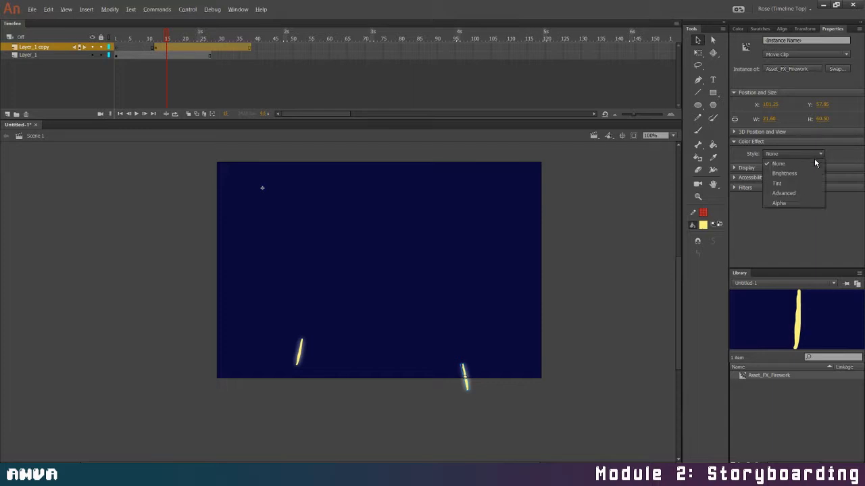
left_click(805, 184)
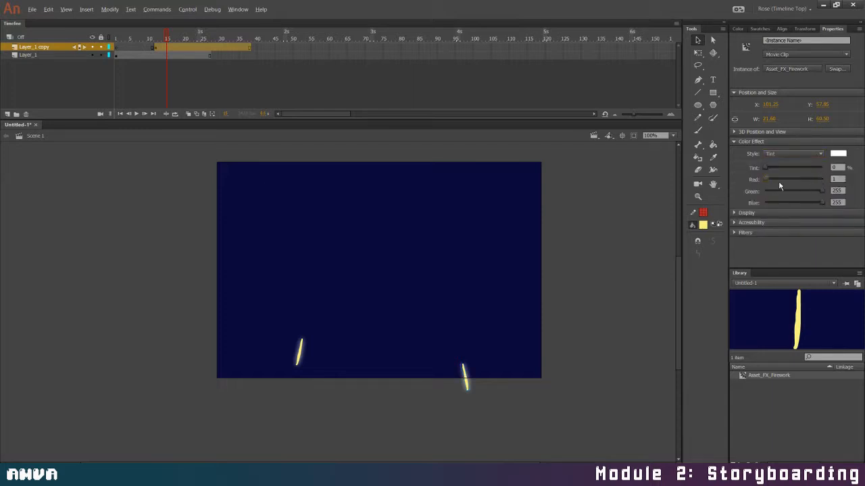
left_click_drag(764, 183, 782, 179)
left_click(792, 191)
key("ctrl+Return")
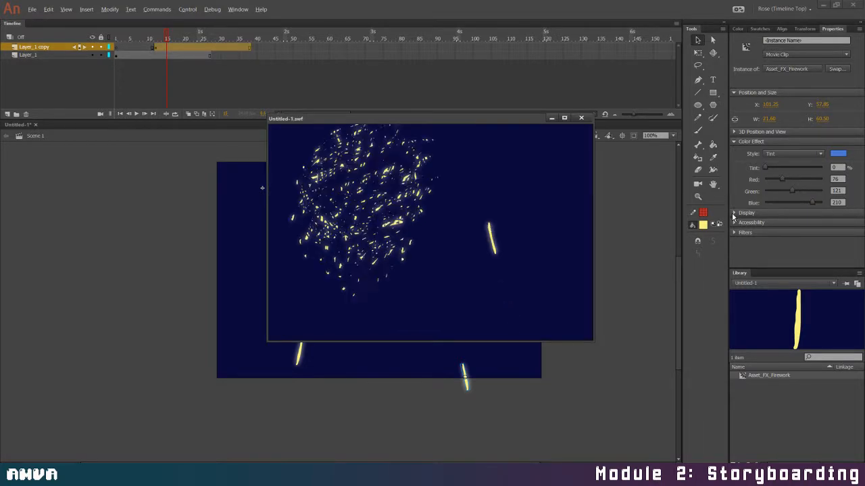
left_click(582, 118)
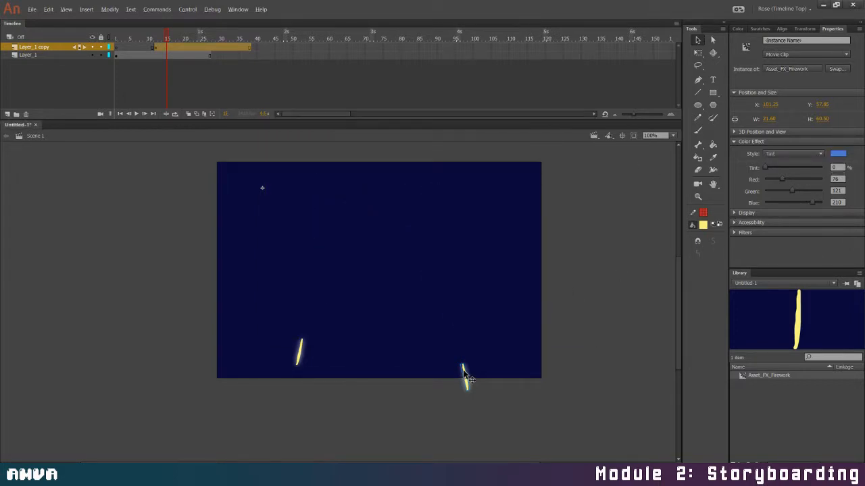
Switch the copied firework's color effect to Advanced, set its red multiplier to 31%, and test the movie
left_click(787, 155)
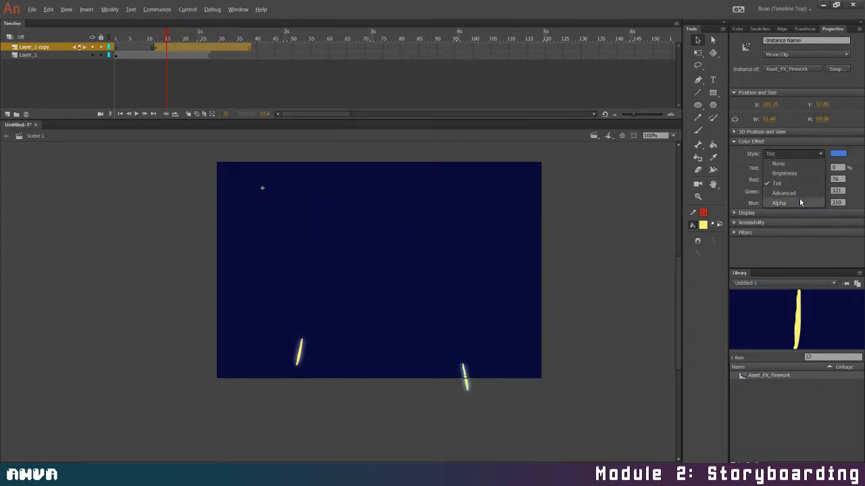
left_click(801, 194)
left_click_drag(766, 179, 743, 204)
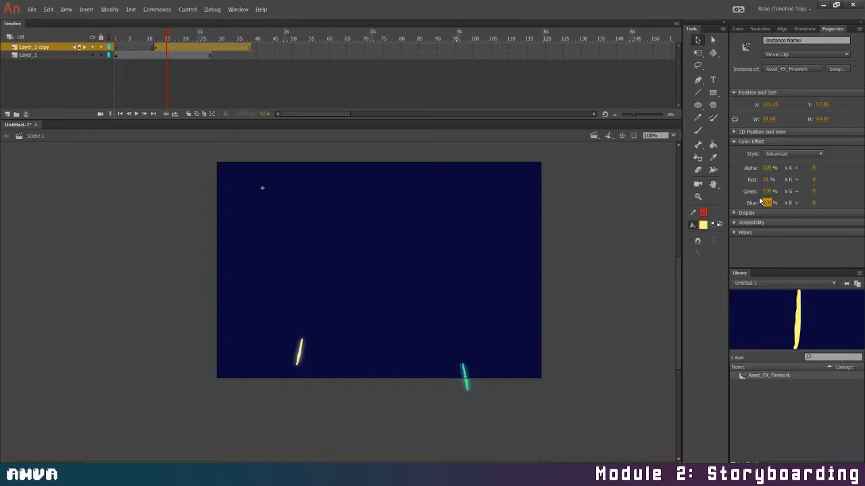
key("ctrl+Return")
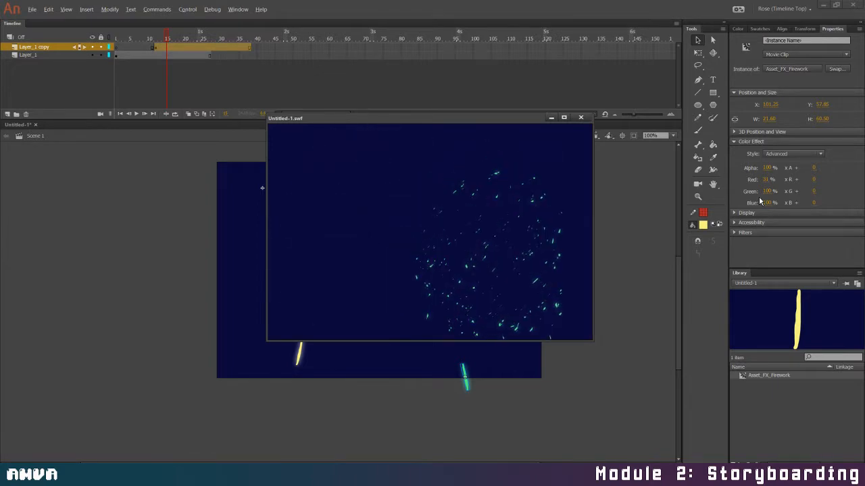
left_click(580, 117)
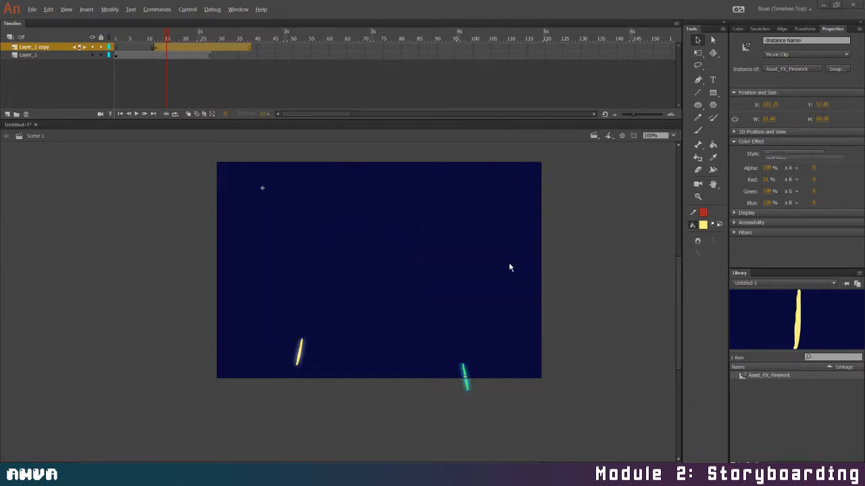
left_click(698, 52)
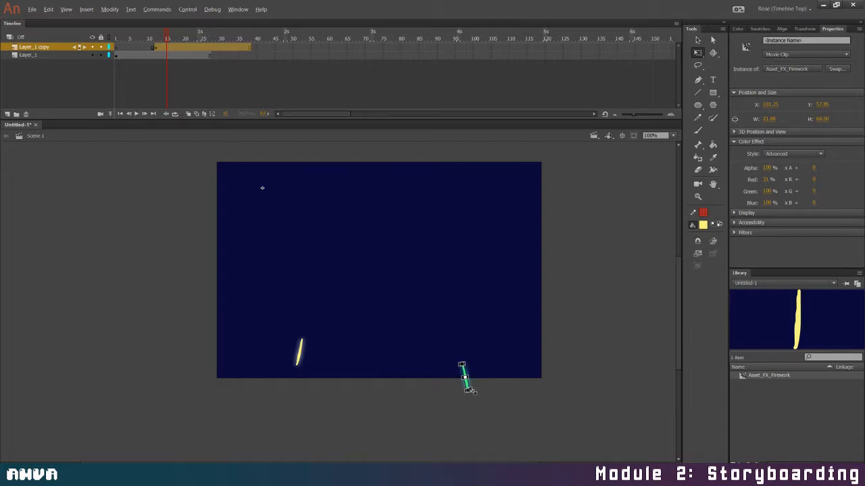
scroll(469, 391, "up", 3)
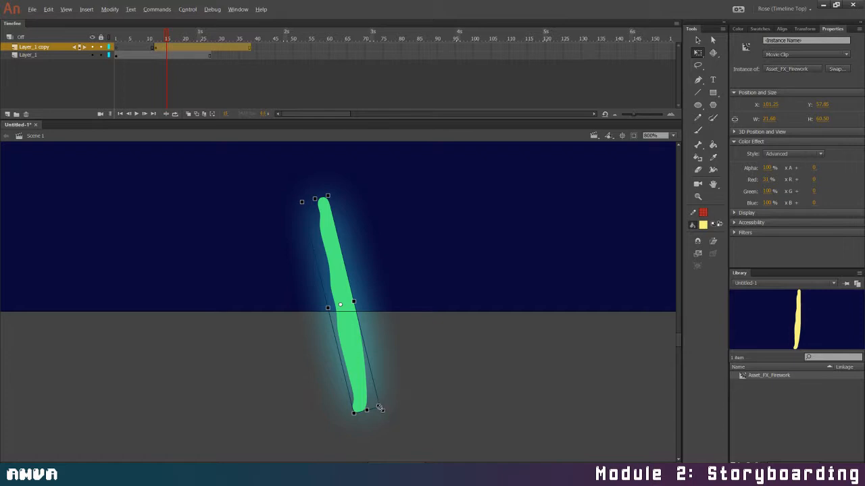
left_click_drag(381, 409, 439, 437)
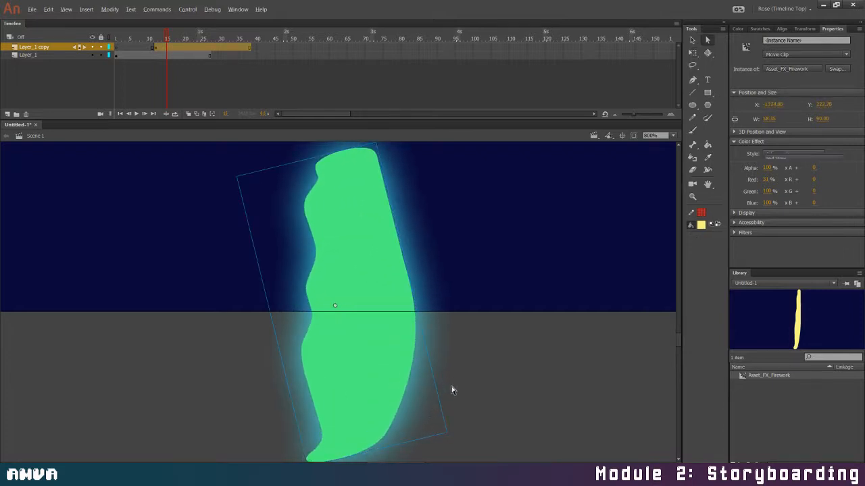
left_click(452, 392)
left_click(407, 392)
left_click(436, 405)
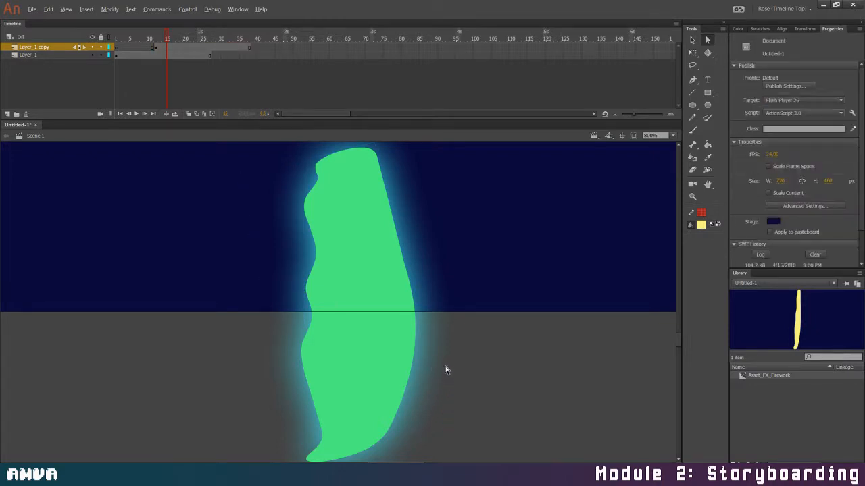
left_click(421, 377)
key("ctrl+z")
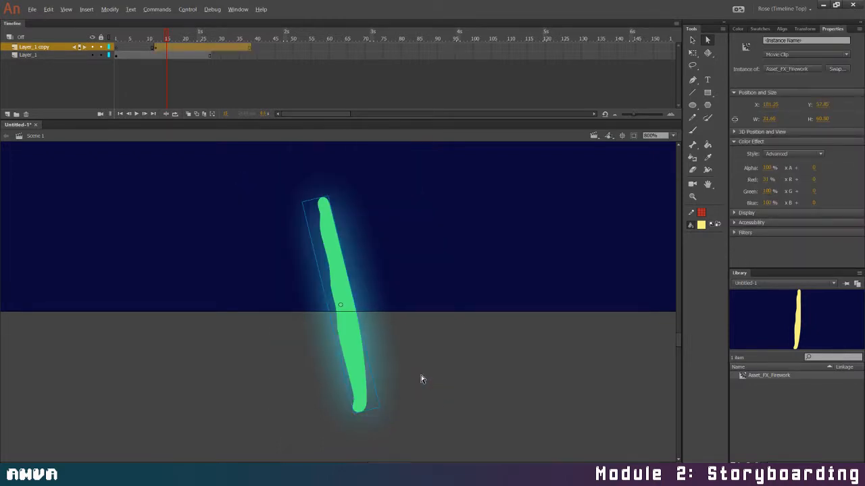
Enlarge the green firework proportionally with Free Transform to about 28 by 79 px, and test the movie
key("q")
left_click(371, 412)
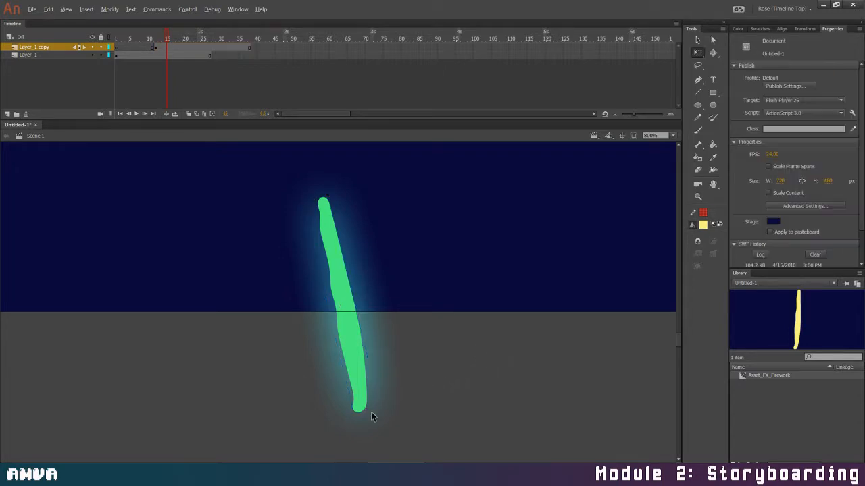
left_click(361, 404)
left_click_drag(380, 408, 415, 435)
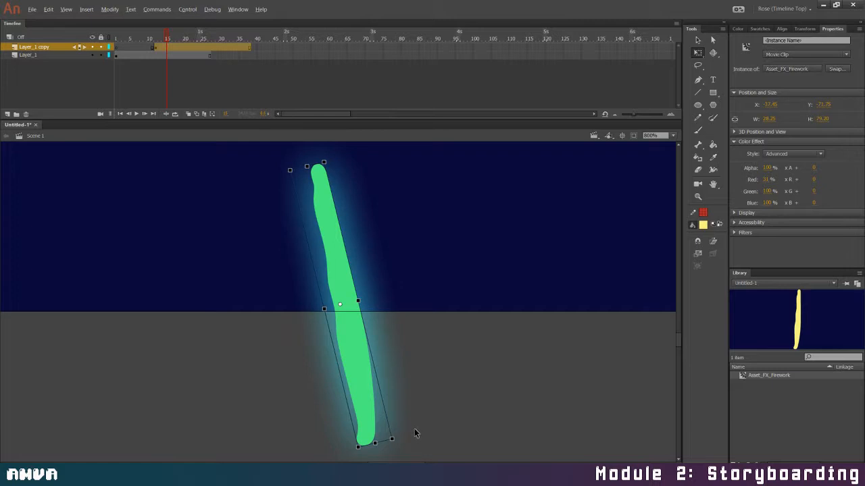
key("ctrl+minus")
key("ctrl+minus")
key("ctrl+minus")
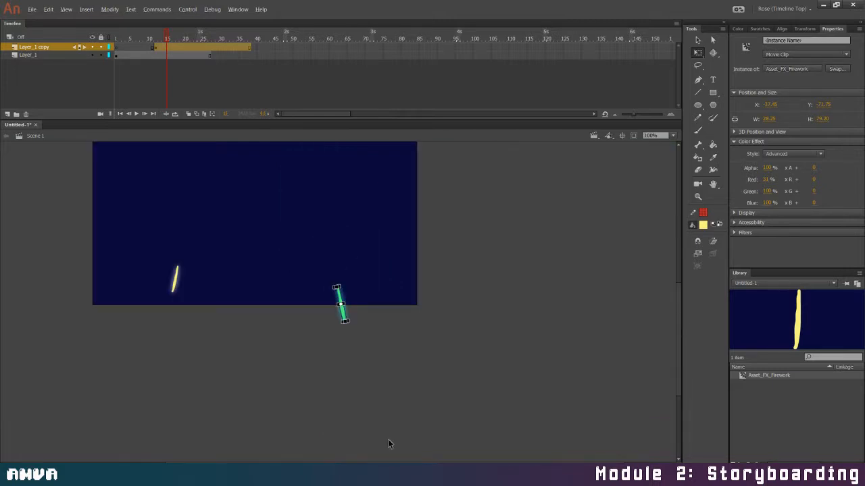
key("ctrl+Return")
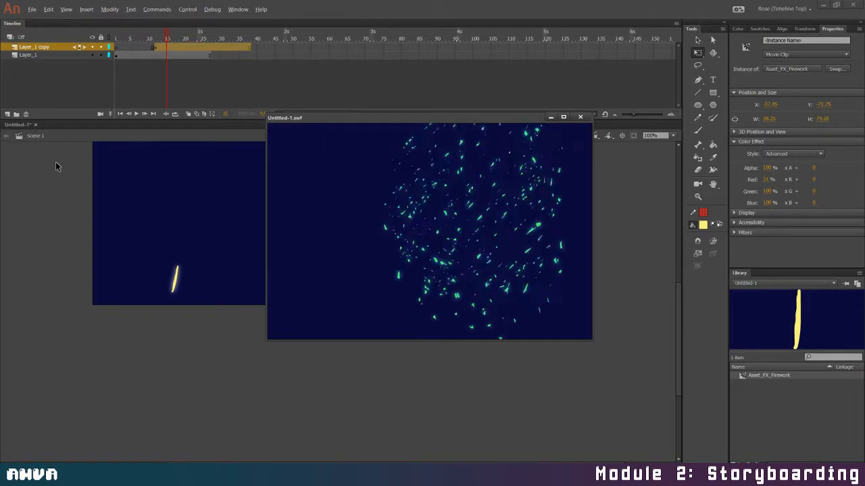
left_click(579, 117)
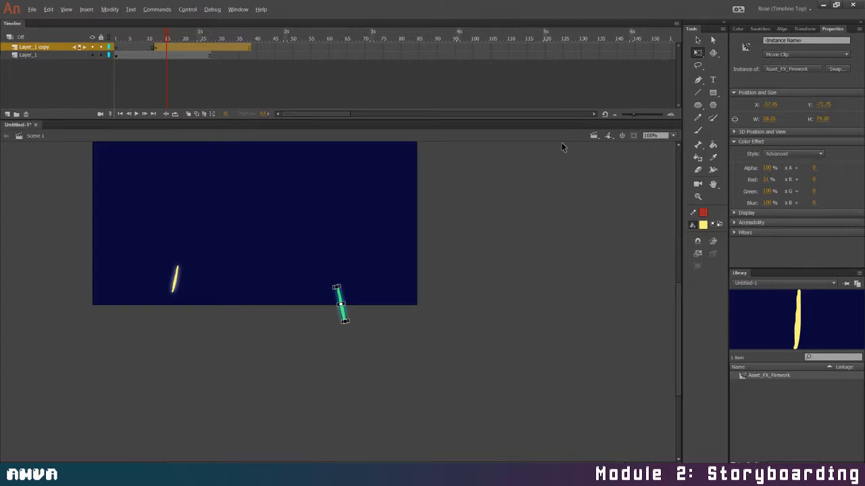
Delete the copied layer and Layer_1, keeping only one newly inserted empty layer in Scene 1
left_click(26, 115)
left_click(7, 114)
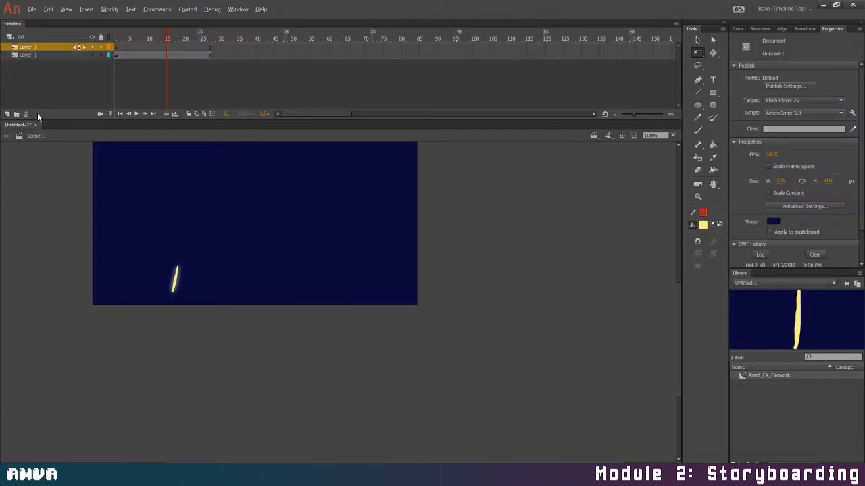
left_click(29, 55)
left_click(25, 114)
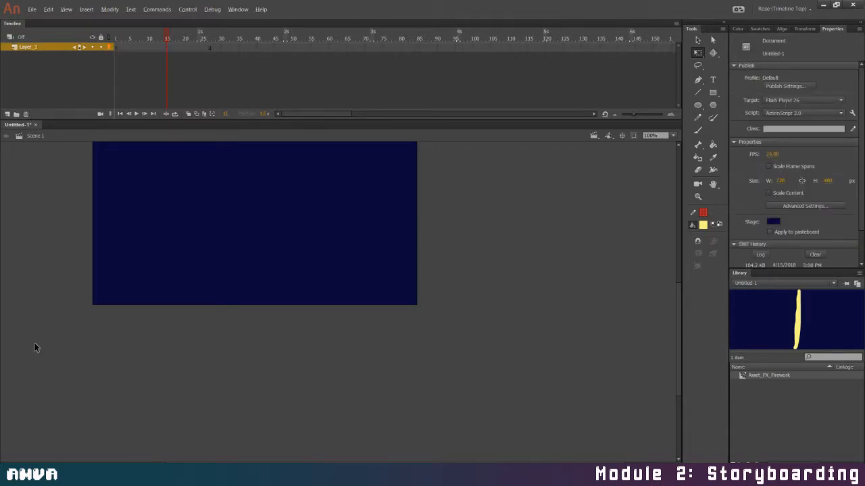
left_click_drag(358, 465, 316, 463)
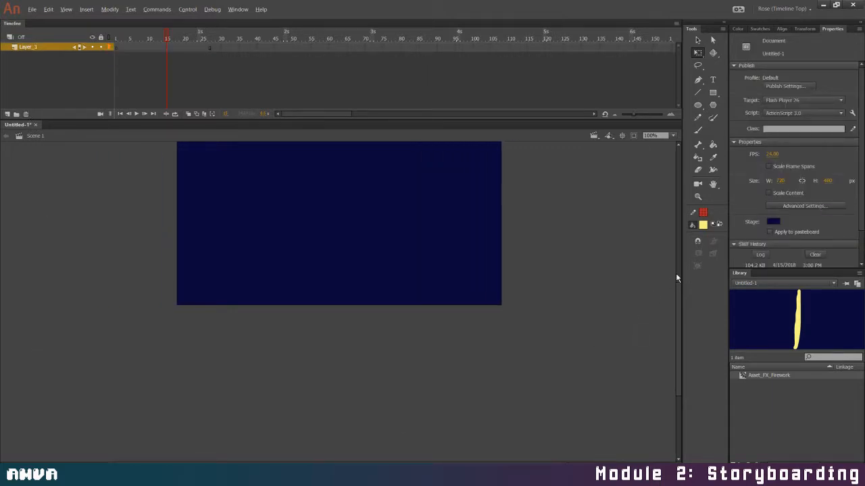
Go to frame 1 of the empty layer and set a pale cream fill colour for the Brush tool
left_click_drag(677, 289, 684, 265)
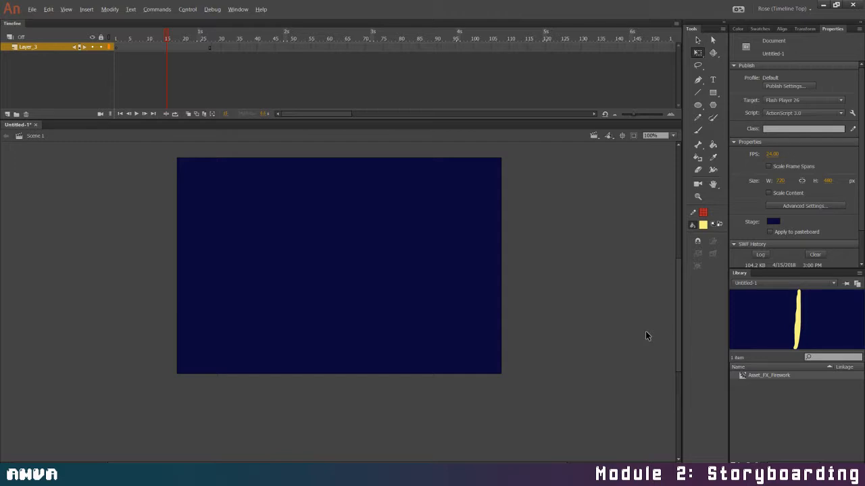
left_click(117, 45)
left_click(117, 84)
left_click(704, 224)
left_click(736, 304)
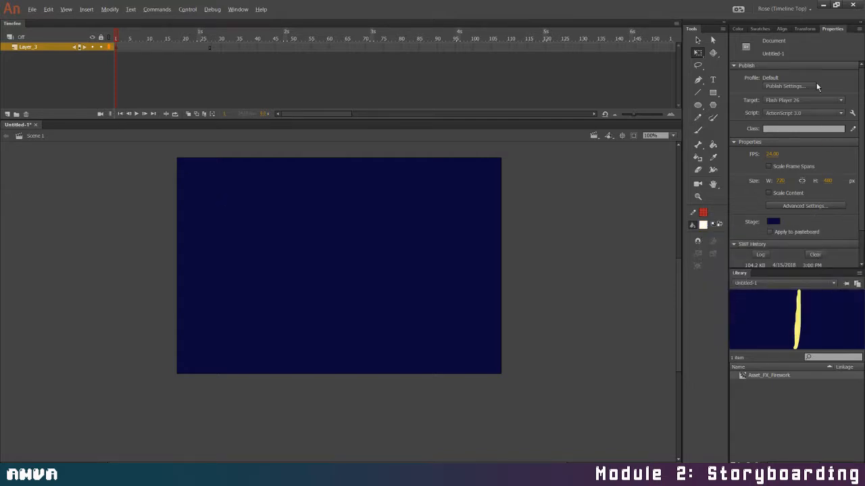
left_click(738, 30)
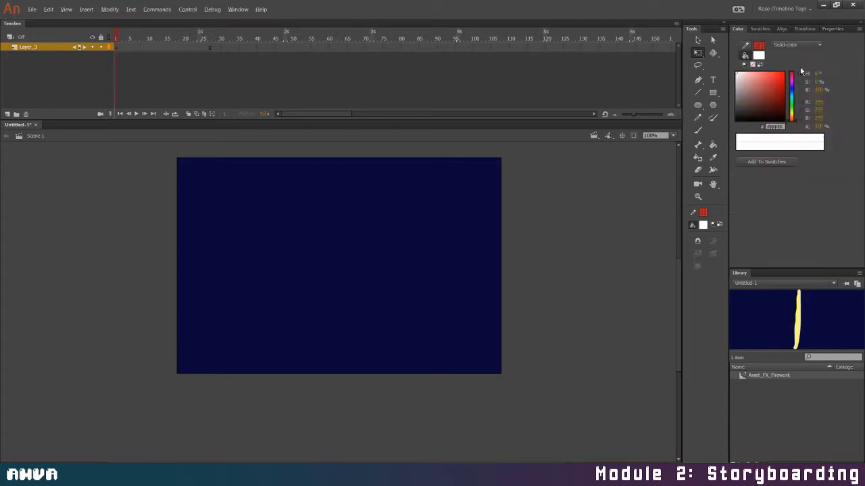
left_click(791, 120)
left_click_drag(740, 72, 740, 74)
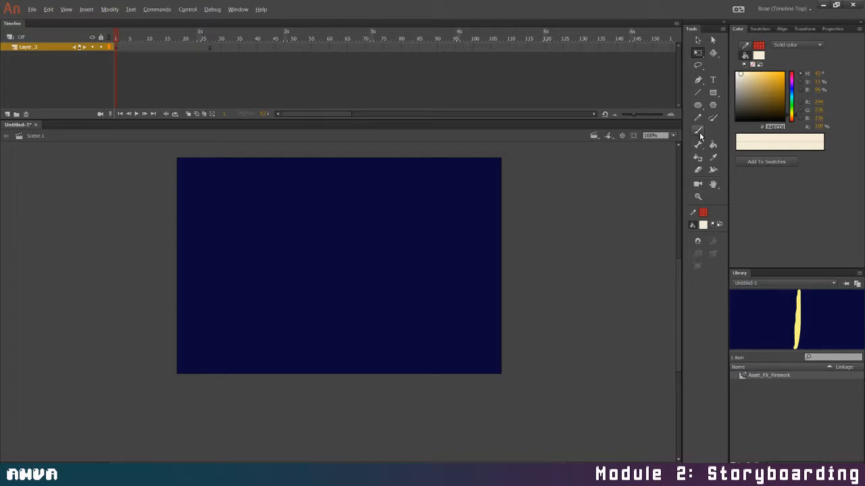
left_click(697, 130)
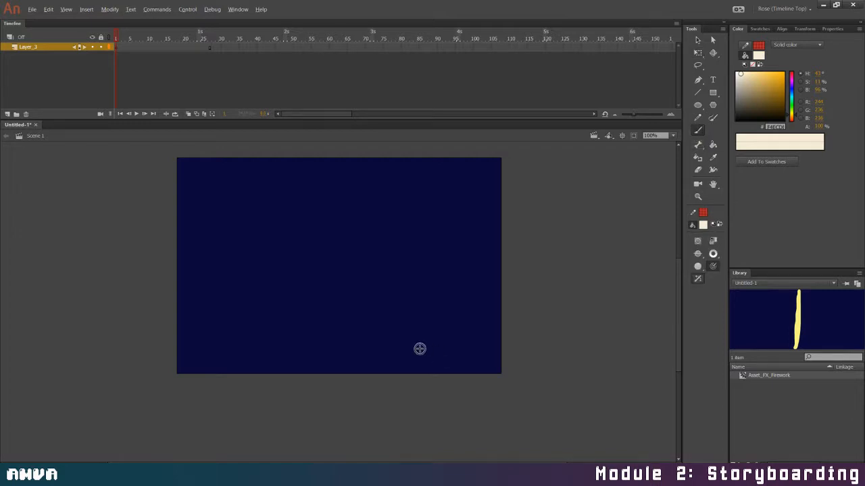
Add a new layer beneath Layer_3 and name it Fuse
left_click(7, 114)
left_click_drag(31, 46, 32, 54)
double_click(33, 54)
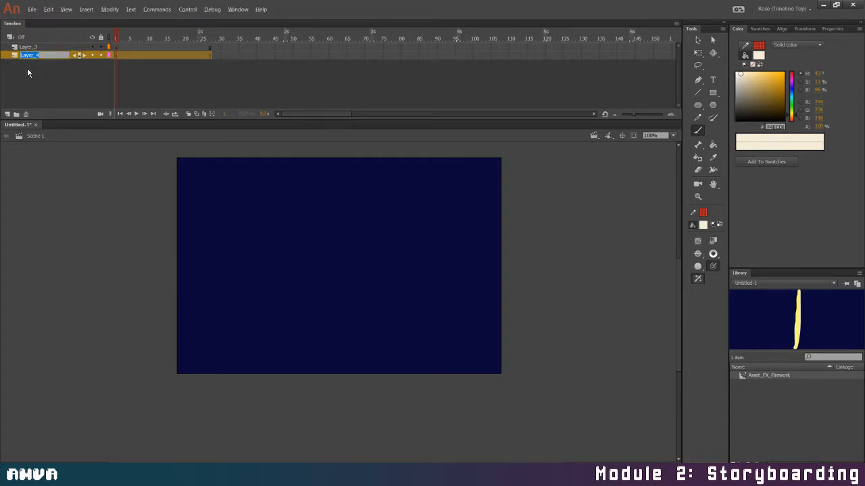
type("fuse")
key("Return")
double_click(22, 56)
type("Fuse")
key("Return")
Set the fill to dark grey #62615E and brush a wavy S-shaped fuse across the stage on the Fuse layer
left_click_drag(741, 82, 737, 102)
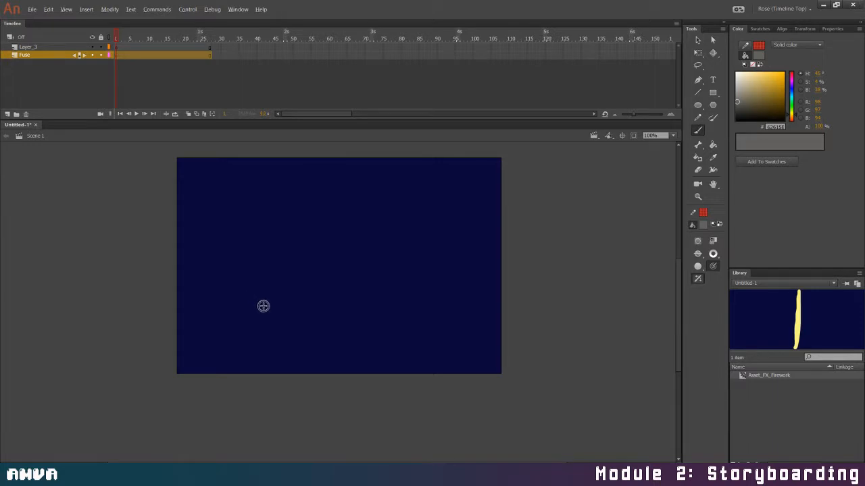
mouse_move(206, 308)
left_mouse_down()
mouse_move(210, 285)
mouse_move(236, 264)
mouse_move(276, 264)
mouse_move(300, 289)
mouse_move(347, 306)
mouse_move(432, 276)
mouse_move(342, 305)
mouse_move(317, 303)
mouse_move(273, 269)
mouse_move(237, 270)
mouse_move(210, 299)
mouse_move(209, 316)
mouse_move(207, 289)
mouse_move(231, 268)
mouse_move(209, 292)
mouse_move(246, 264)
mouse_move(211, 288)
mouse_move(238, 267)
mouse_move(270, 267)
mouse_move(325, 310)
mouse_move(429, 277)
mouse_move(327, 312)
mouse_move(250, 263)
mouse_move(273, 268)
mouse_move(308, 301)
mouse_move(329, 308)
left_mouse_up()
left_click_drag(375, 289, 430, 280)
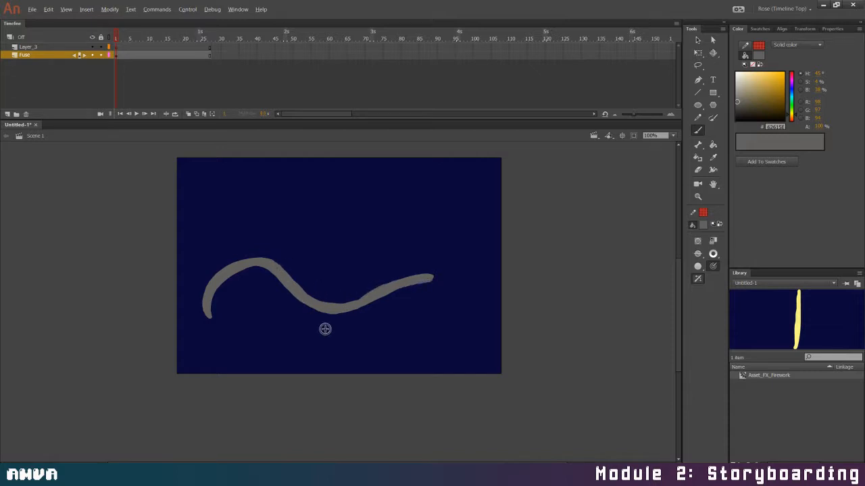
Smooth the fuse shape, then pull its right tip and edges with the Selection tool to make it thinner
key("v")
key("ctrl+a")
left_click(713, 241)
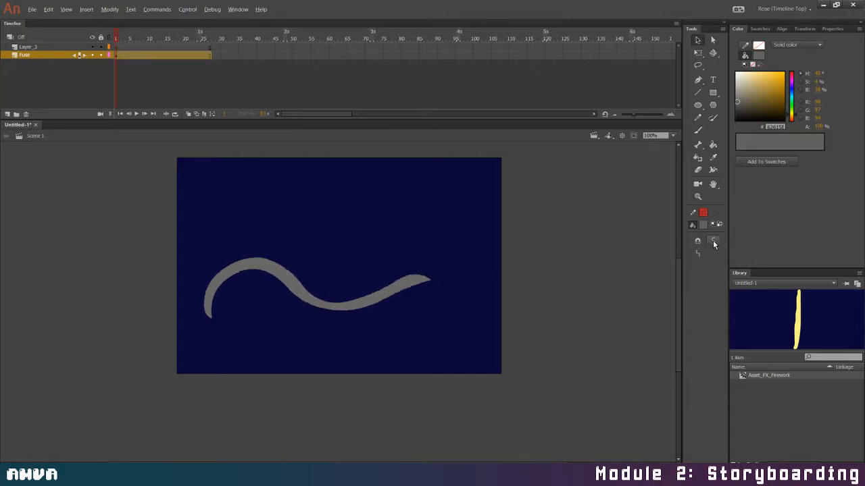
left_click(407, 292)
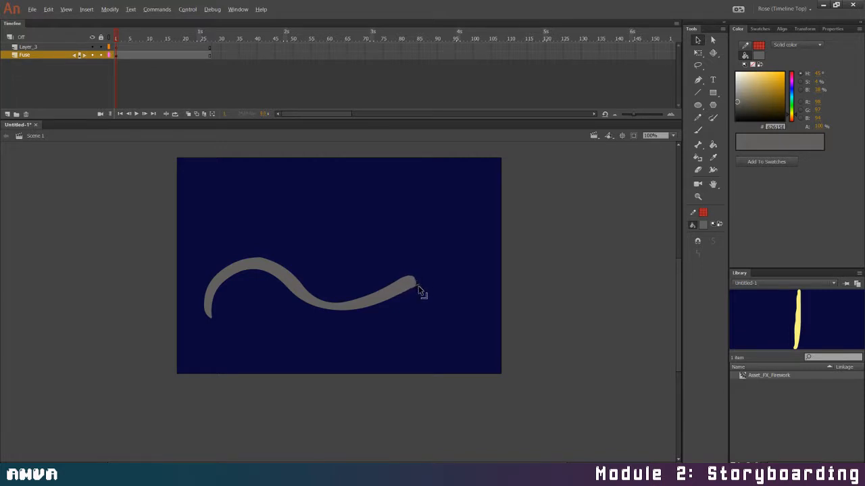
left_click_drag(413, 284, 418, 286)
left_click_drag(278, 280, 283, 279)
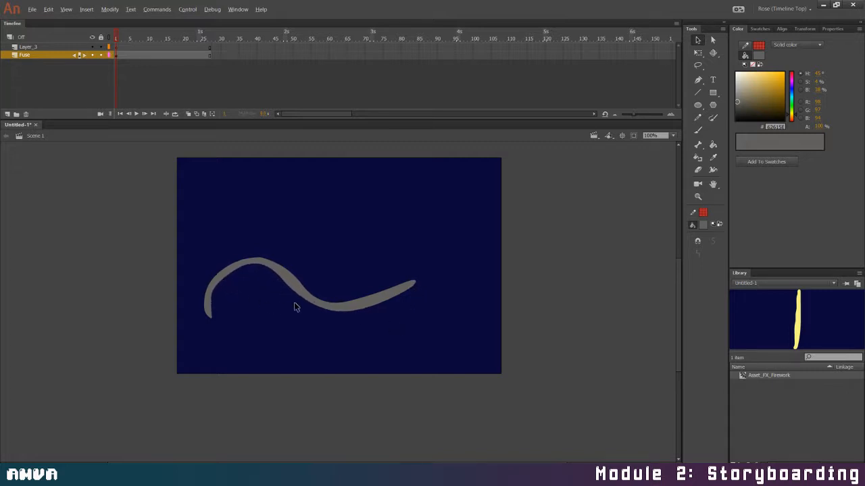
Enlarge the fuse with Free Transform, move it so its left end runs off the stage, and lock the Fuse layer
mouse_move(166, 237)
left_mouse_down()
mouse_move(185, 257)
mouse_move(493, 386)
left_mouse_up()
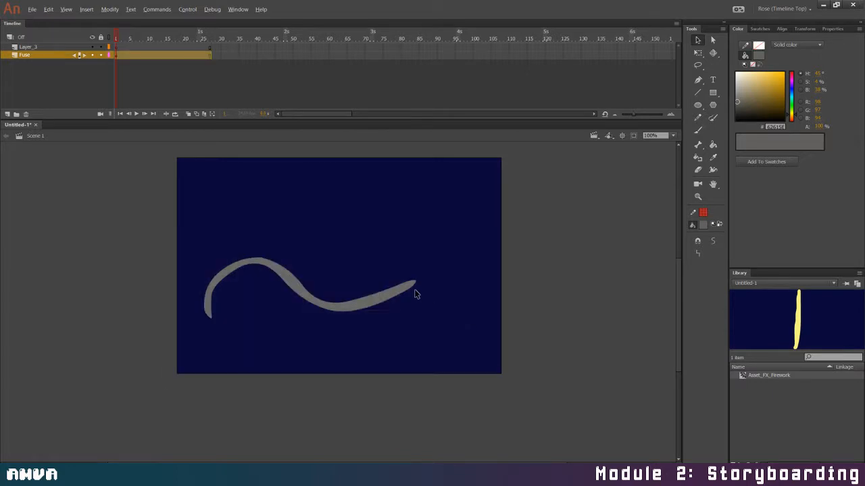
key("q")
left_click_drag(417, 253, 471, 230)
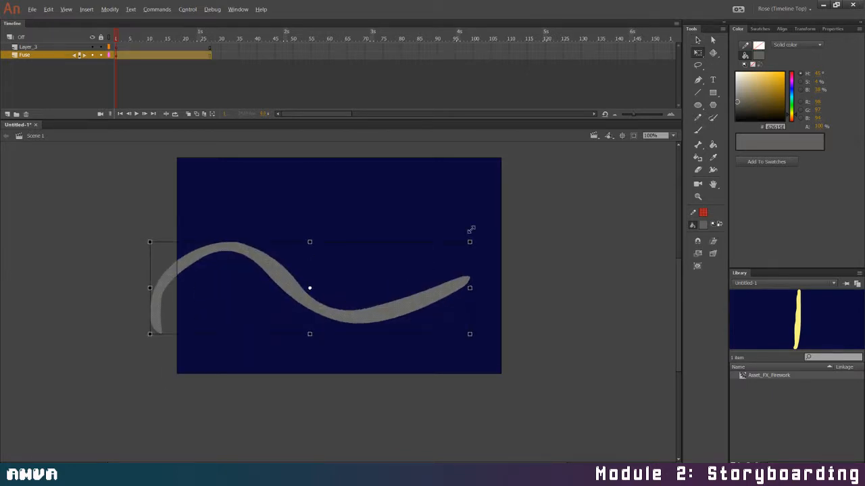
mouse_move(429, 303)
left_mouse_down()
mouse_move(405, 312)
mouse_move(507, 312)
mouse_move(497, 257)
mouse_move(508, 239)
mouse_move(511, 274)
left_mouse_up()
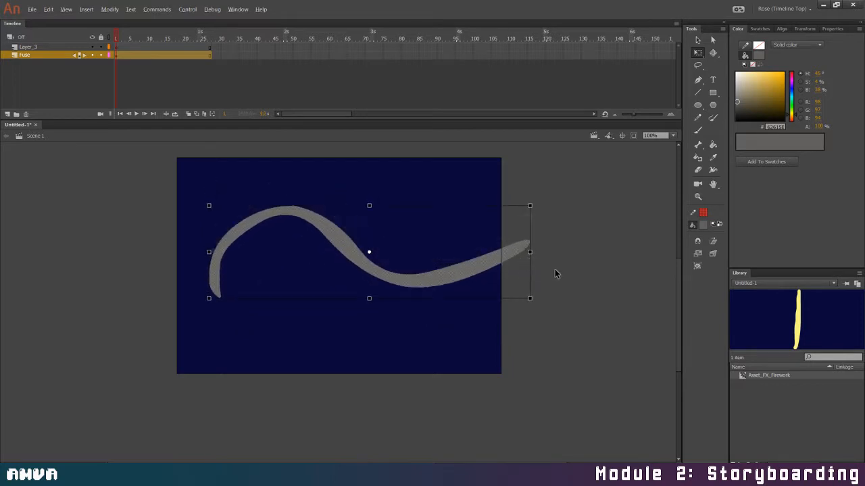
left_click(533, 298)
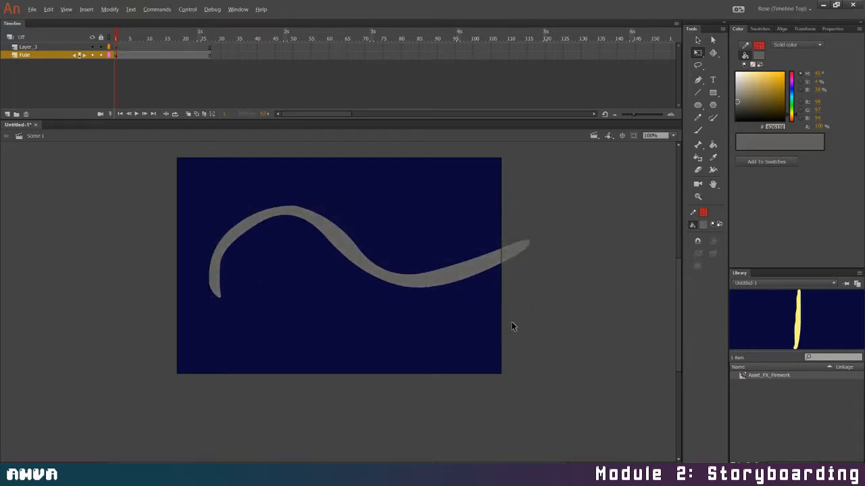
left_click(463, 271)
mouse_move(177, 179)
left_mouse_down()
mouse_move(529, 362)
mouse_move(605, 390)
left_mouse_up()
left_click_drag(511, 254, 442, 264)
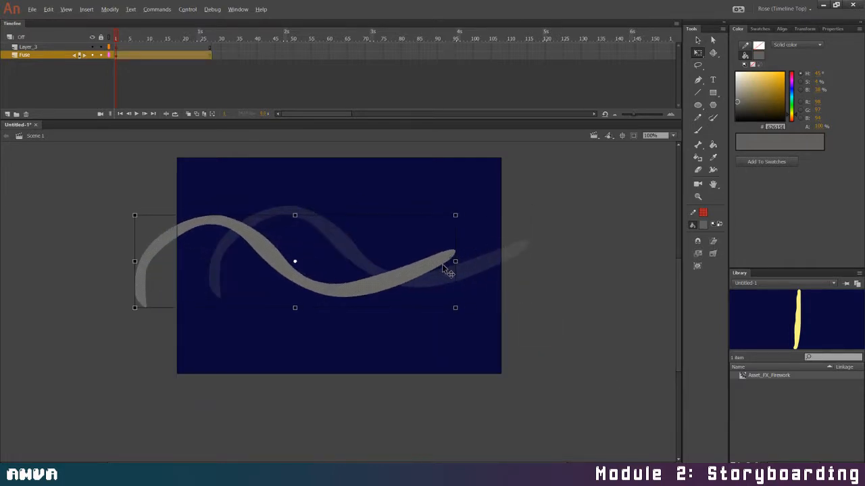
left_click(524, 303)
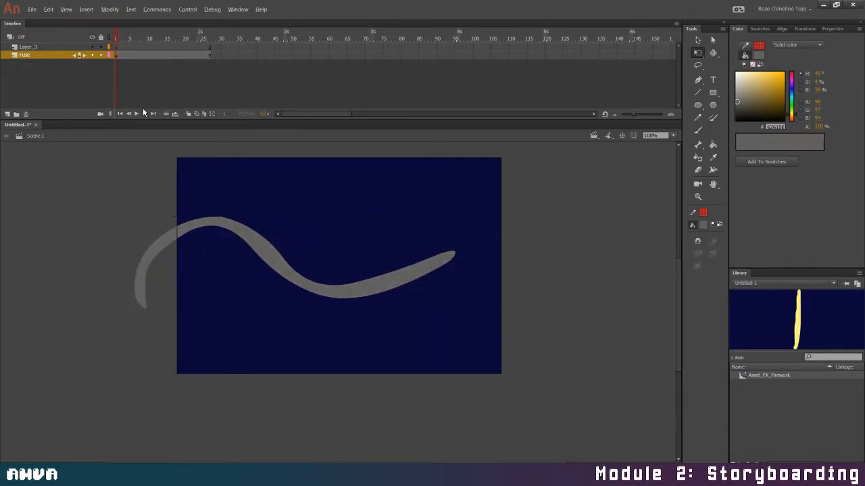
left_click(100, 55)
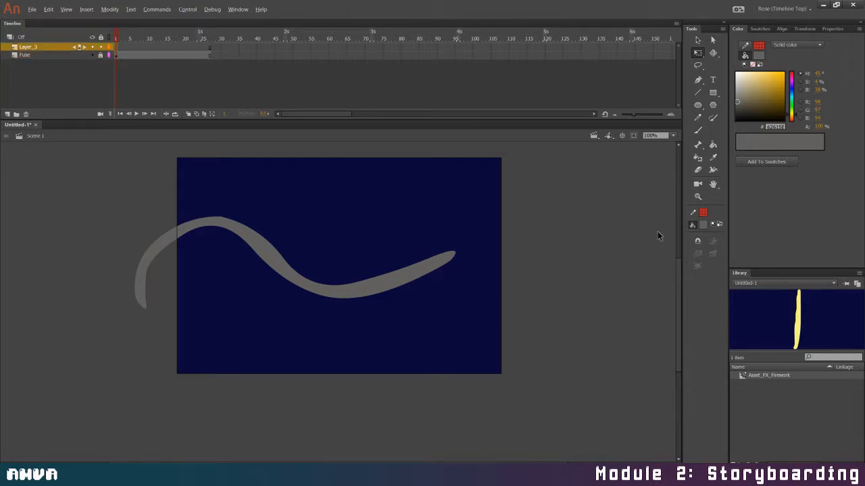
Set the fill to cream #F8EED2 and brush a small dot on the fuse's right tip in frame 1 of Layer_3
left_click(742, 73)
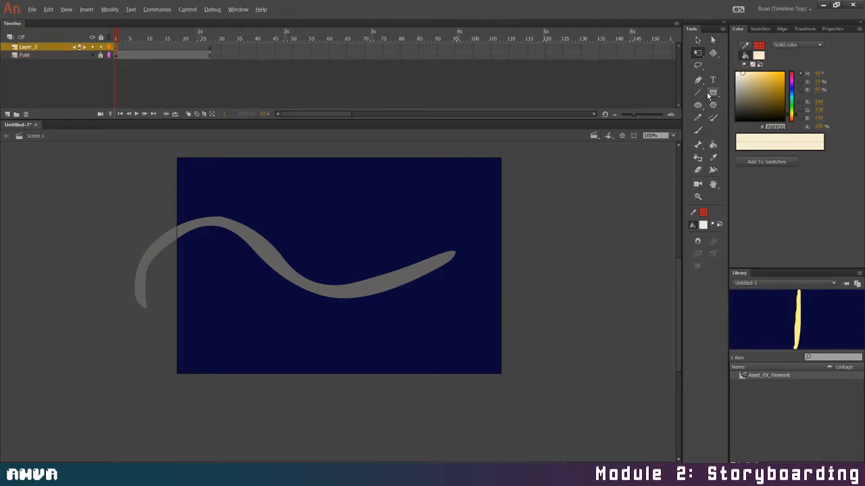
left_click(698, 130)
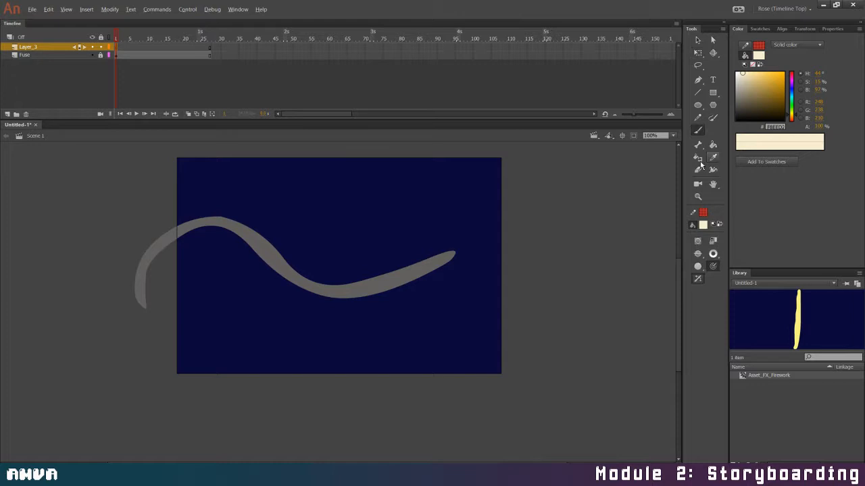
left_click(453, 252)
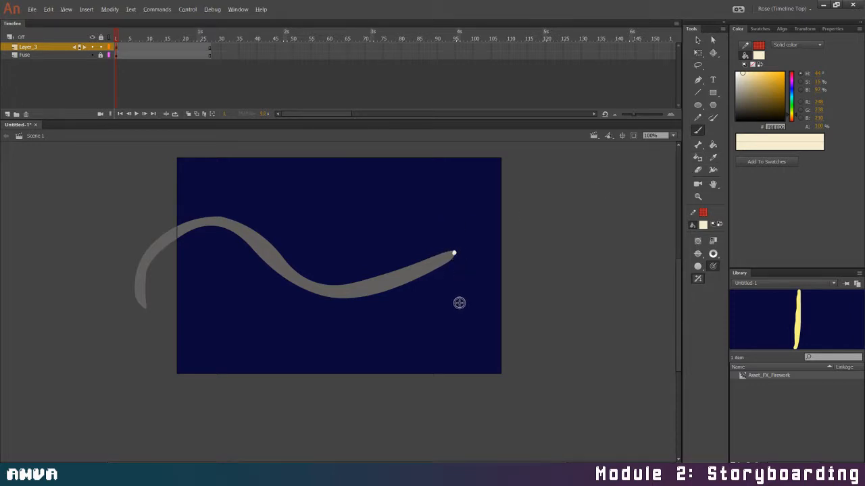
Insert a blank keyframe at frame 2, turn on onion skinning, and brush a small spark with flecks at the fuse's tip
left_click(120, 46)
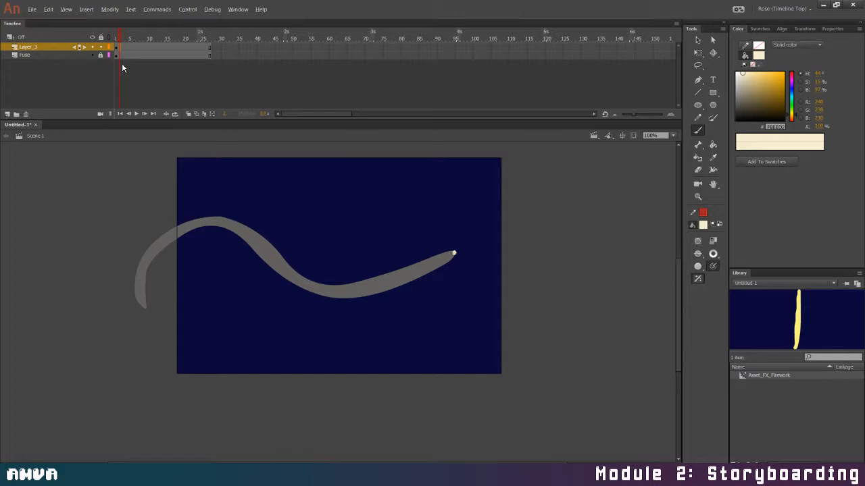
key("F7")
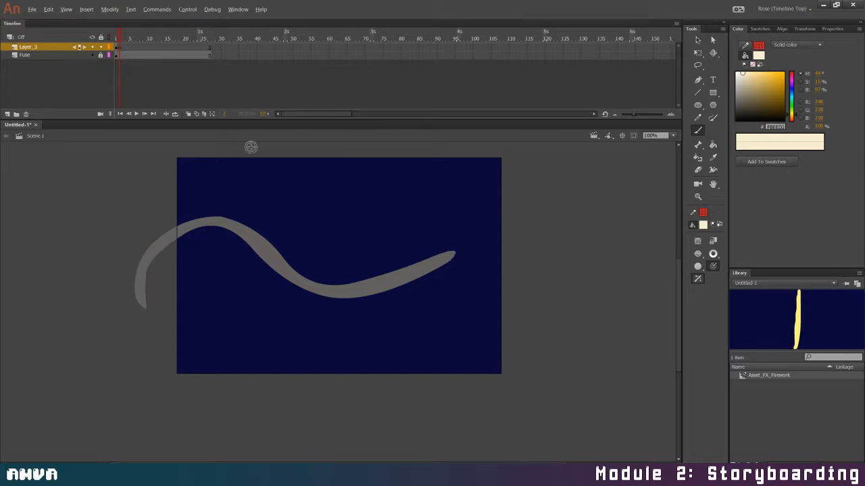
left_click(188, 114)
left_click_drag(451, 250, 459, 258)
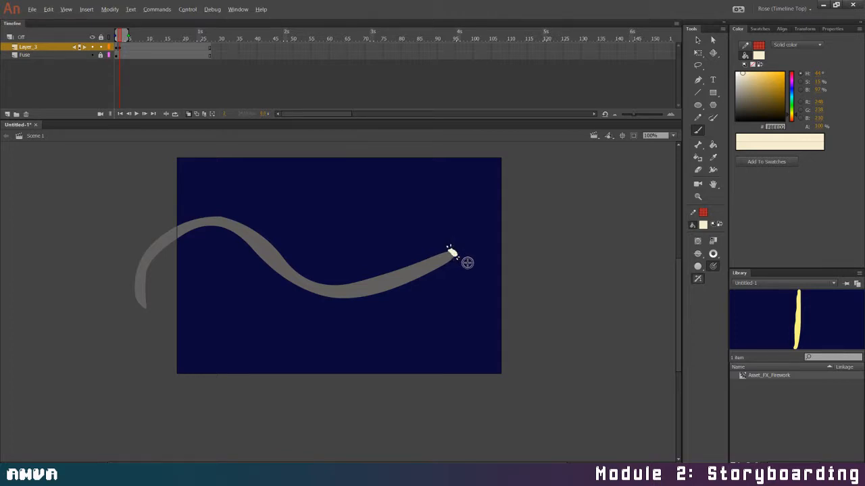
Make frame 3 of Layer_3 a blank keyframe and brush a larger splattered spark at the fuse's tip
left_click(124, 46)
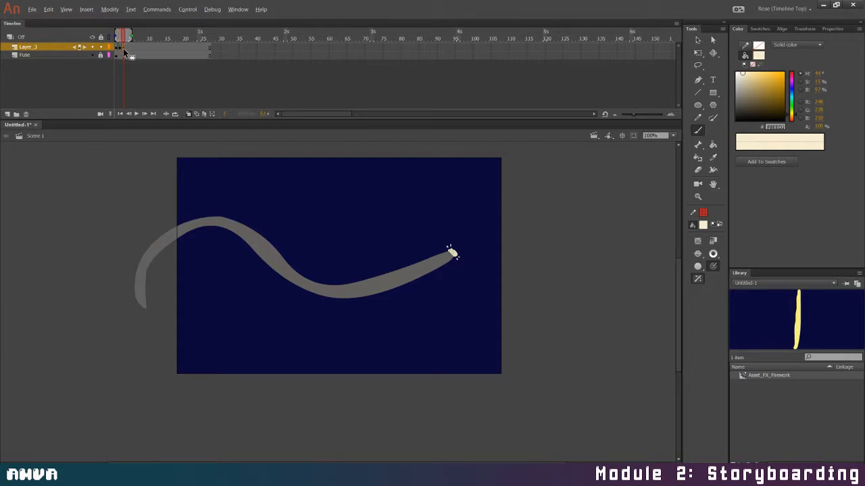
key("Delete")
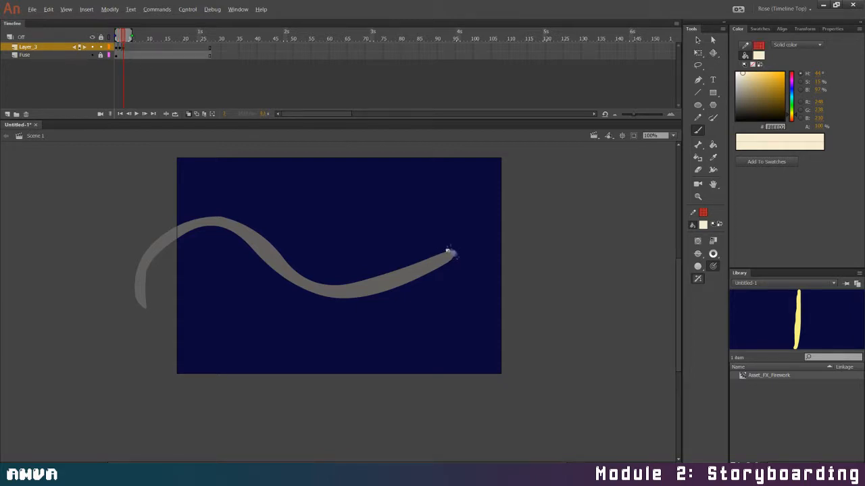
left_click_drag(450, 251, 451, 252)
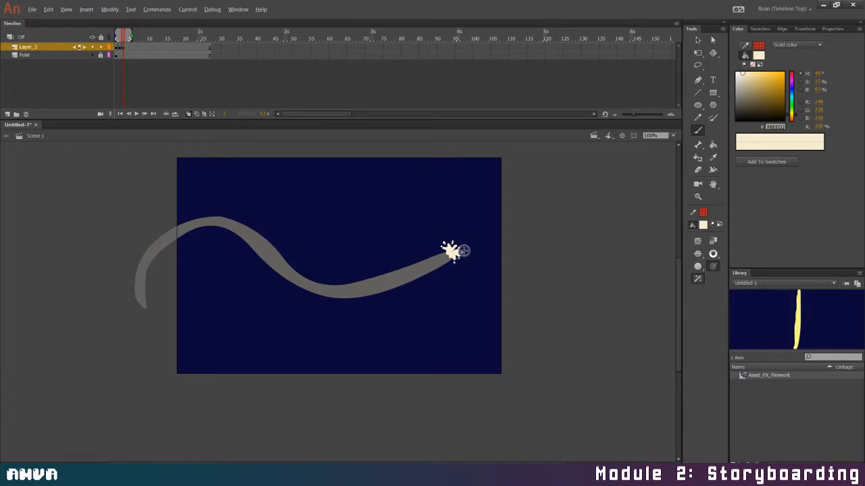
Insert a blank keyframe at frame 4 and brush a spiky spark burst surrounded by small flying dots
left_click(127, 48)
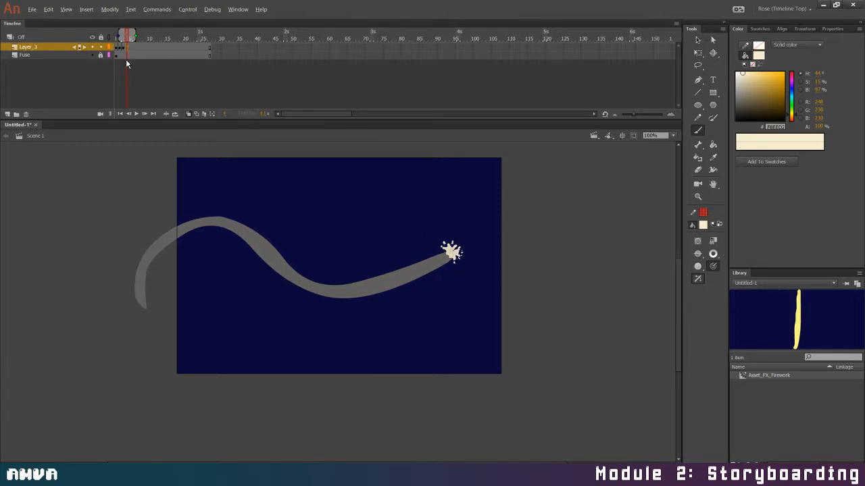
key("F7")
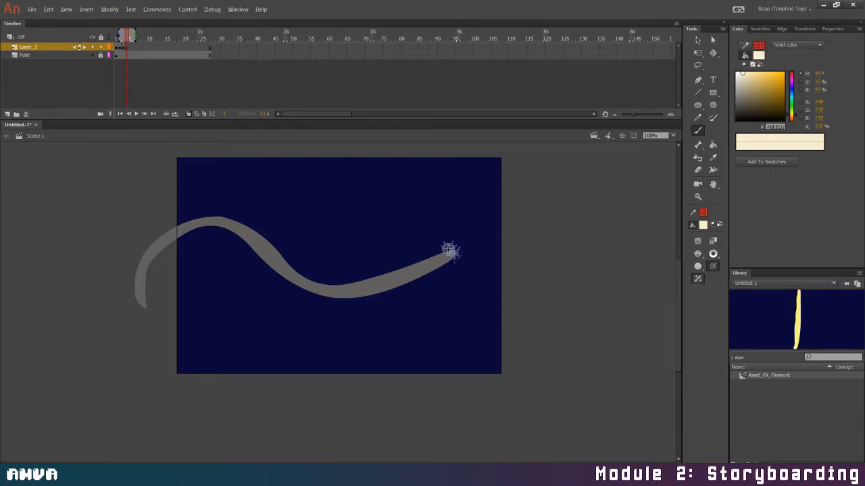
left_click_drag(450, 238, 448, 249)
left_click_drag(443, 241, 447, 249)
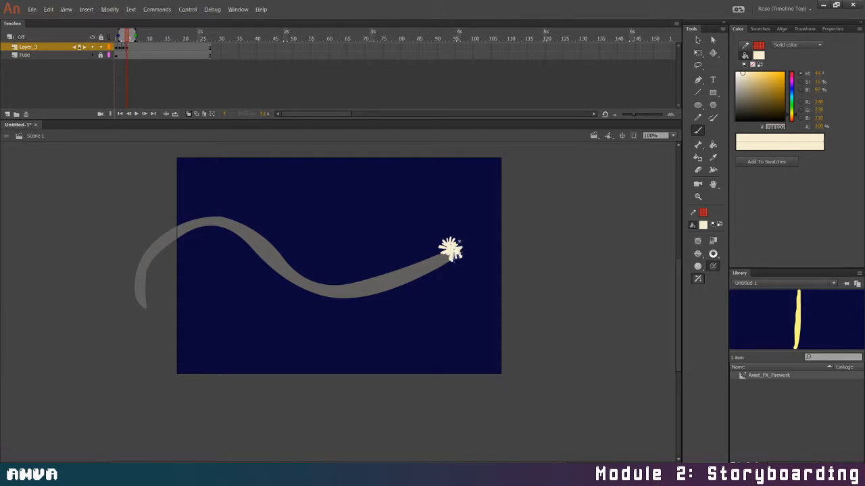
left_click(456, 236)
left_click(451, 234)
left_click(444, 235)
left_click(461, 257)
left_click(467, 251)
Insert a blank keyframe at frame 5 and brush a new spark burst with outer flecks at the fuse's tip
left_click(131, 47)
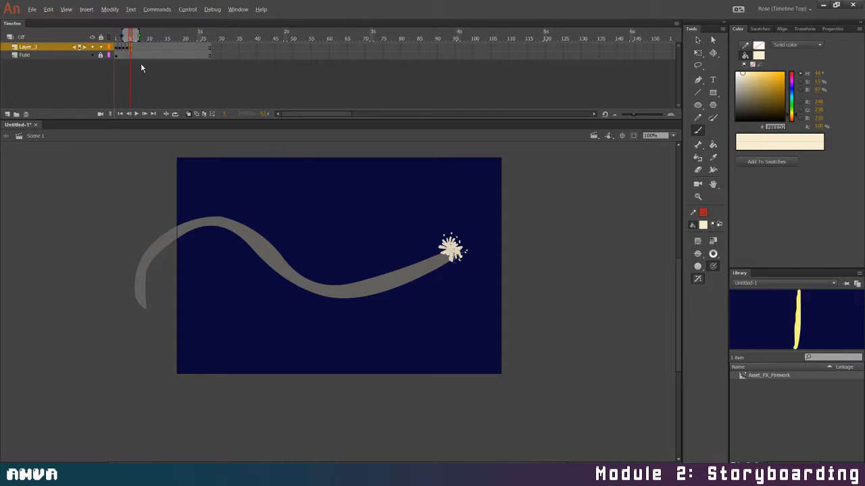
key("F7")
left_click(447, 243)
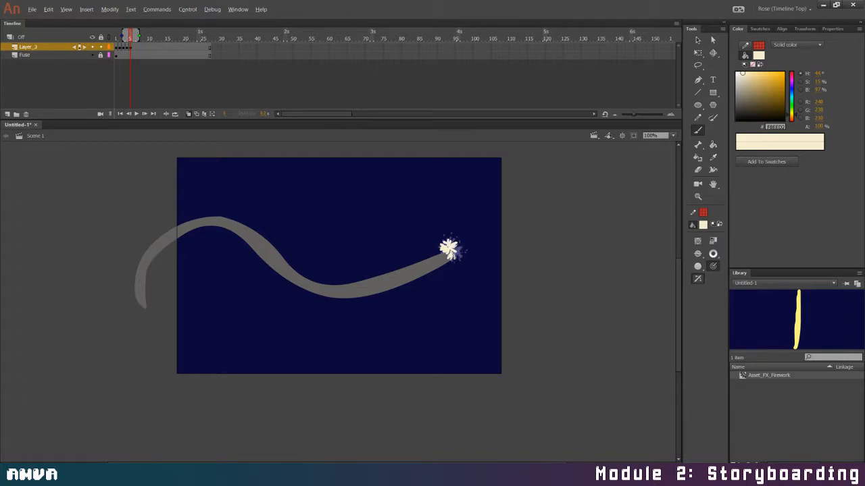
left_click_drag(453, 233, 444, 240)
Add an emptied keyframe at frame 6 and brush another variation of the spark burst at the fuse's tip
left_click(135, 47)
key("F6")
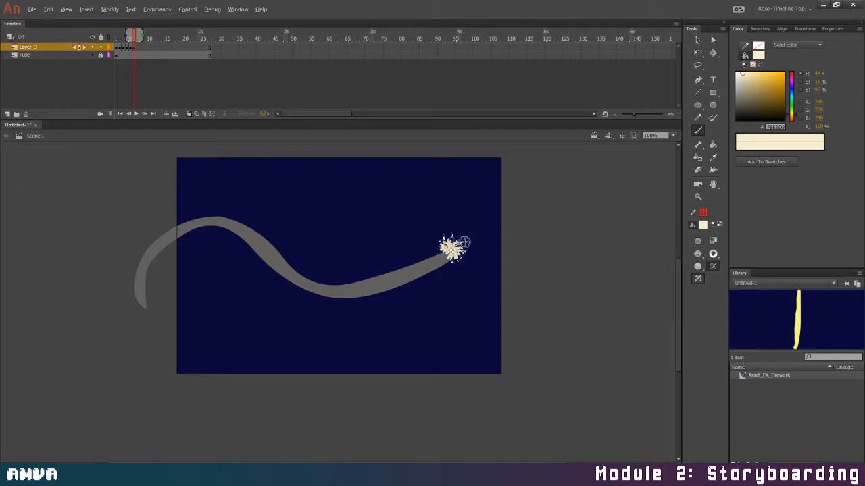
key("Delete")
left_click_drag(450, 250, 444, 248)
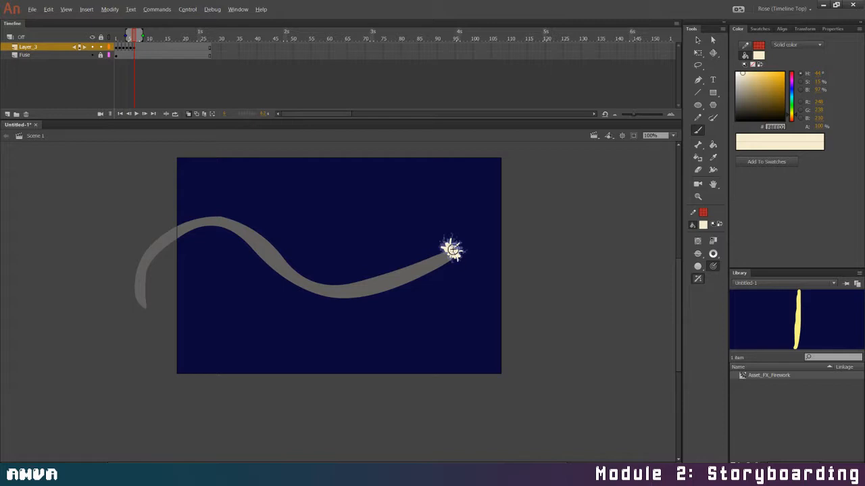
left_click_drag(446, 237, 462, 259)
Make frames 7 and 8 of Layer_3 blank keyframes and brush a new spark burst with outer flecks in each
left_click(139, 46)
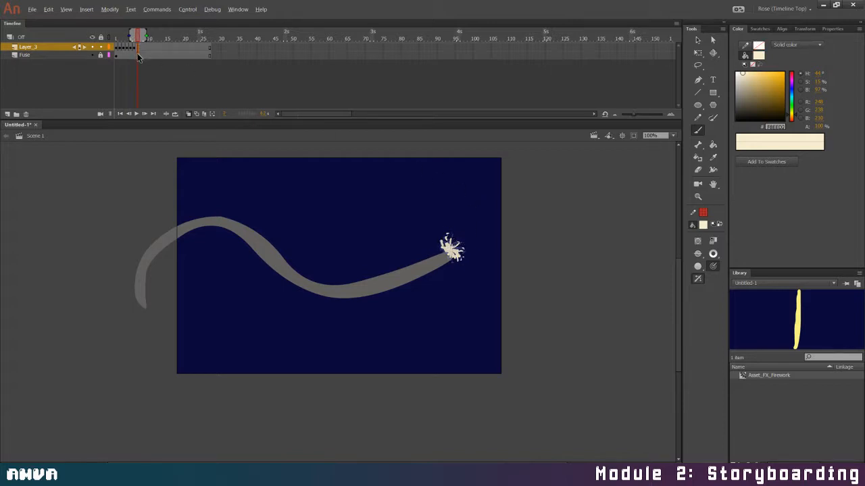
key("F7")
left_click_drag(448, 242, 448, 249)
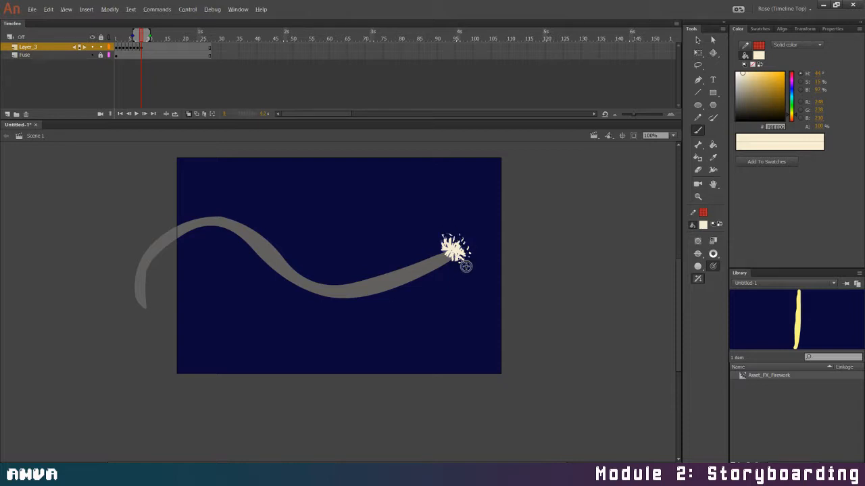
Add an emptied keyframe at frame 9 and brush another spiky spark burst at the fuse's tip
key("F6")
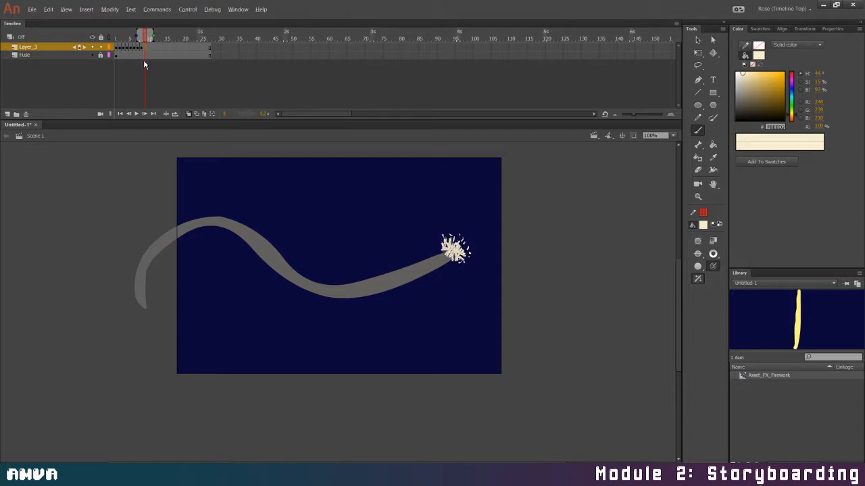
key("Delete")
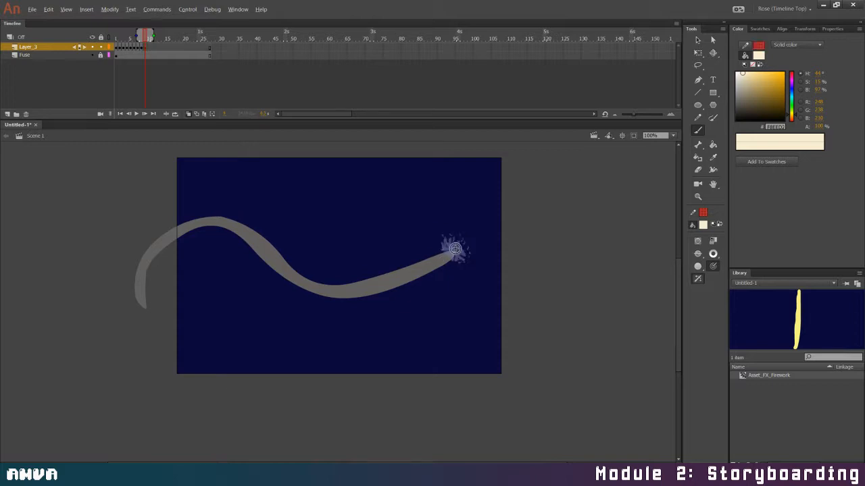
left_click_drag(442, 241, 446, 248)
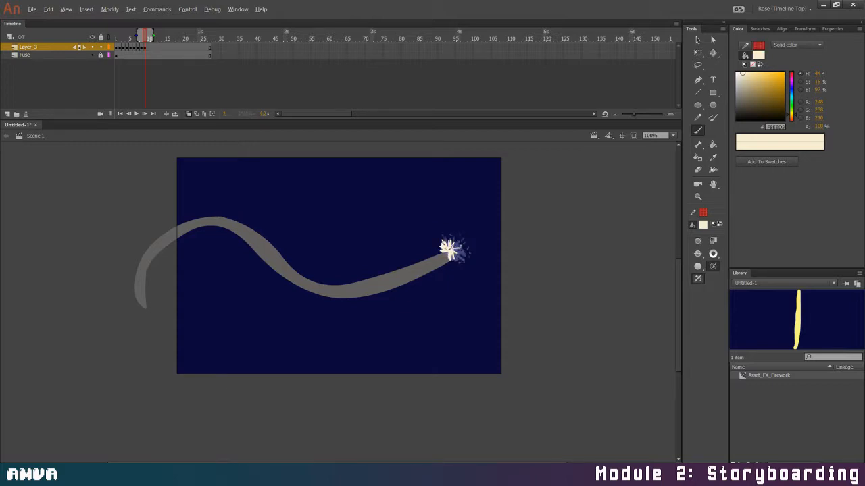
mouse_move(454, 252)
left_mouse_down()
mouse_move(462, 260)
mouse_move(446, 235)
mouse_move(466, 258)
left_mouse_up()
Turn off onion skinning and play the spark animation from frame 1
left_click(189, 114)
left_click_drag(146, 38, 105, 43)
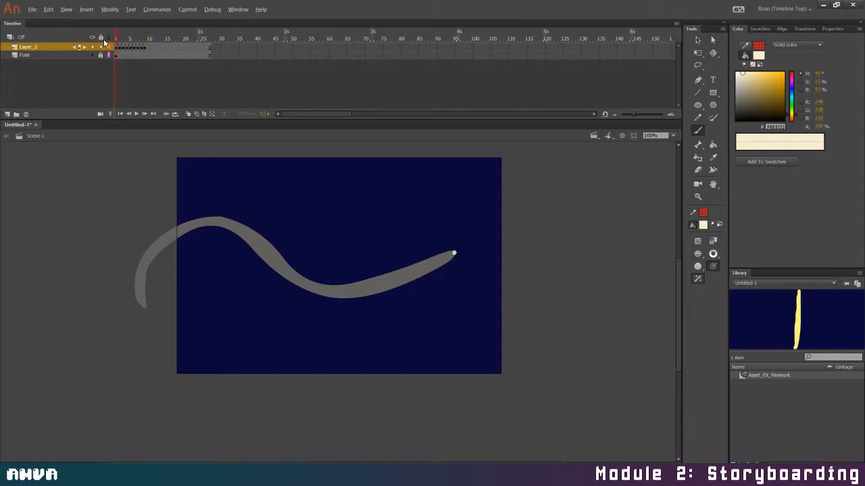
left_click(135, 113)
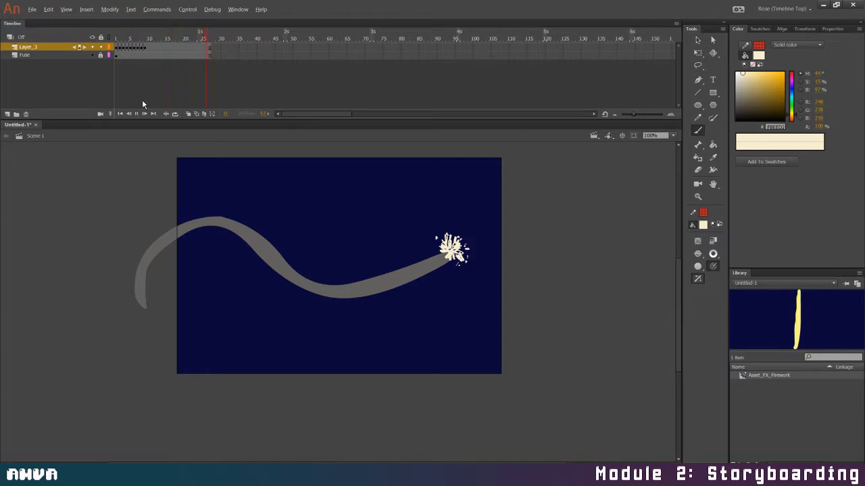
Enable looped playback, adjust the loop range and play back the spark frames
left_click(152, 55)
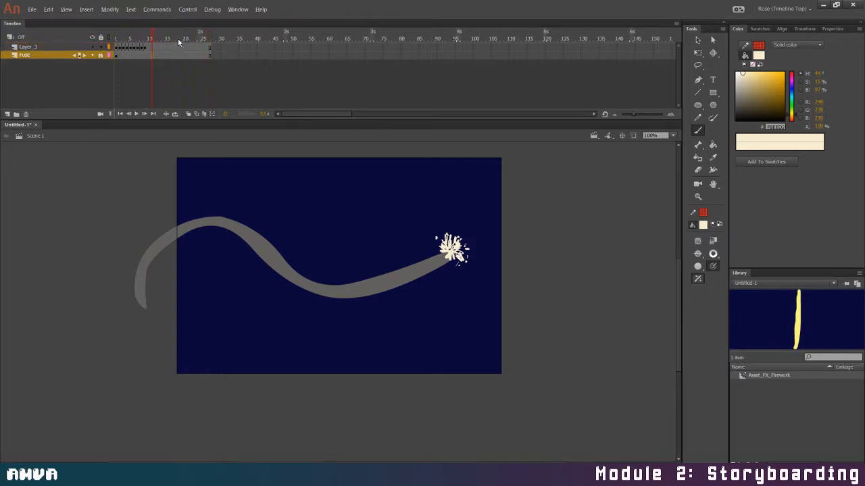
left_click(174, 114)
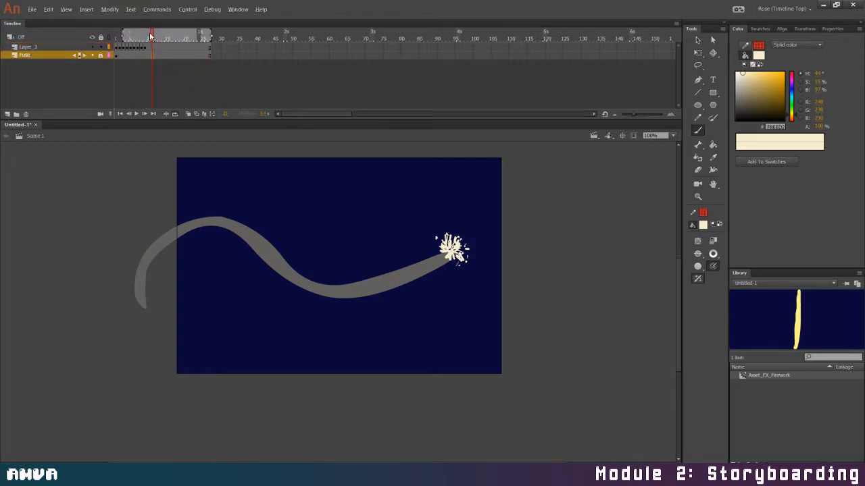
left_click_drag(208, 31, 121, 33)
left_click(135, 113)
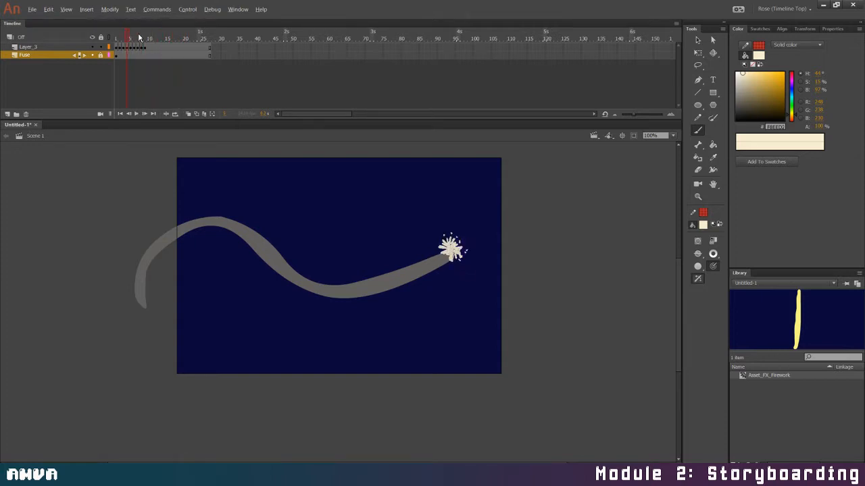
Copy frames 4 to 9 of Layer_3 and paste them with overwrite starting at frame 10
left_click_drag(127, 47, 145, 50)
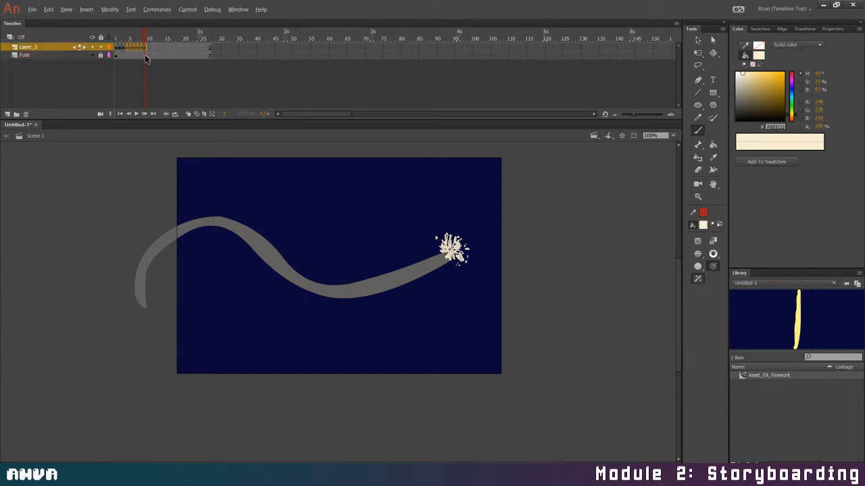
right_click(140, 47)
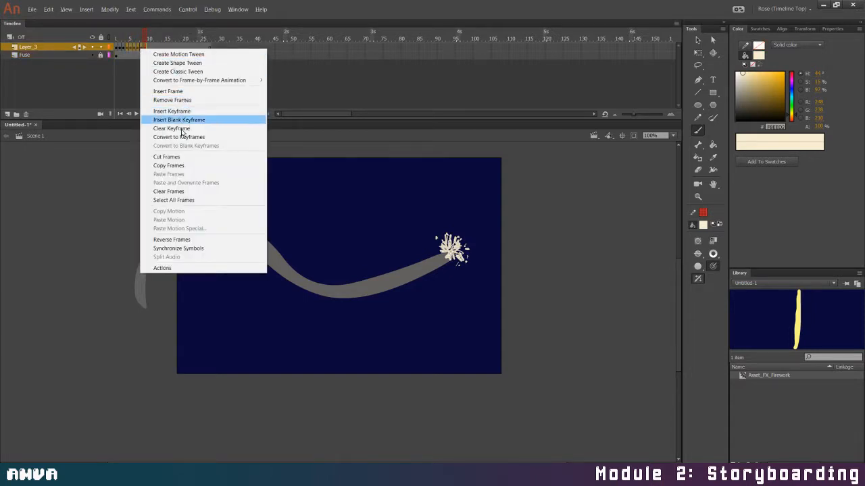
left_click(183, 169)
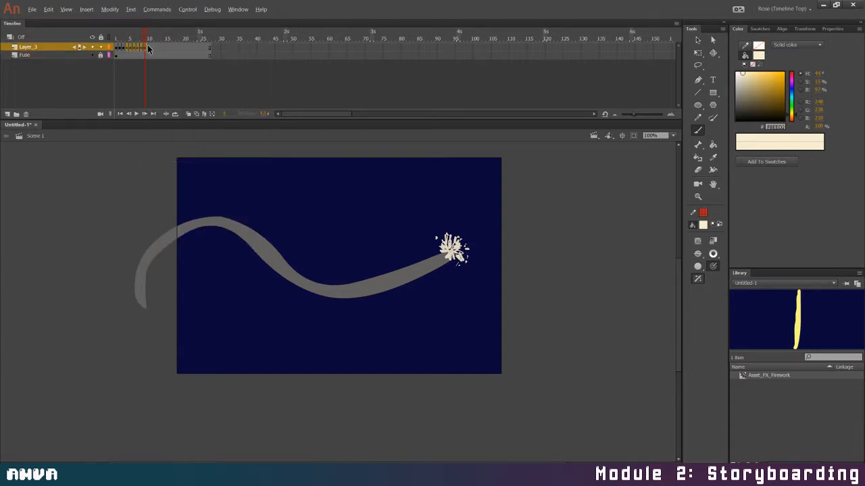
left_click(149, 48)
right_click(149, 44)
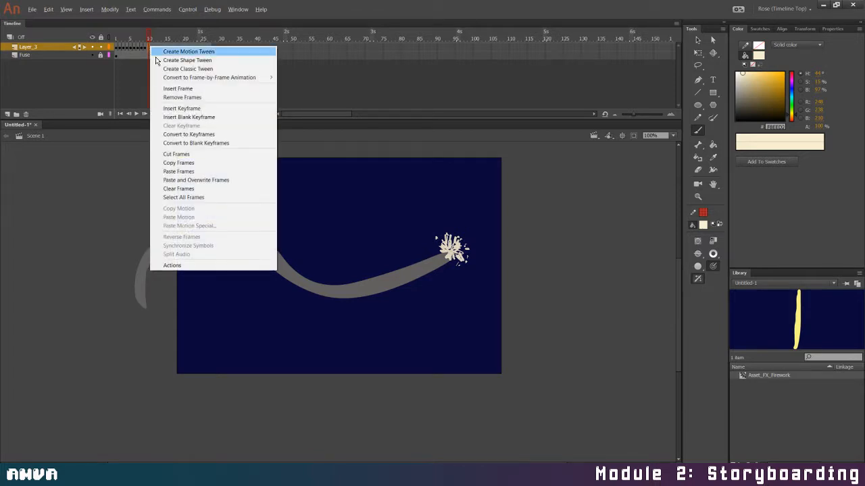
left_click(202, 180)
Paste the copied spark frames with overwrite at frame 16 and again at frame 22 of Layer_3
left_click(172, 47)
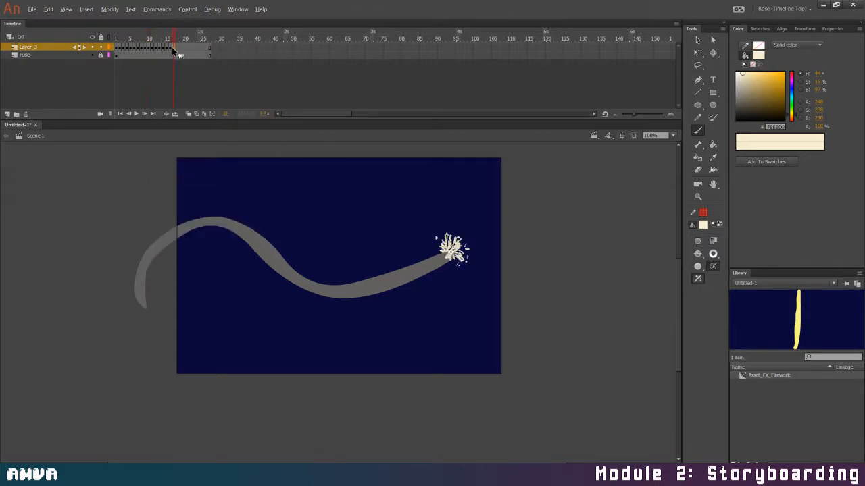
right_click(173, 45)
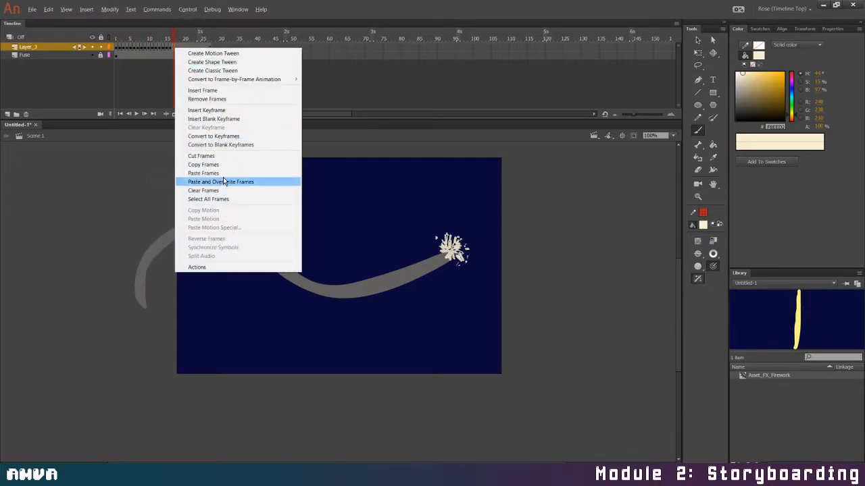
left_click(169, 46)
right_click(169, 46)
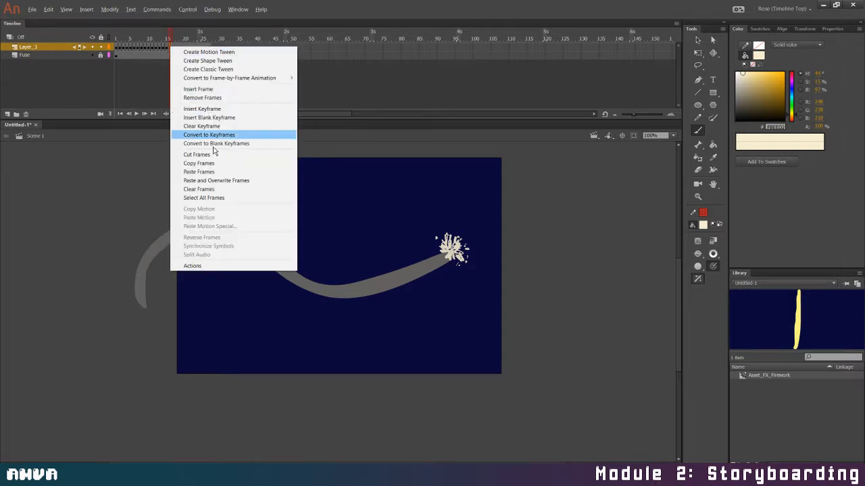
left_click(219, 180)
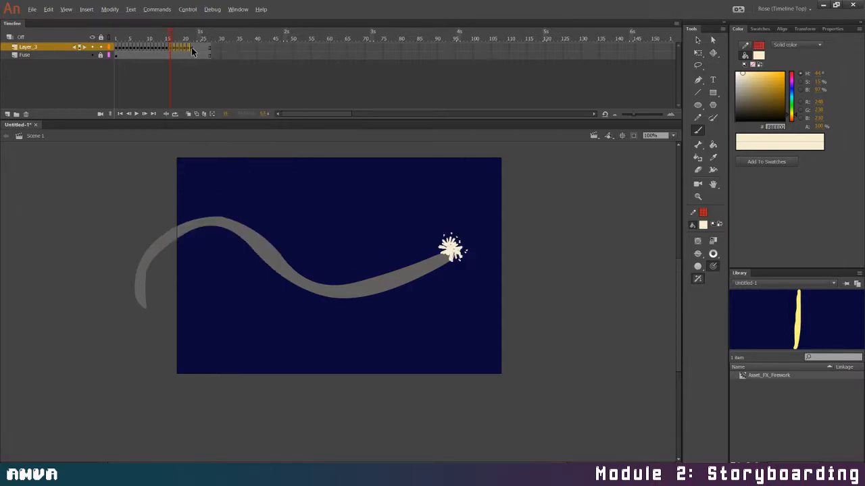
left_click(191, 47)
right_click(192, 48)
left_click(230, 182)
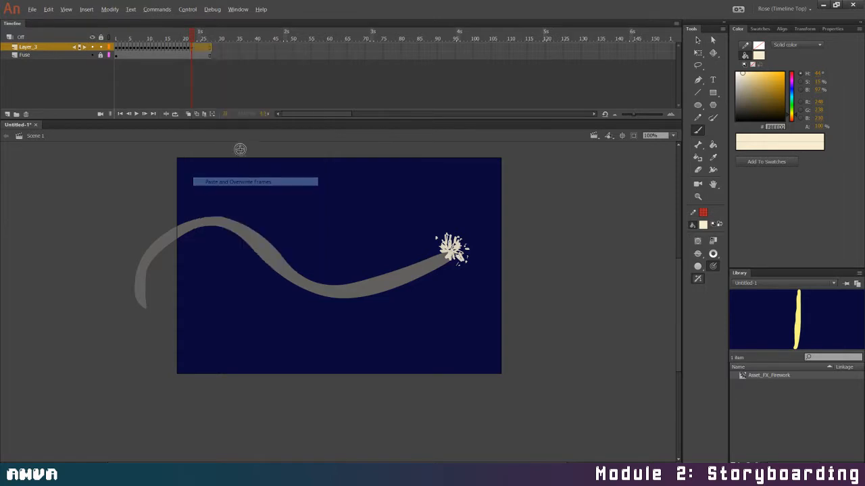
Extend Layer_3 by pasting the copied spark frames at frames 28, 34 and 40
right_click(212, 47)
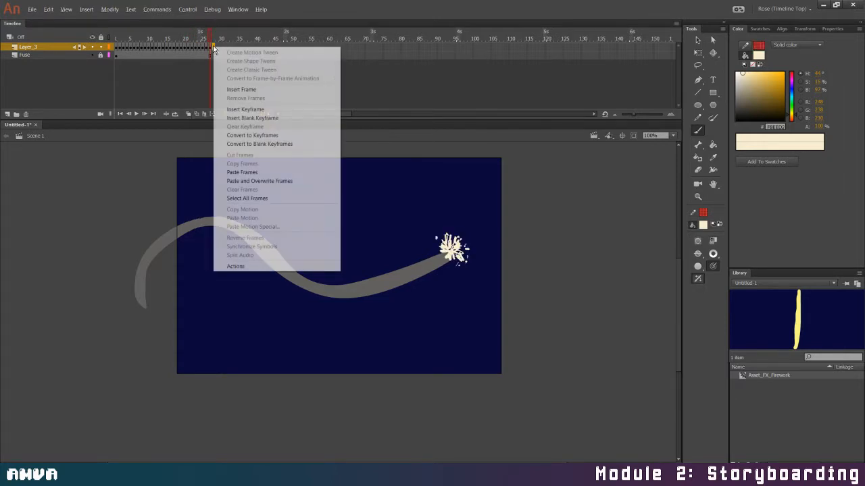
left_click(273, 173)
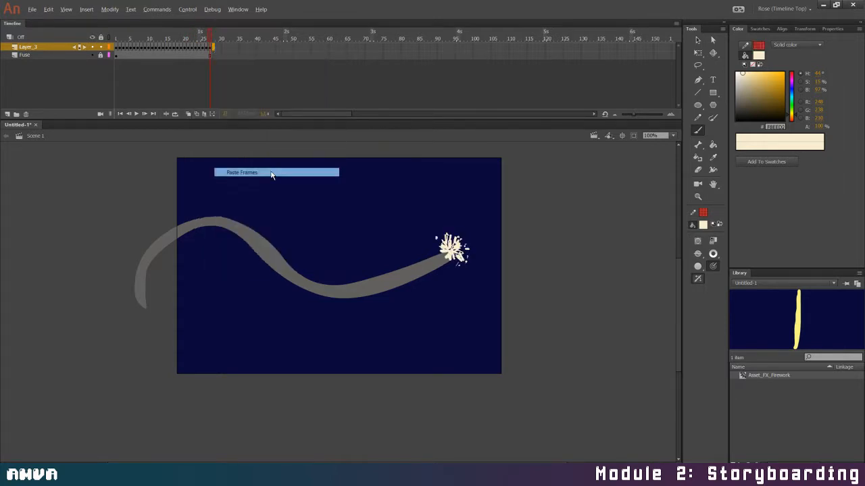
left_click(235, 48)
right_click(236, 48)
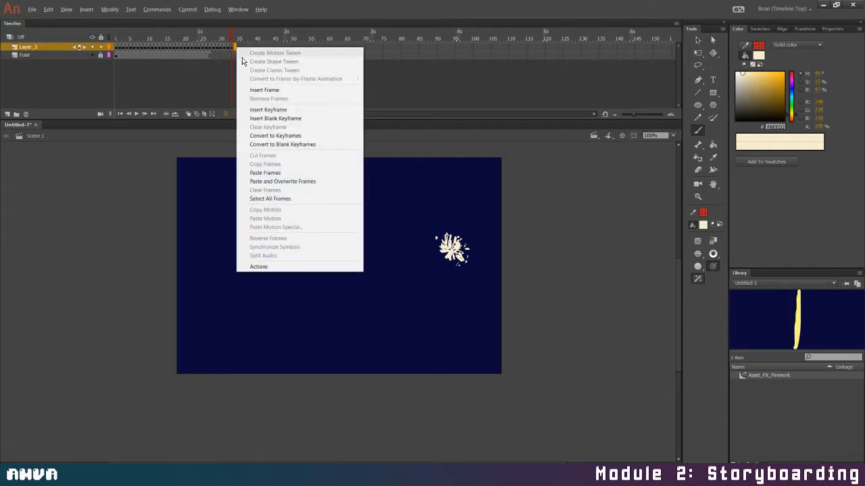
left_click(265, 173)
left_click(256, 47)
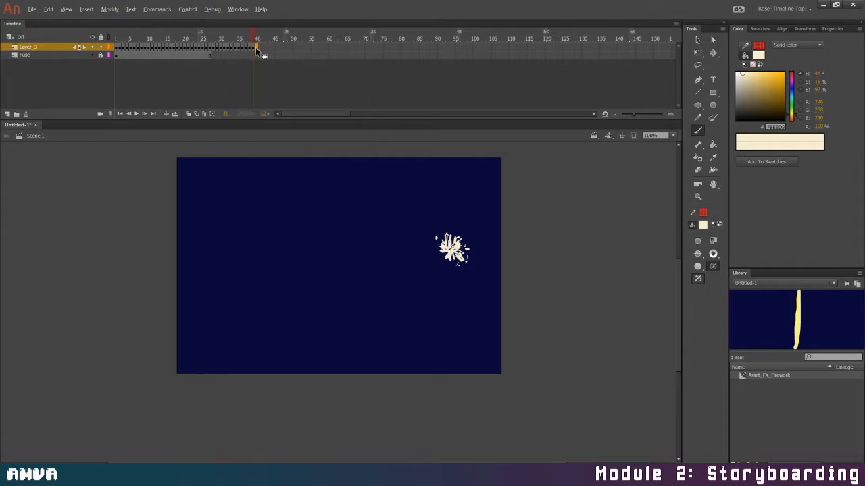
right_click(256, 48)
left_click(264, 173)
Paste the copied spark frames three more times on Layer_3, at frames 46, 52 and 58
left_click(277, 48)
right_click(277, 47)
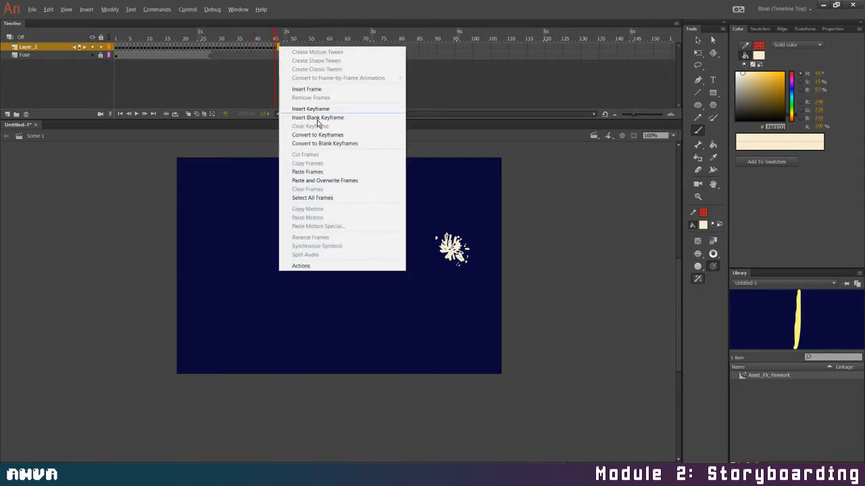
left_click(320, 173)
left_click(300, 47)
right_click(300, 48)
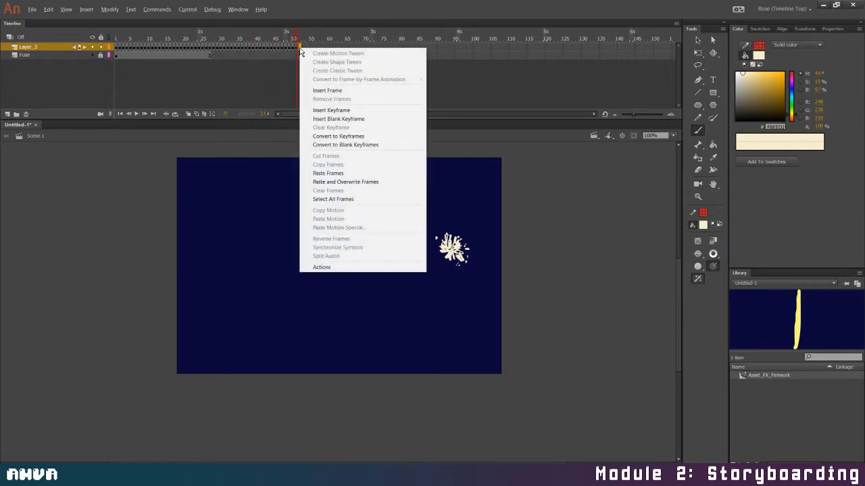
left_click(328, 173)
left_click(321, 48)
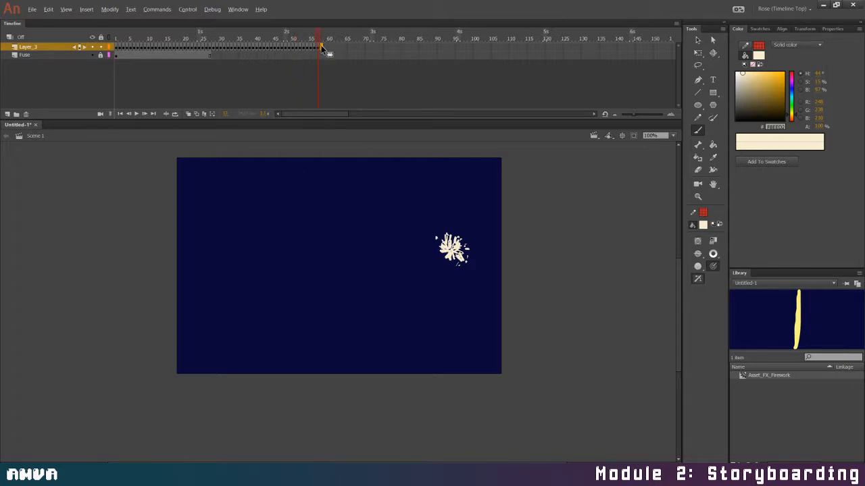
right_click(322, 47)
left_click(358, 172)
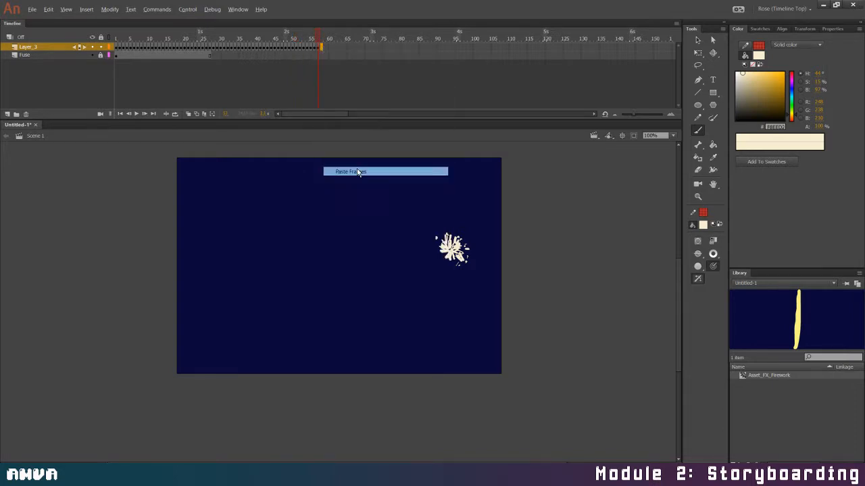
Play the extended spark animation from frame 1
left_click(341, 48)
left_click_drag(340, 38, 80, 54)
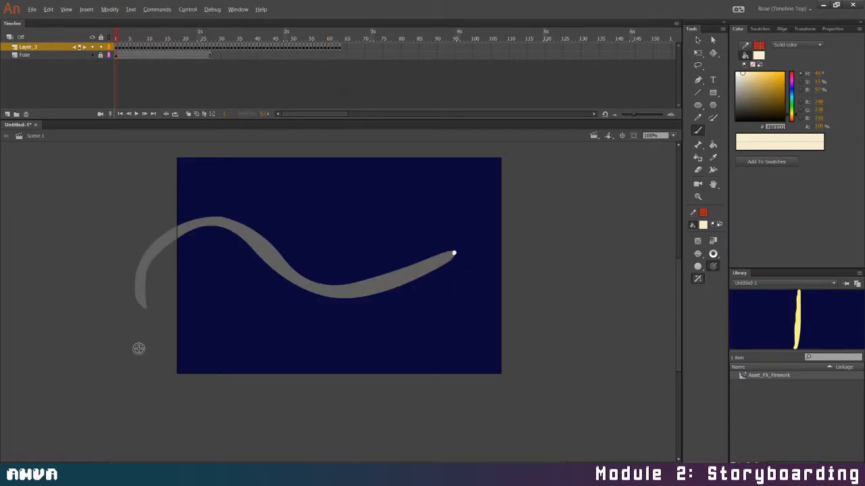
left_click(137, 114)
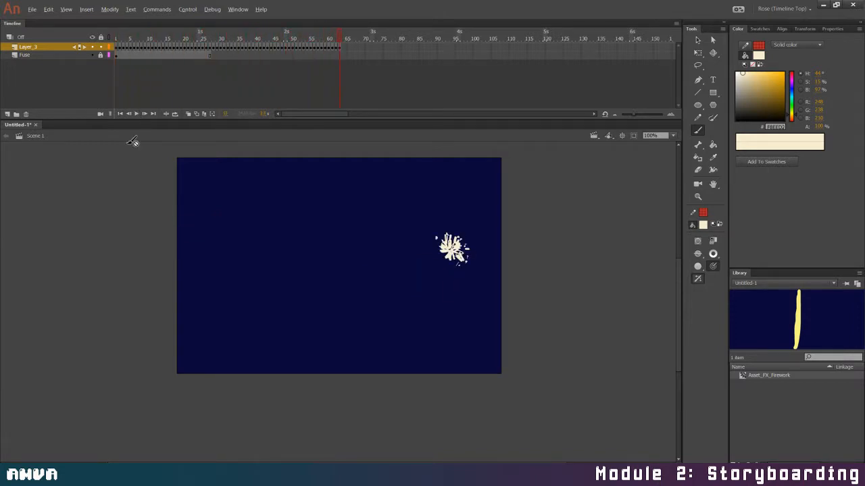
Return to frame 1 and cut the spark layer Layer_3 out of the main scene
mouse_move(341, 38)
left_mouse_down()
mouse_move(203, 37)
mouse_move(57, 54)
left_mouse_up()
left_click(32, 47)
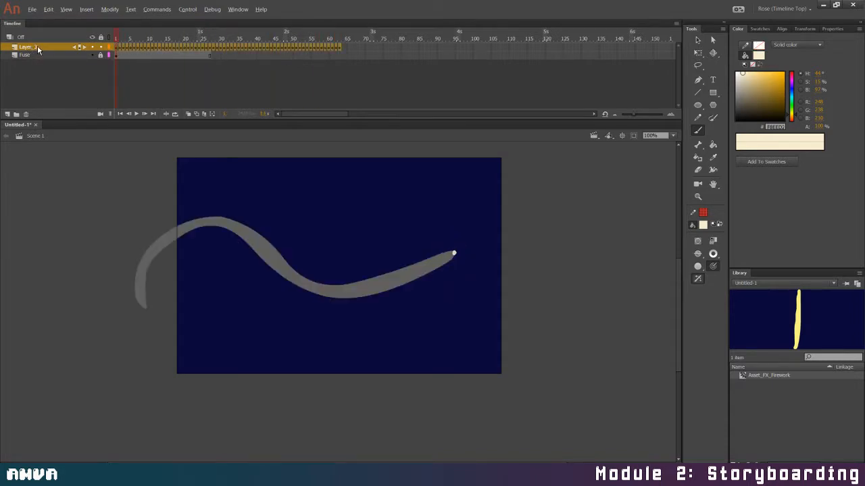
right_click(37, 46)
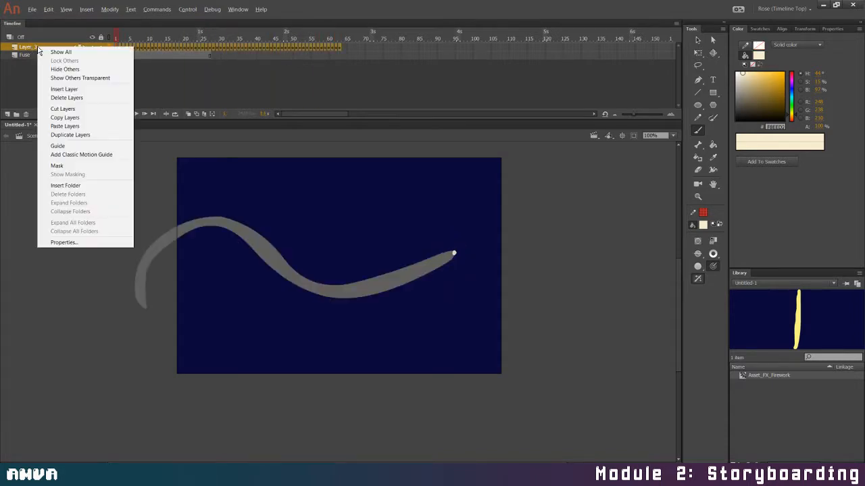
left_click(63, 109)
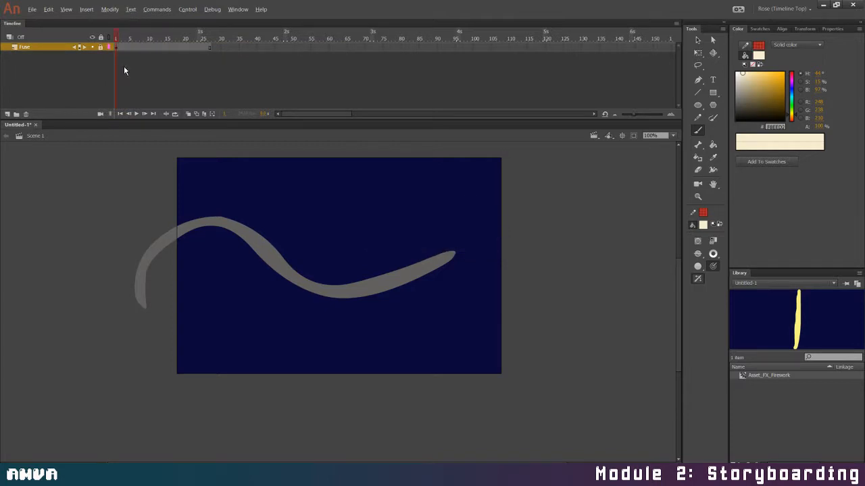
Create a new movie clip symbol named Asset_FX_FuseSpark
left_click(86, 10)
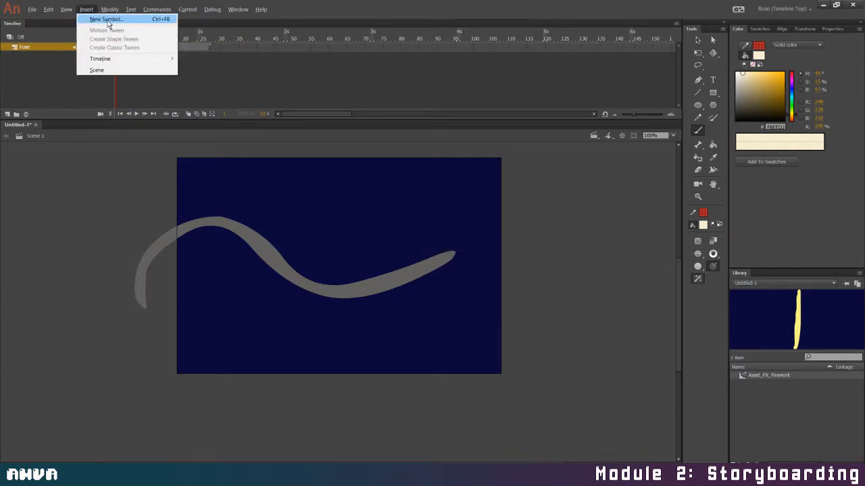
left_click(107, 21)
type("Asset_FX_FuseSpark")
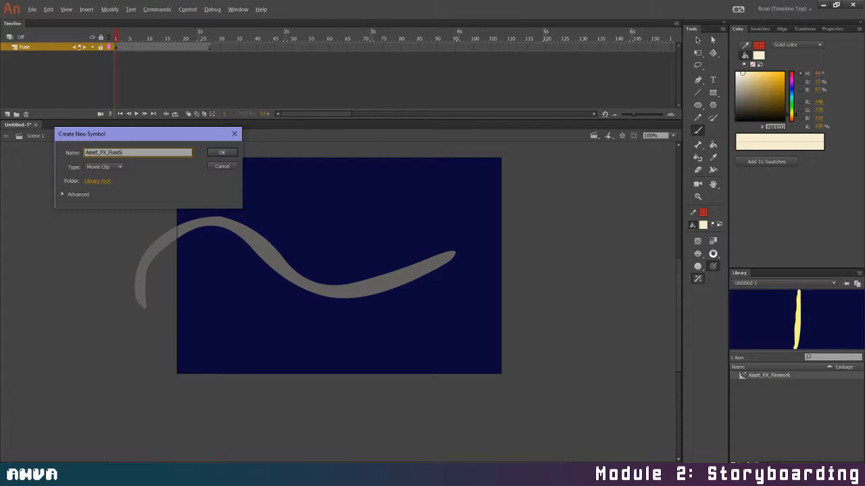
left_click(223, 152)
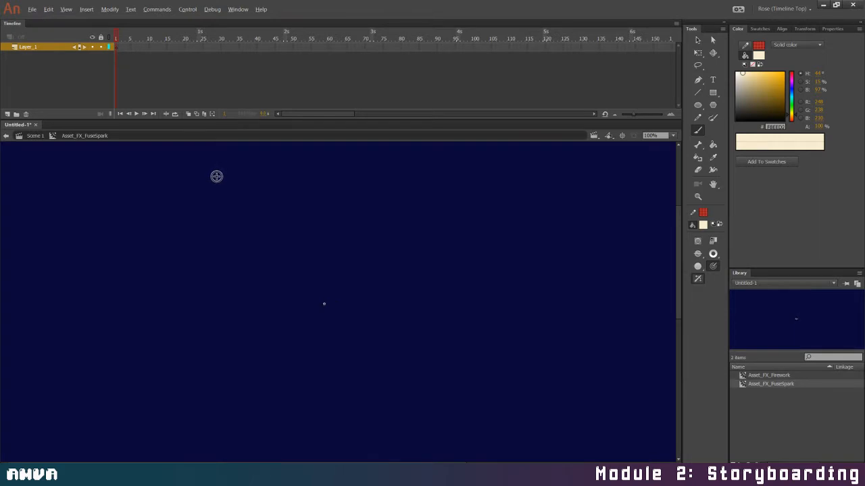
Paste the cut spark layer Layer_3 into the Asset_FX_FuseSpark symbol and return to Scene 1
right_click(41, 48)
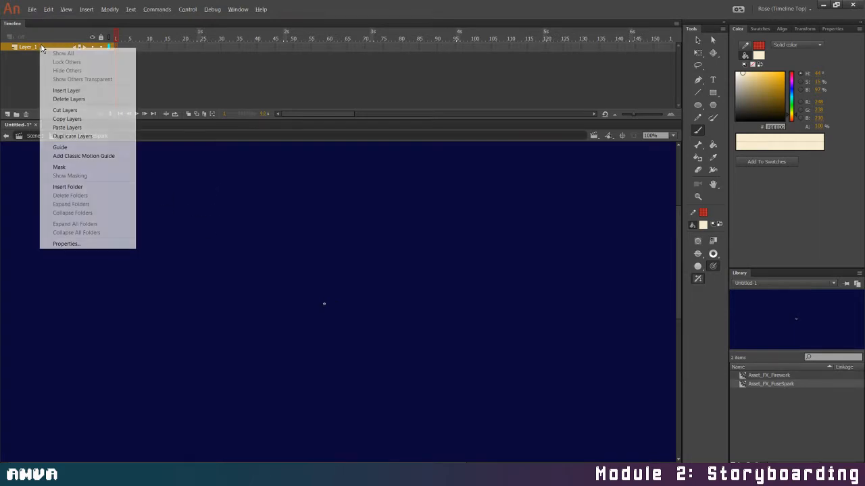
left_click(75, 127)
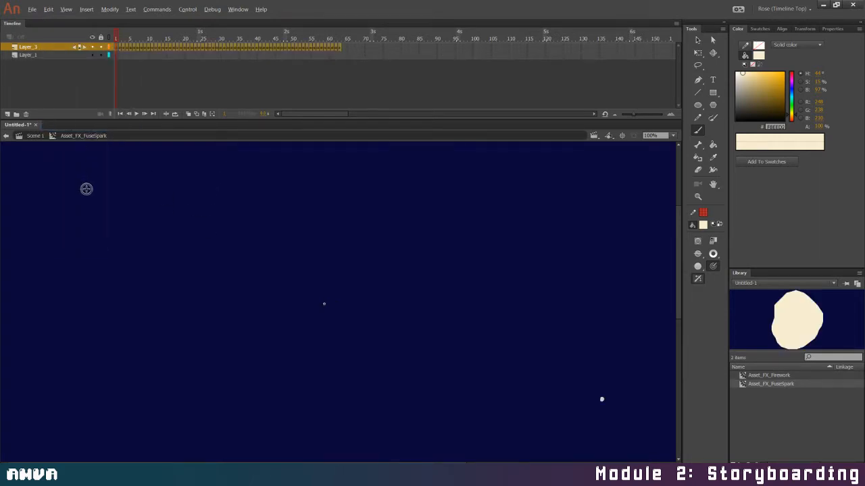
left_click(35, 137)
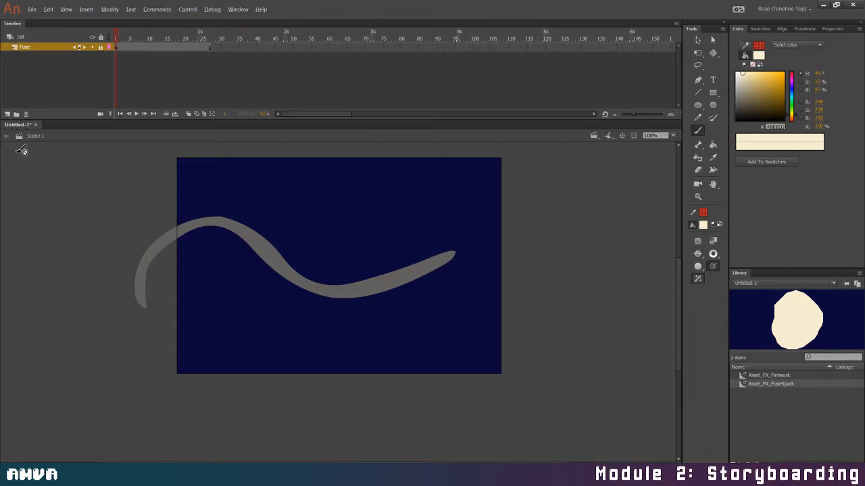
Add a new layer above the Fuse layer in the main scene and name it Spark
left_click(7, 114)
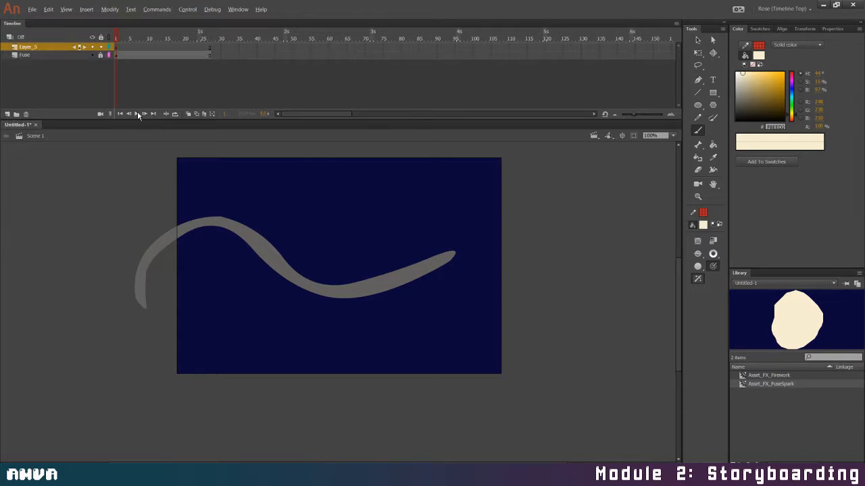
double_click(35, 50)
type("Spark")
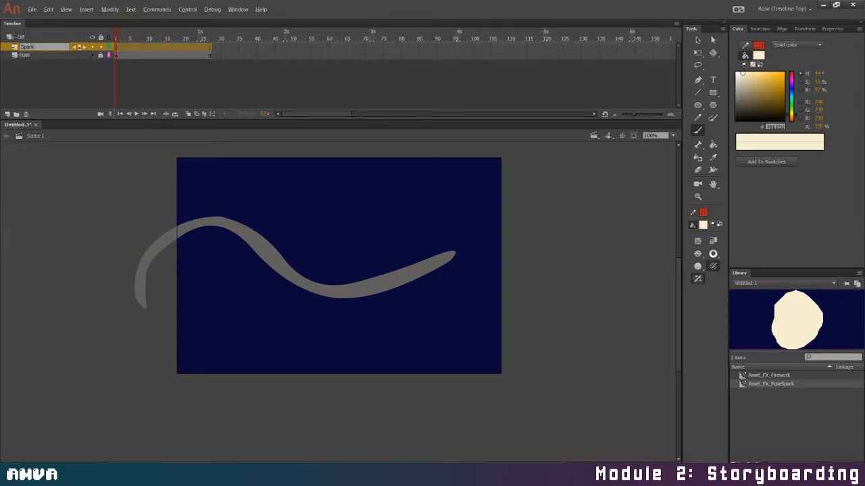
key("Return")
Place an instance of Asset_FX_FuseSpark on the Spark layer at the free tip of the grey fuse
key("v")
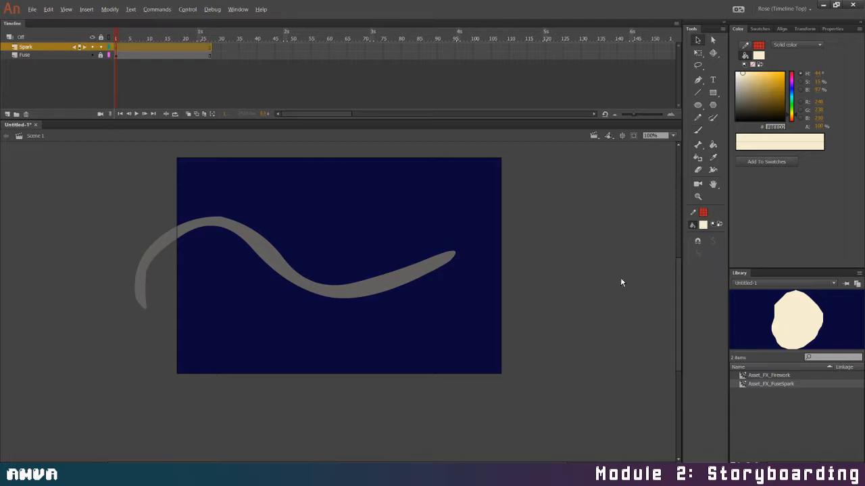
left_click_drag(453, 259, 453, 251)
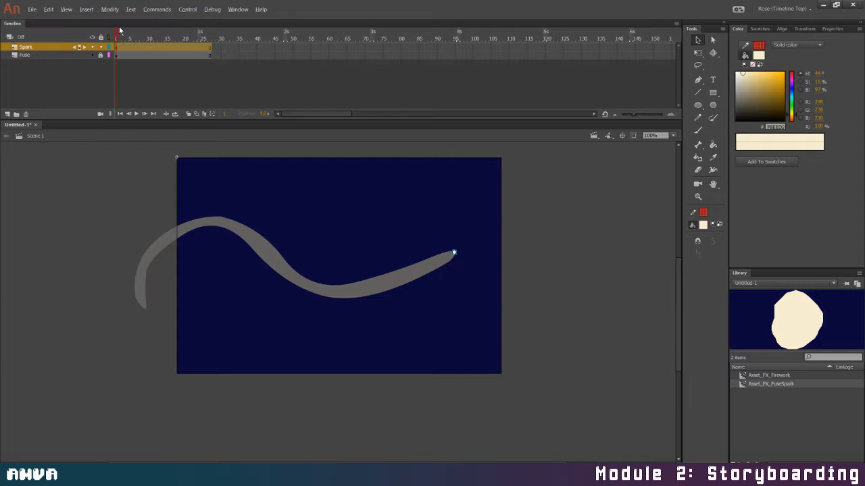
left_click_drag(119, 30, 135, 37)
left_click(455, 252)
Add a Glow filter to the spark instance and make the glow colour white
left_click(824, 28)
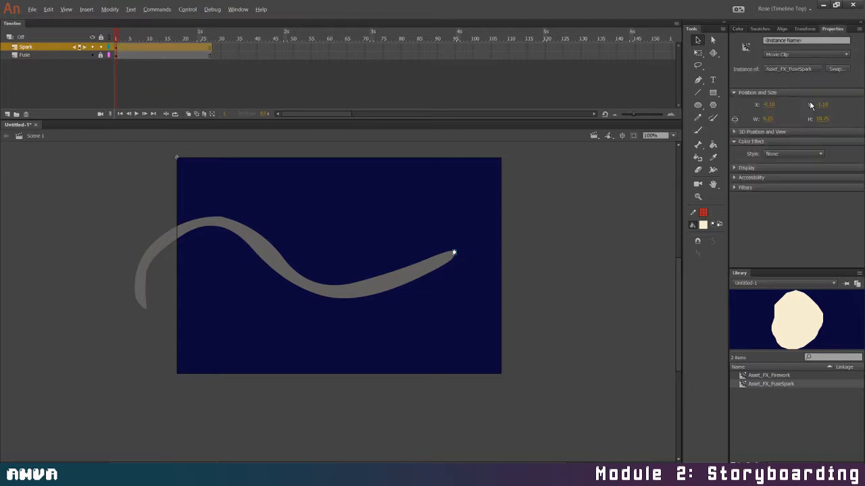
left_click(750, 168)
left_click(751, 169)
left_click(747, 188)
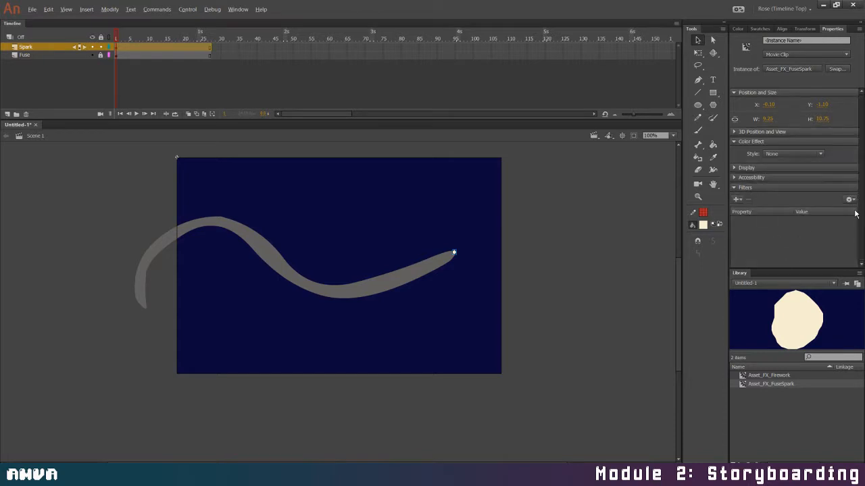
left_click(736, 199)
left_click(760, 248)
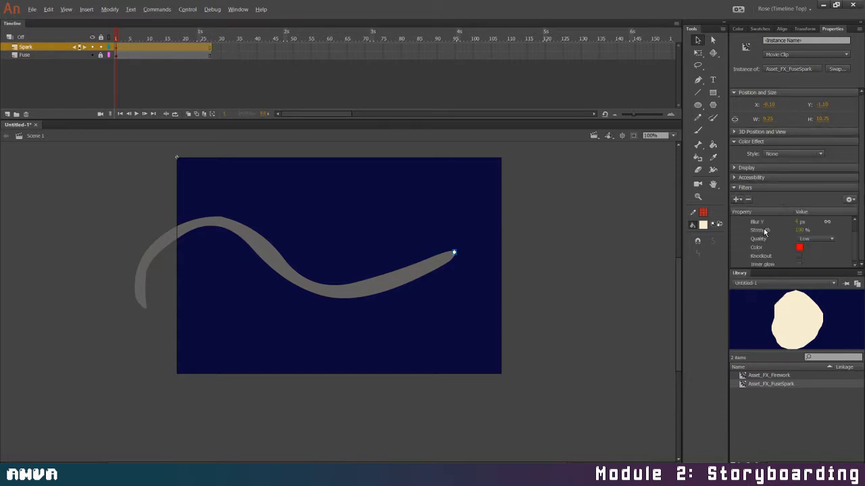
left_click(796, 249)
left_click(674, 304)
Set the spark's glow to High quality, 10 px blur and 136% strength, leaving Knockout and Inner glow off
left_click(815, 239)
left_click(811, 267)
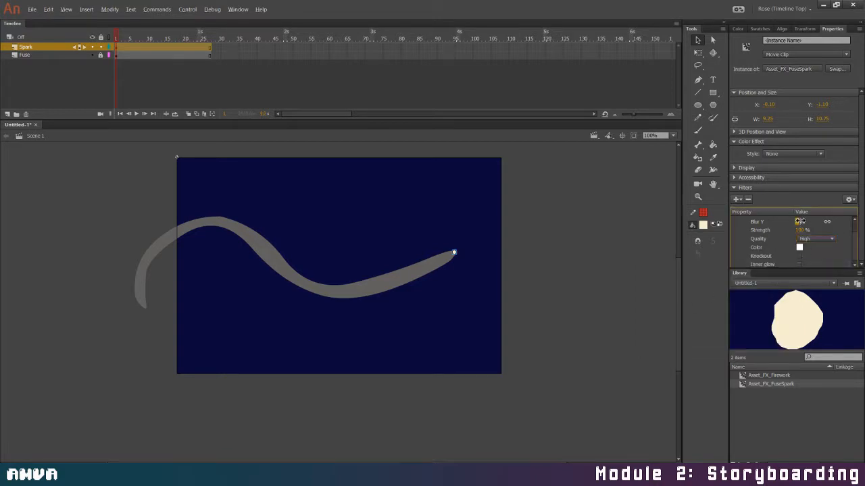
left_click_drag(800, 221, 798, 221)
left_click_drag(802, 231, 856, 248)
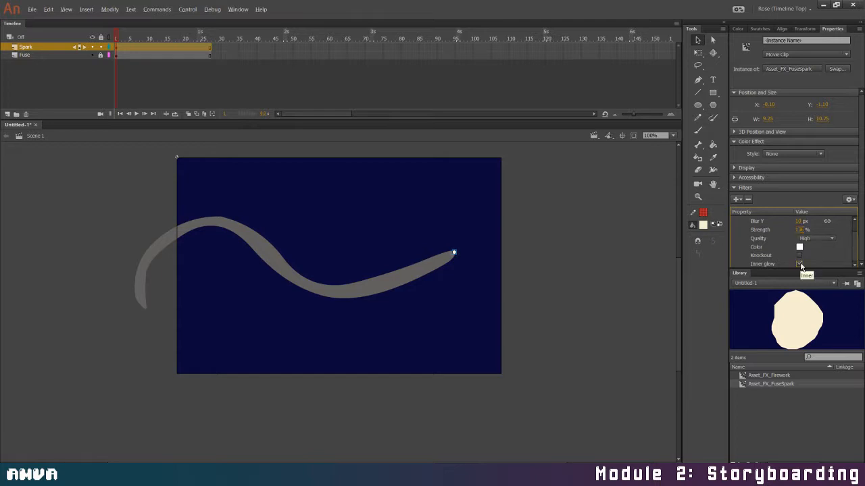
left_click(799, 256)
left_click(799, 258)
Test the movie to preview the glowing spark at the fuse tip and close the preview
key("ctrl+Return")
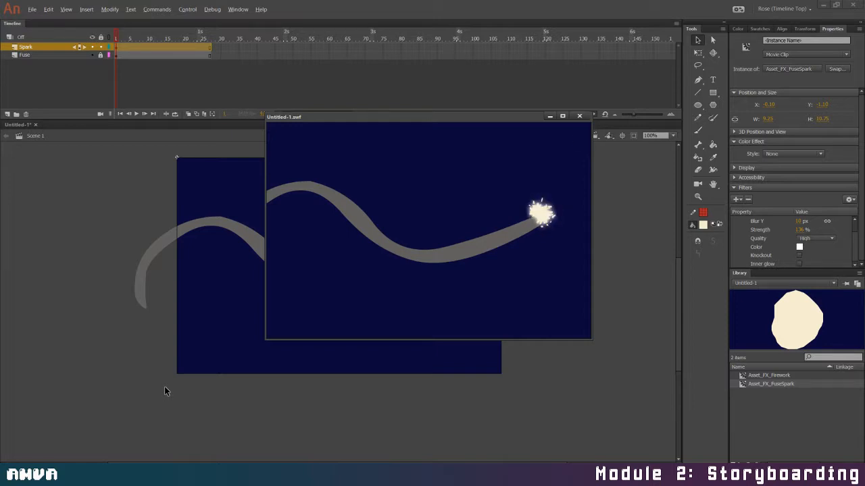
left_click(579, 116)
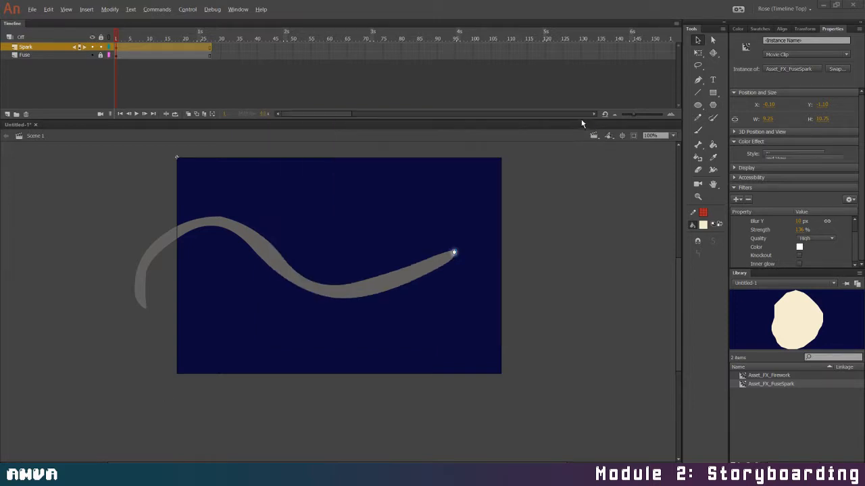
Keyframe the Spark layer at frames 4, 7 and 10, moving the spark farther along the fuse each time
left_click(129, 54)
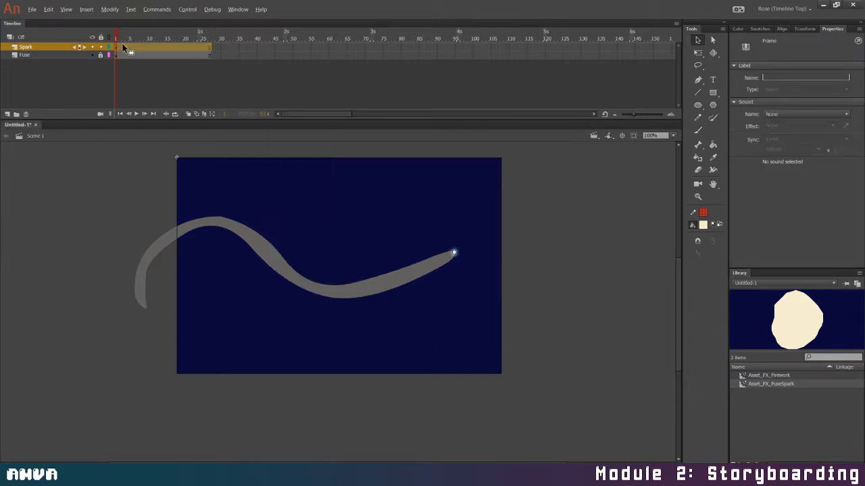
left_click(126, 51)
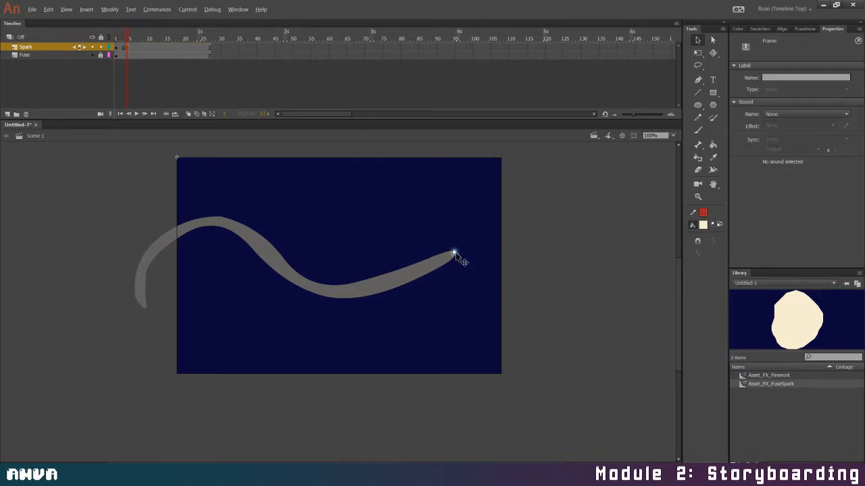
left_click_drag(450, 255, 440, 260)
left_click(433, 279)
left_click(136, 51)
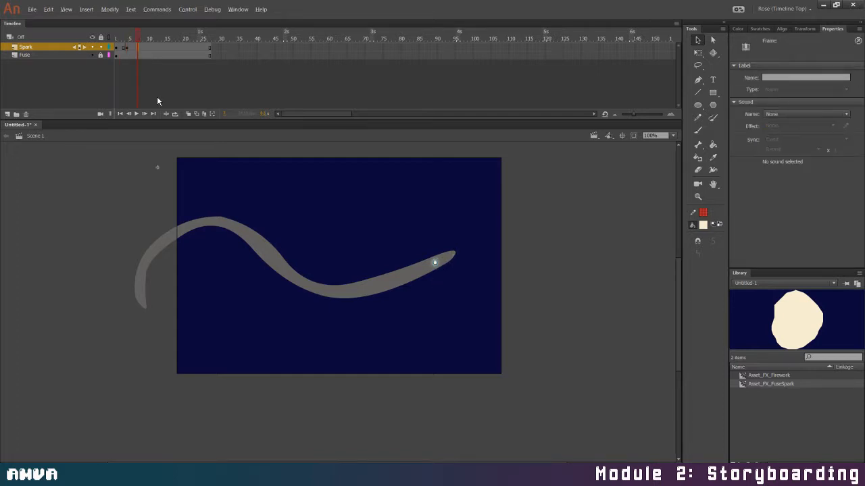
left_click_drag(417, 274, 409, 276)
left_click(147, 53)
left_click(383, 283)
Keyframe the Spark layer at frames 13, 16 and 19, moving the spark through the fuse's lower bend and up its slope
left_click(158, 52)
left_click_drag(381, 284, 348, 295)
left_click(168, 52)
left_click_drag(323, 292, 318, 289)
left_click(181, 53)
left_click_drag(319, 285, 287, 270)
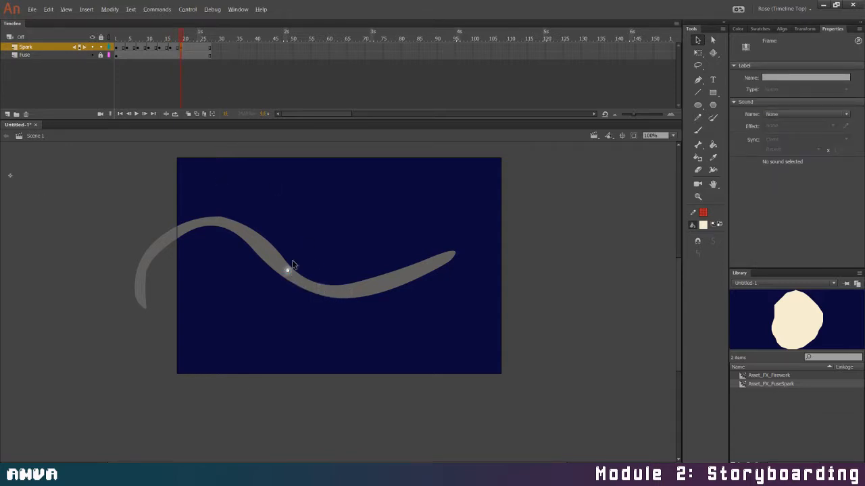
Keyframe the Spark layer at frames 22 and 25, moving the spark up toward the fuse's upper bend
left_click(193, 51)
left_click_drag(287, 270, 263, 250)
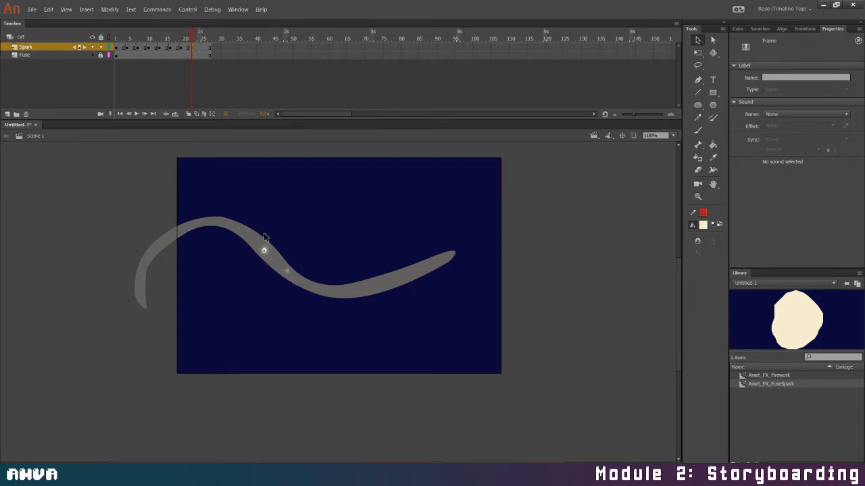
left_click(202, 48)
left_click_drag(265, 250, 246, 233)
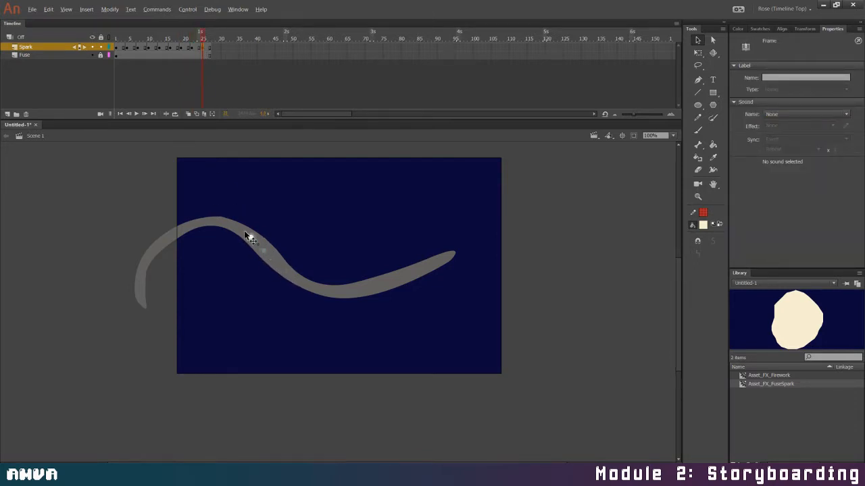
Add keyframes at frame 28 on the Spark and Fuse layers and move the spark to the crest of the fuse's upper bend
left_click(212, 48)
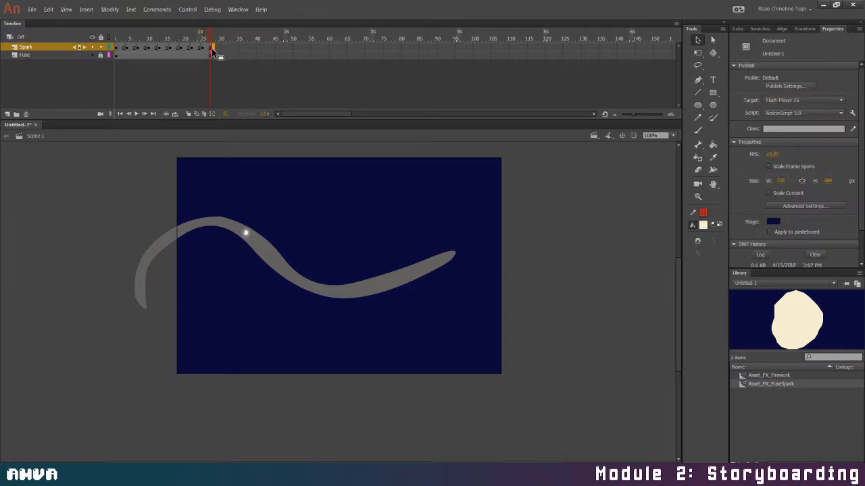
key("F6")
left_click(214, 54)
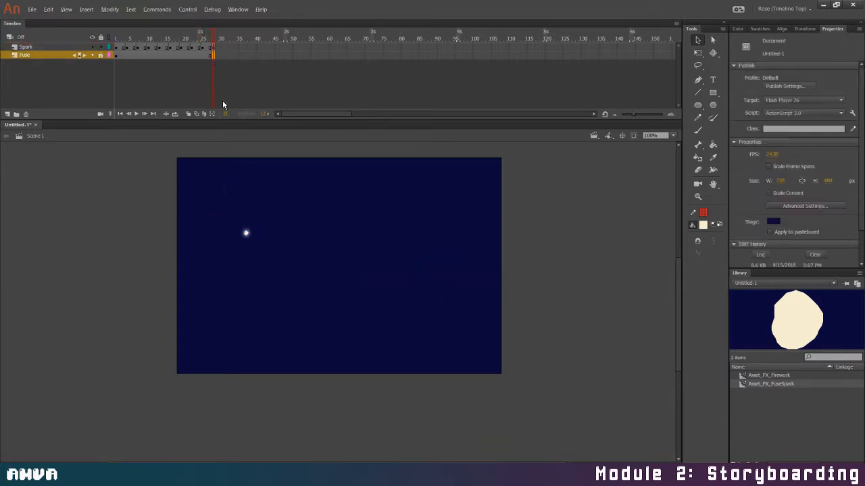
key("F6")
left_click_drag(246, 234, 224, 224)
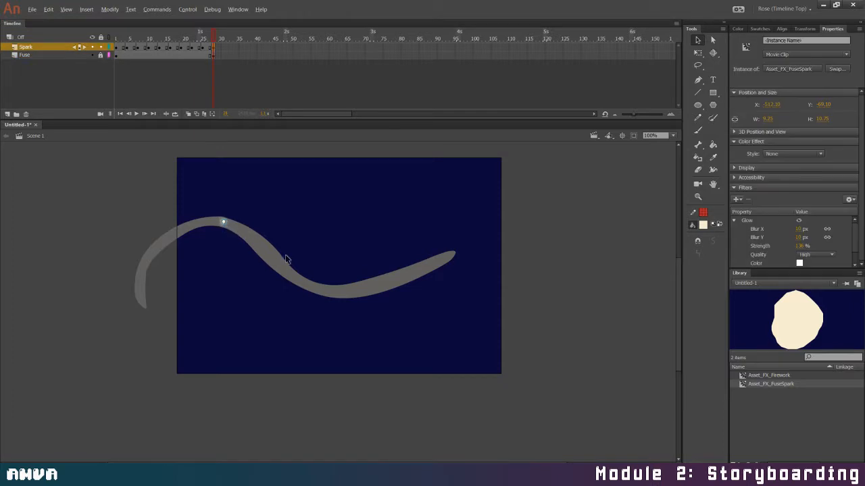
Test the movie to check the spark travelling along the fuse and close the preview
key("ctrl+Return")
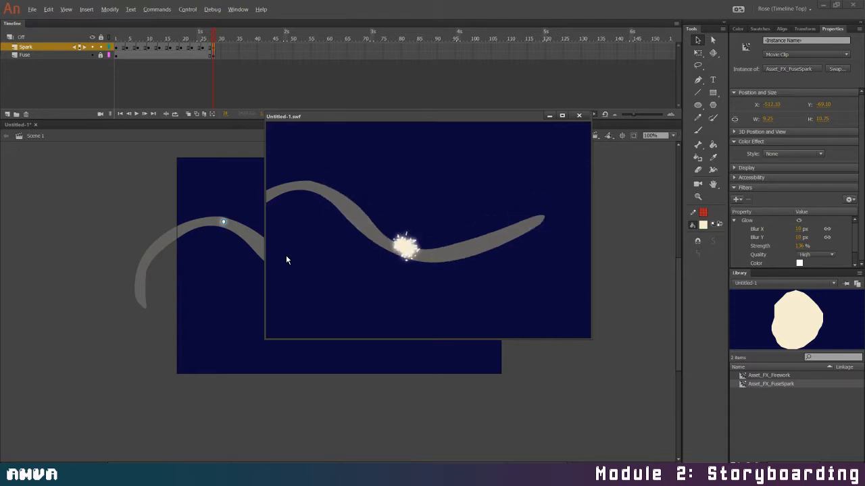
left_click(578, 115)
Insert frames between the early keyframes so the spark holds its first four positions for four frames each
left_click(123, 49)
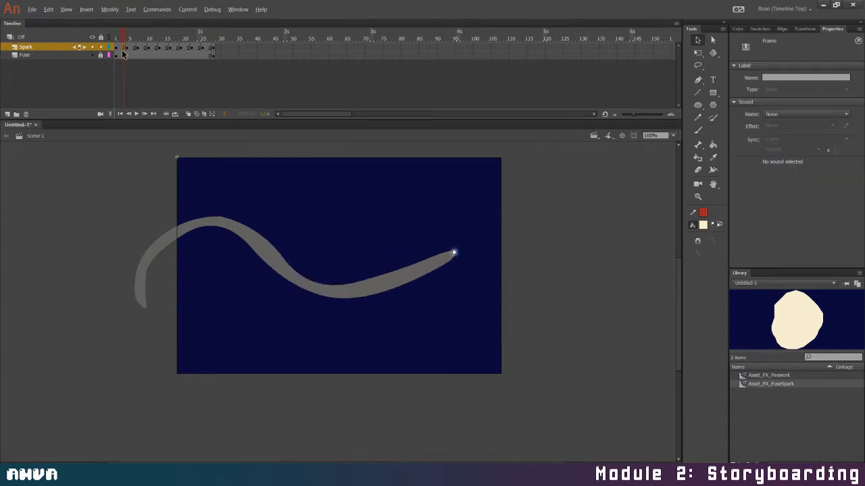
left_click_drag(119, 48, 179, 55)
key("F5")
key("F5")
key("F5")
key("ctrl+z")
key("F5")
left_click(162, 62)
left_click(163, 48)
key("F5")
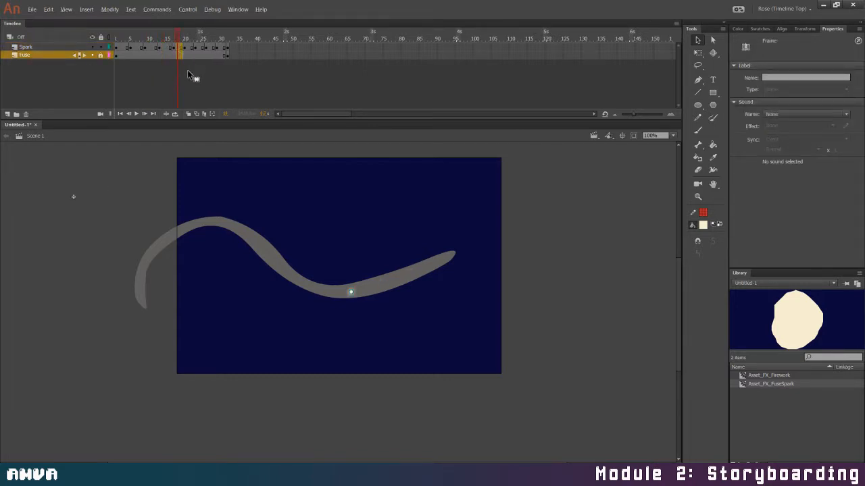
Insert one frame into the spark's fifth hold, around frame 18
left_click(181, 61)
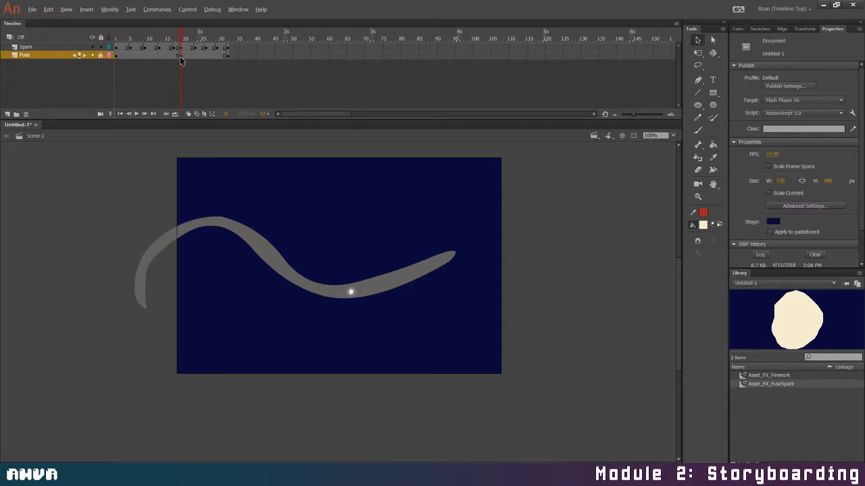
left_click(183, 55)
left_click(179, 56)
left_click(182, 67)
left_click(179, 49)
left_click_drag(192, 48, 237, 54)
key("F5")
key("ctrl+z")
Lengthen the remaining spark holds to four frames each and preview the slower burn in a test movie
left_click(196, 54)
key("F5")
key("F5")
key("F5")
key("F5")
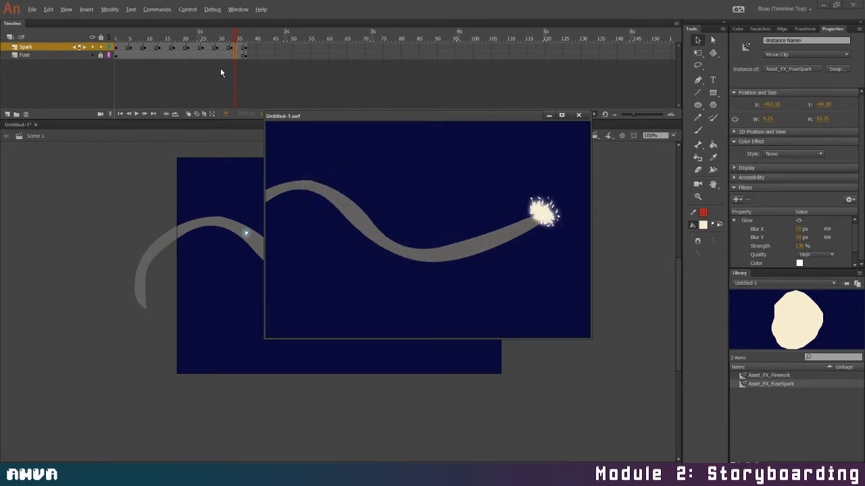
left_click(578, 115)
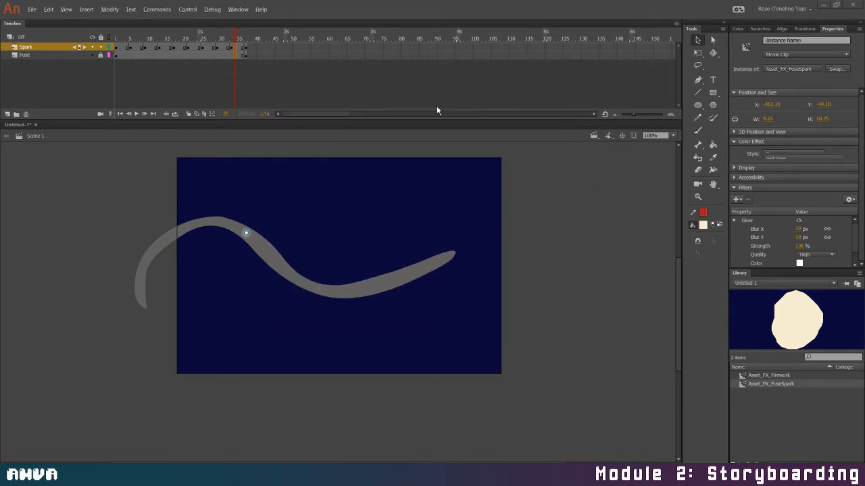
Lengthen the spark's first four holds to five frames each
left_click(122, 52)
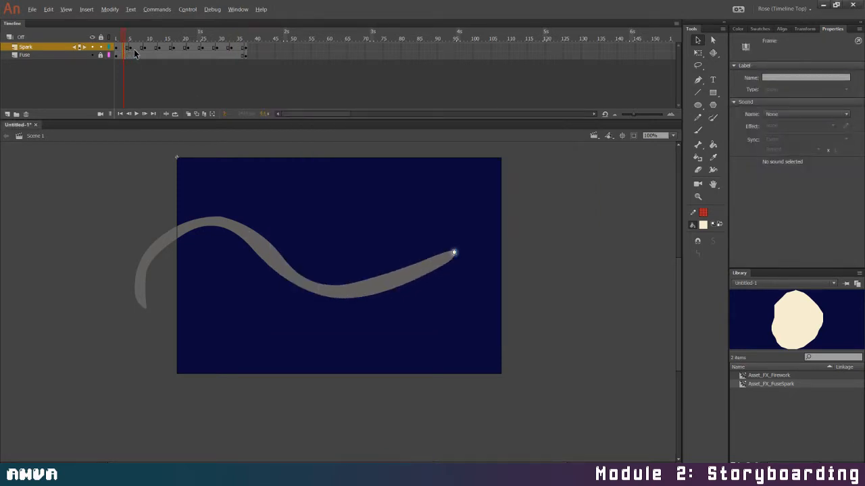
key("F5")
left_click(141, 50)
left_click(159, 50)
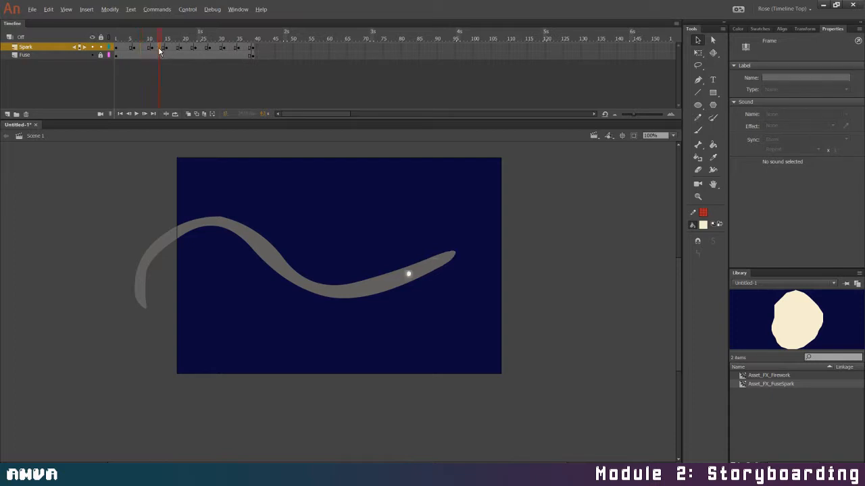
key("F5")
left_click(176, 53)
key("F5")
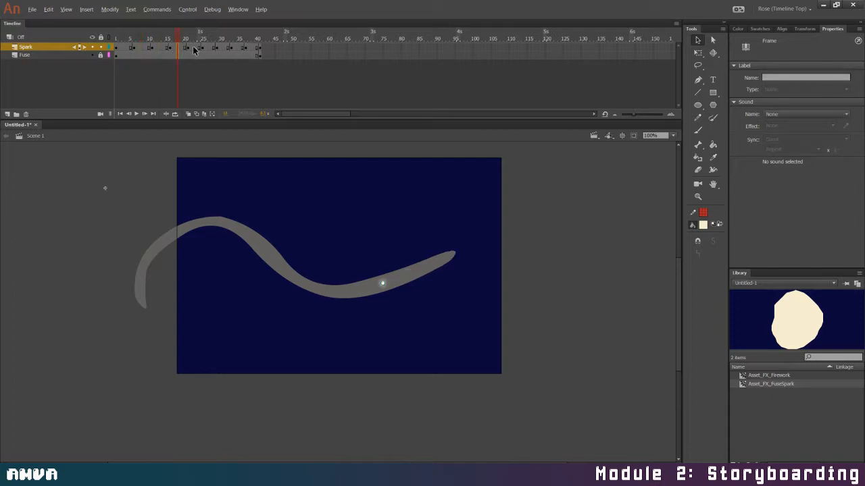
Lengthen the spark's fifth through eighth holds to five frames each by inserting a frame into each one
left_click(194, 56)
left_click(197, 55)
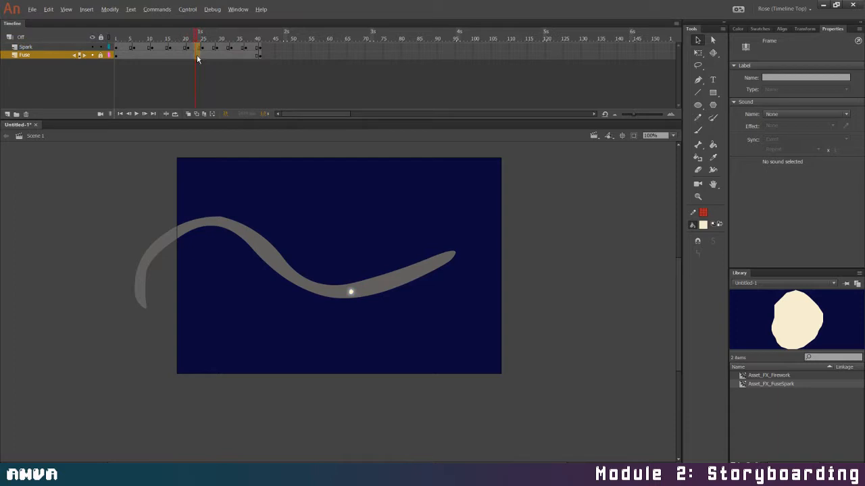
left_click_drag(197, 56, 197, 60)
key("F5")
left_click(202, 52)
left_click(211, 51)
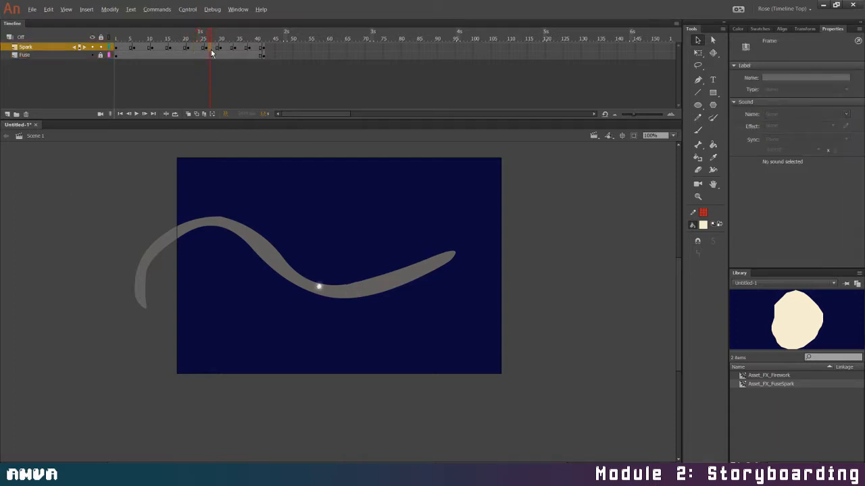
key("F5")
left_click(229, 50)
key("F5")
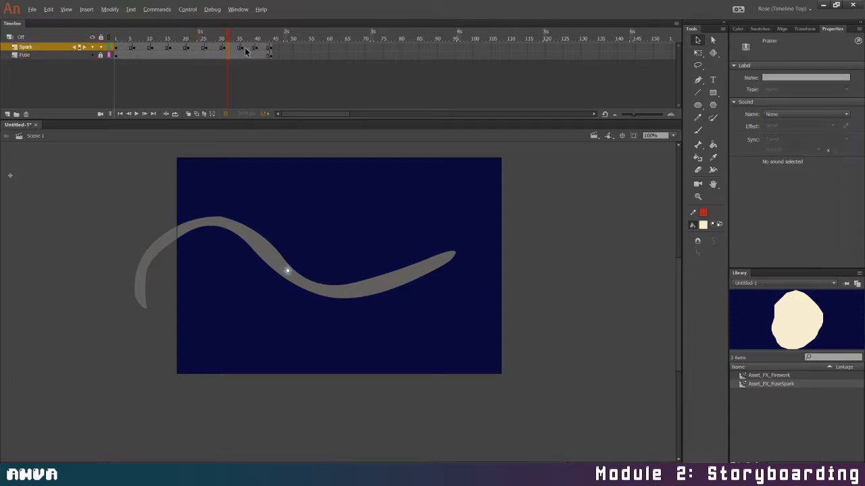
left_click(246, 52)
left_click(249, 56)
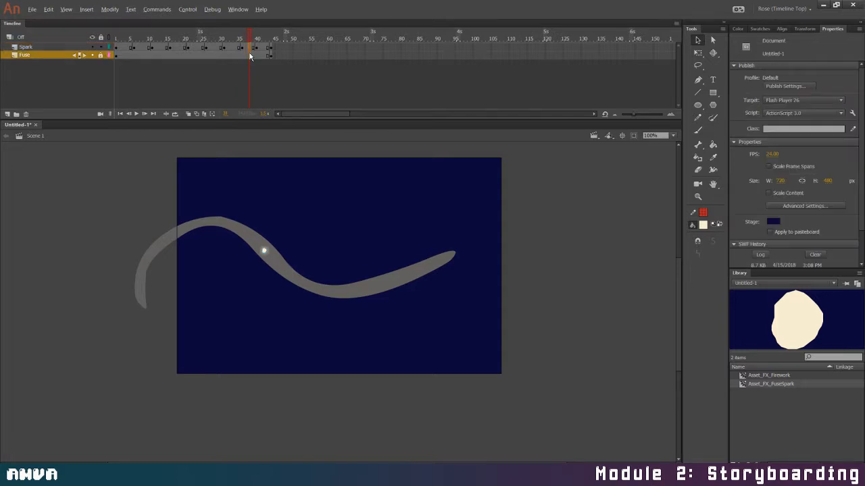
key("F5")
Lengthen the spark's final hold, starting at frame 41, to five frames and preview the animation in a test movie
left_click_drag(264, 50, 265, 57)
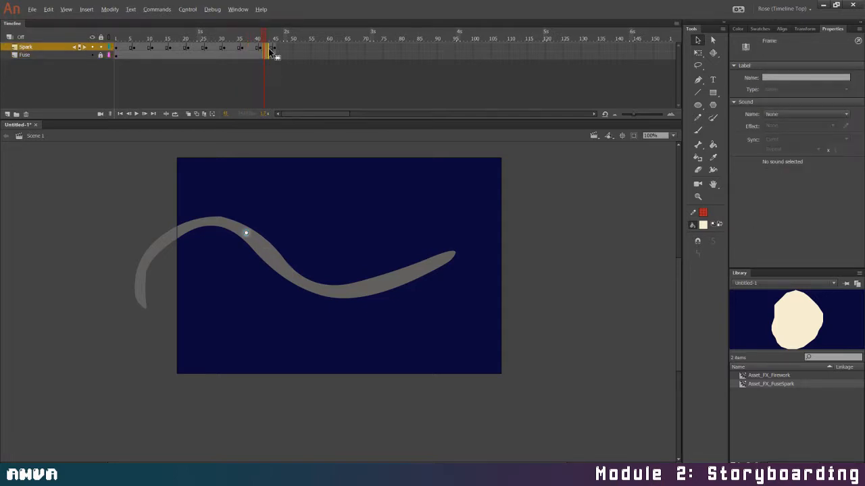
left_click(268, 57)
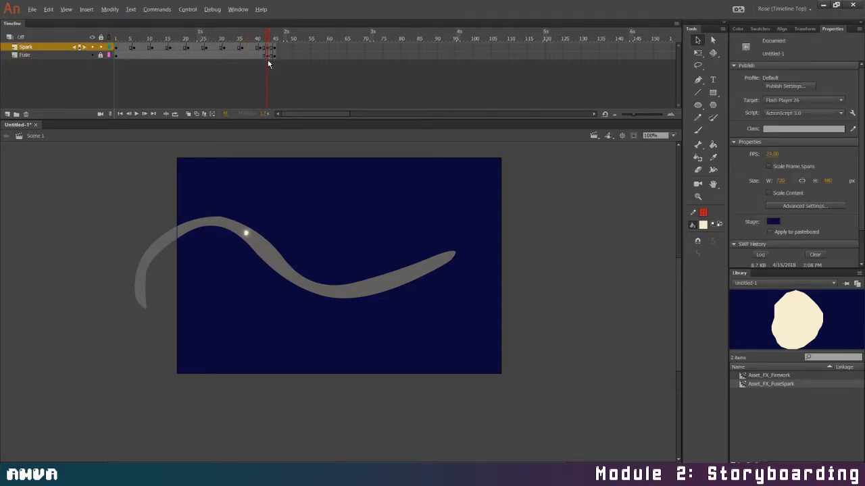
left_click(270, 51)
left_click(268, 56)
mouse_move(268, 57)
left_mouse_down()
mouse_move(264, 49)
mouse_move(267, 61)
left_mouse_up()
left_click(269, 64)
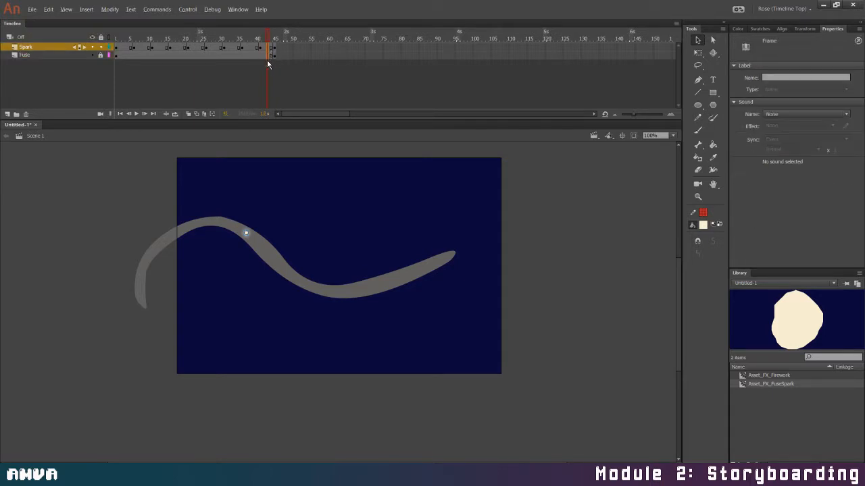
key("shift+F6")
key("F5")
key("ctrl+Return")
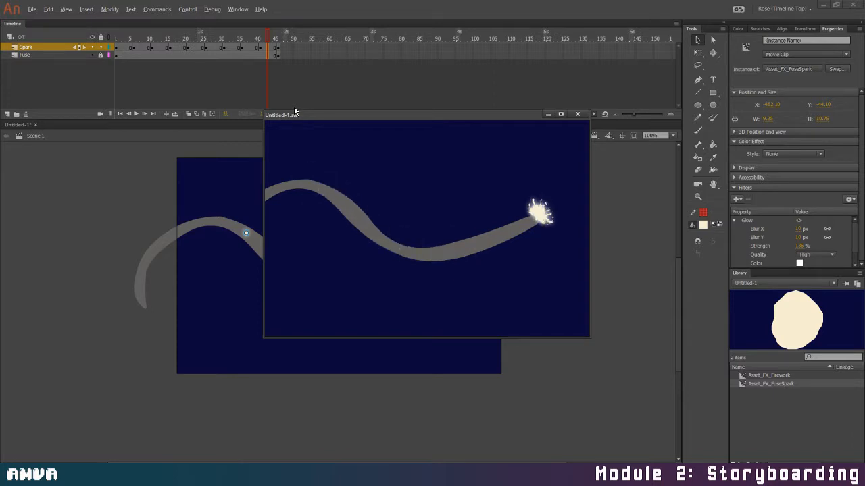
left_click(578, 114)
Apply a classic tween across all the Spark layer's keyframe spans and preview the smoothed movement in a test movie
double_click(269, 48)
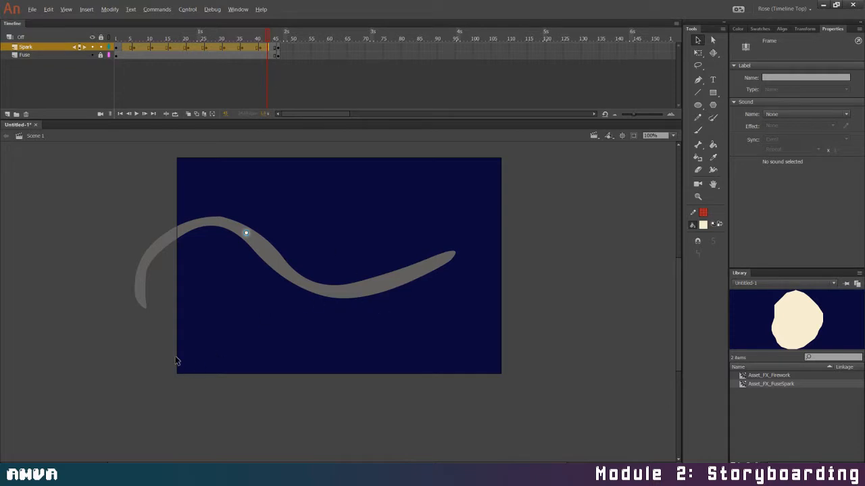
right_click(261, 46)
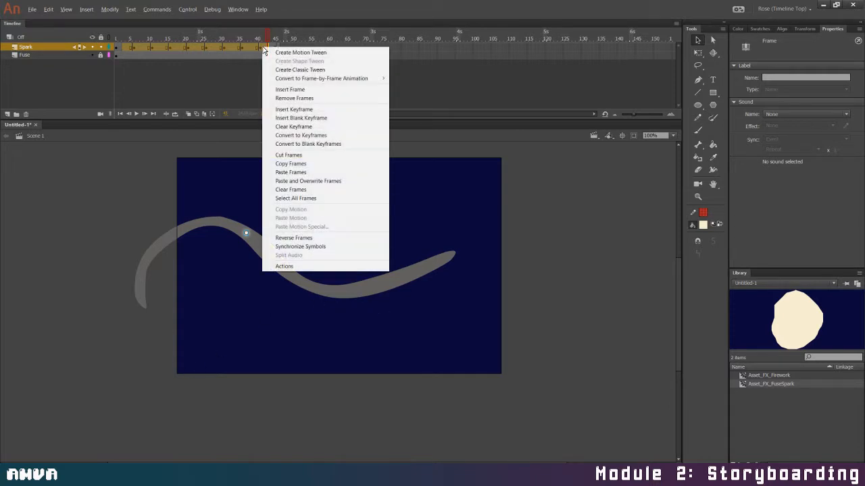
left_click(302, 70)
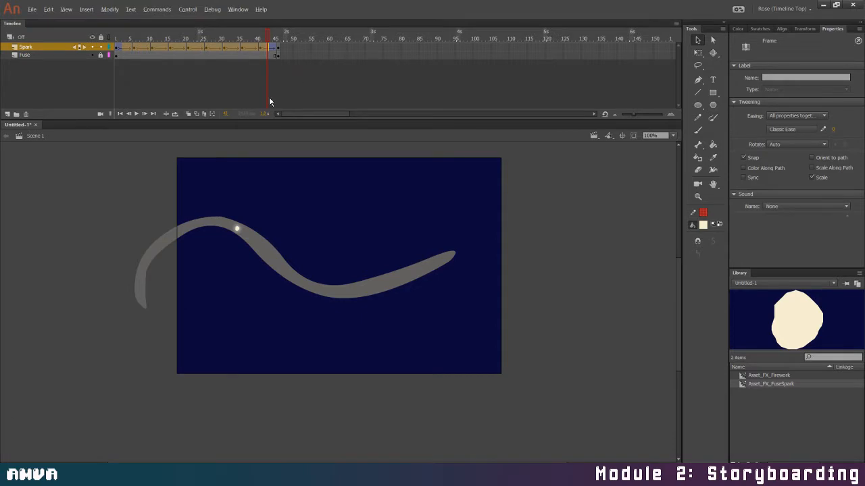
key("ctrl+Return")
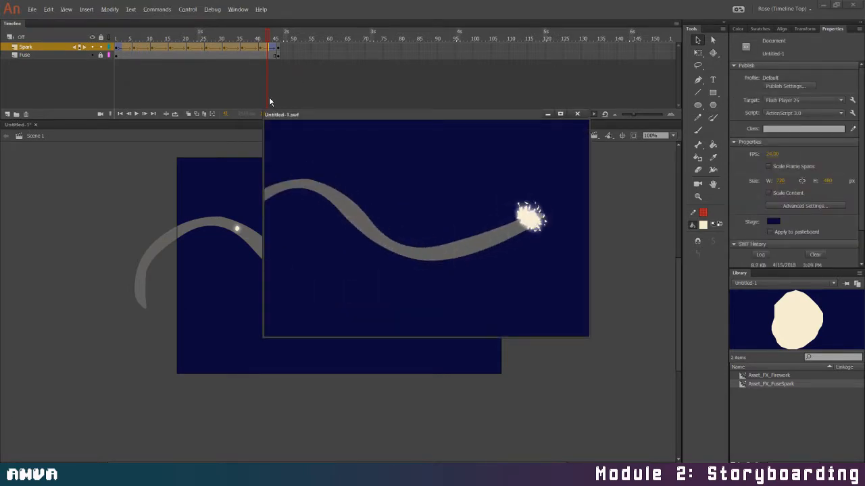
left_click(577, 115)
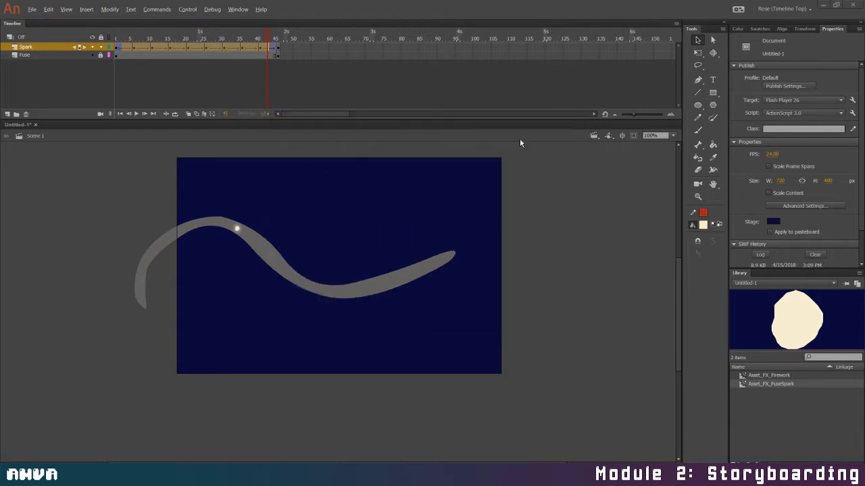
Rotate the spark instance slightly with Free Transform at its keyframes on frames 21 and 26
left_click_drag(271, 33, 189, 37)
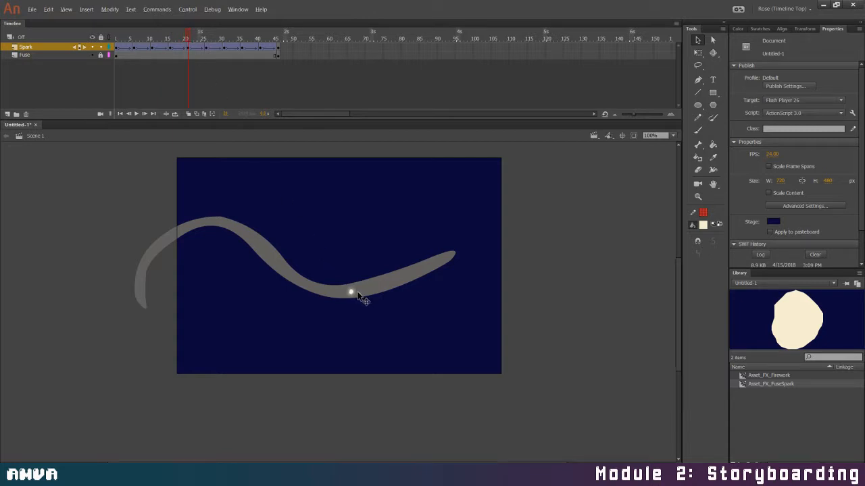
left_click(352, 291)
key("q")
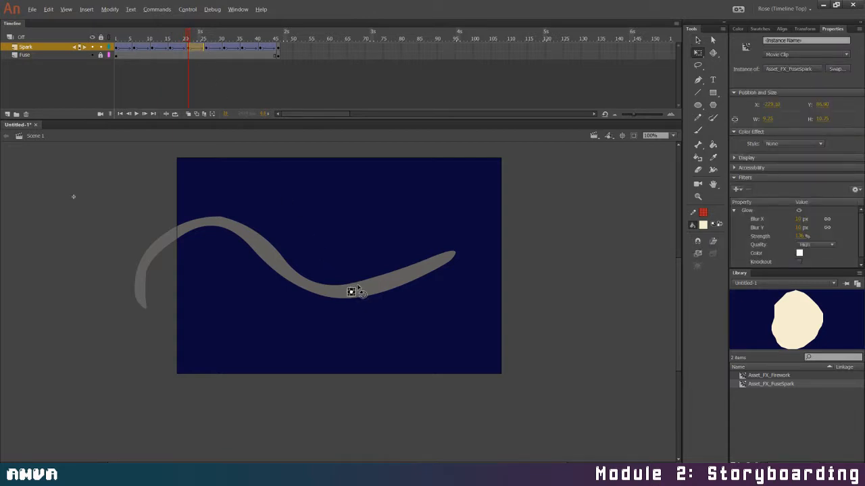
left_click_drag(361, 290, 363, 291)
left_click_drag(187, 36, 206, 35)
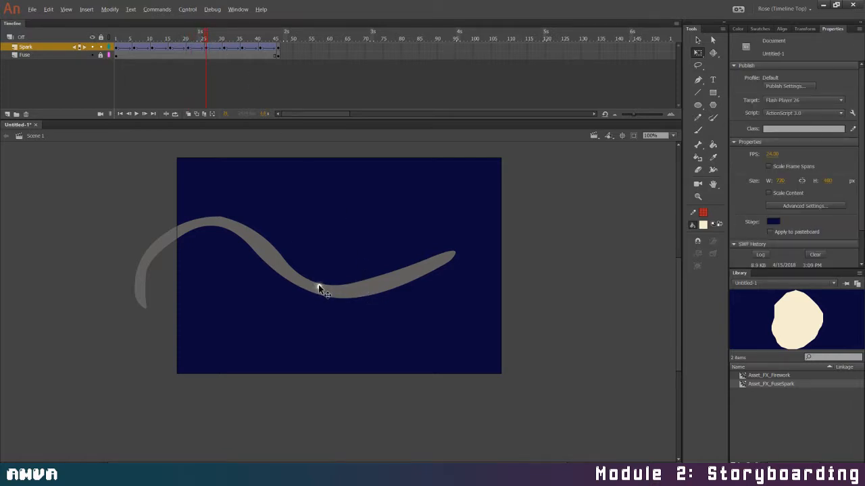
left_click(318, 284)
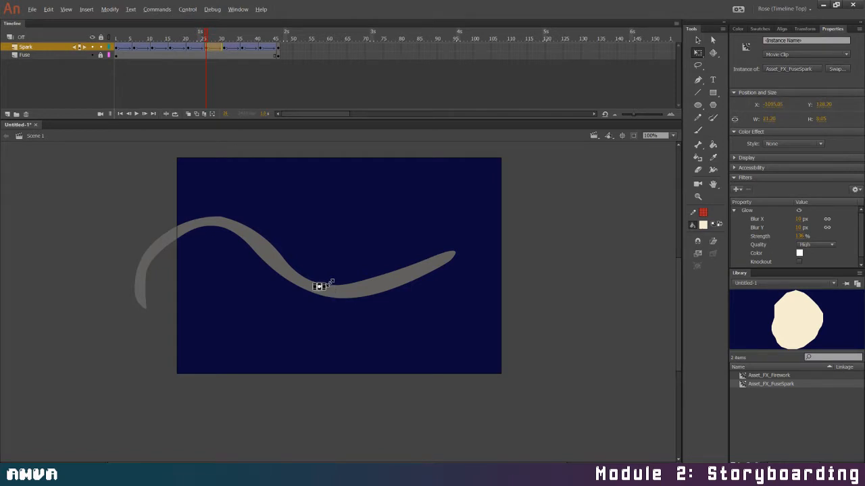
left_click_drag(329, 280, 329, 281)
Rotate the spark instance at the keyframes on frames 31, 36 and 41, and preview the result in a test movie
left_click(224, 49)
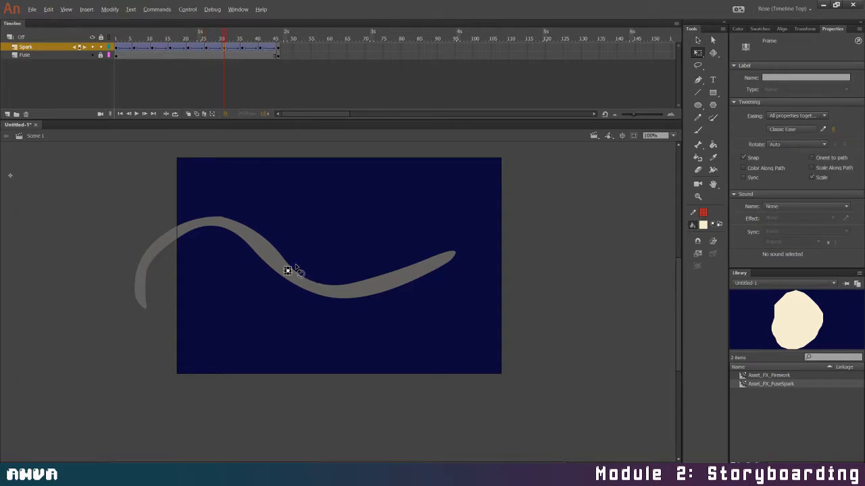
left_click(297, 267)
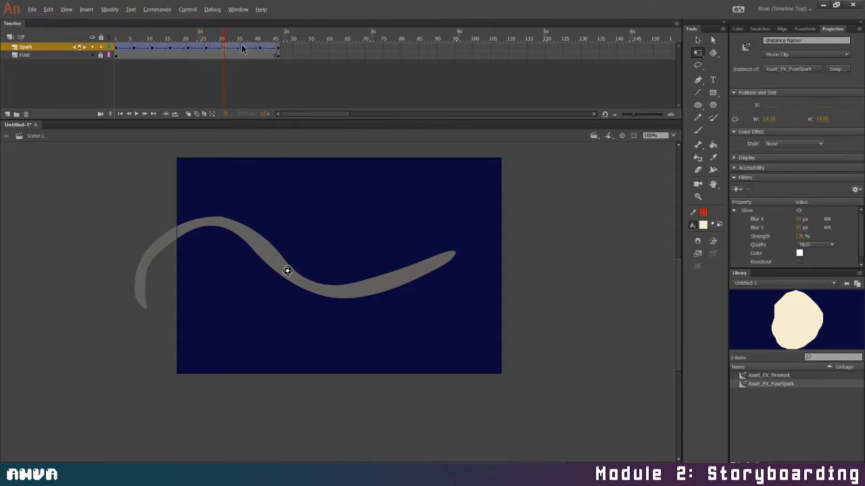
left_click(242, 47)
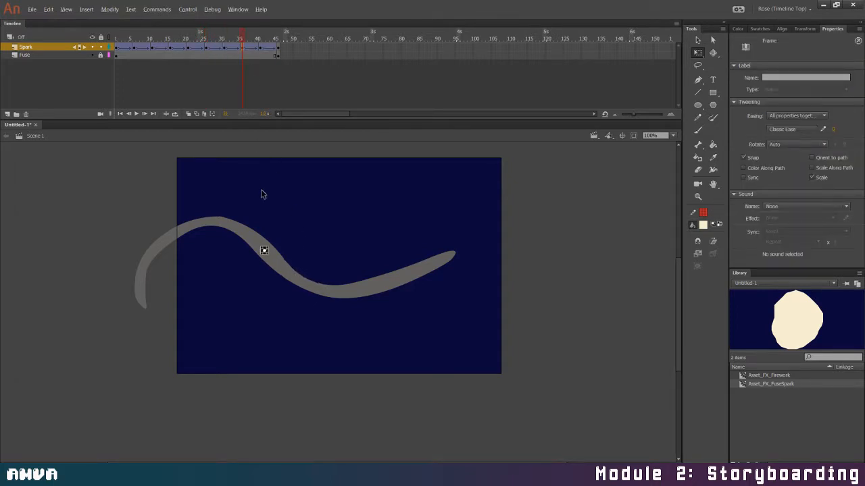
left_click(264, 250)
left_click(261, 49)
left_click(246, 232)
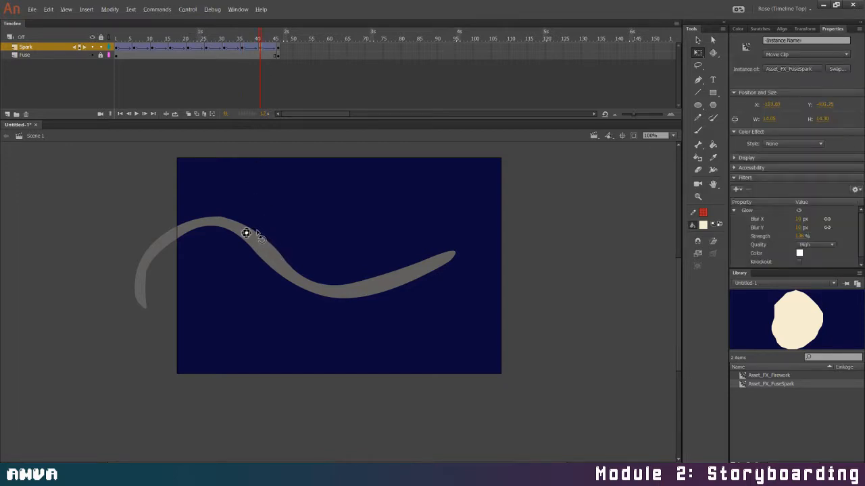
left_click(278, 49)
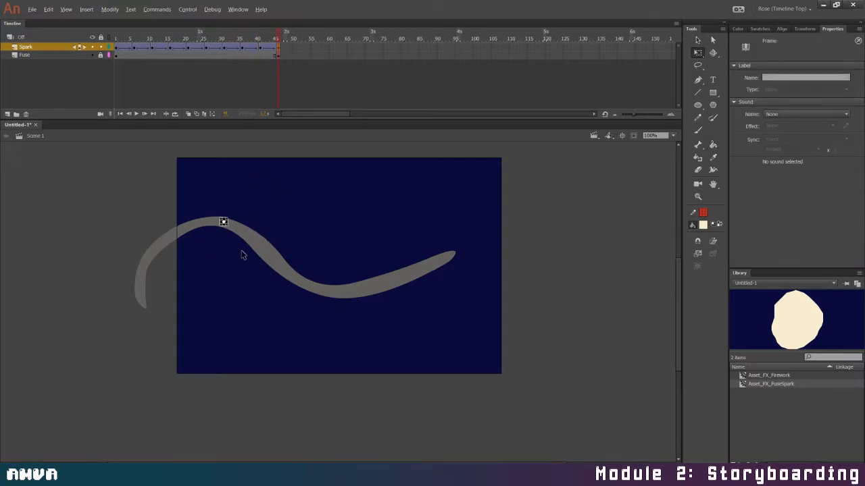
key("ctrl+Return")
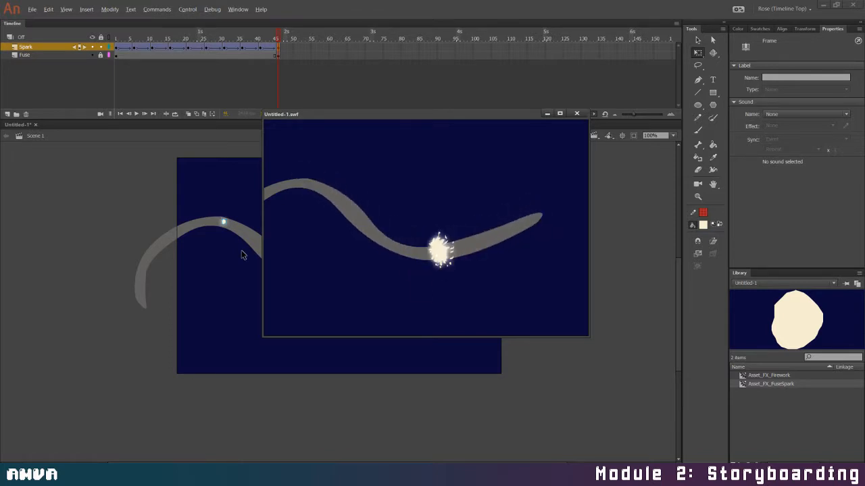
key("ctrl+w")
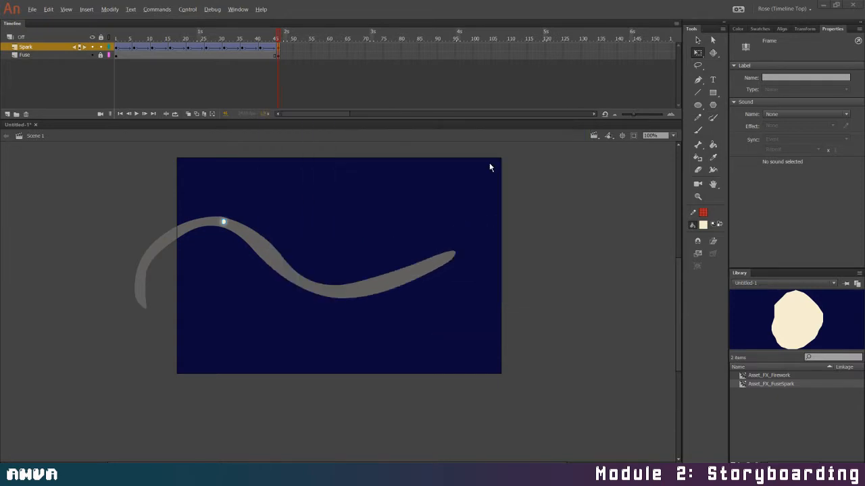
Add a layer directly above the Fuse layer and name it Fuse Mask
left_click(41, 54)
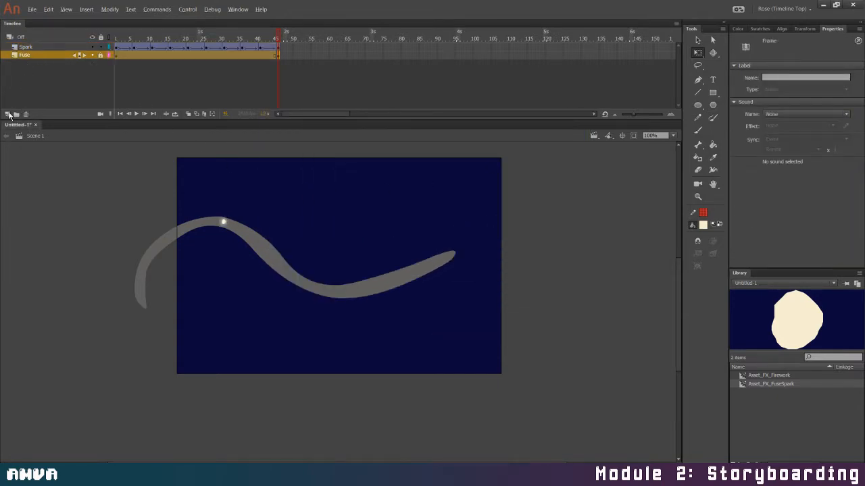
left_click(8, 114)
double_click(30, 54)
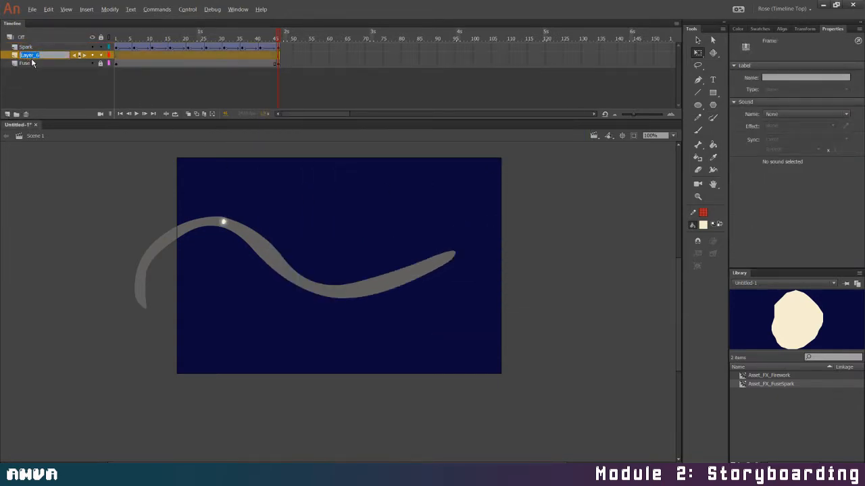
type("M")
type("Fuse Mask")
key("Return")
Turn the Fuse Mask layer into a mask for the Fuse layer and unlock both layers for drawing
right_click(41, 52)
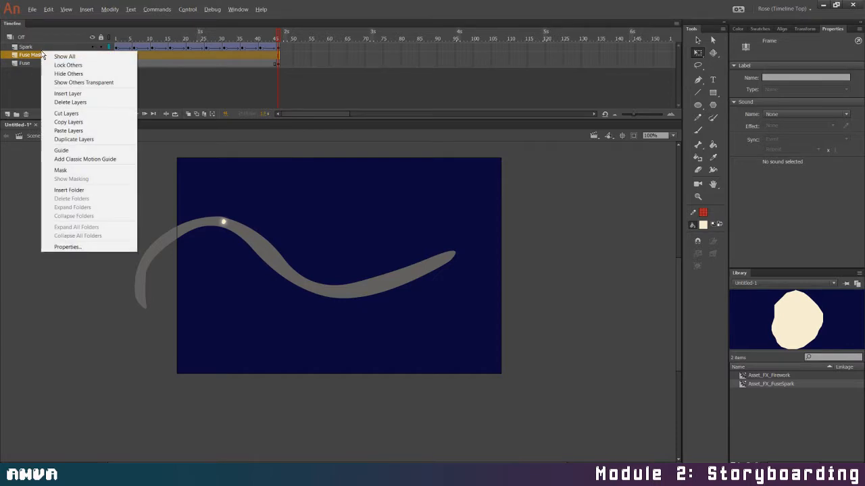
left_click(81, 170)
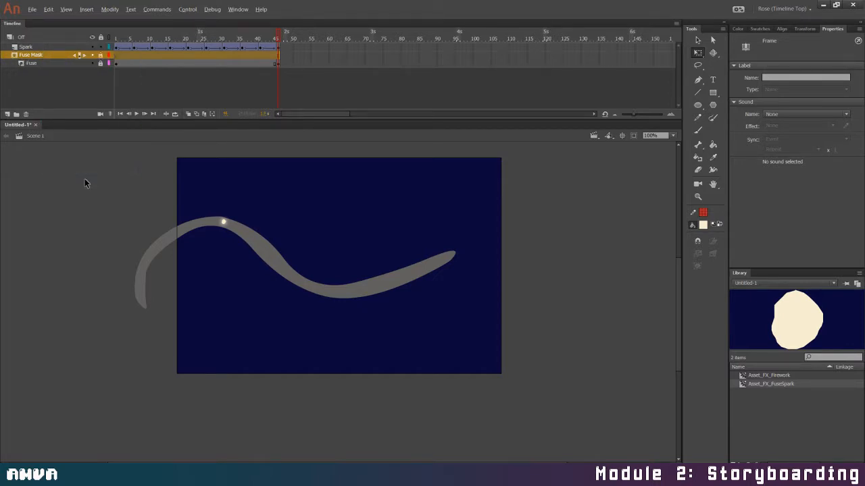
left_click(101, 64)
Set the fill to bright green, try brushing a loose outline around the fuse on Fuse Mask's first frame, and undo the stroke
left_click(116, 56)
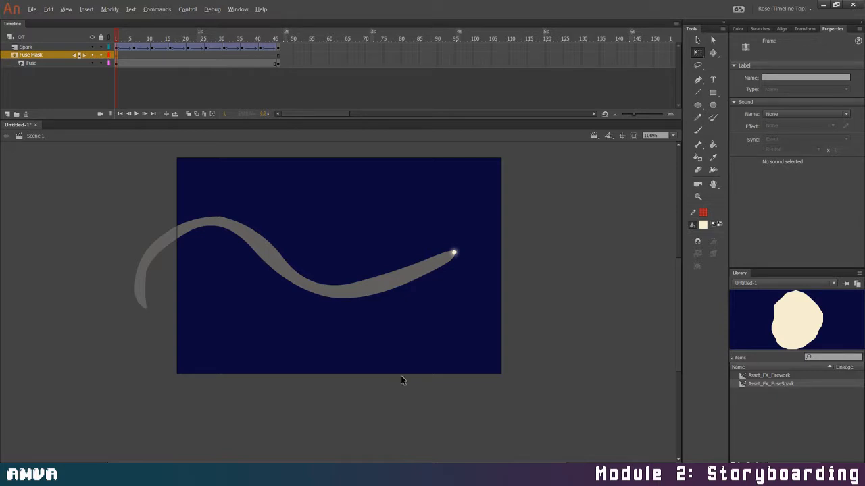
left_click(702, 226)
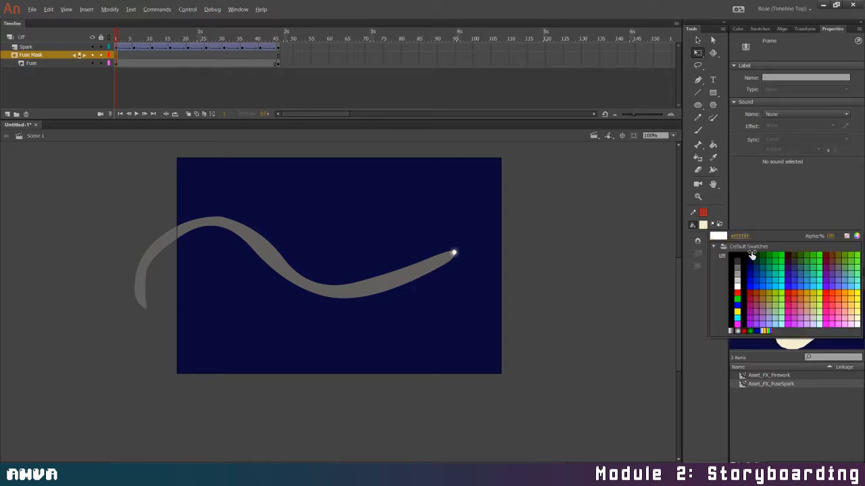
left_click(849, 260)
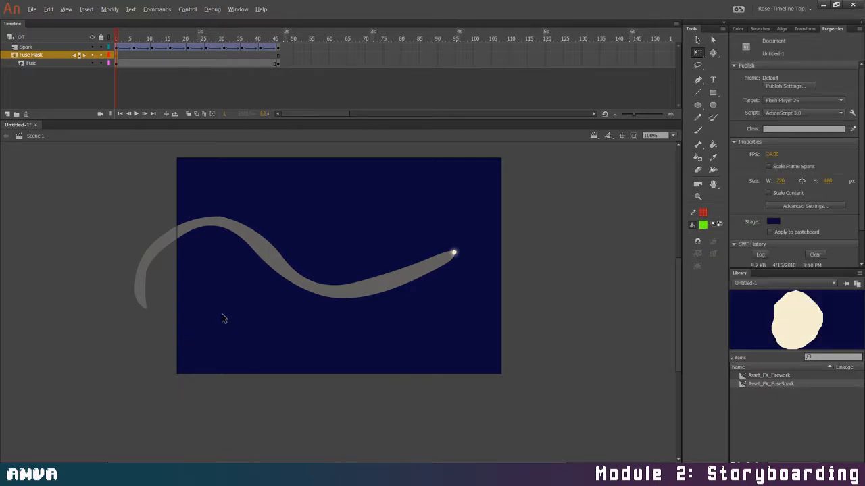
key("b")
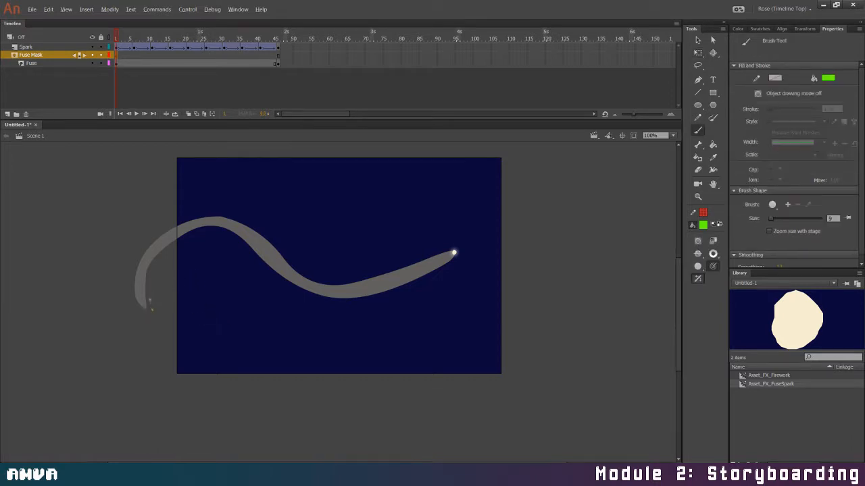
mouse_move(152, 310)
left_mouse_down()
mouse_move(164, 267)
mouse_move(197, 243)
mouse_move(236, 243)
mouse_move(297, 299)
mouse_move(334, 312)
mouse_move(375, 314)
mouse_move(420, 296)
mouse_move(463, 262)
mouse_move(453, 239)
mouse_move(394, 254)
mouse_move(325, 254)
mouse_move(262, 218)
mouse_move(175, 207)
mouse_move(124, 254)
left_mouse_up()
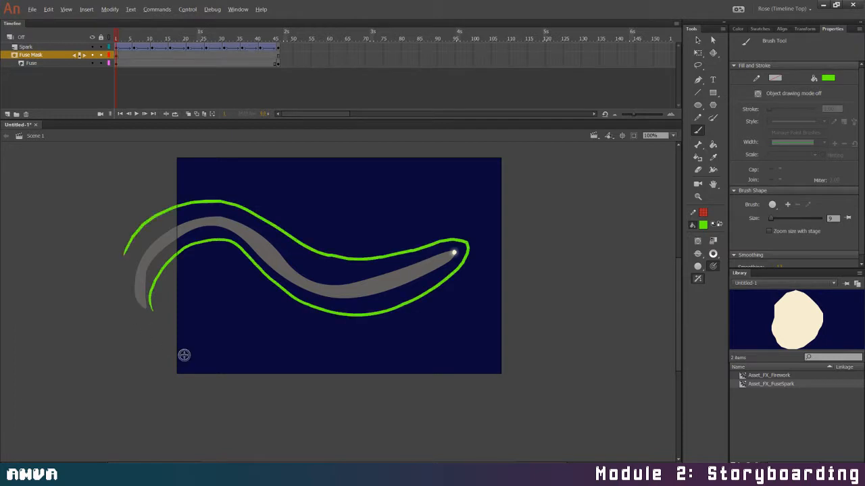
key("ctrl+z")
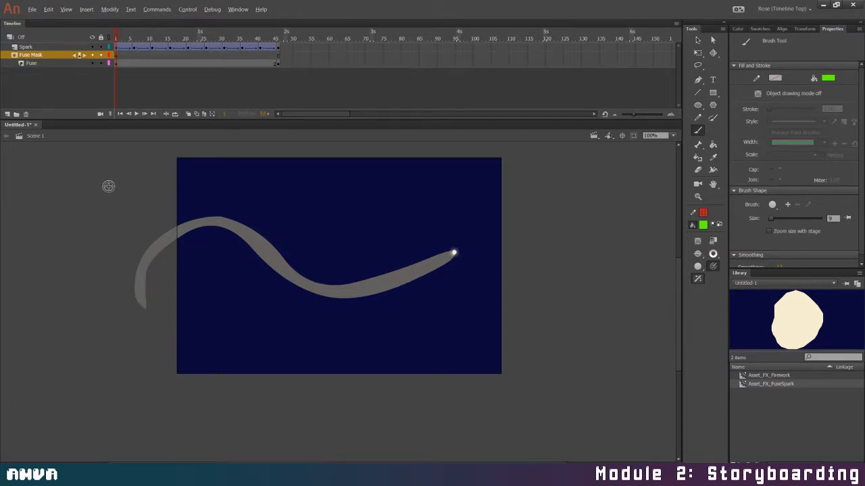
Set the brush size to 14 and paint a closed, loose green outline around the whole fuse on Fuse Mask's first frame
key("bracketright")
key("bracketright")
key("bracketright")
key("bracketright")
key("bracketright")
mouse_move(453, 252)
left_mouse_down()
mouse_move(361, 282)
mouse_move(304, 279)
left_mouse_up()
mouse_move(261, 234)
left_mouse_down()
mouse_move(160, 232)
mouse_move(133, 286)
mouse_move(142, 313)
mouse_move(154, 270)
mouse_move(194, 236)
mouse_move(234, 246)
mouse_move(276, 285)
mouse_move(314, 303)
mouse_move(358, 304)
mouse_move(401, 290)
mouse_move(452, 253)
mouse_move(386, 283)
left_mouse_up()
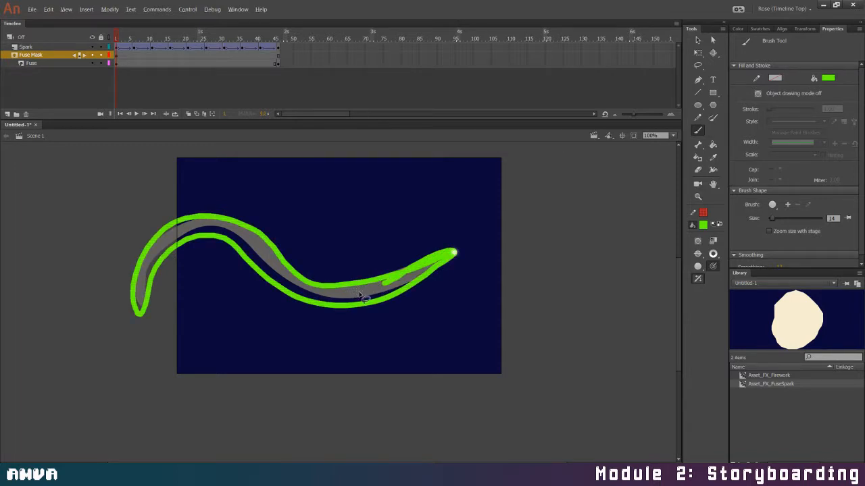
Fill the outlined mask shape with the same bright green, and briefly lock both layers to check the masked fuse
key("k")
left_click(362, 297)
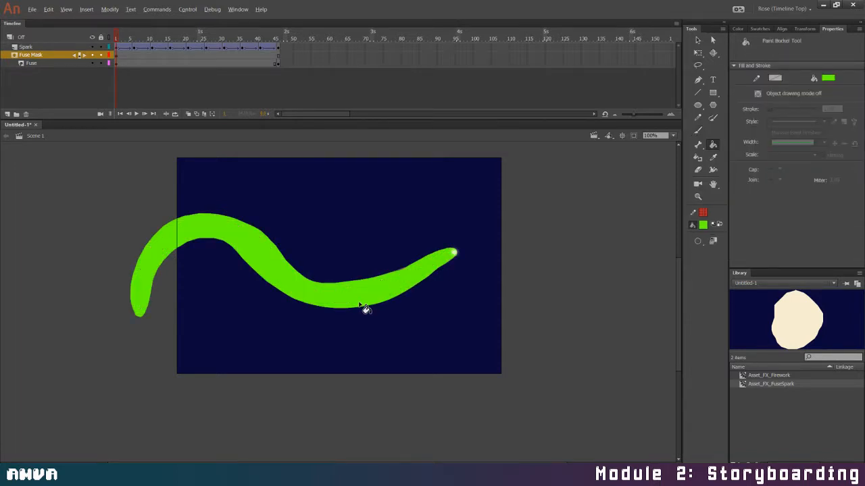
left_click(100, 56)
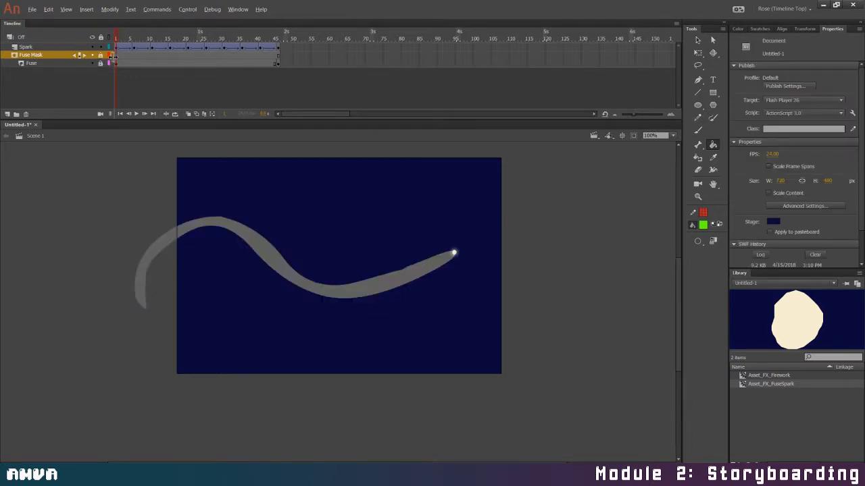
left_click(100, 55)
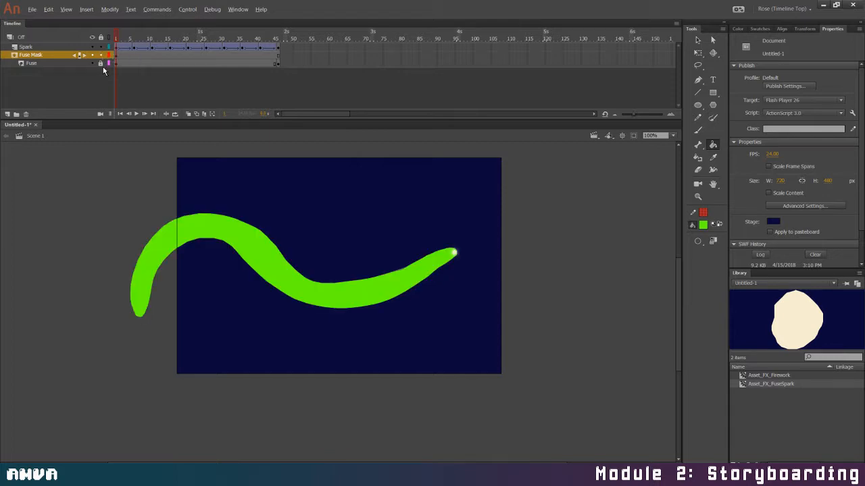
Add Fuse Mask keyframes on frames 6 and 11, erasing the part of the green shape the spark has already passed on each
left_click(133, 58)
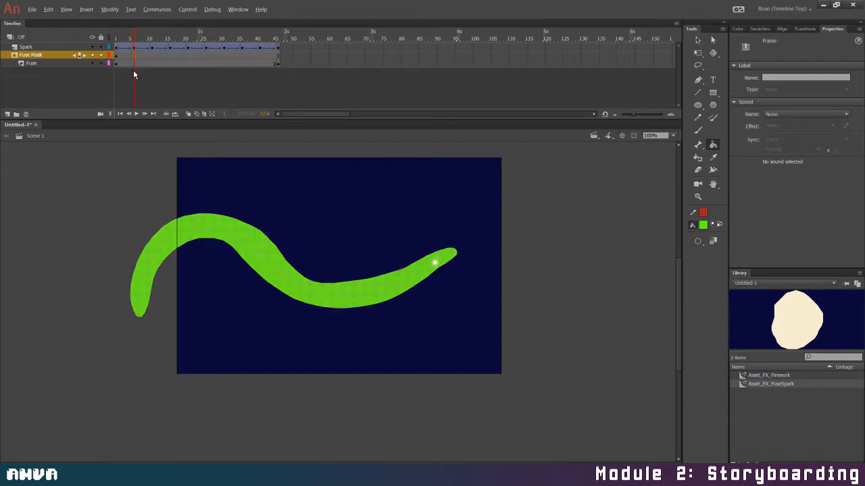
key("F6")
left_click(433, 253)
left_click_drag(439, 255, 459, 259)
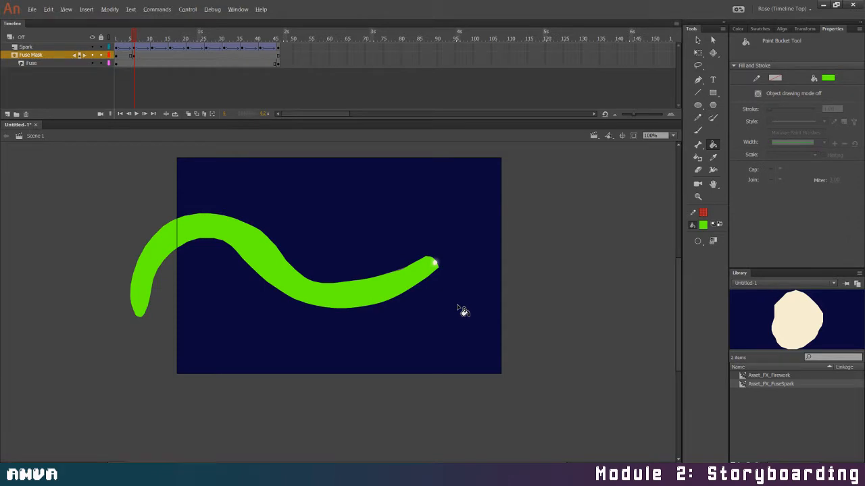
left_click(152, 54)
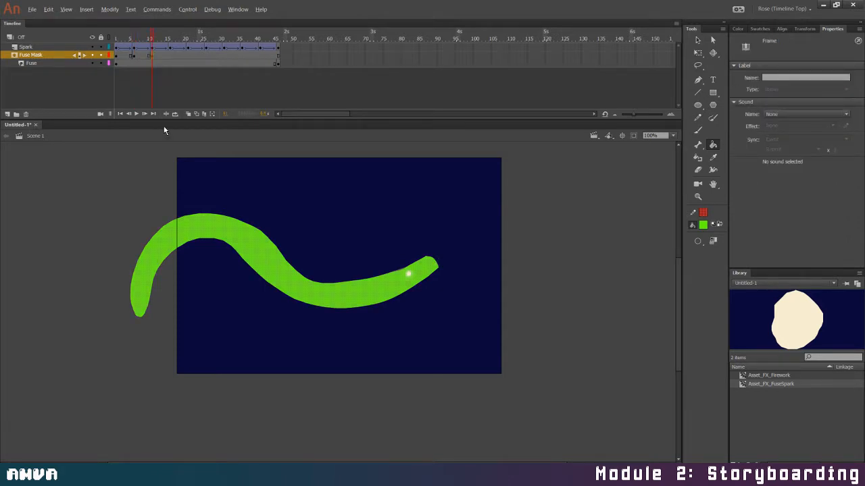
mouse_move(405, 265)
left_mouse_down()
mouse_move(419, 288)
mouse_move(409, 264)
mouse_move(443, 261)
left_mouse_up()
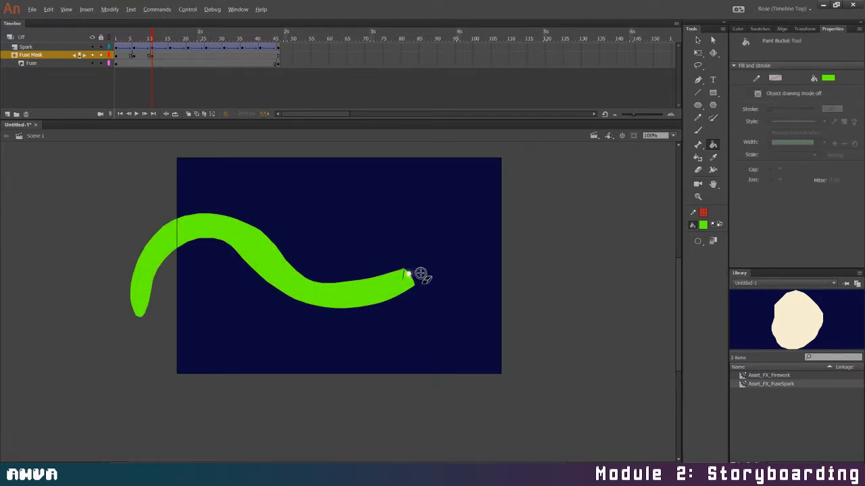
Add Fuse Mask keyframes on frames 16 and 21 and erase the green shape back to the spark on each
key("ctrl+z")
key("F6")
key("F6")
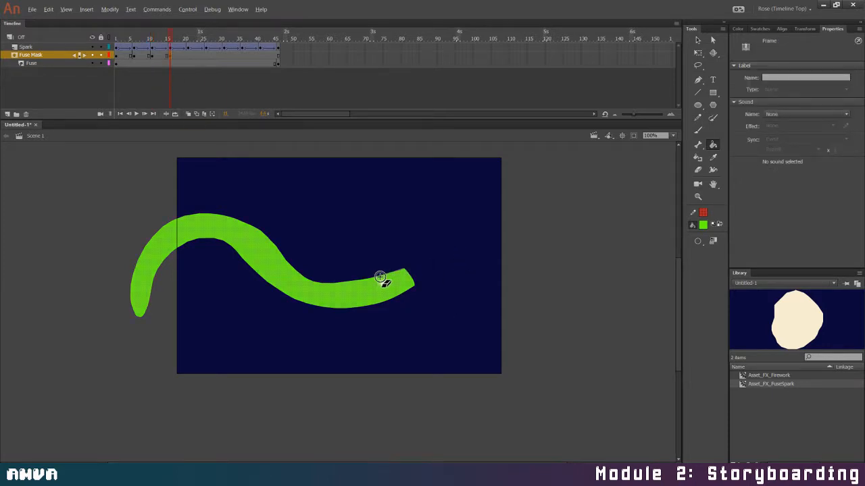
mouse_move(380, 276)
left_mouse_down()
mouse_move(398, 290)
mouse_move(408, 284)
mouse_move(396, 276)
mouse_move(403, 288)
left_mouse_up()
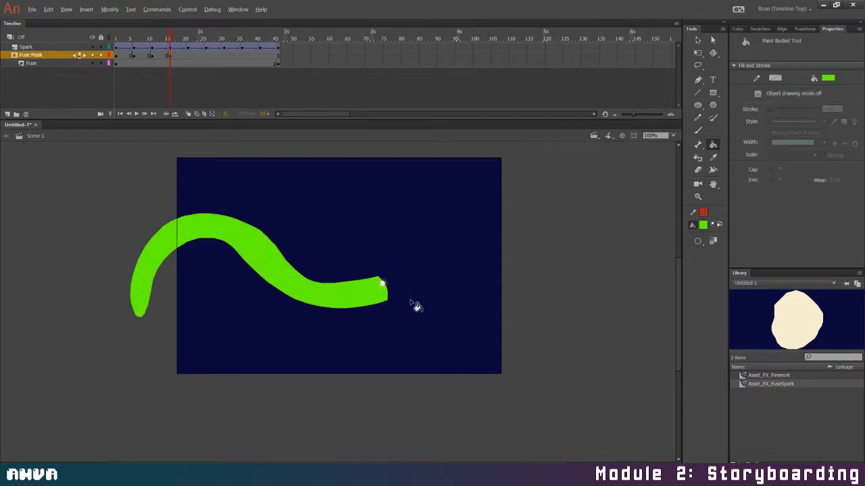
left_click(189, 56)
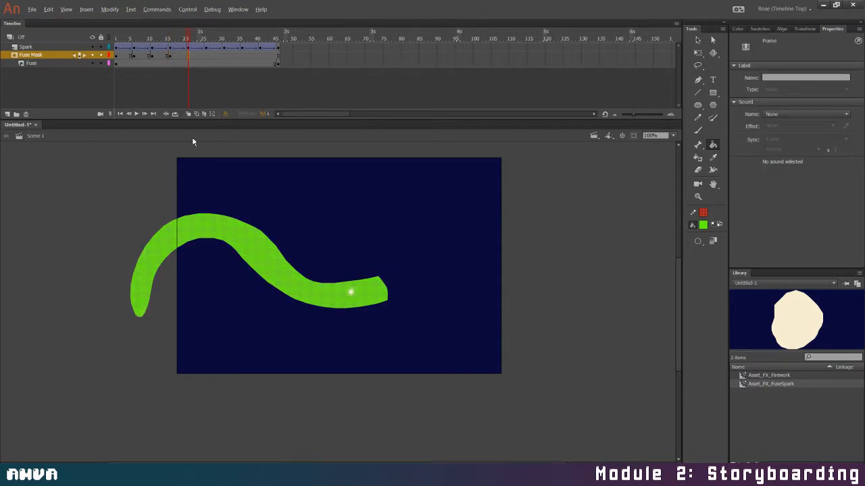
left_click(351, 289)
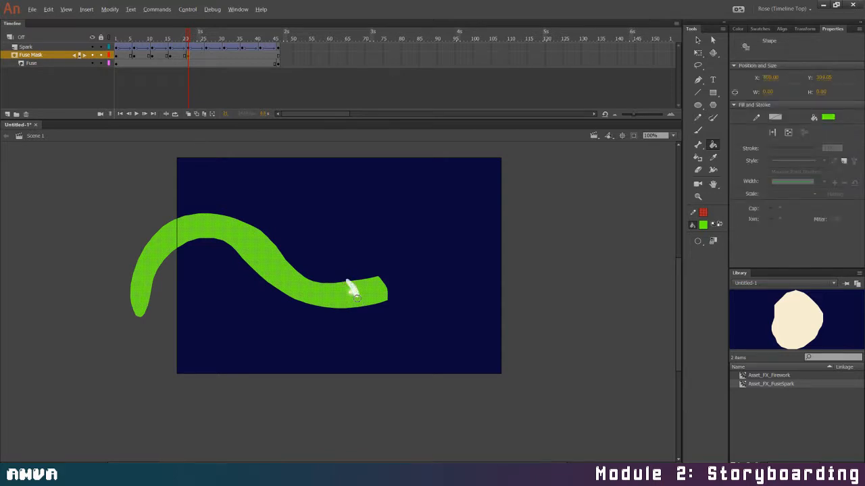
mouse_move(357, 298)
left_mouse_down()
mouse_move(352, 275)
mouse_move(365, 302)
mouse_move(381, 277)
mouse_move(384, 304)
mouse_move(370, 275)
left_mouse_up()
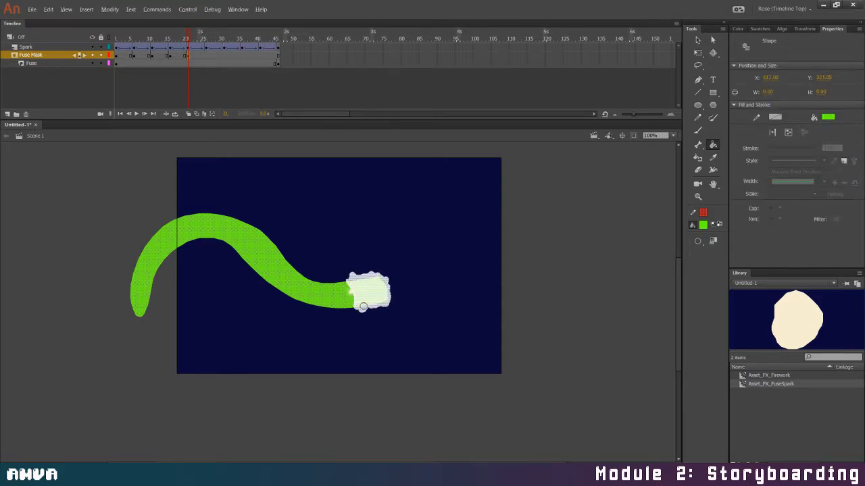
left_click_drag(380, 305, 396, 319)
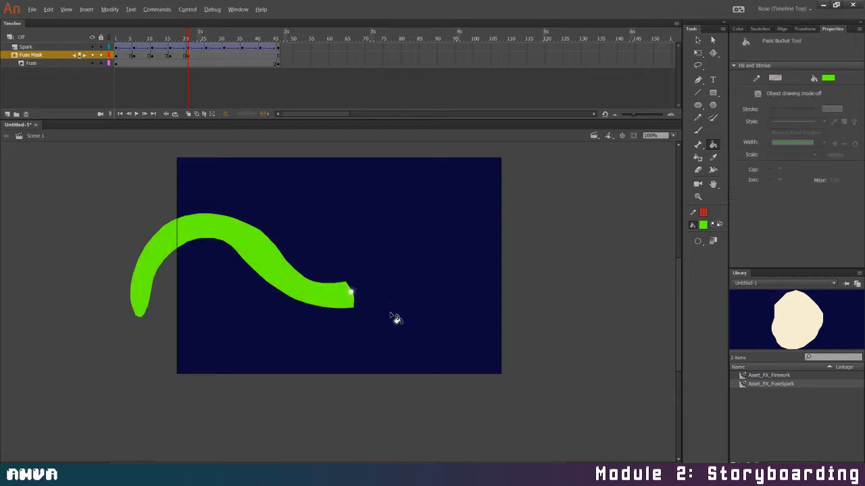
Add Fuse Mask keyframes on frames 26 and 31 and trim the green shape back to the spark's position on each
left_click(207, 56)
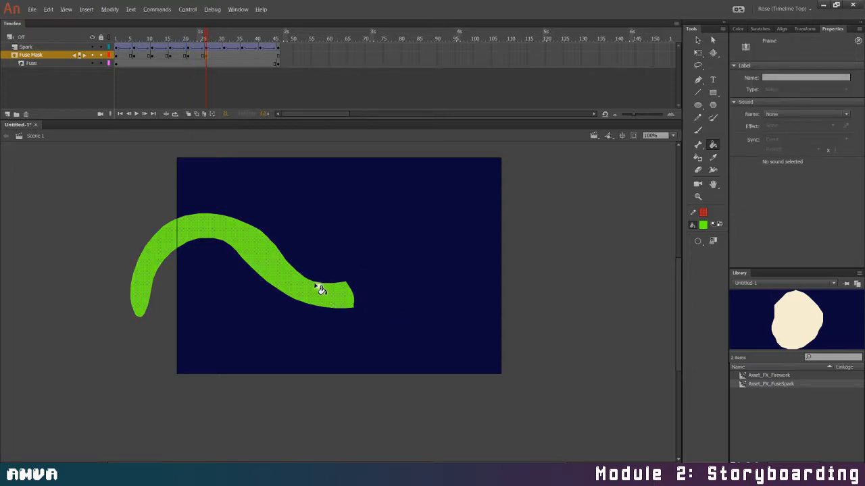
mouse_move(320, 285)
left_mouse_down()
mouse_move(327, 310)
mouse_move(339, 308)
mouse_move(358, 300)
left_mouse_up()
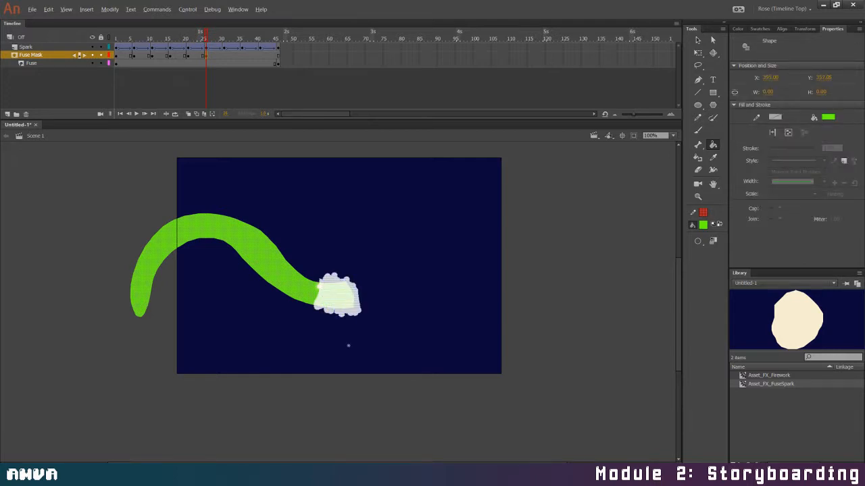
left_click(224, 62)
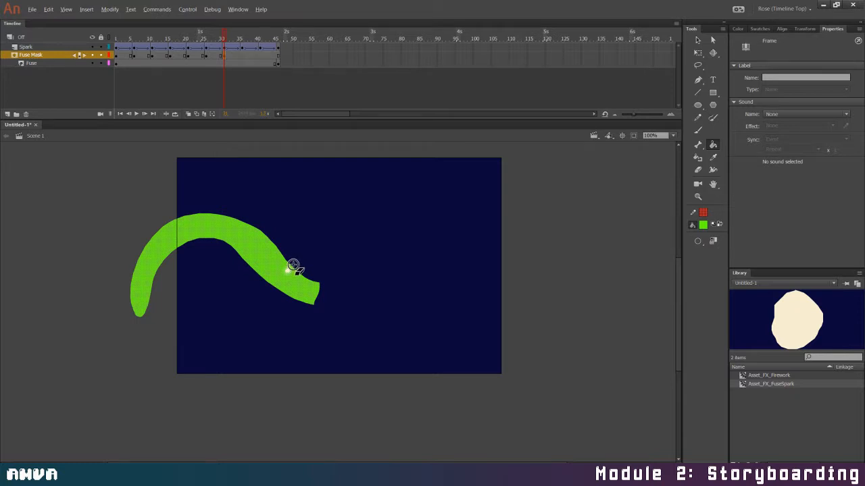
mouse_move(293, 270)
left_mouse_down()
mouse_move(282, 289)
mouse_move(291, 279)
mouse_move(280, 289)
mouse_move(288, 280)
mouse_move(292, 297)
mouse_move(305, 281)
mouse_move(314, 305)
mouse_move(313, 279)
left_mouse_up()
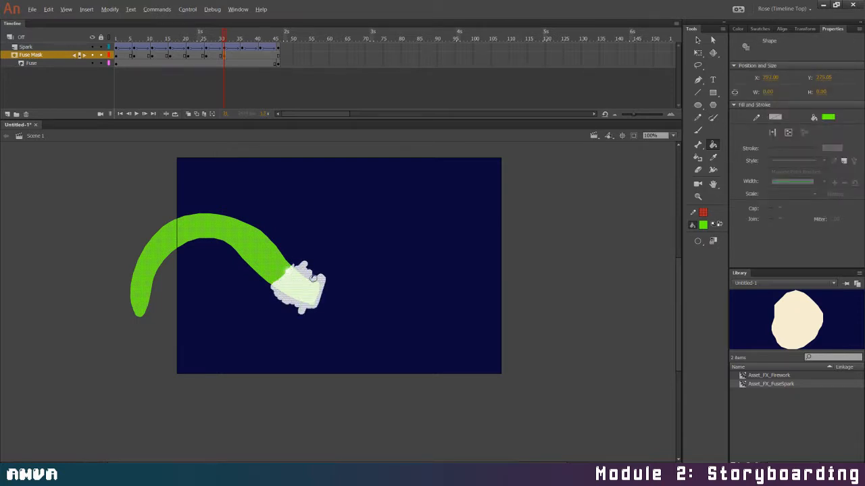
left_click_drag(318, 313, 316, 311)
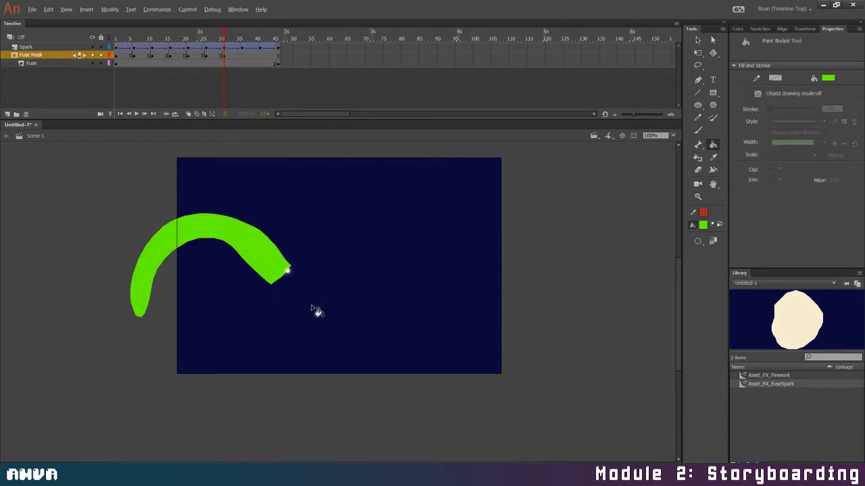
Add Fuse Mask keyframes on frames 36 and 41 and erase the burnt section of the green shape up to the spark
left_click(241, 55)
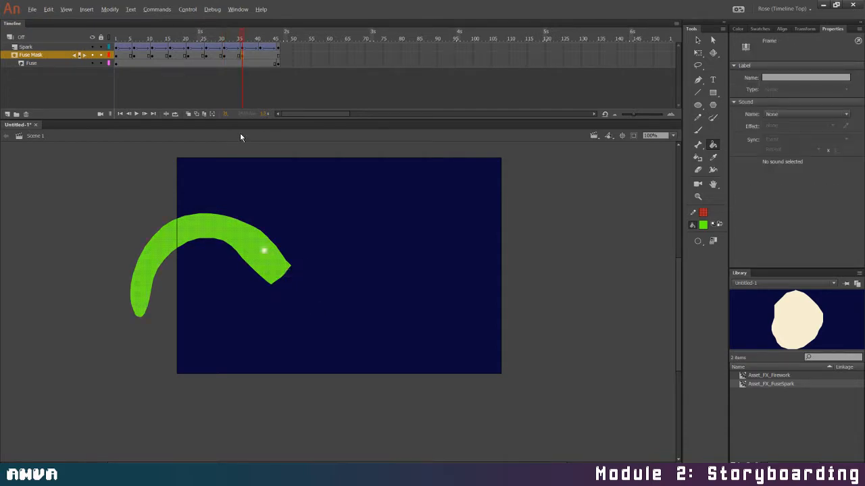
mouse_move(270, 242)
left_mouse_down()
mouse_move(259, 263)
mouse_move(274, 253)
mouse_move(266, 288)
mouse_move(288, 261)
mouse_move(288, 276)
mouse_move(257, 270)
mouse_move(277, 290)
left_mouse_up()
key("k")
left_click(260, 56)
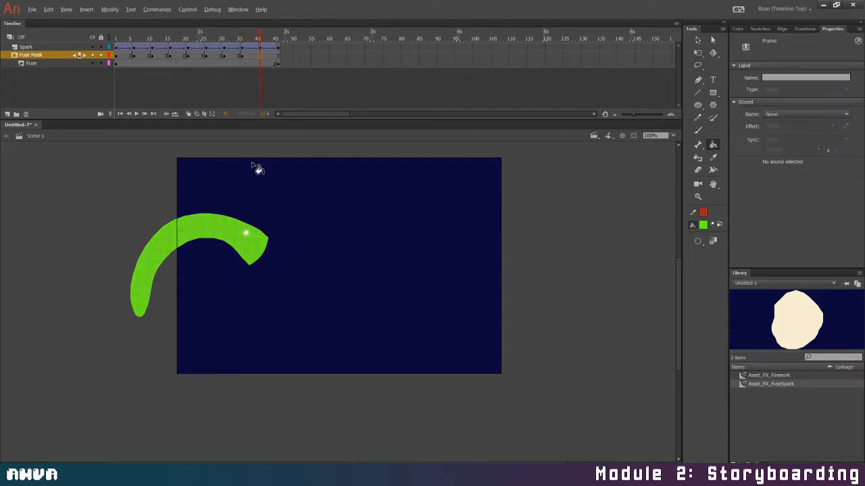
left_click(248, 229)
mouse_move(231, 251)
left_mouse_down()
mouse_move(261, 223)
mouse_move(267, 271)
left_mouse_up()
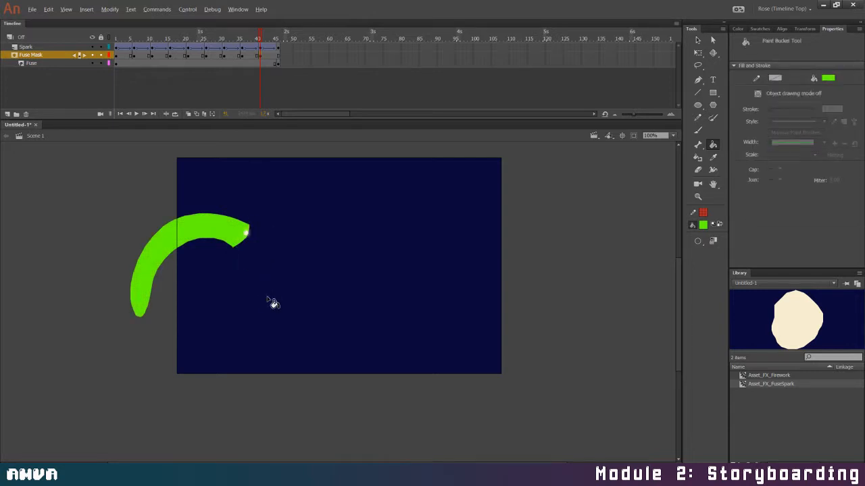
Add a Fuse Mask keyframe on frame 46, and erase its green shape back to the spark with the Fuse layer locked
left_click(276, 56)
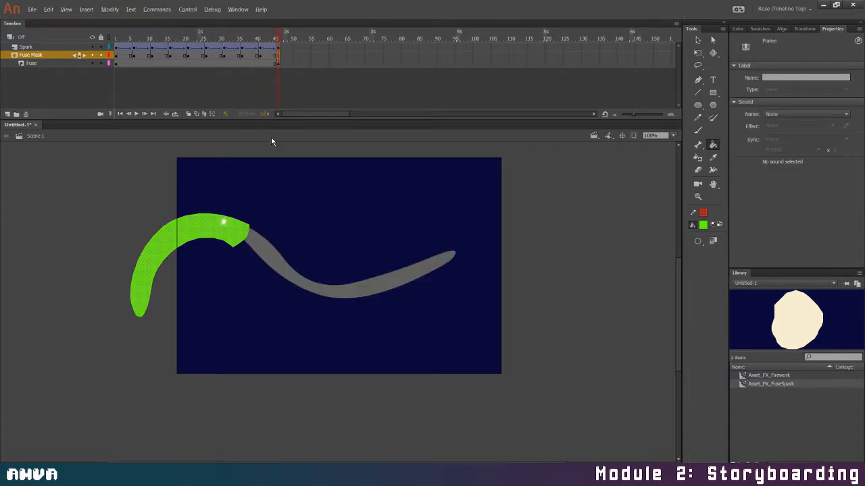
left_click_drag(232, 218, 253, 248)
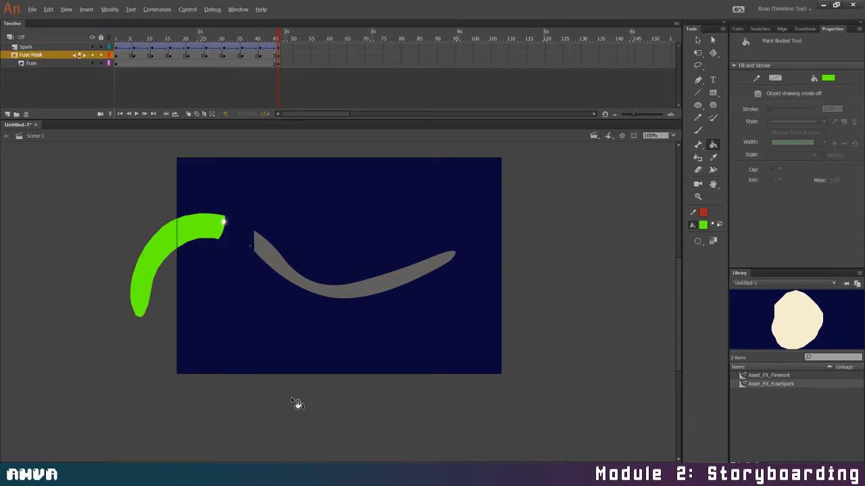
key("ctrl+z")
left_click(101, 63)
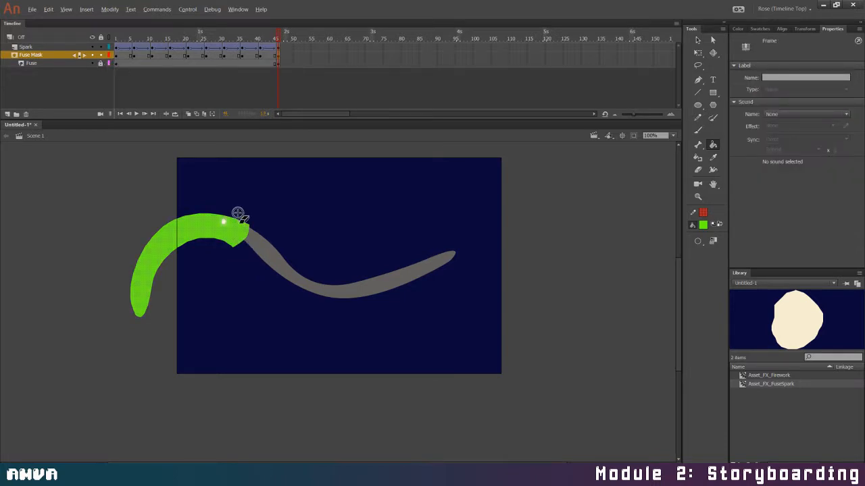
mouse_move(238, 216)
left_mouse_down()
mouse_move(228, 217)
mouse_move(229, 233)
mouse_move(238, 218)
mouse_move(235, 238)
mouse_move(243, 228)
left_mouse_up()
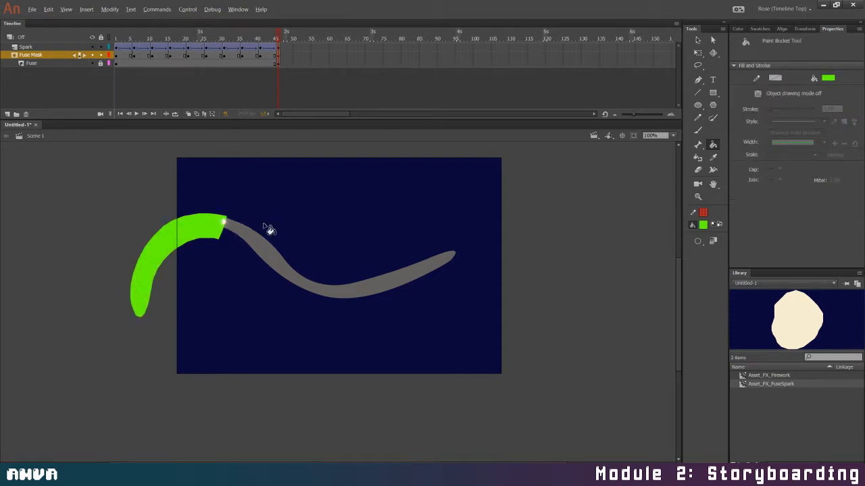
Lock the Fuse Mask layer to check the masked fuse on frames 1 and 6, and unlock both layers
left_click(101, 54)
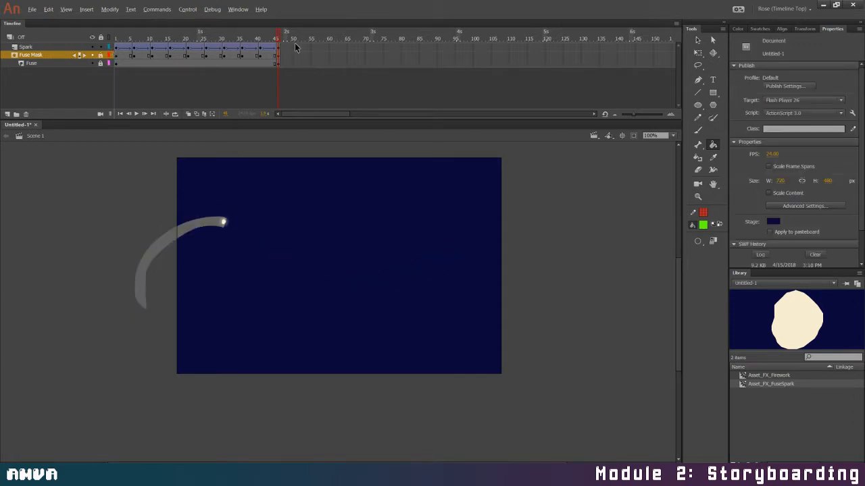
left_click_drag(275, 35, 91, 41)
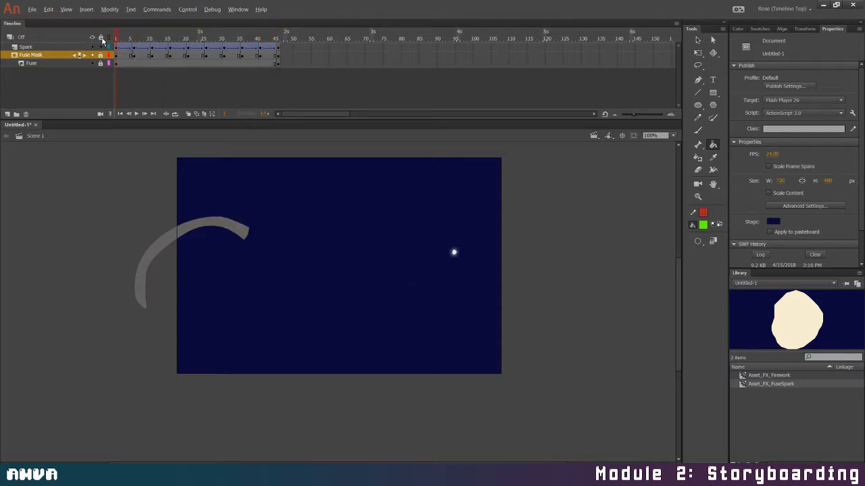
left_click(133, 55)
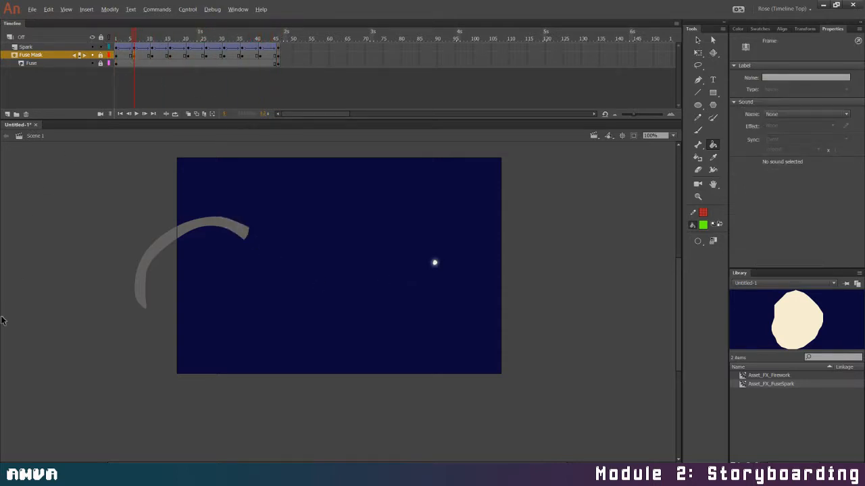
left_click(101, 55)
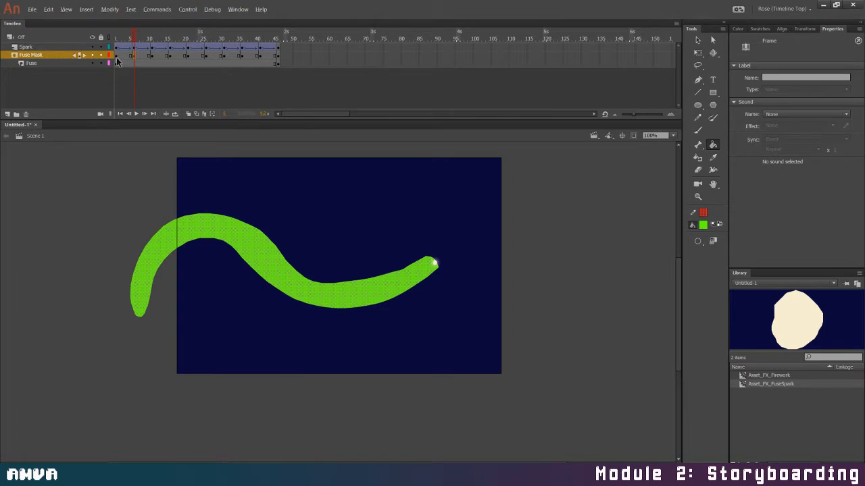
Scrub back to the first frame and preview the fuse burning away in a test movie
left_click(156, 38)
mouse_move(157, 42)
left_mouse_down()
mouse_move(263, 43)
mouse_move(114, 42)
left_mouse_up()
key("ctrl+Return")
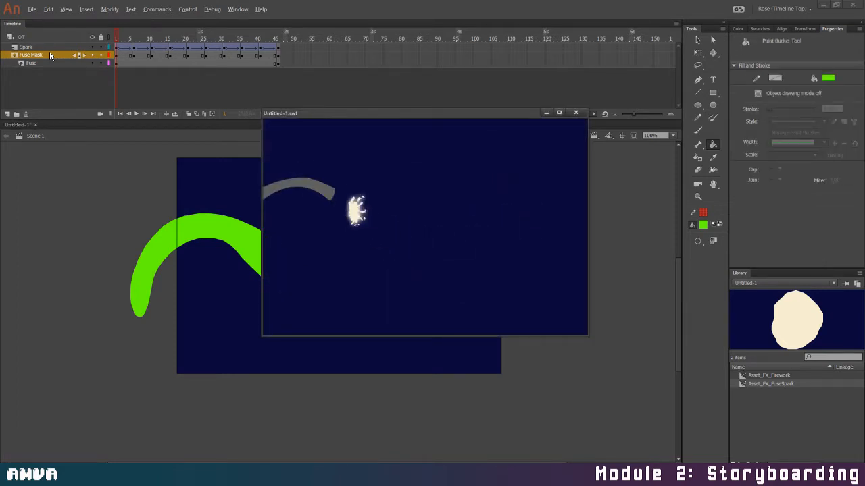
left_click(576, 113)
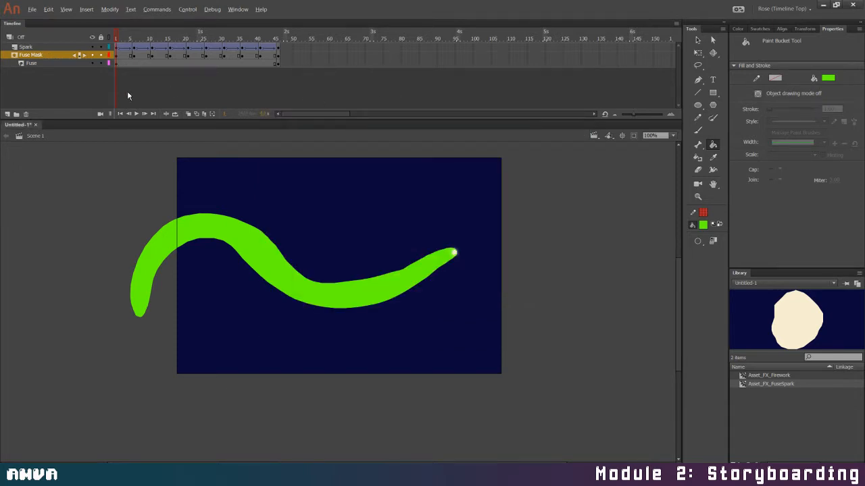
Lock and hide the Fuse Mask layer, and select the unlocked Fuse layer for editing
left_click(101, 54)
left_click(102, 63)
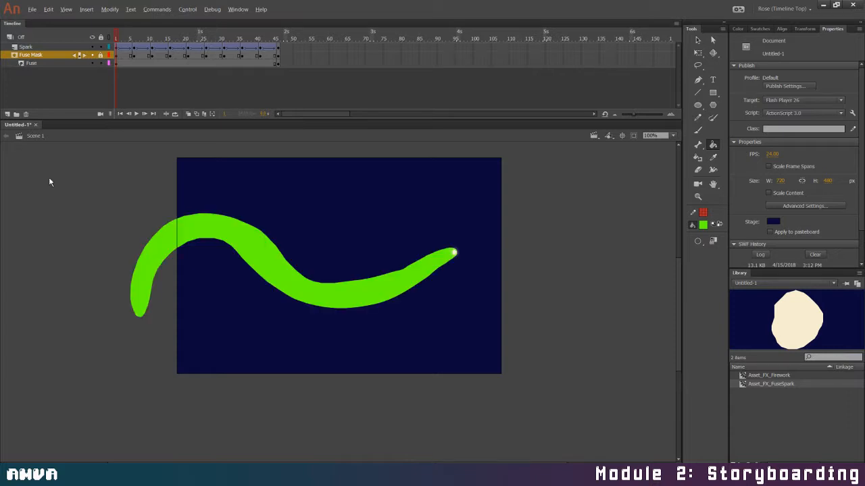
left_click(61, 60)
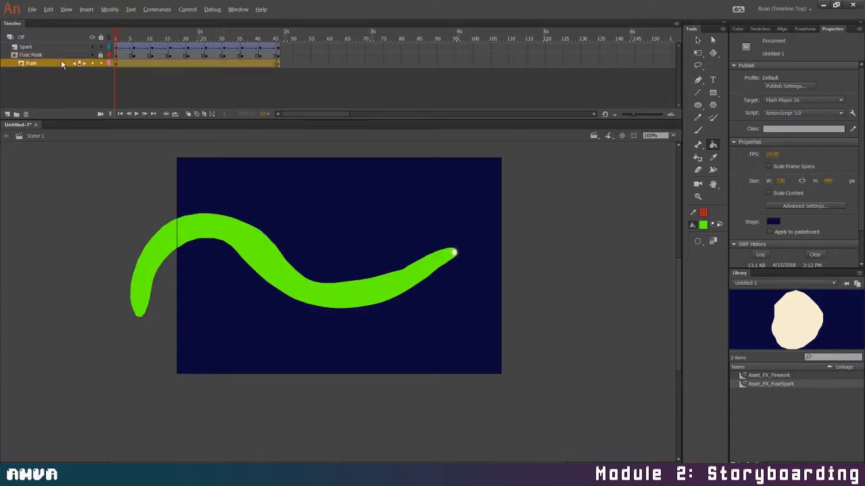
left_click(92, 54)
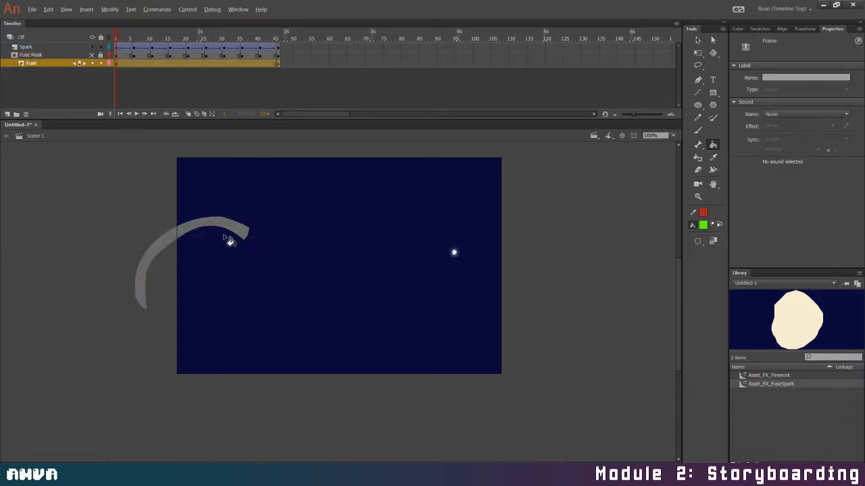
Sample the fuse's grey for the Brush, show and unlock the Fuse Mask layer, and move the Fuse layer above it outside the mask
left_click(243, 231)
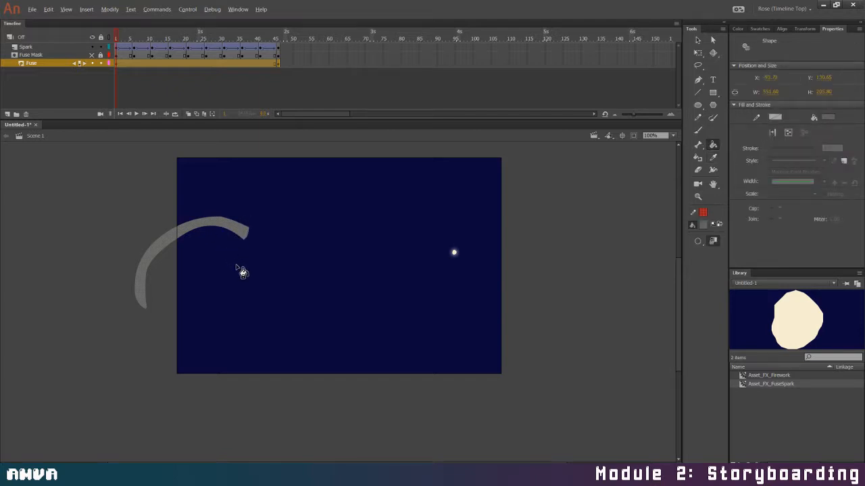
key("b")
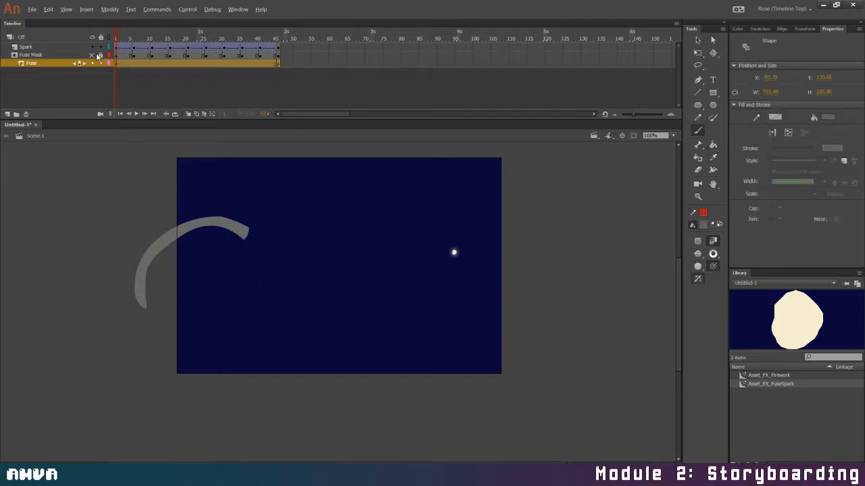
left_click(92, 55)
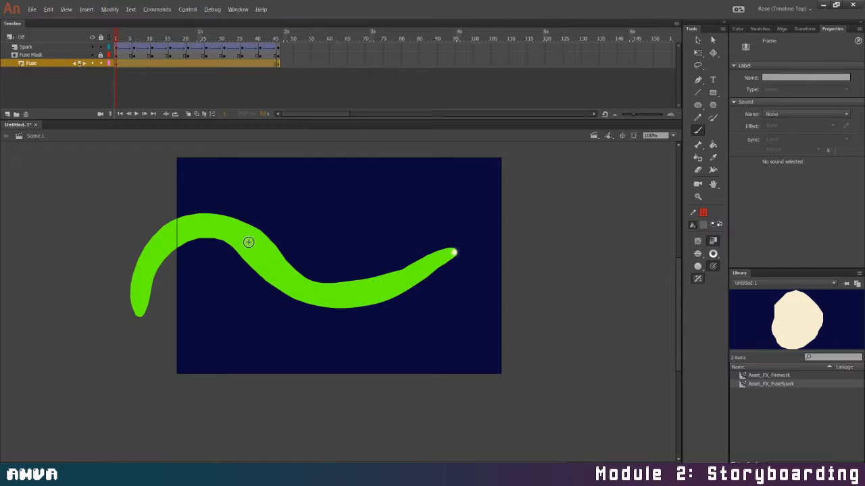
left_click_drag(46, 63, 46, 51)
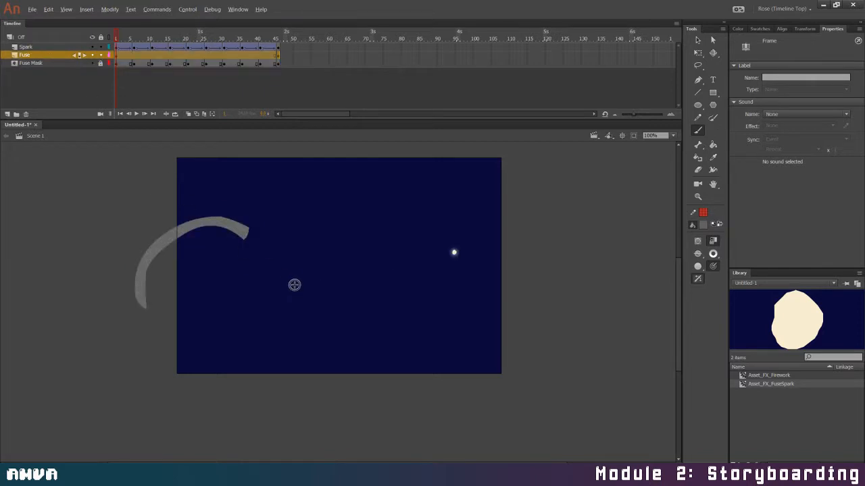
left_click(99, 63)
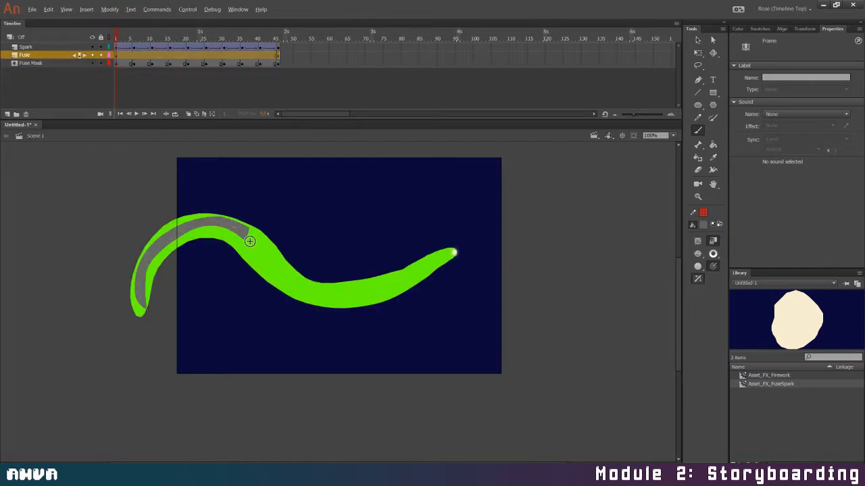
Paint the missing part of the grey fuse from its cut end to the spark, and smooth the completed shape
mouse_move(243, 231)
left_mouse_down()
mouse_move(301, 287)
mouse_move(272, 260)
mouse_move(322, 291)
mouse_move(315, 291)
mouse_move(384, 282)
mouse_move(334, 291)
mouse_move(364, 289)
mouse_move(452, 253)
mouse_move(372, 289)
left_mouse_up()
left_click_drag(318, 288, 319, 289)
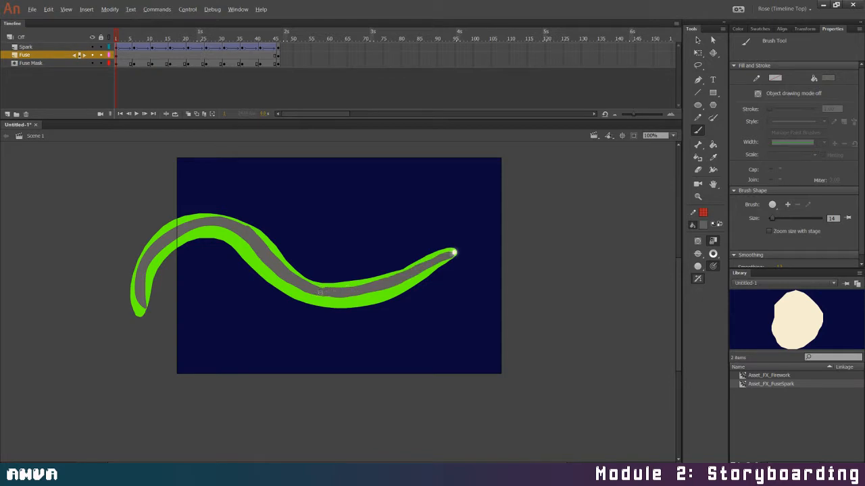
key("v")
left_click(396, 284)
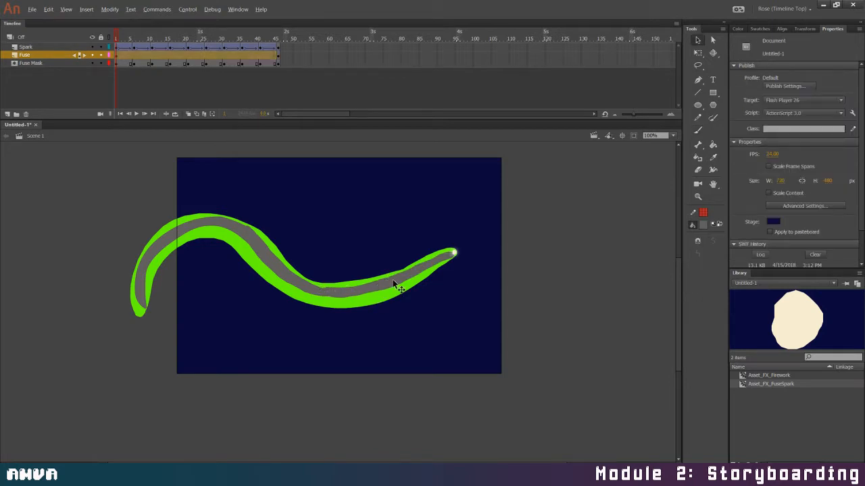
left_click(711, 241)
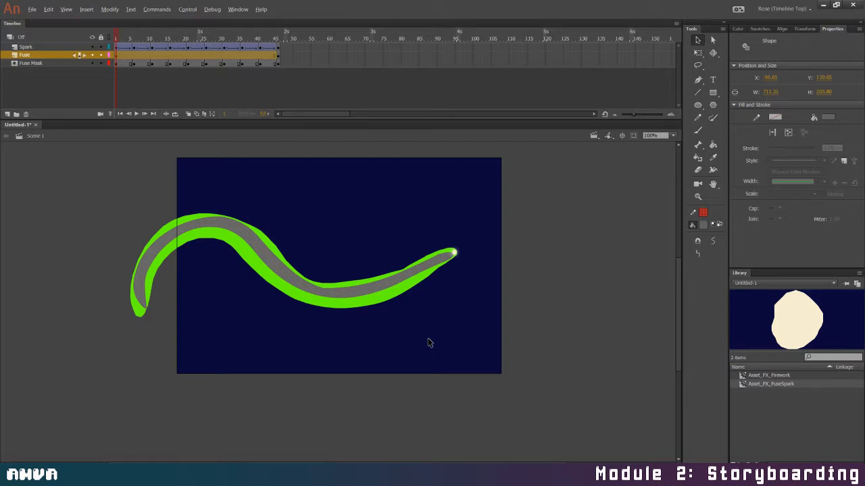
Lock the Fuse and Fuse Mask layers, and place the Fuse layer back under the Fuse Mask as its masked layer
left_click(101, 56)
left_click(100, 63)
left_click_drag(42, 58, 48, 66)
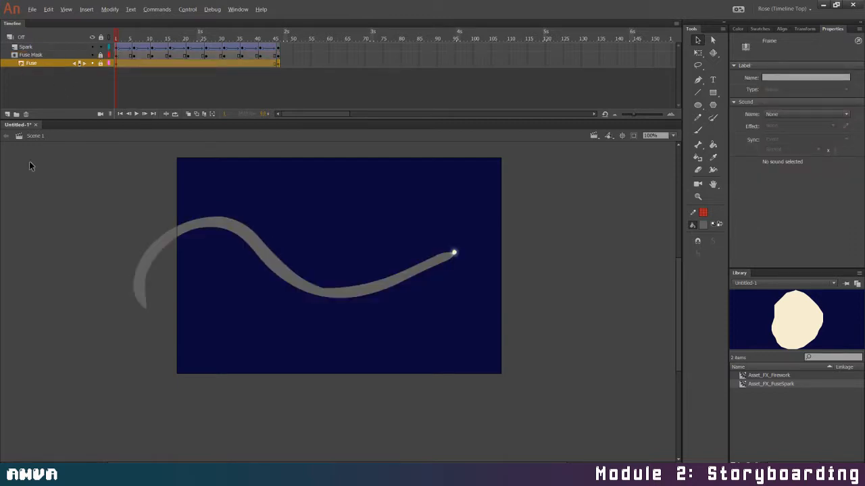
Scrub through to the last frame and preview the repaired fuse burning away in a test movie
left_click_drag(116, 34, 292, 53)
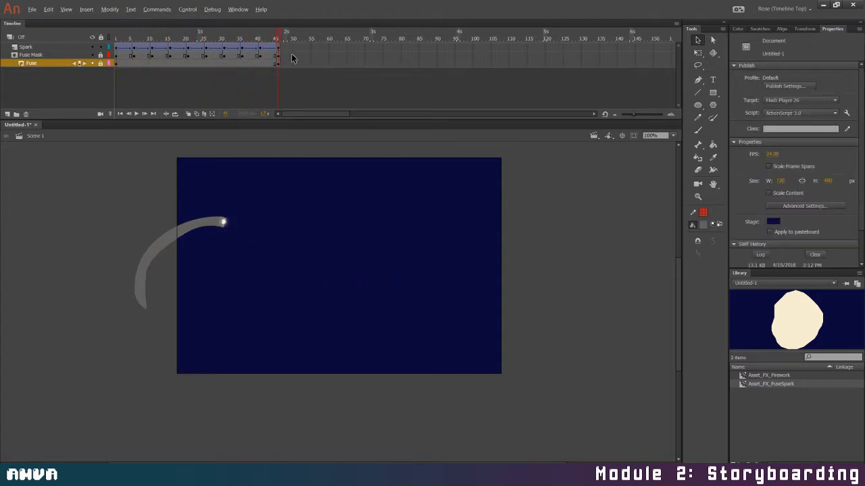
key("ctrl+Return")
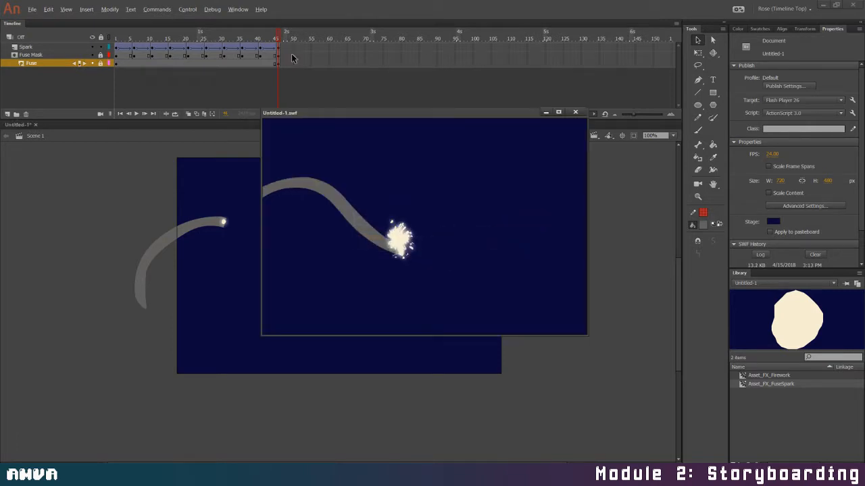
left_click(575, 112)
Unlock the Fuse Mask layer and create shape tweens between all its keyframes
left_click(124, 54)
left_click(100, 54)
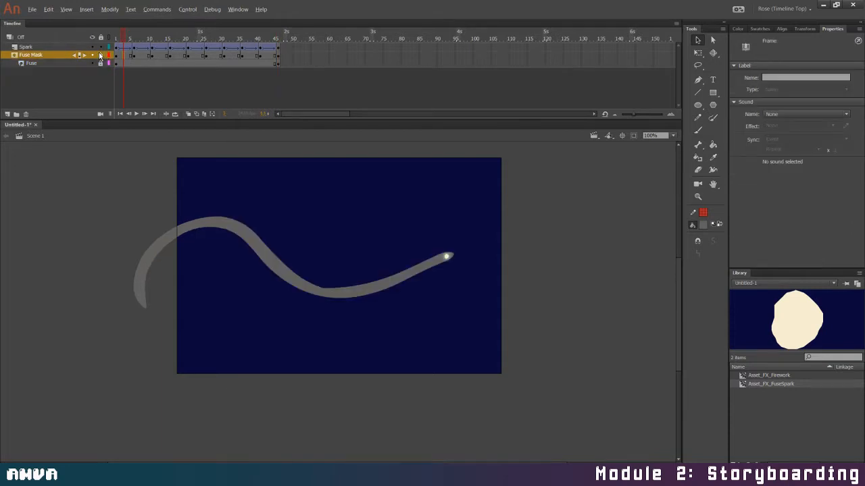
left_click_drag(128, 57, 265, 57)
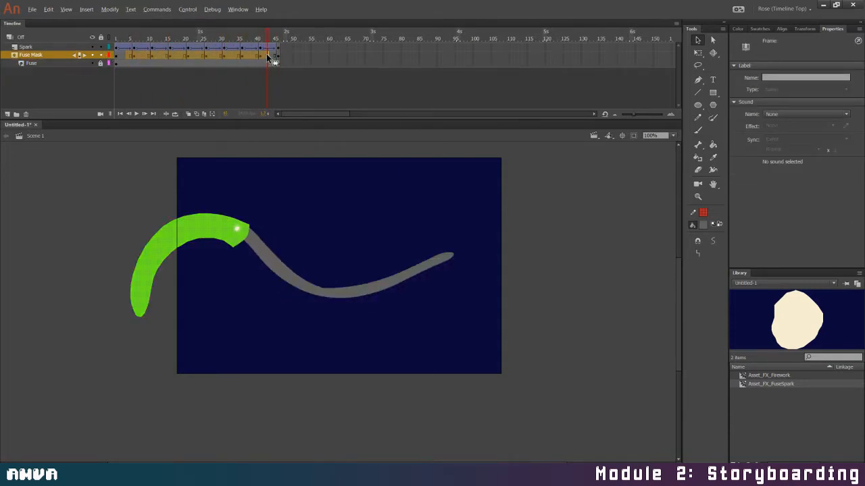
right_click(267, 58)
left_click(271, 69)
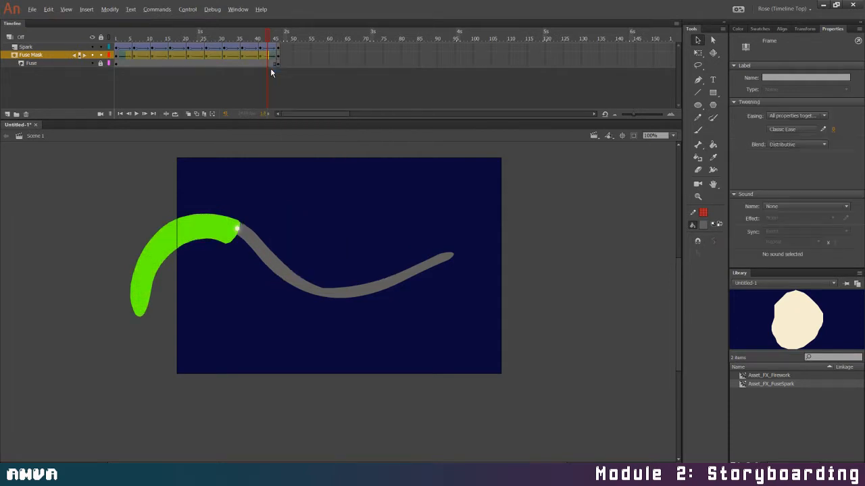
Scrub back to check the tweened mask, and remove the shape tween from the Fuse Mask span between frames 6 and 11
left_click_drag(267, 31, 149, 52)
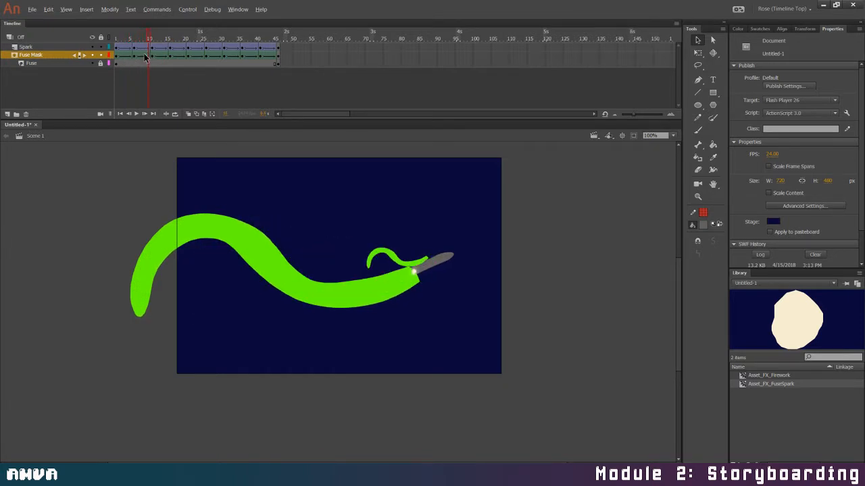
right_click(145, 55)
left_click(182, 69)
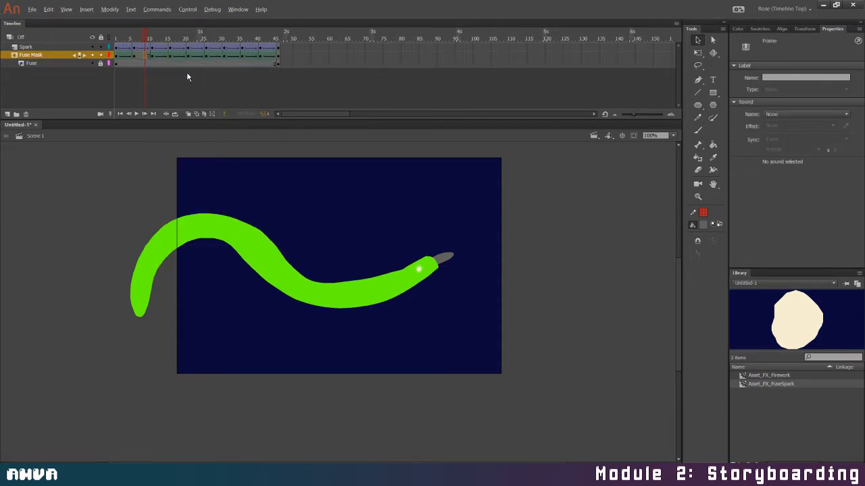
Add a Fuse Mask keyframe on frame 7, and erase the tip of its green shape back to the spark
left_click(137, 56)
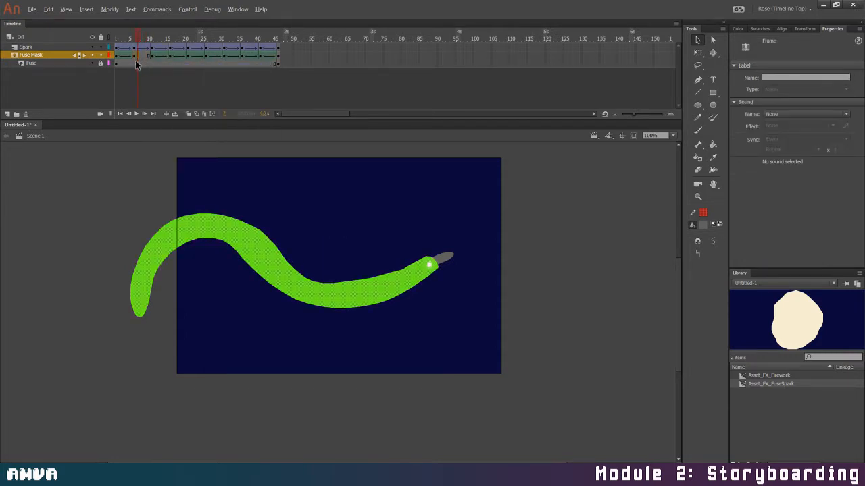
key("F5")
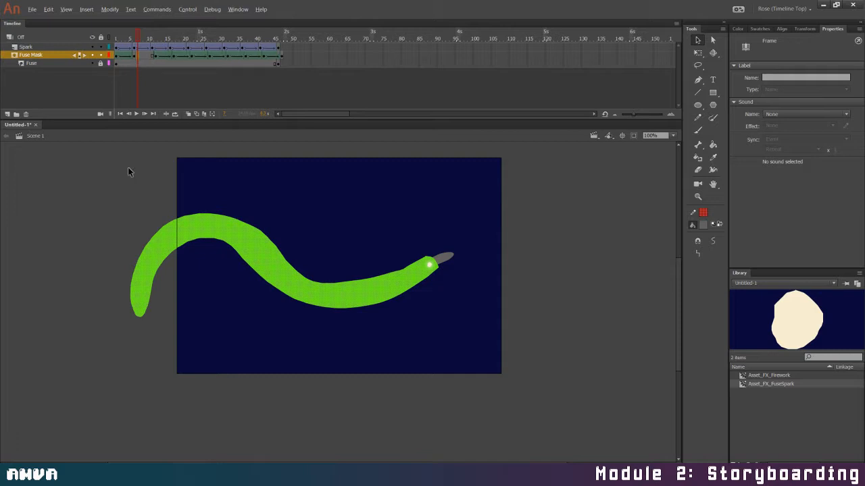
left_click(428, 258)
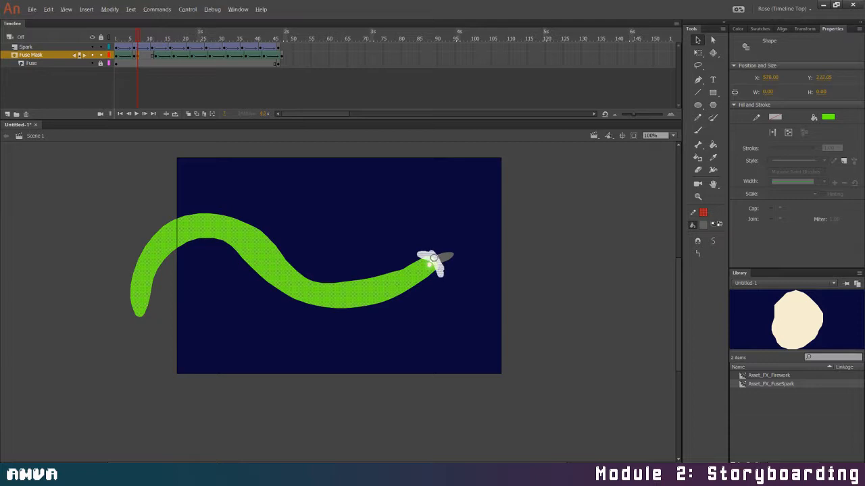
left_click(435, 206)
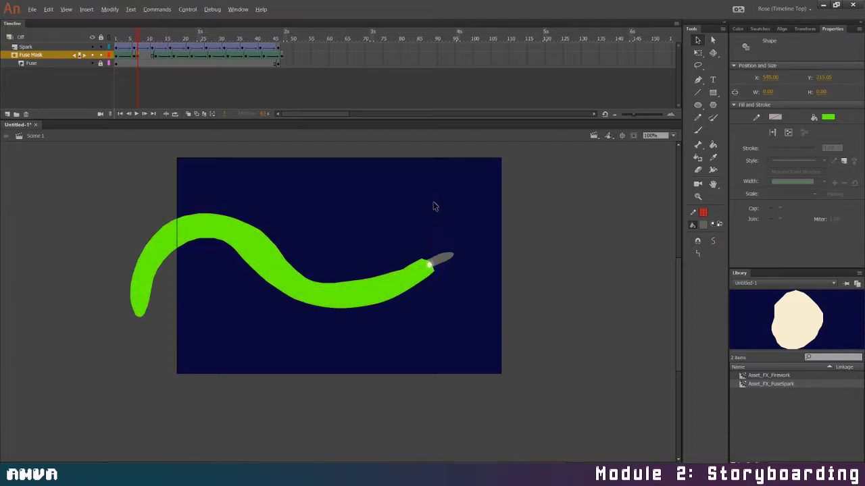
Add Fuse Mask keyframes on frames 8 and 9, erasing the green tip back to the spark on each
left_click(144, 56)
key("F6")
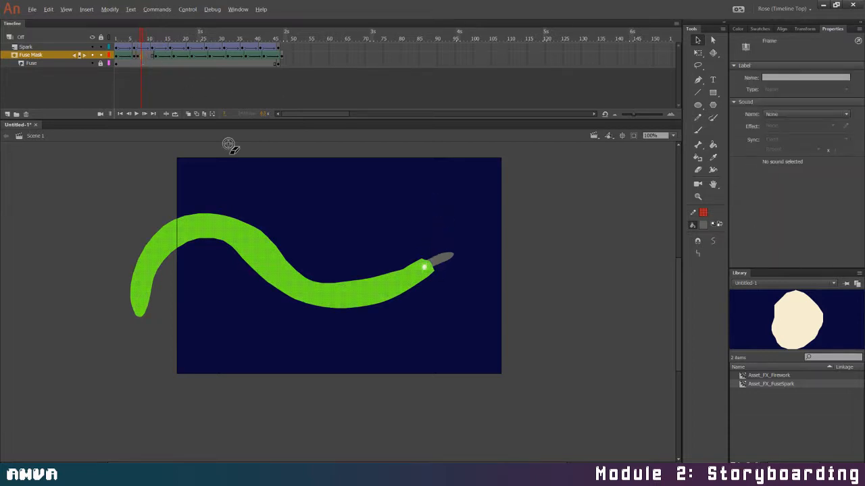
mouse_move(438, 261)
left_mouse_down()
mouse_move(436, 291)
mouse_move(418, 258)
mouse_move(437, 278)
mouse_move(433, 259)
mouse_move(421, 258)
mouse_move(425, 264)
left_mouse_up()
left_click(144, 56)
key("F6")
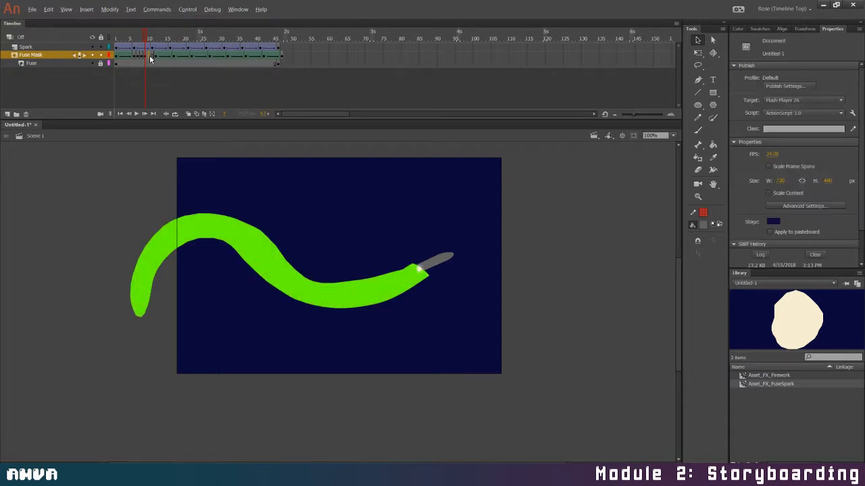
Add Fuse Mask keyframes on frames 10 and 11, trimming the green shape back to the spark on each
left_click(149, 55)
key("F6")
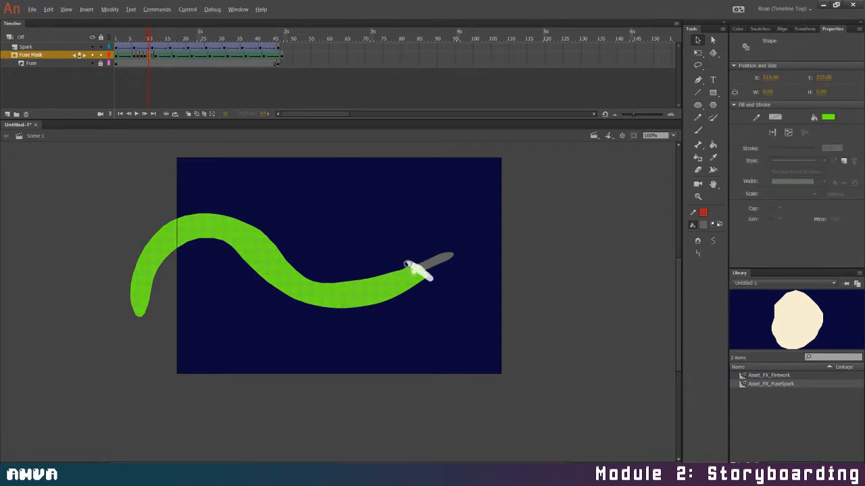
left_click_drag(407, 264, 467, 236)
left_click(152, 57)
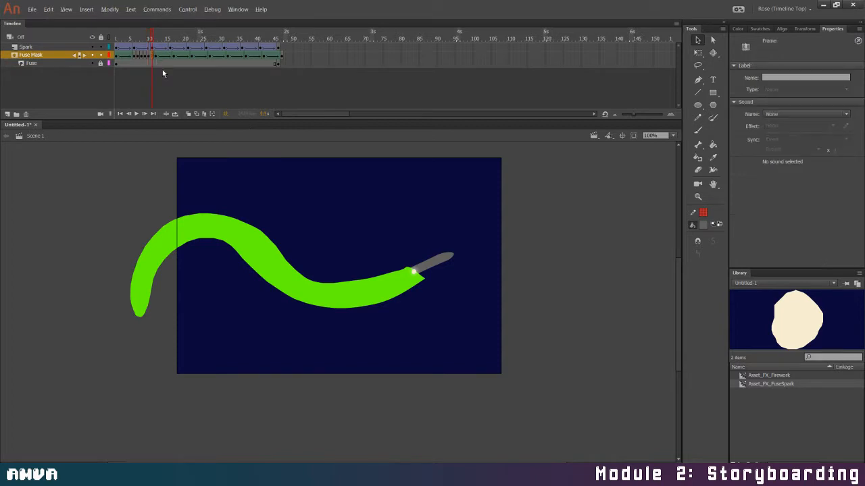
key("F6")
mouse_move(401, 264)
left_mouse_down()
mouse_move(423, 284)
mouse_move(433, 274)
left_mouse_up()
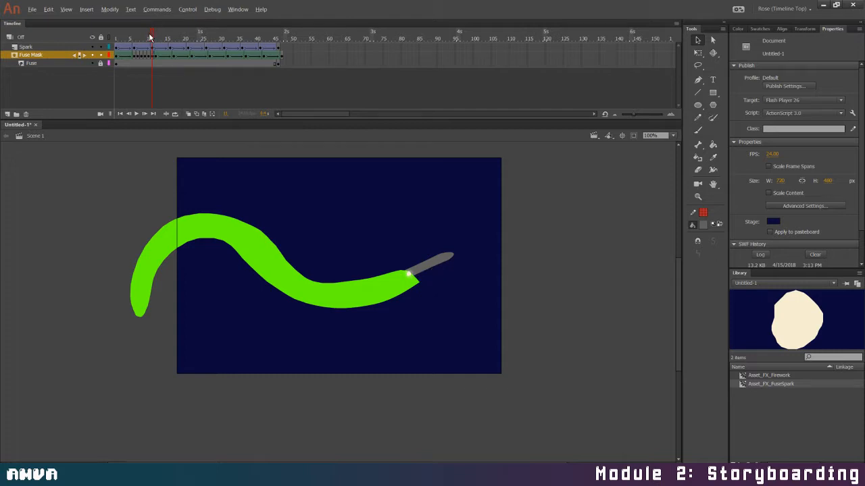
Scrub back over the first frames and preview the refined mask animation in a test movie
left_click_drag(152, 37, 123, 46)
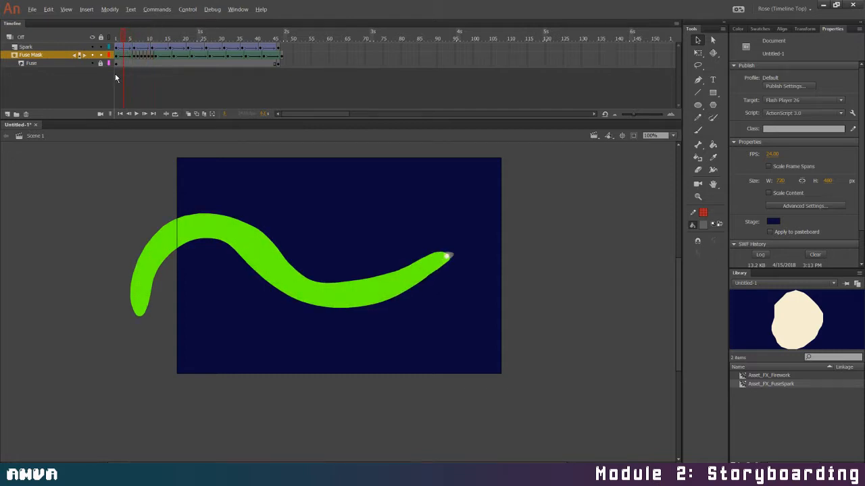
key("ctrl+Return")
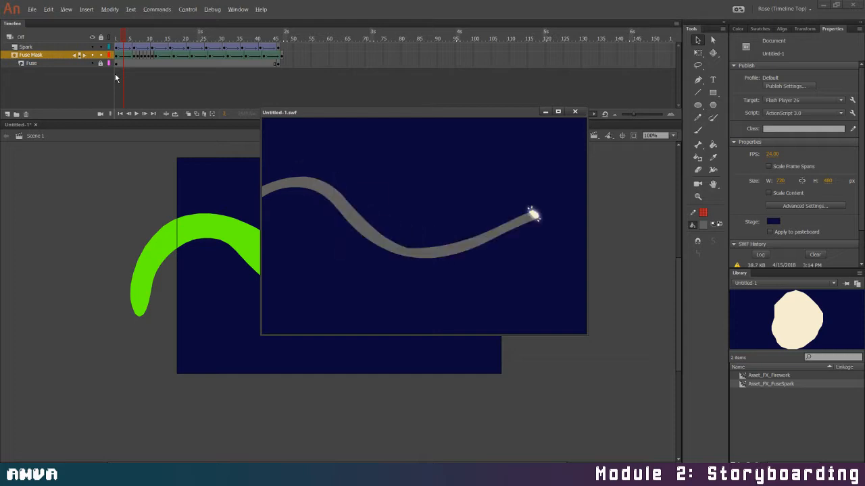
left_click(573, 110)
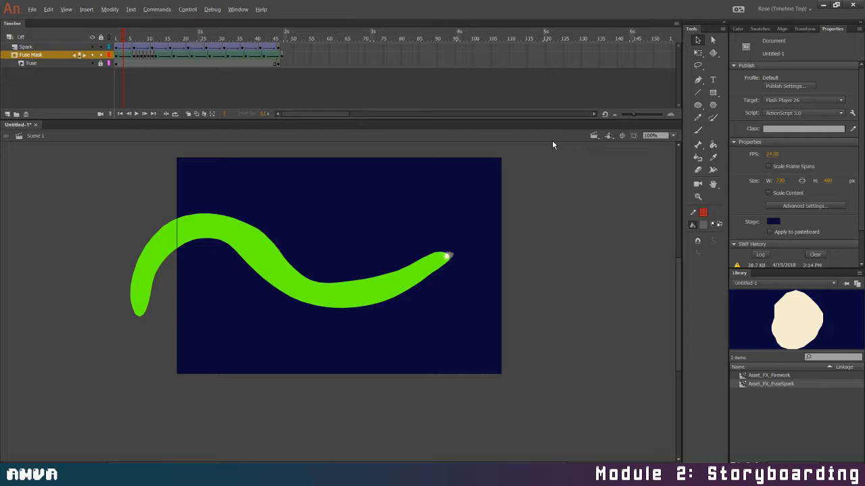
Delete the Spark, Fuse Mask and Fuse layers together to clear the scene
left_click(74, 47)
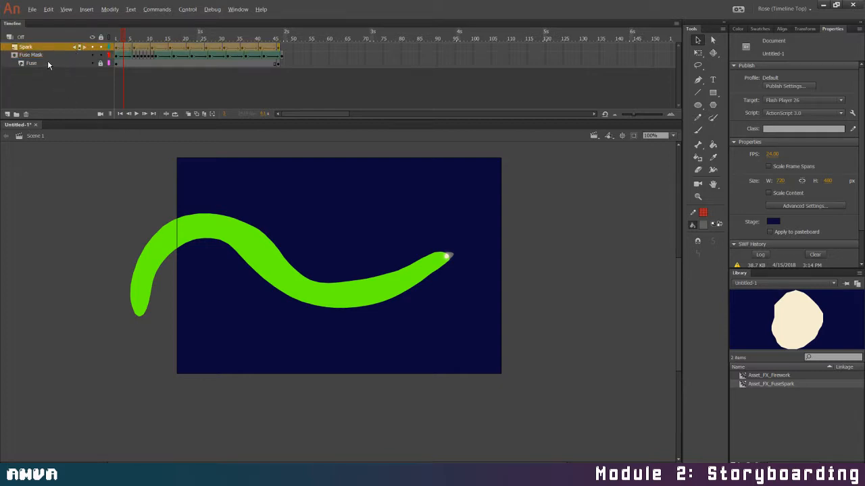
left_click(47, 63, "shift")
left_click(25, 114)
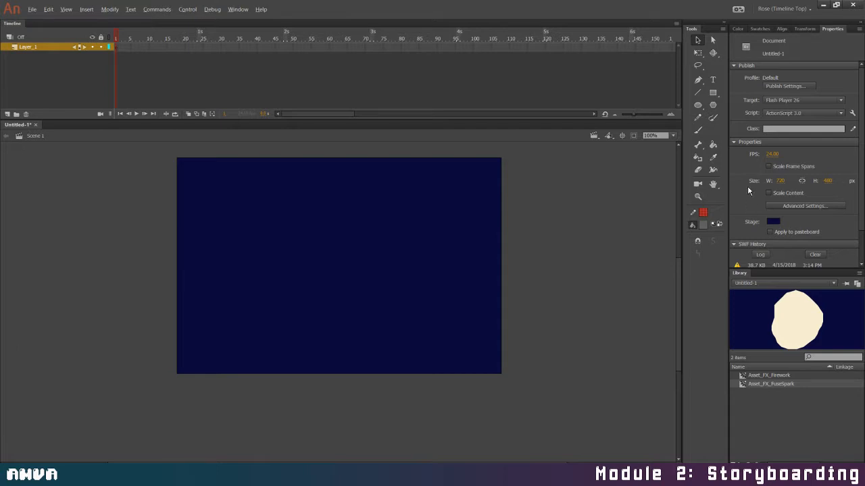
Set the fill to grey-blue (RGB 116, 152, 167) and brush a small dot in the stage's upper area on frame 1
left_click(739, 29)
left_click(791, 95)
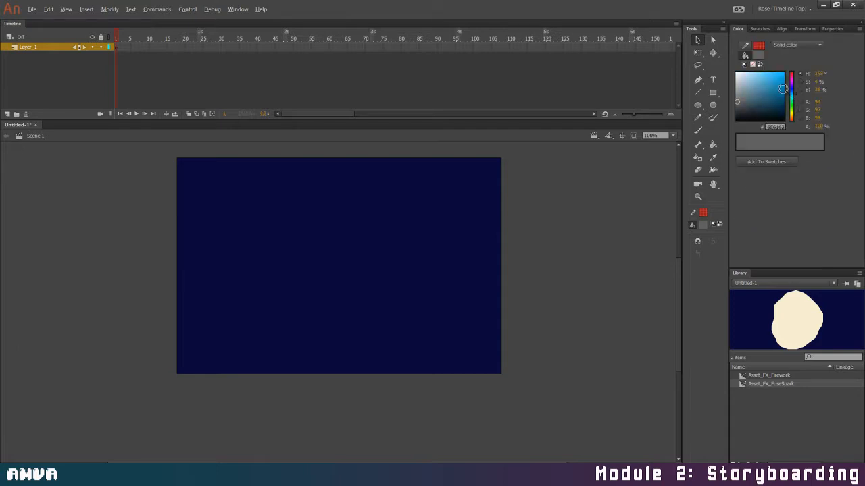
left_click_drag(753, 85, 750, 88)
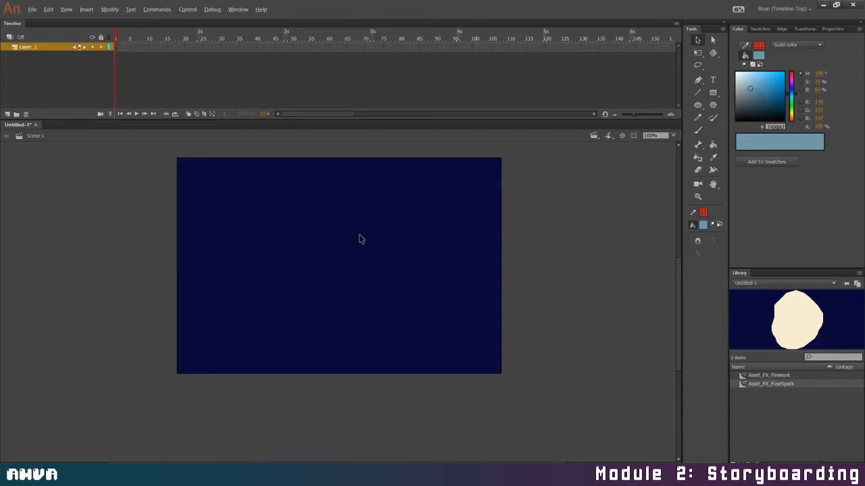
key("b")
left_click(377, 201)
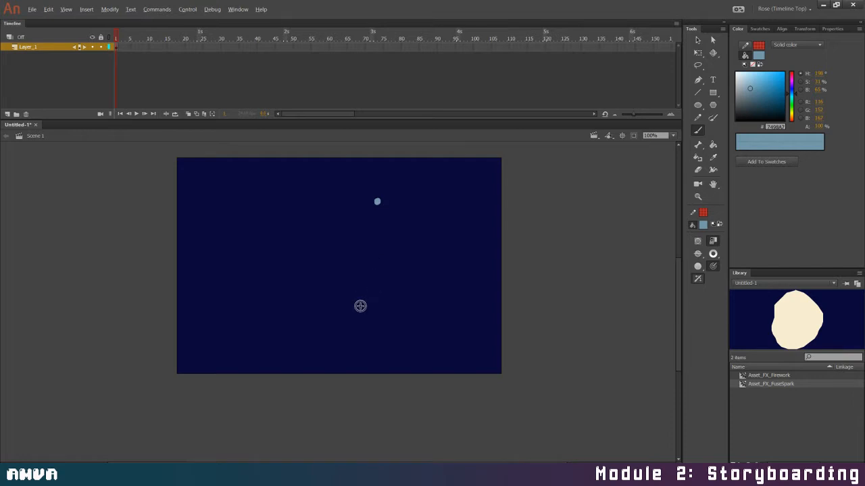
Add keyframes on frames 2 and 3, brushing the dot downward into a slightly longer drip on each
left_click(120, 47)
key("F6")
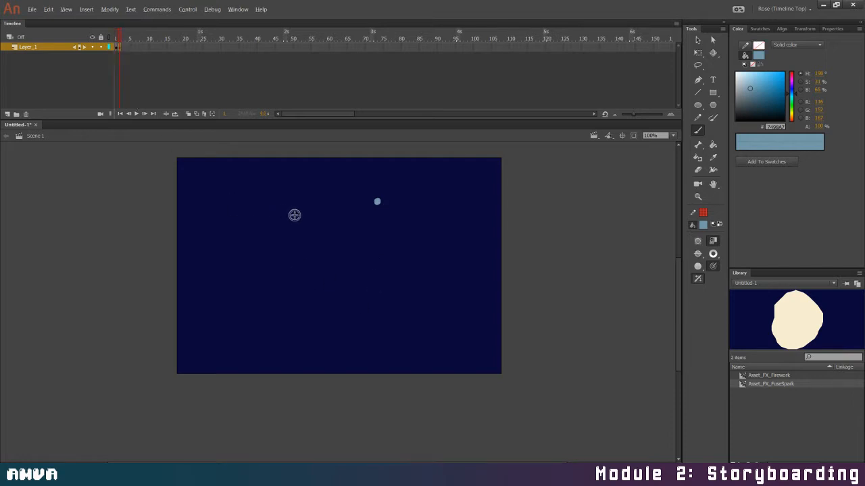
left_click_drag(376, 199, 371, 217)
key("ctrl+z")
left_click_drag(376, 201, 373, 213)
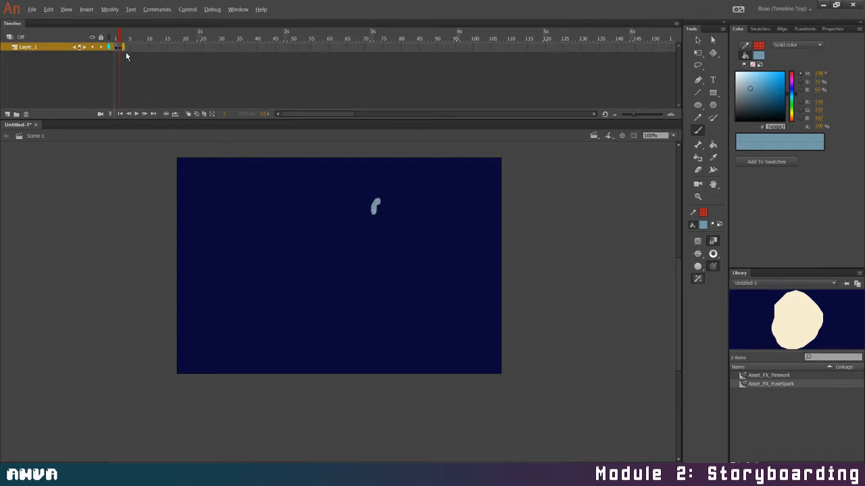
key("F6")
left_click_drag(373, 205, 369, 217)
Add a keyframe on frame 4 and brush the drip downward into several ragged strands
left_click(127, 47)
key("F6")
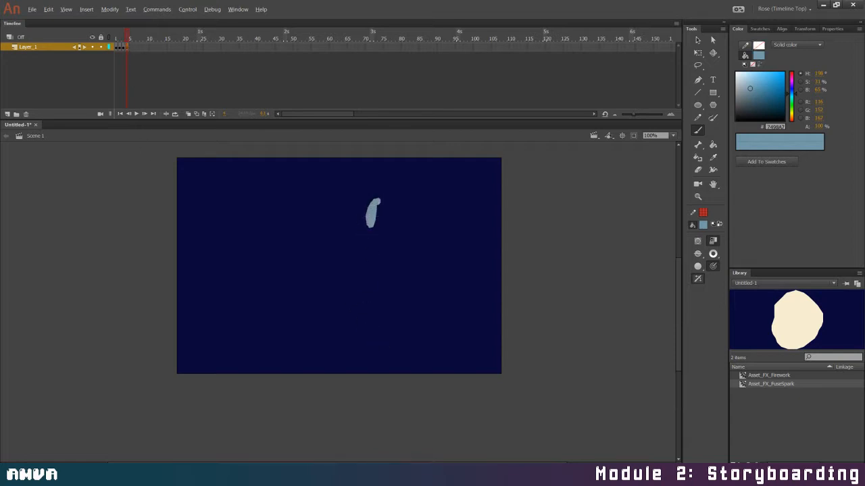
left_click_drag(372, 207, 363, 253)
mouse_move(365, 222)
left_mouse_down()
mouse_move(365, 244)
mouse_move(372, 218)
mouse_move(373, 249)
left_mouse_up()
mouse_move(371, 208)
left_mouse_down()
mouse_move(357, 244)
mouse_move(365, 225)
mouse_move(357, 242)
mouse_move(373, 246)
mouse_move(368, 214)
left_mouse_up()
key("ctrl+z")
Add keyframes on frames 5 and 6, widening the stream and extending its strands further down on each
left_click(131, 49)
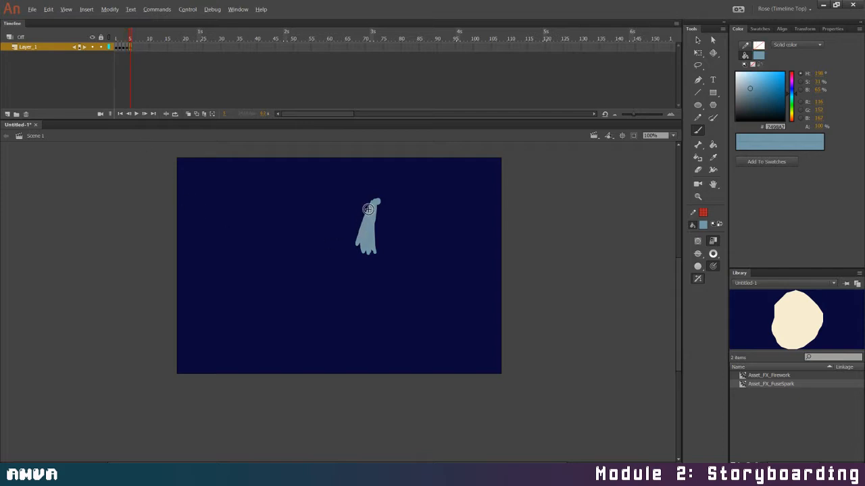
mouse_move(368, 211)
left_mouse_down()
mouse_move(349, 253)
mouse_move(362, 228)
mouse_move(355, 266)
mouse_move(370, 273)
mouse_move(376, 255)
mouse_move(376, 272)
mouse_move(361, 270)
left_mouse_up()
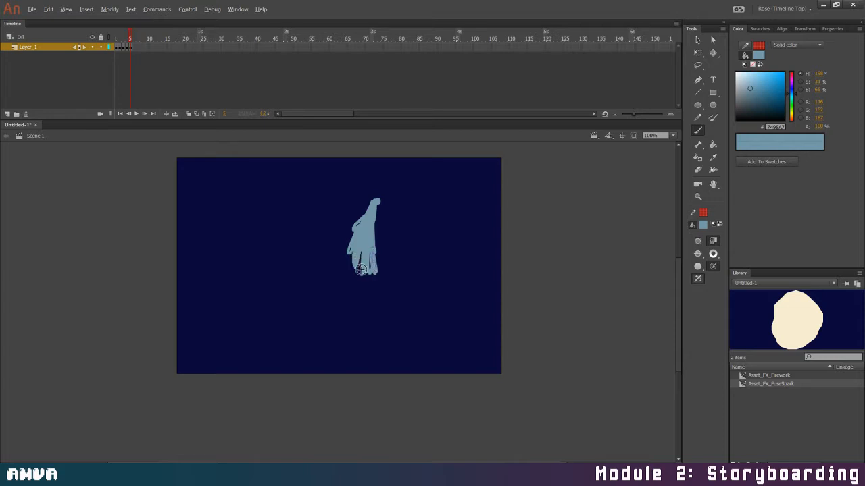
key("F6")
mouse_move(346, 273)
left_mouse_down()
mouse_move(349, 254)
mouse_move(347, 284)
mouse_move(365, 297)
left_mouse_up()
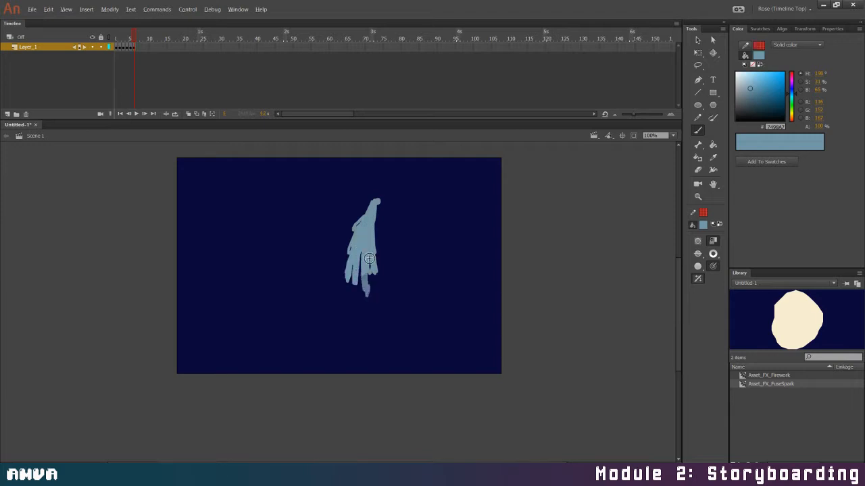
mouse_move(369, 262)
left_mouse_down()
mouse_move(366, 296)
mouse_move(379, 311)
mouse_move(370, 295)
left_mouse_up()
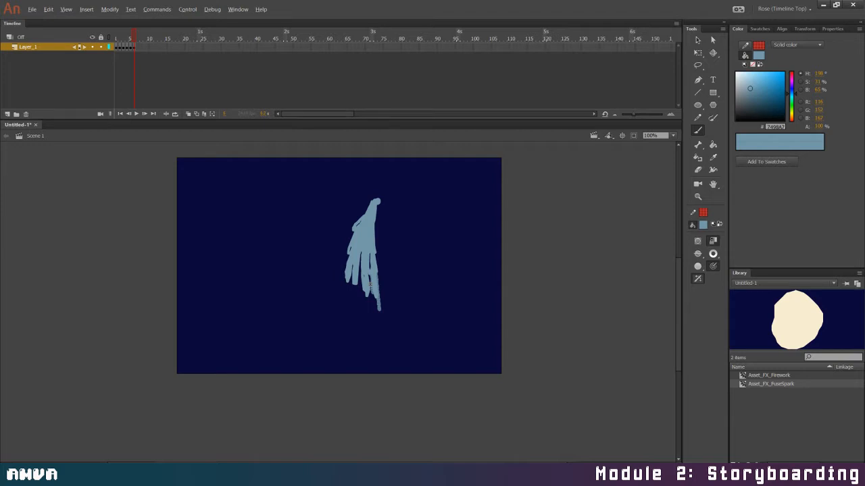
left_click_drag(360, 261, 358, 298)
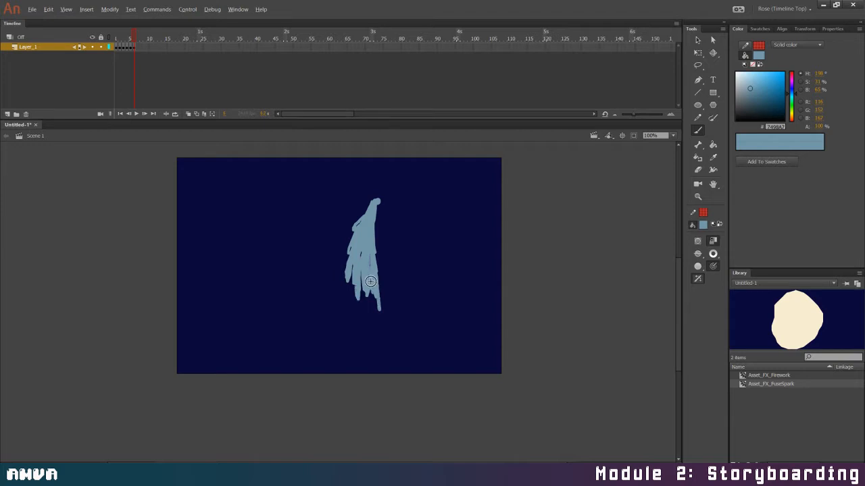
Add a keyframe on frame 7, brushing the stream's edges fuller and lengthening its strands toward the stage's lower edge
left_click(139, 47)
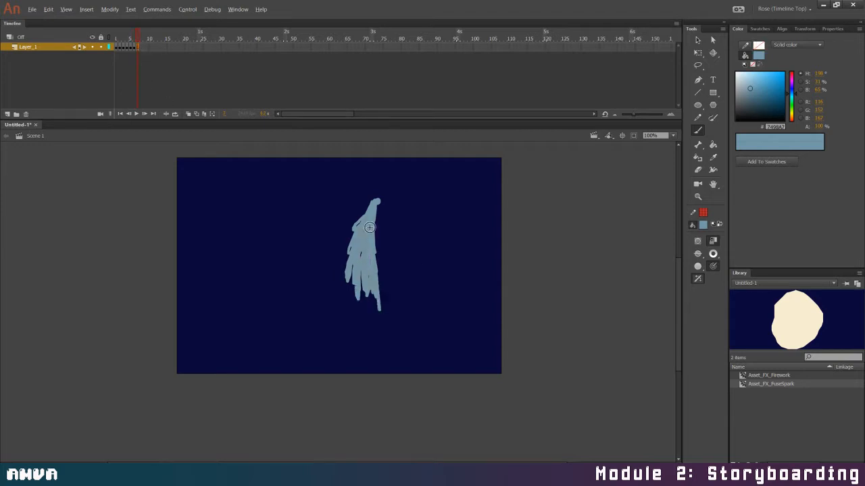
left_click_drag(362, 211, 364, 209)
left_click_drag(346, 245, 345, 248)
mouse_move(362, 212)
left_mouse_down()
mouse_move(341, 262)
mouse_move(378, 258)
mouse_move(380, 297)
left_mouse_up()
left_click_drag(378, 266, 378, 273)
left_click_drag(373, 202, 364, 215)
mouse_move(351, 257)
left_mouse_down()
mouse_move(349, 315)
mouse_move(360, 278)
mouse_move(359, 324)
mouse_move(370, 294)
left_mouse_up()
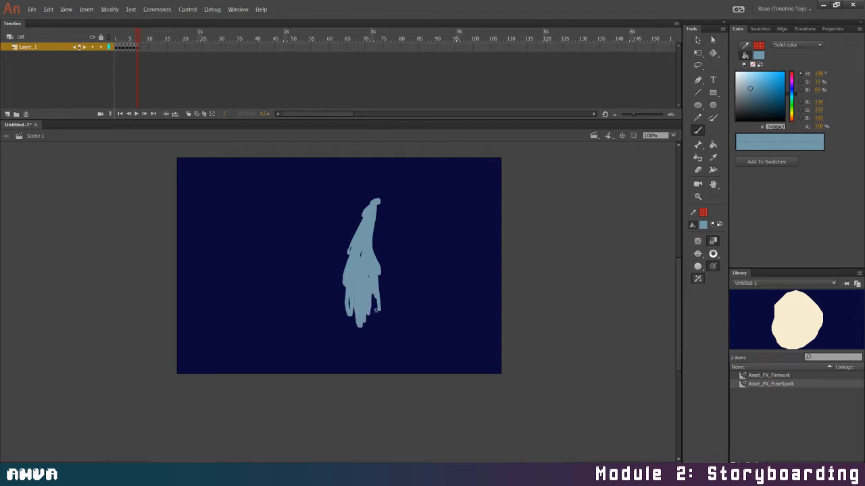
mouse_move(375, 294)
left_mouse_down()
mouse_move(368, 322)
mouse_move(373, 297)
mouse_move(379, 337)
mouse_move(346, 301)
mouse_move(353, 308)
mouse_move(344, 336)
mouse_move(349, 304)
left_mouse_up()
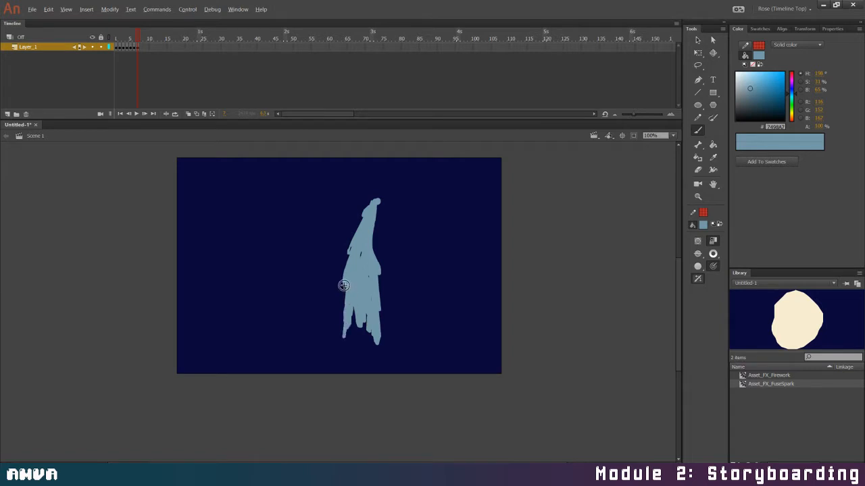
key("ctrl+z")
Add a keyframe on frame 8 and fill the gaps between the stream's lower strands
mouse_move(140, 40)
left_mouse_down()
mouse_move(112, 40)
mouse_move(142, 54)
mouse_move(116, 54)
mouse_move(137, 61)
mouse_move(121, 60)
mouse_move(150, 64)
mouse_move(118, 70)
mouse_move(143, 70)
left_mouse_up()
left_click_drag(145, 67, 159, 90)
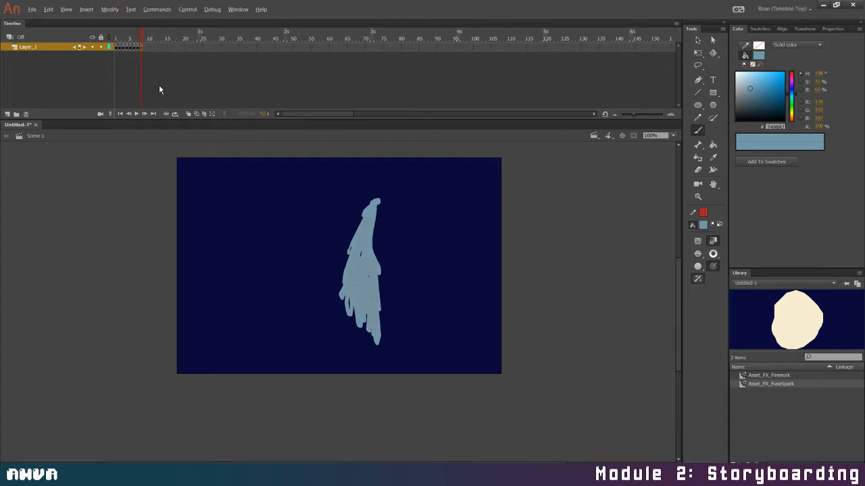
left_click_drag(362, 215, 342, 263)
mouse_move(345, 306)
left_mouse_down()
mouse_move(351, 329)
mouse_move(368, 315)
left_mouse_up()
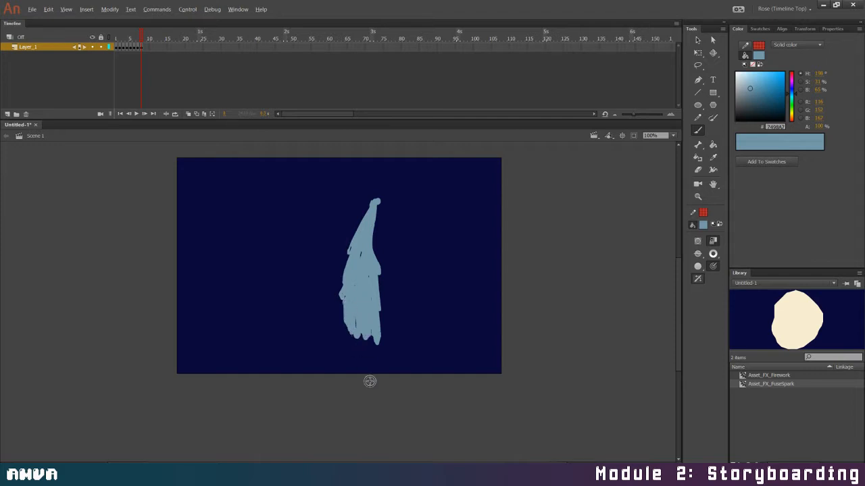
Erase the ragged bulges along both sides of the frame 8 stream, turn on onion skinning and touch up its outline
mouse_move(368, 191)
left_mouse_down()
mouse_move(343, 259)
mouse_move(340, 310)
left_mouse_up()
left_click_drag(383, 215, 376, 344)
mouse_move(380, 233)
left_mouse_down()
mouse_move(379, 295)
mouse_move(383, 225)
mouse_move(377, 301)
left_mouse_up()
left_click(188, 115)
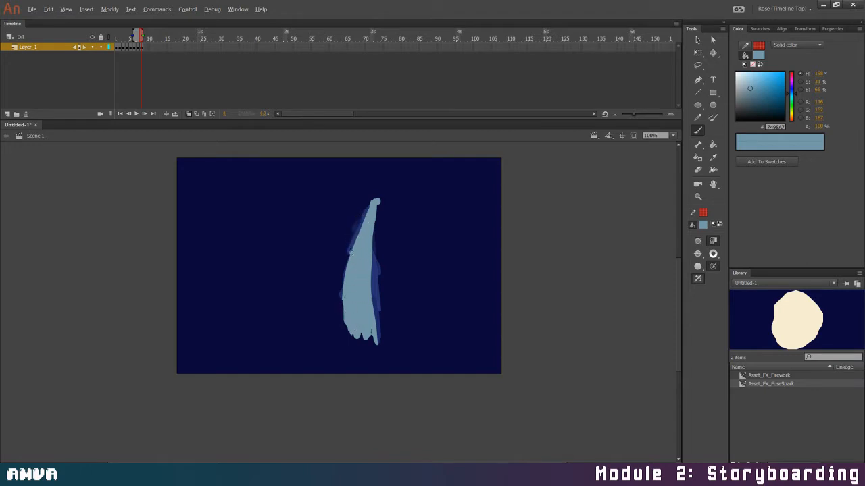
left_click_drag(347, 261, 346, 268)
Copy the stream onto a frame 9 keyframe, trim its edges and brush new bulges along both sides
left_click(146, 52)
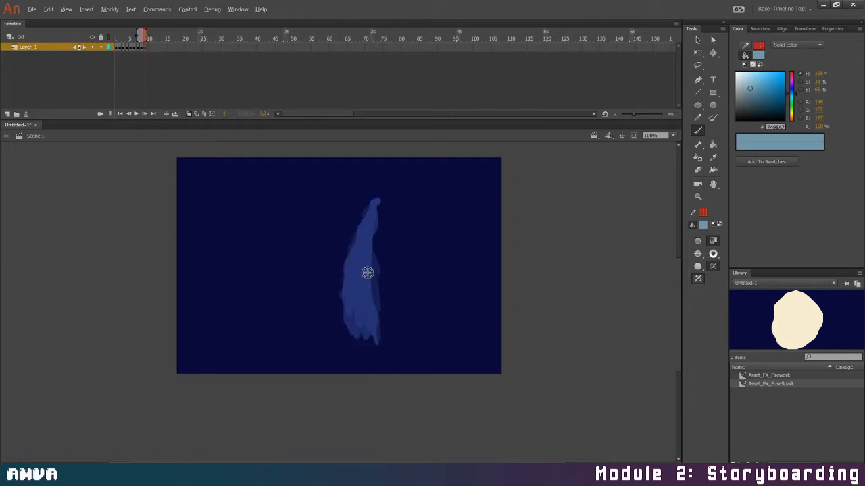
key("ctrl+shift+v")
mouse_move(370, 206)
left_mouse_down()
mouse_move(350, 250)
mouse_move(342, 335)
mouse_move(376, 284)
mouse_move(377, 302)
mouse_move(375, 260)
mouse_move(383, 341)
left_mouse_up()
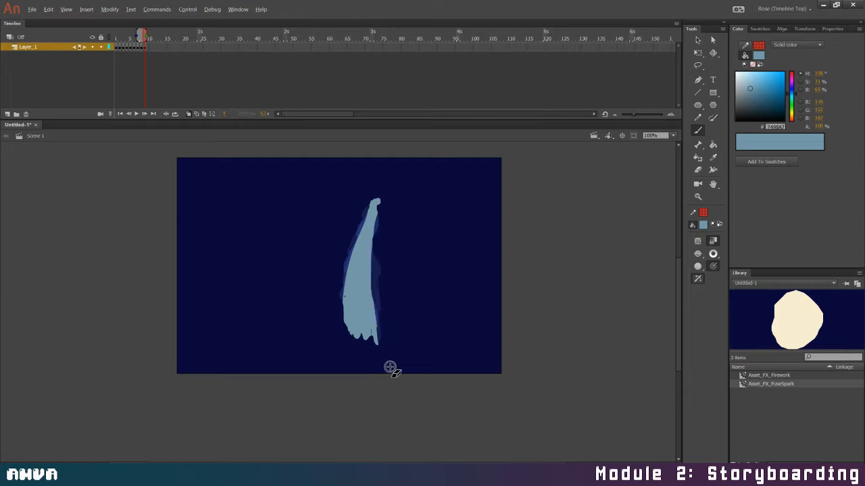
left_click_drag(350, 253, 343, 309)
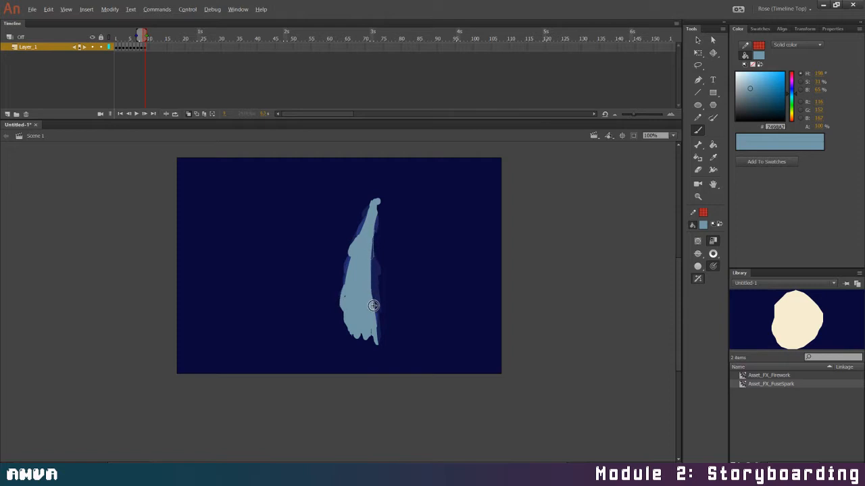
left_click_drag(375, 221, 374, 260)
left_click_drag(374, 225, 374, 269)
mouse_move(371, 306)
left_mouse_down()
mouse_move(376, 348)
mouse_move(374, 282)
left_mouse_up()
Copy the stream onto a frame 10 keyframe, erase its side bulges and brush new ones at different heights
left_click(153, 114)
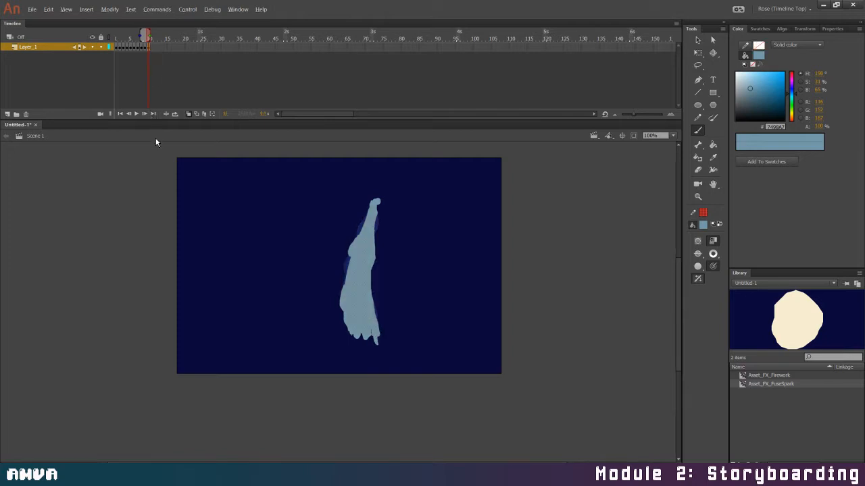
key("Delete")
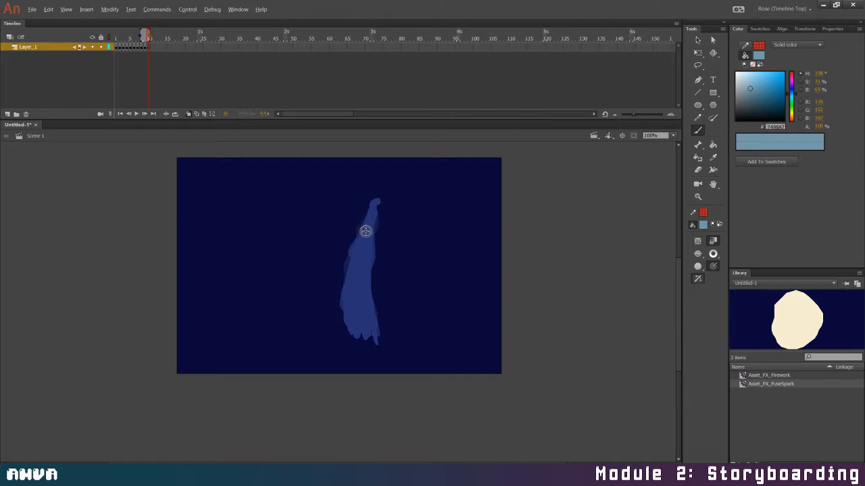
key("ctrl+shift+v")
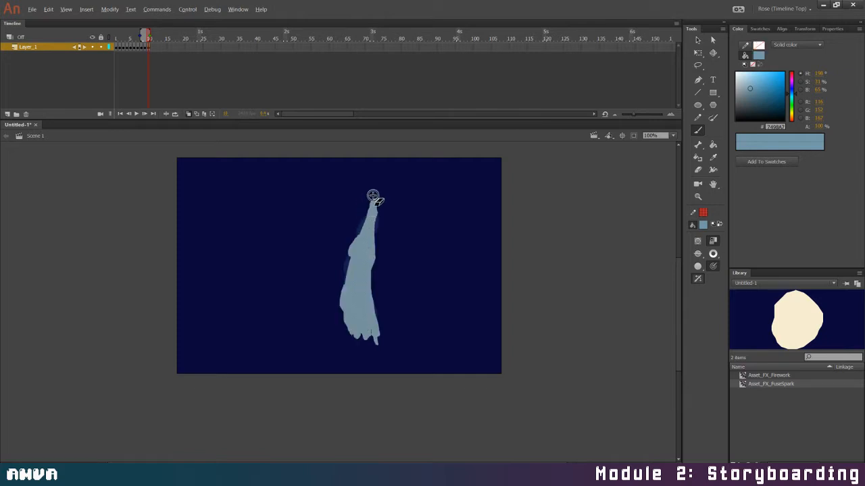
mouse_move(373, 196)
left_mouse_down()
mouse_move(336, 329)
mouse_move(377, 219)
mouse_move(378, 327)
left_mouse_up()
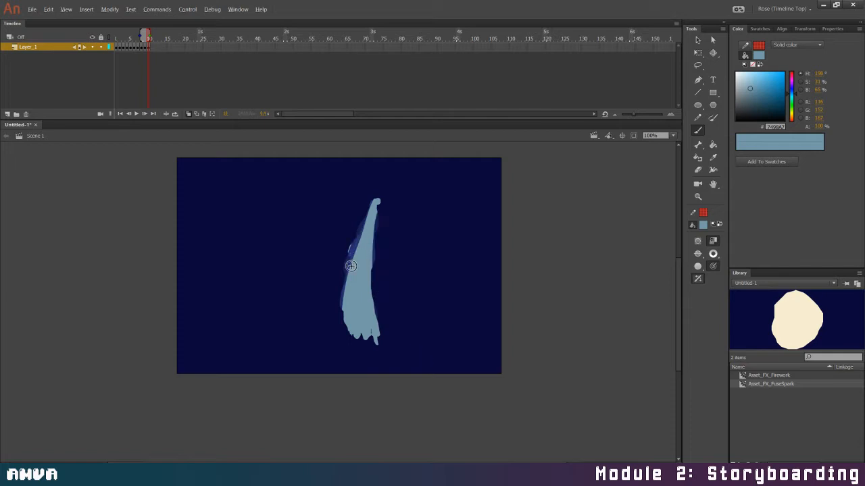
mouse_move(356, 248)
left_mouse_down()
mouse_move(344, 287)
mouse_move(349, 305)
left_mouse_up()
mouse_move(376, 209)
left_mouse_down()
mouse_move(375, 232)
mouse_move(362, 235)
left_mouse_up()
left_click_drag(371, 265, 380, 322)
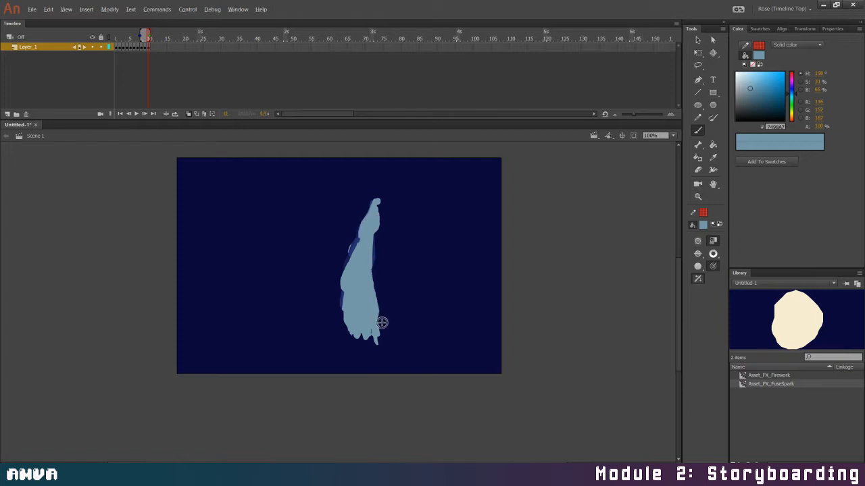
Turn off onion skinning and play the stream animation from frame 1
left_click(185, 113)
left_click_drag(149, 35, 102, 38)
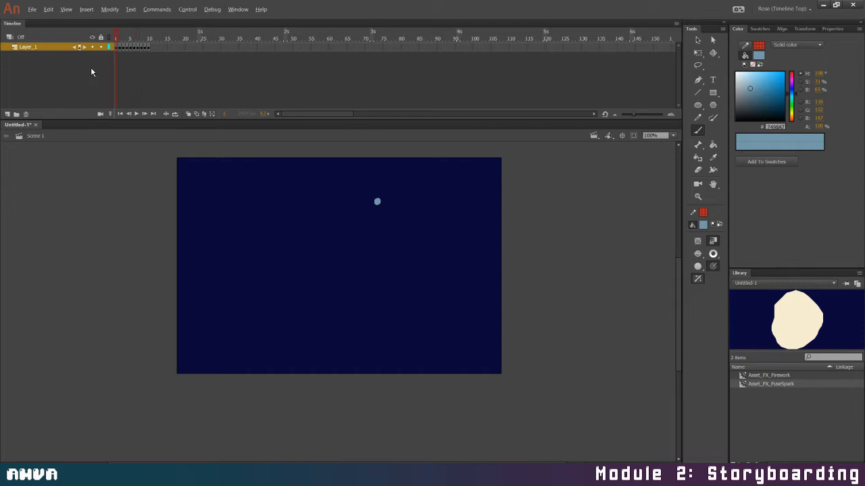
left_click(136, 114)
left_click(136, 114)
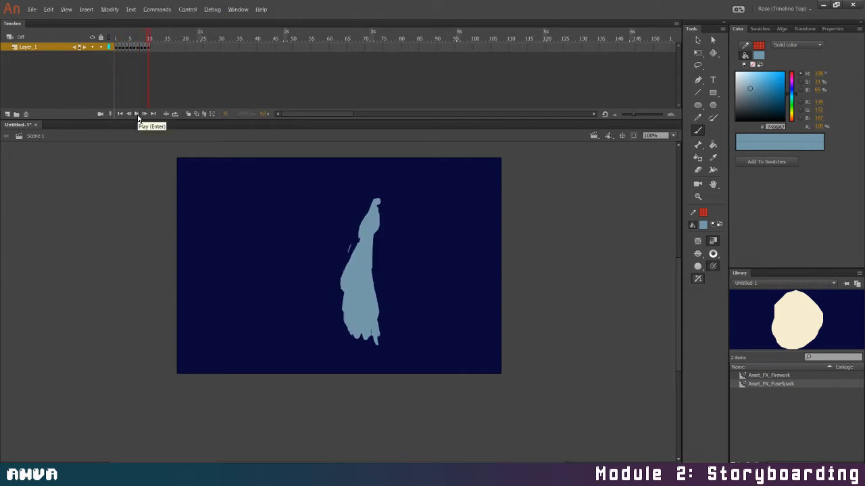
left_click(136, 115)
Copy frames 7 to 10 of the stream and paste them twice, at frames 11 and 15
left_click_drag(141, 47, 147, 47)
left_click(143, 47)
right_click(147, 50)
left_click(179, 166)
right_click(152, 49)
left_click(196, 172)
right_click(165, 48)
left_click(187, 171)
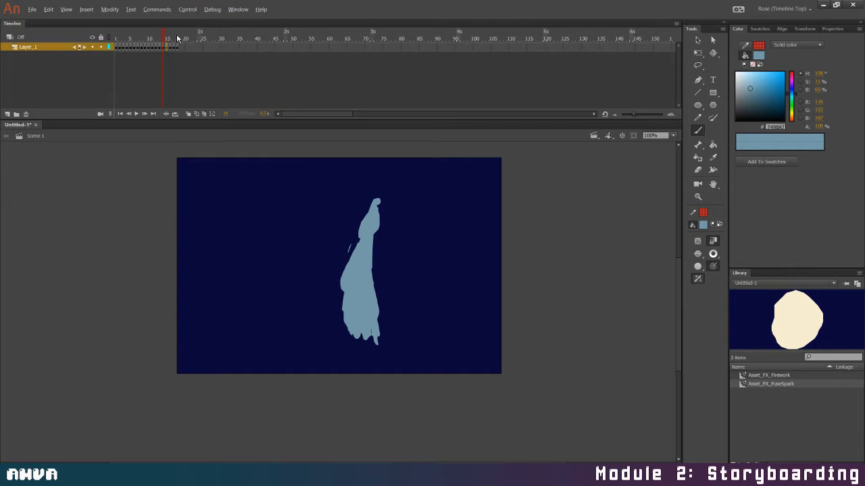
Play the extended stream animation from the first frame to check the repeated cycle
left_click_drag(177, 38, 105, 37)
left_click(138, 115)
left_click_drag(178, 33, 66, 49)
left_click(135, 115)
left_click(136, 114)
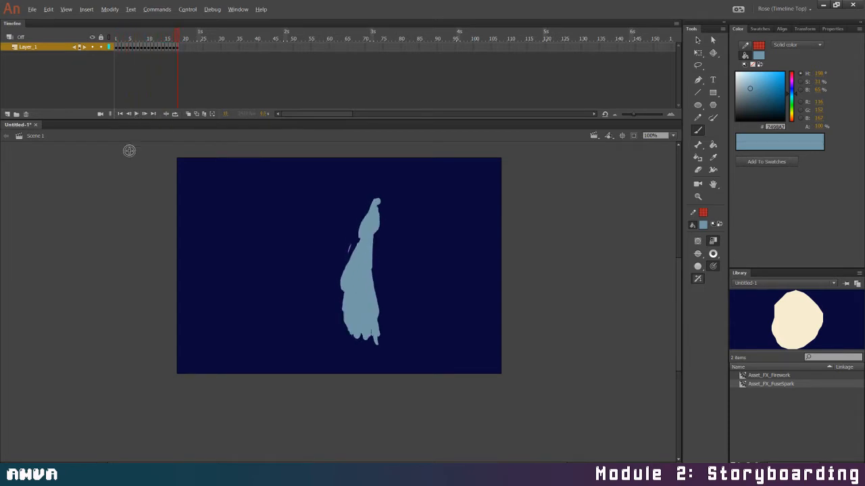
Add a layer above the stream, set the fill to pale blue and brush the first foam at the stream's base on frames 8 and 9
left_click(7, 114)
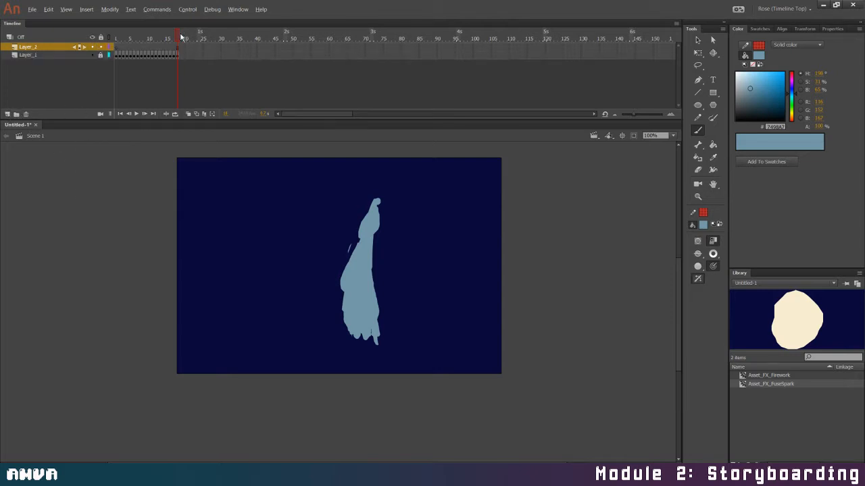
left_click_drag(181, 38, 138, 47)
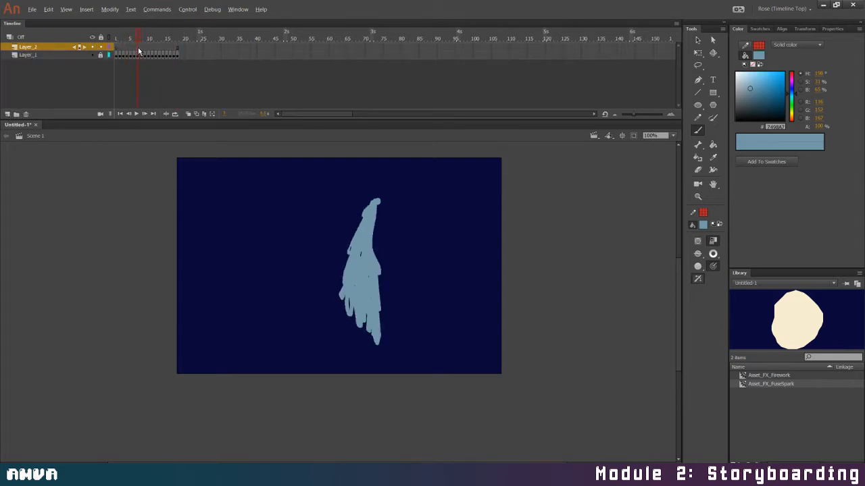
left_click(749, 76)
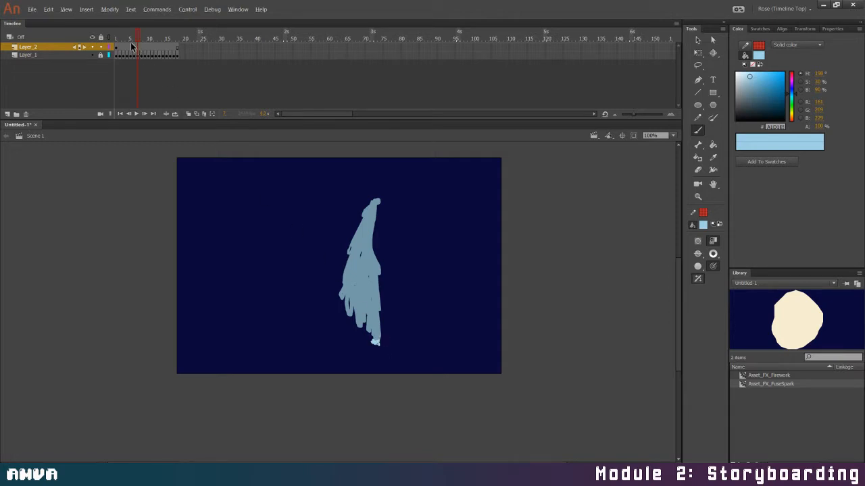
mouse_move(121, 51)
left_mouse_down()
mouse_move(148, 51)
mouse_move(148, 41)
left_mouse_up()
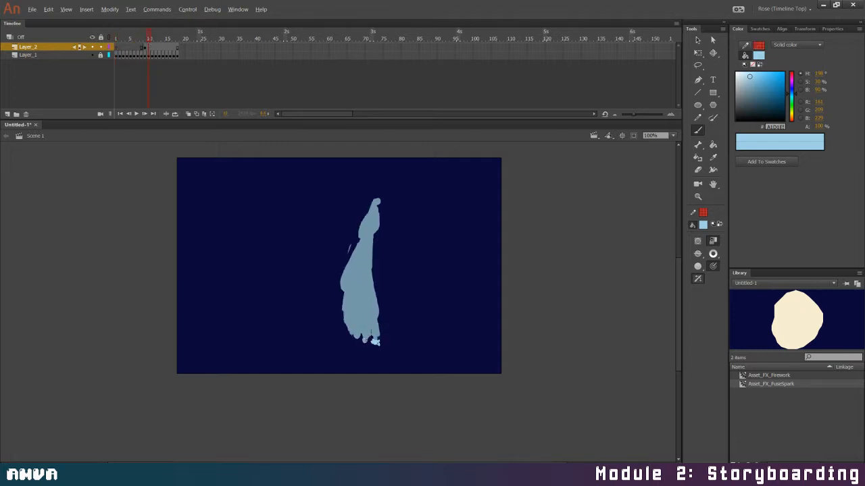
On frame 10 of Layer_2, brush the foam wider across the stream's base and add small droplets beside it
left_click_drag(358, 340, 361, 336)
left_click(151, 51)
left_click(156, 75)
left_click(150, 56)
mouse_move(363, 338)
left_mouse_down()
mouse_move(355, 337)
mouse_move(369, 342)
mouse_move(383, 333)
left_mouse_up()
left_click(384, 327)
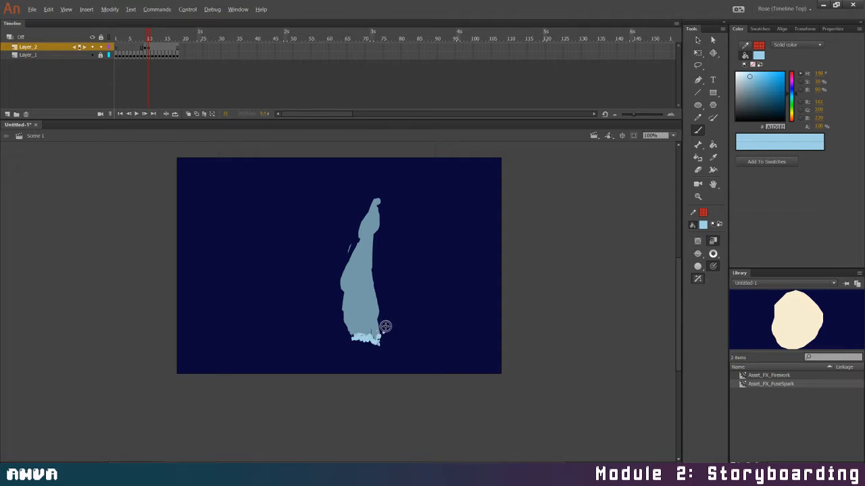
Add a Layer_2 keyframe on frame 11 and dab more foam and scattered droplets around the stream's base
left_click(153, 49)
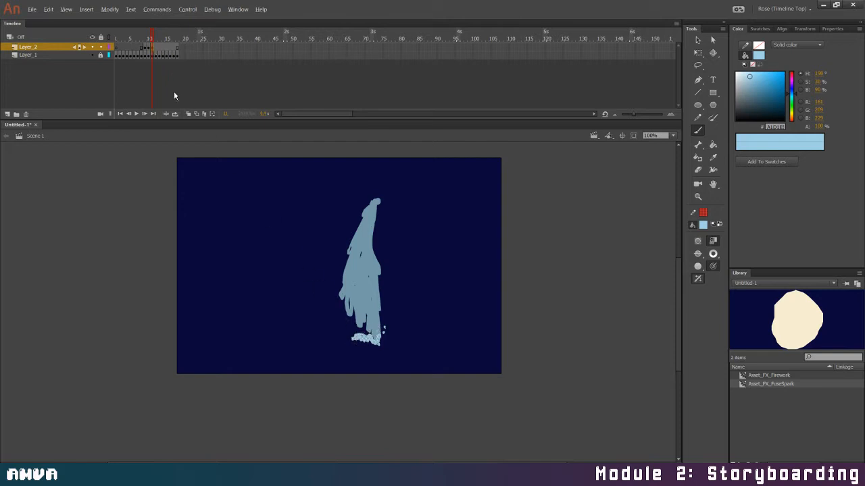
left_click(360, 331)
left_click(390, 332)
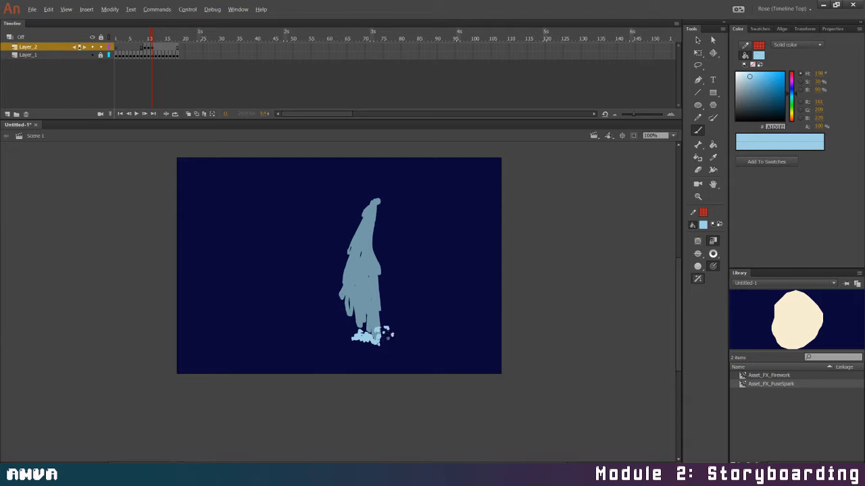
left_click(394, 340)
left_click(384, 341)
Add a Layer_2 keyframe on frame 12 and rework the foam with new droplets on both sides of the stream's base
key("F6")
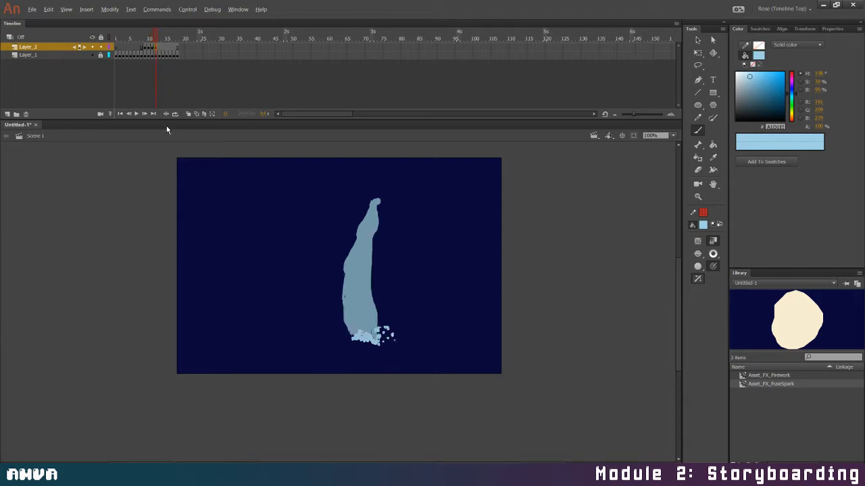
mouse_move(377, 324)
left_mouse_down()
mouse_move(393, 330)
mouse_move(349, 333)
mouse_move(379, 331)
left_mouse_up()
key("ctrl+z")
left_click(387, 346)
left_click(386, 348)
left_click(341, 338)
left_click(341, 328)
left_click(354, 329)
left_click_drag(367, 327, 370, 322)
Clear the foam on frame 13 of Layer_2, turn on onion skinning and repaint the foam with droplets on both sides
left_click(160, 52)
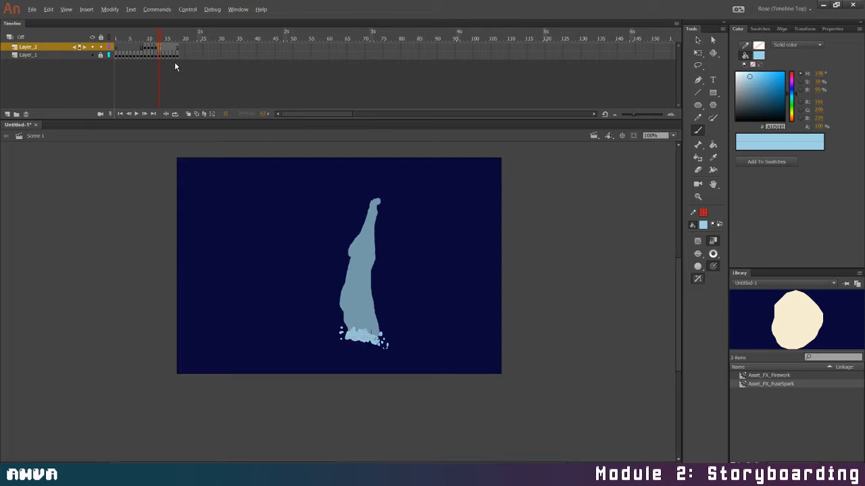
key("Delete")
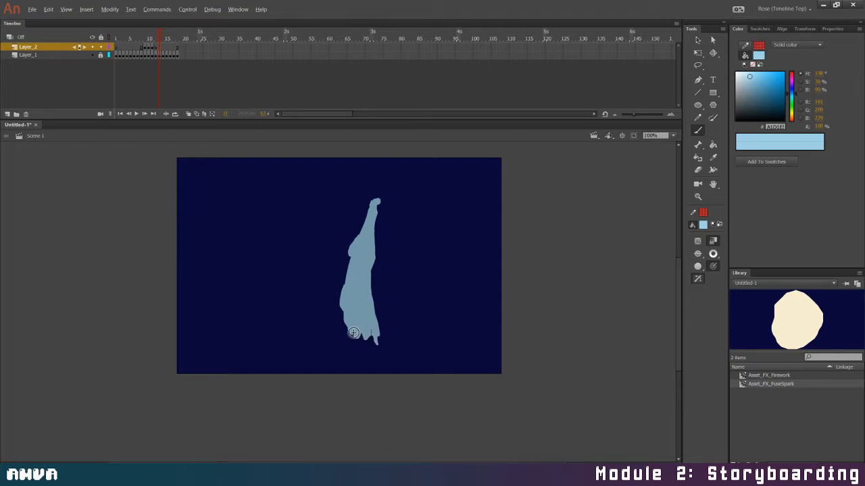
left_click(188, 115)
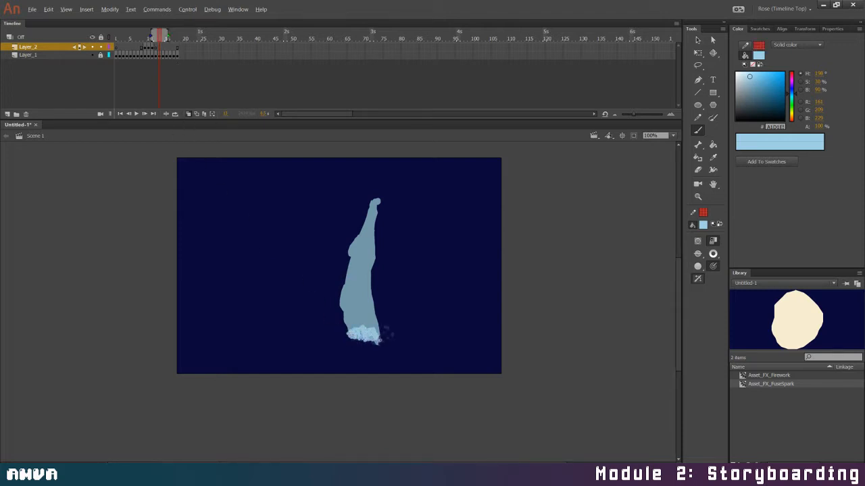
left_click_drag(380, 341, 381, 339)
left_click(383, 333)
left_click(389, 338)
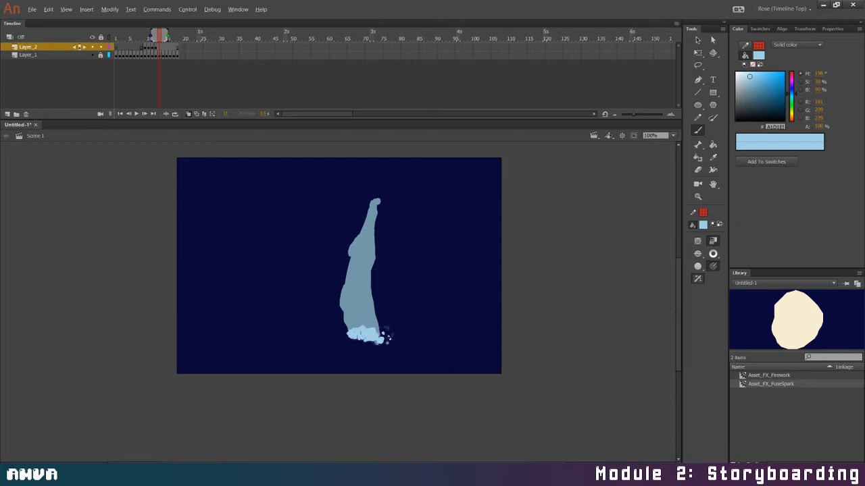
left_click(389, 343)
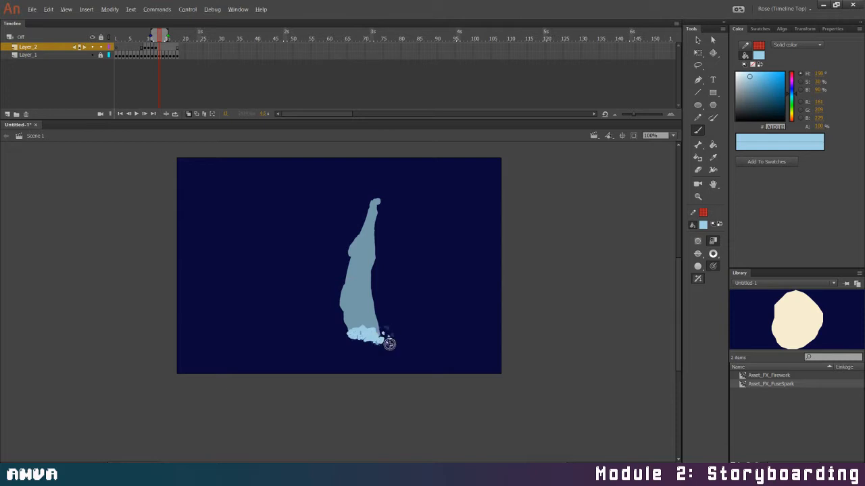
left_click(334, 323)
Replace the foam on frame 13 of Layer_2 with a band across the stream's base, adding new droplets on both sides
left_click(163, 55)
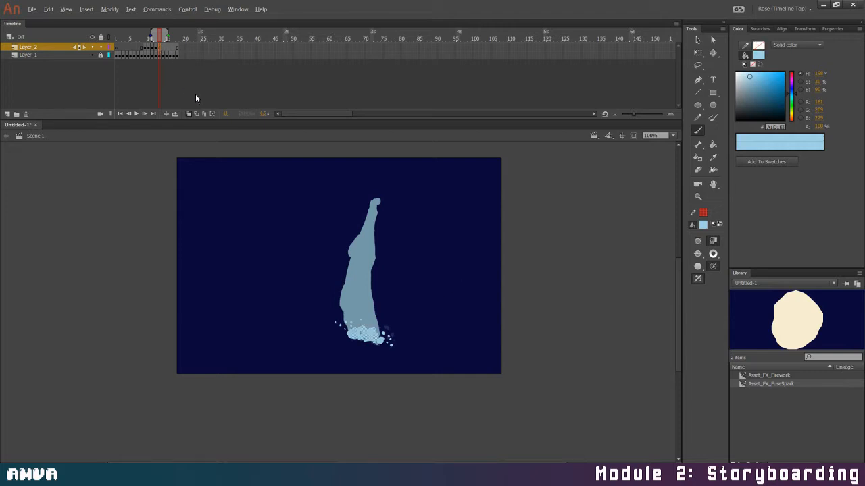
key("Delete")
left_click_drag(350, 338, 352, 334)
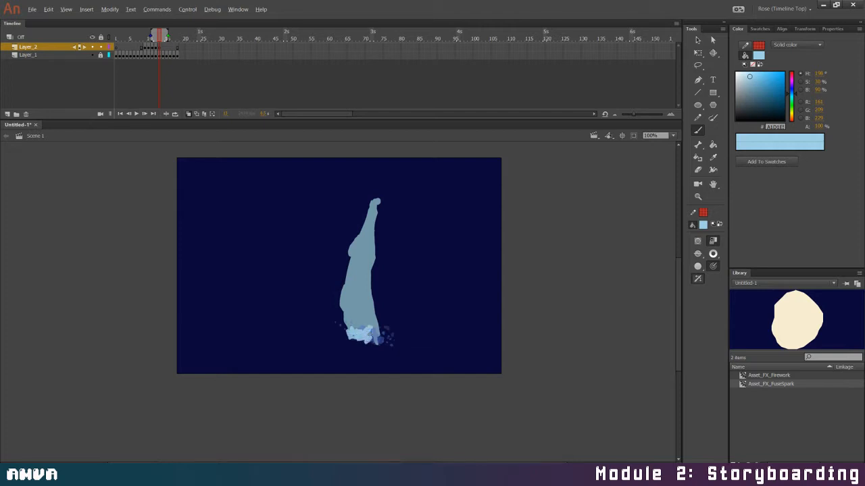
left_click_drag(365, 342, 384, 325)
left_click(383, 346)
left_click(389, 345)
left_click(391, 331)
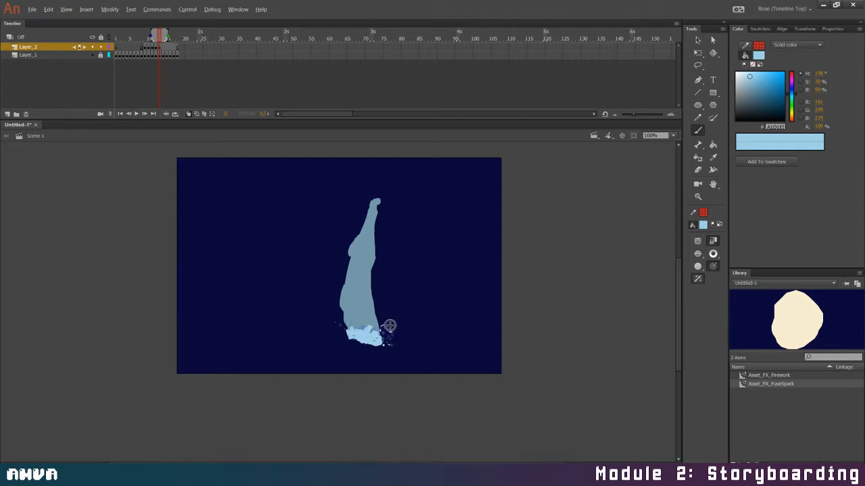
left_click(389, 321)
left_click(383, 322)
left_click(344, 330)
left_click(338, 333)
left_click(338, 335)
left_click(342, 336)
On frame 14 of Layer_2, clear the foam and repaint it across the stream's base with scattered side droplets
left_click(163, 48)
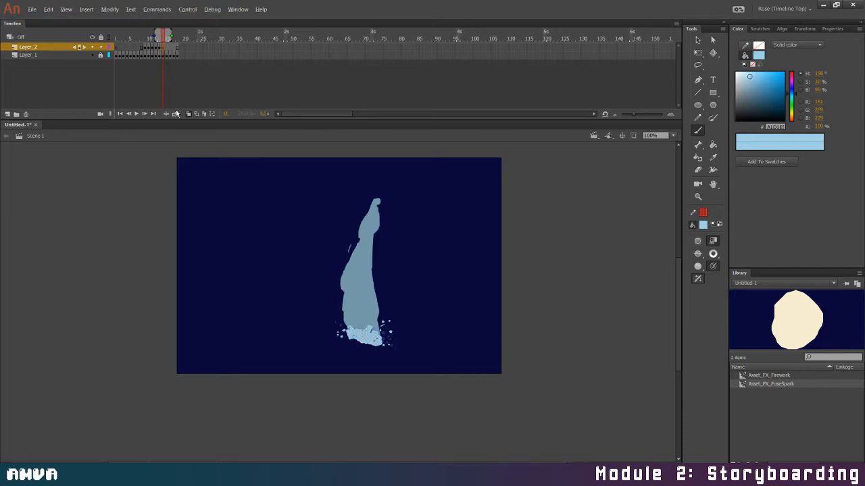
key("Delete")
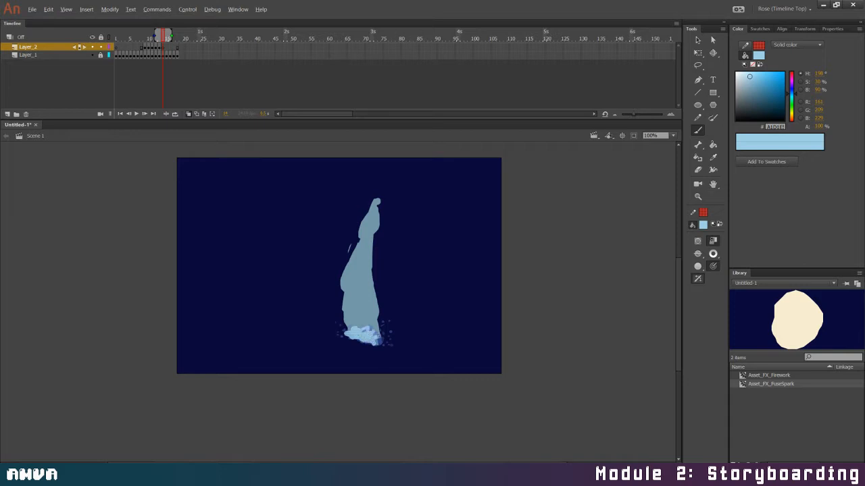
left_click_drag(370, 330, 365, 328)
left_click(346, 337)
left_click(341, 337)
On frame 15 of Layer_2, clear the foam and repaint it with a raised left edge and small droplets around it
left_click(167, 47)
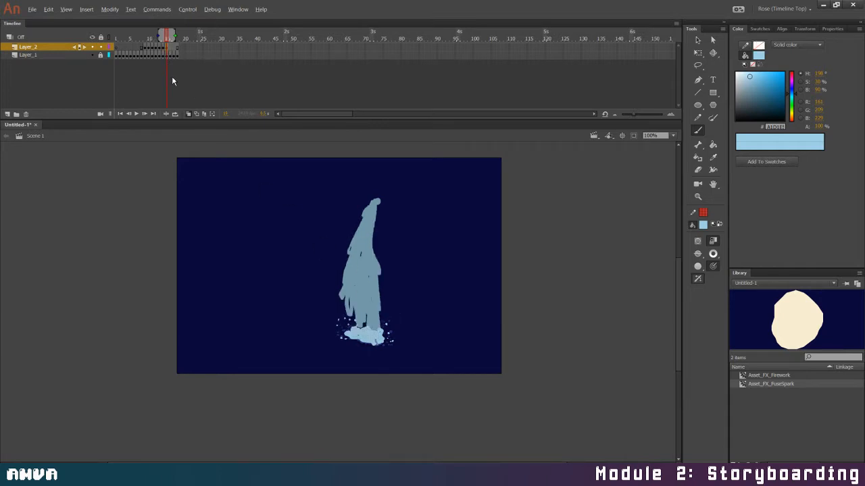
key("Delete")
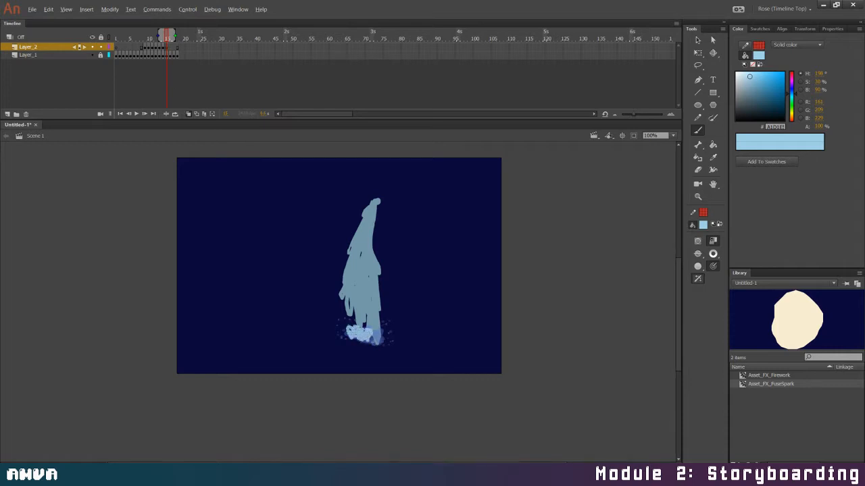
mouse_move(375, 338)
left_mouse_down()
mouse_move(353, 332)
mouse_move(354, 321)
mouse_move(339, 338)
left_mouse_up()
left_click_drag(338, 331, 344, 337)
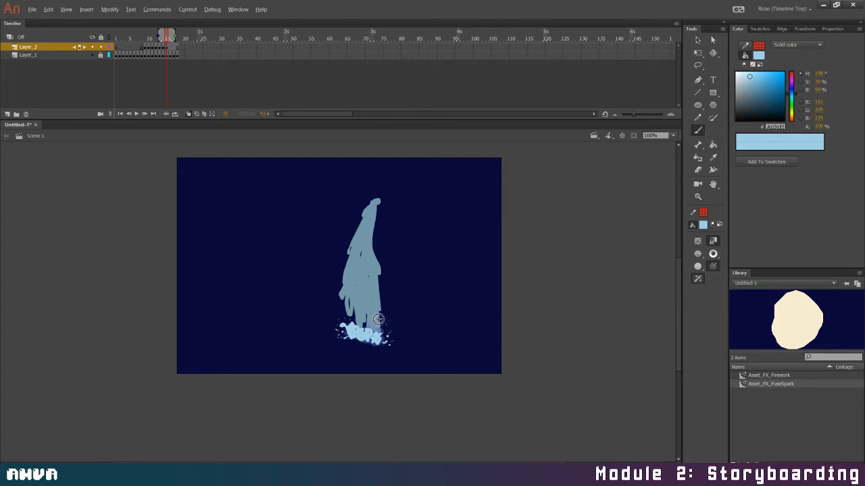
On frame 16 of Layer_2, clear the foam and brush a smoother band with droplets rising on both sides
left_click(172, 48)
left_click(171, 50)
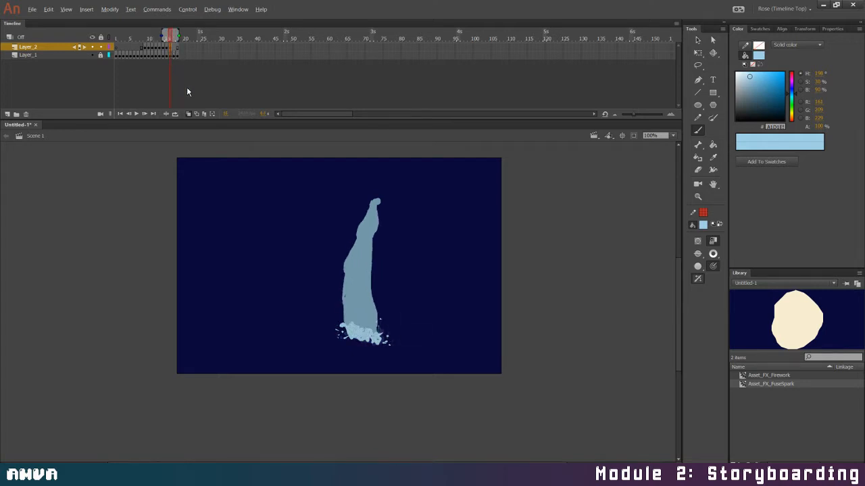
key("Delete")
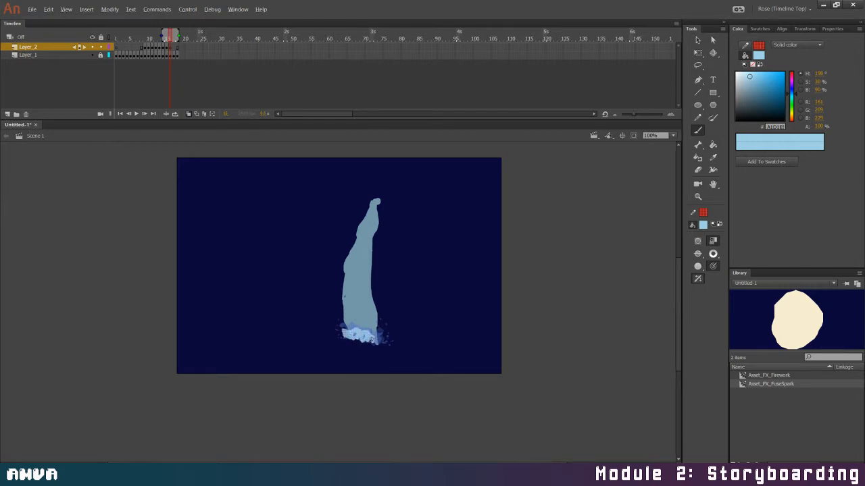
left_click_drag(346, 335, 384, 333)
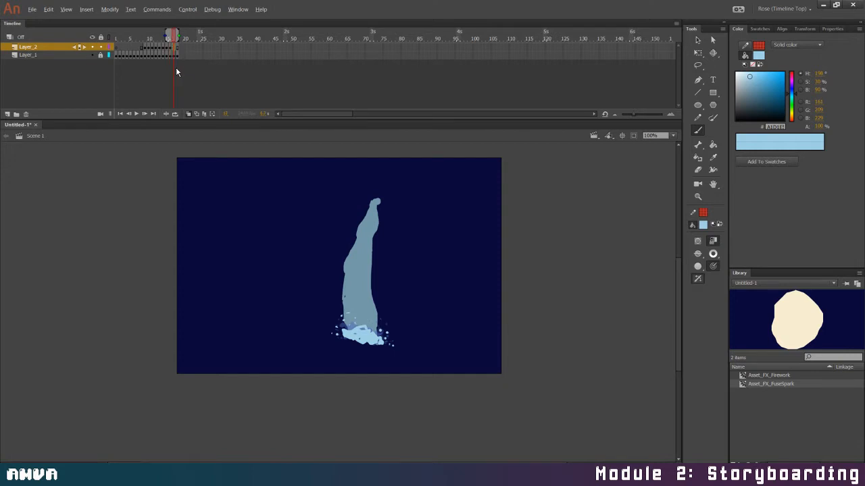
Replace the foam on frame 17 of Layer_2 with a denser, mottled mass and scatter droplets above its right side
key("F7")
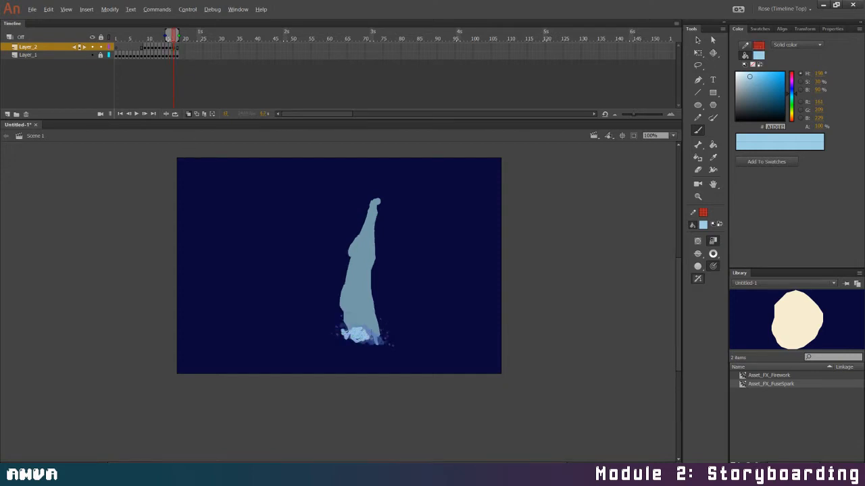
left_click_drag(380, 332, 385, 339)
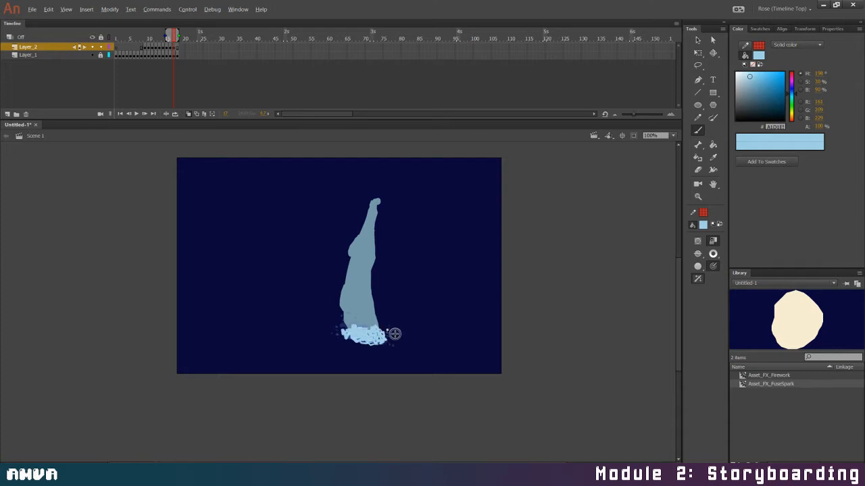
left_click_drag(379, 320, 381, 314)
left_click(389, 318)
left_click(385, 322)
left_click(390, 323)
left_click(394, 327)
left_click(393, 336)
left_click(373, 322)
left_click(372, 315)
left_click(378, 315)
left_click(380, 321)
Repaint the foam on frame 18 of Layer_2 as a wide, low band with droplets spreading farther out on both sides
left_click(179, 51)
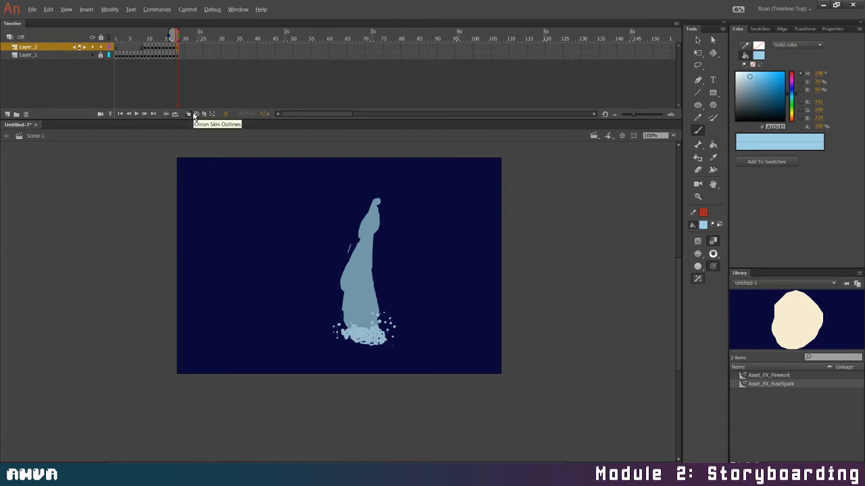
left_click(194, 116)
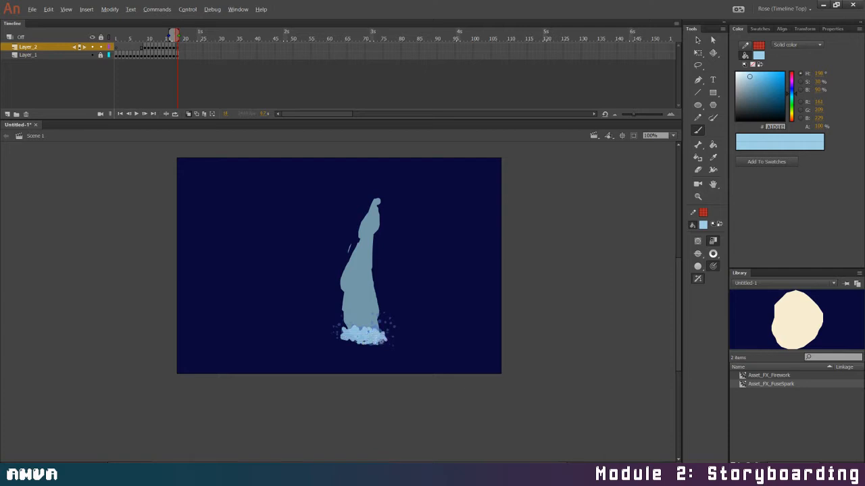
left_click_drag(341, 335, 386, 329)
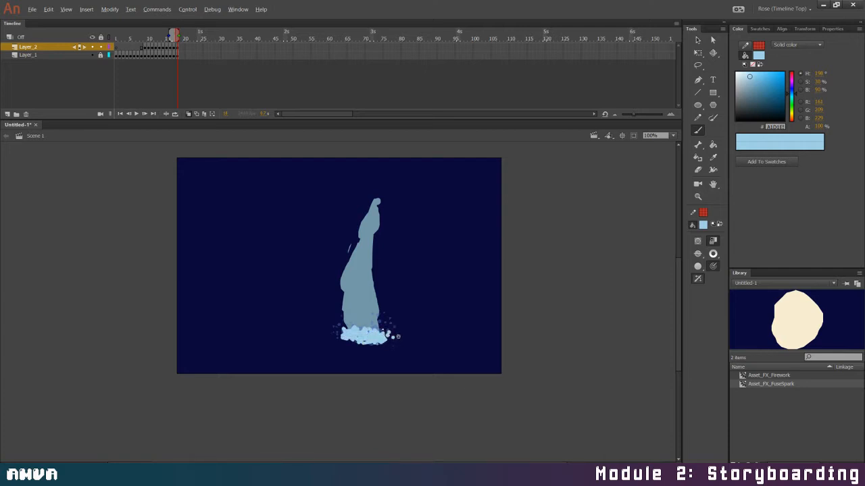
left_click(398, 336)
left_click(394, 343)
left_click(331, 331)
left_click(333, 326)
left_click(337, 327)
Turn off onion skinning and preview the water animation looping over frames 1 to 18
left_click(189, 114)
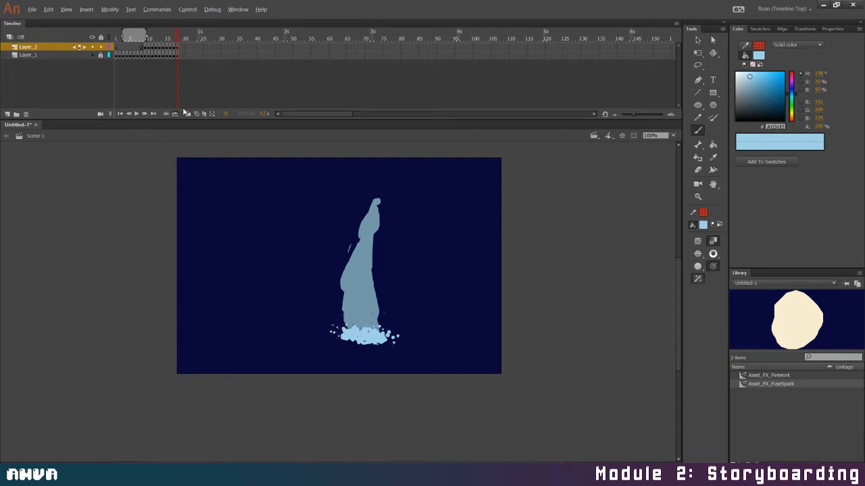
left_click_drag(144, 36, 180, 33)
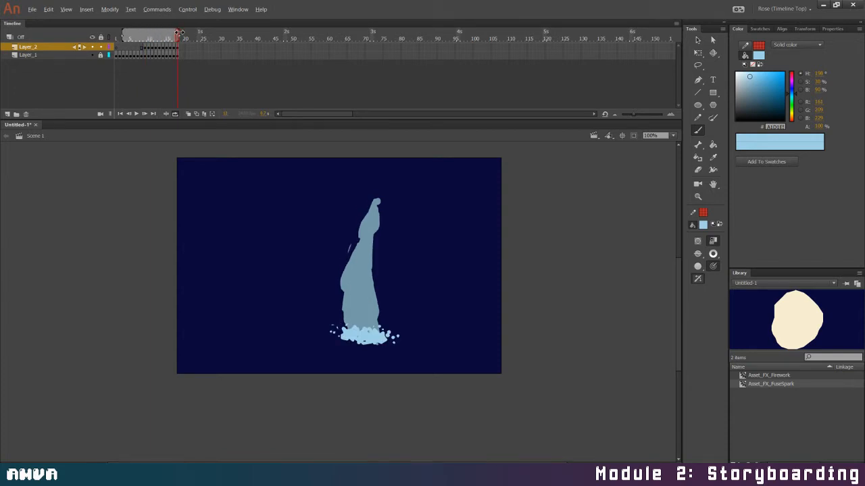
left_click_drag(125, 39, 98, 34)
left_click(136, 113)
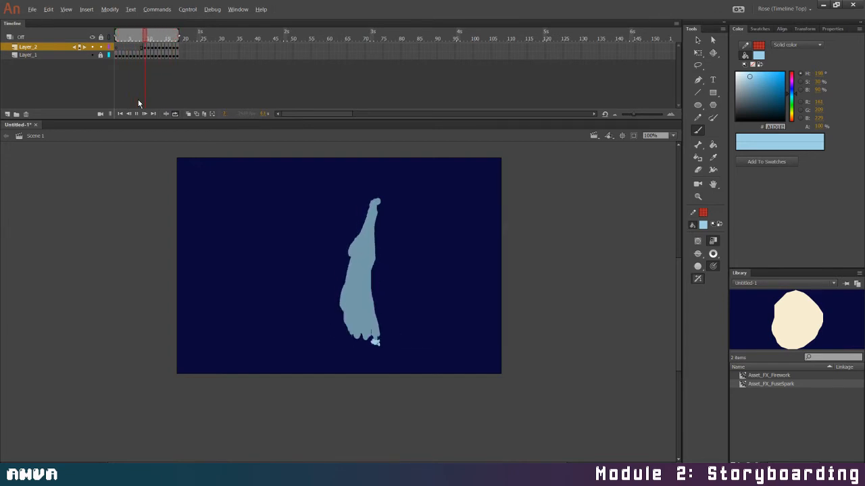
Add Layer_3, paint a tilted dark grey (RGB 100, 105, 108) container at the top of the stream, and play the animation
left_click(26, 115)
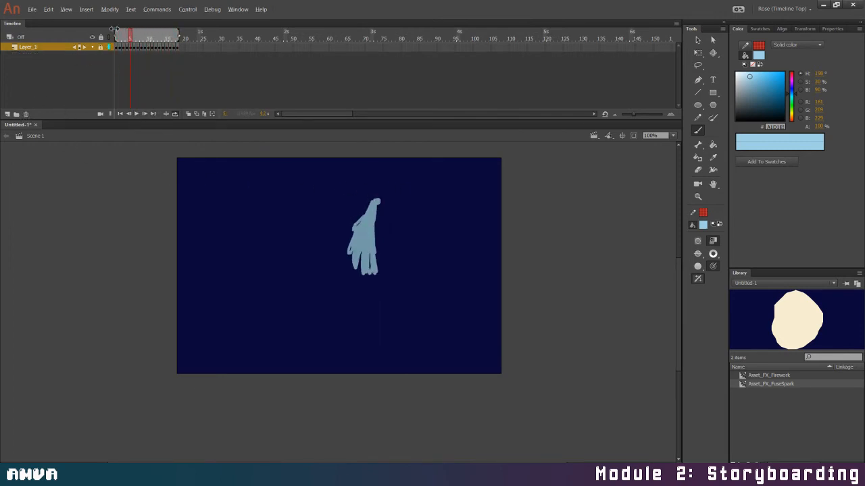
key("ctrl+z")
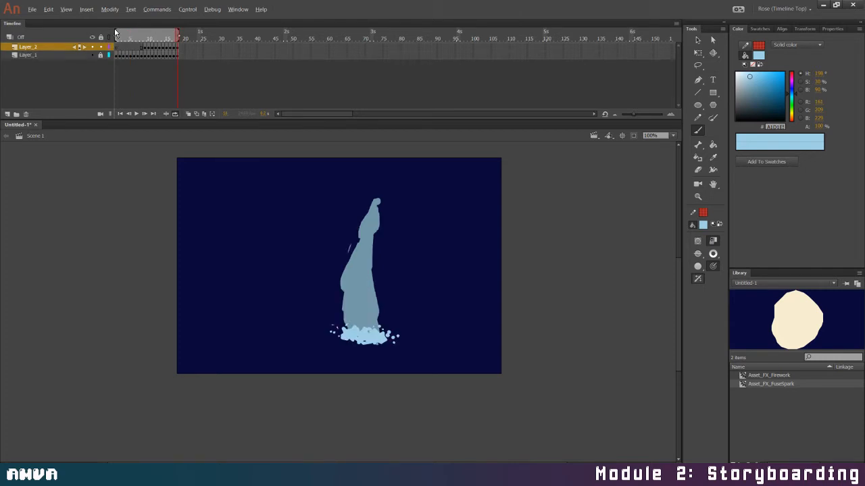
left_click(7, 114)
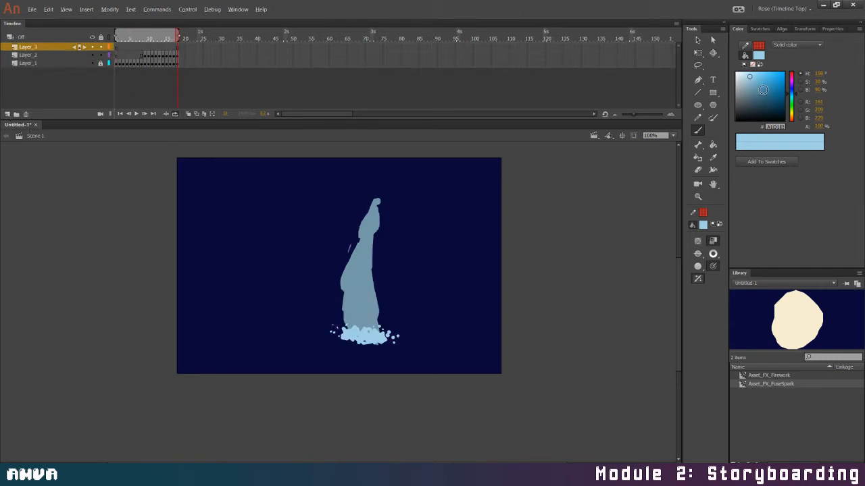
left_click_drag(763, 89, 738, 99)
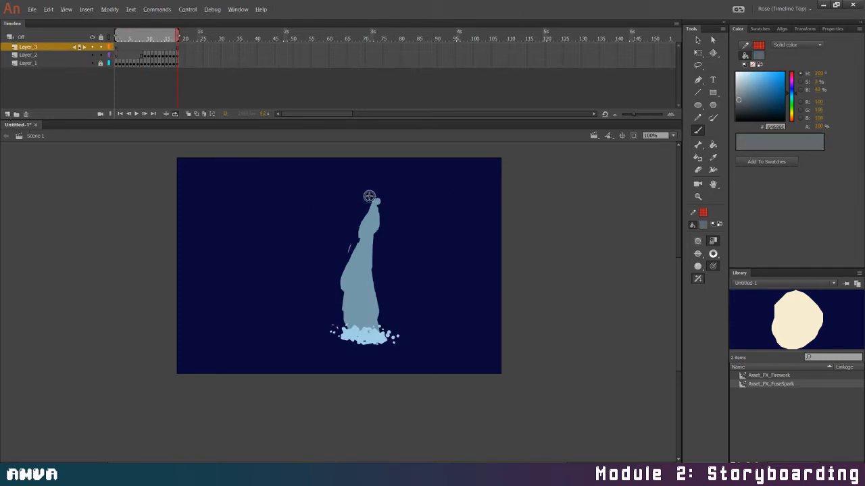
mouse_move(366, 196)
left_mouse_down()
mouse_move(392, 221)
mouse_move(372, 185)
mouse_move(361, 189)
mouse_move(401, 169)
mouse_move(418, 203)
mouse_move(404, 220)
mouse_move(364, 188)
mouse_move(398, 217)
left_mouse_up()
key("ctrl+z")
key("ctrl+z")
key("ctrl+z")
mouse_move(350, 179)
left_mouse_down()
mouse_move(380, 203)
mouse_move(395, 185)
mouse_move(384, 153)
mouse_move(403, 173)
mouse_move(363, 184)
mouse_move(384, 155)
mouse_move(386, 182)
mouse_move(403, 179)
mouse_move(354, 181)
mouse_move(384, 156)
mouse_move(402, 171)
mouse_move(386, 197)
left_mouse_up()
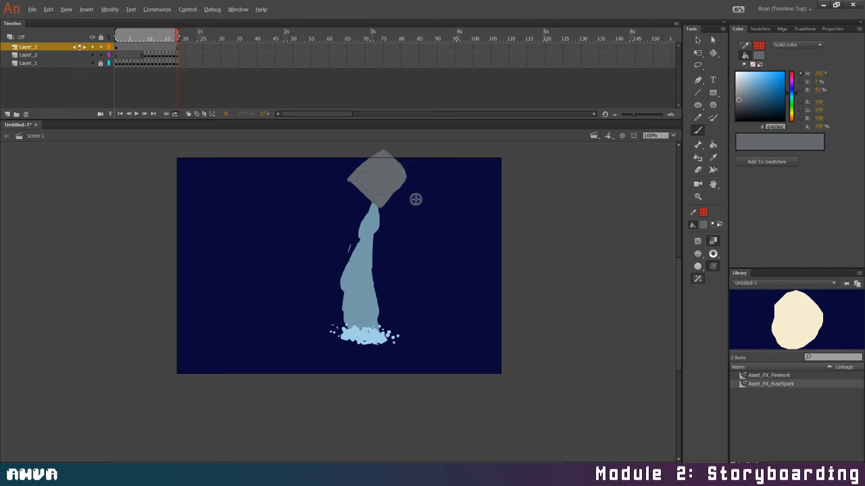
left_click(136, 114)
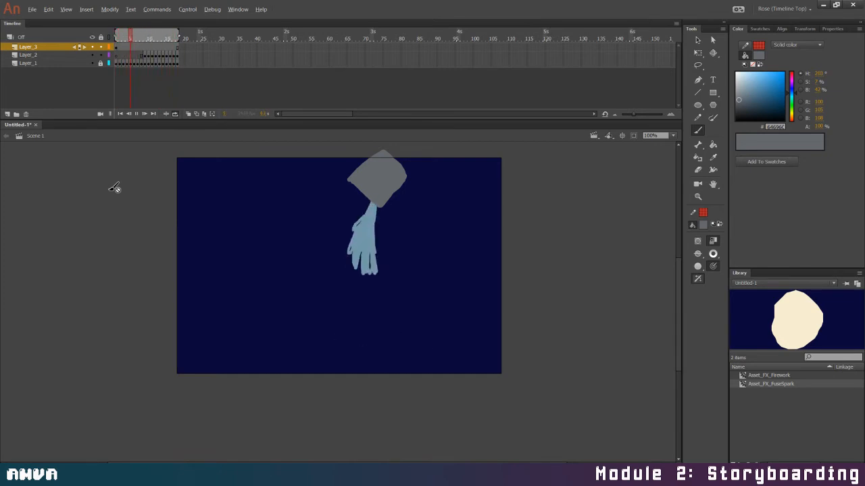
left_click(137, 114)
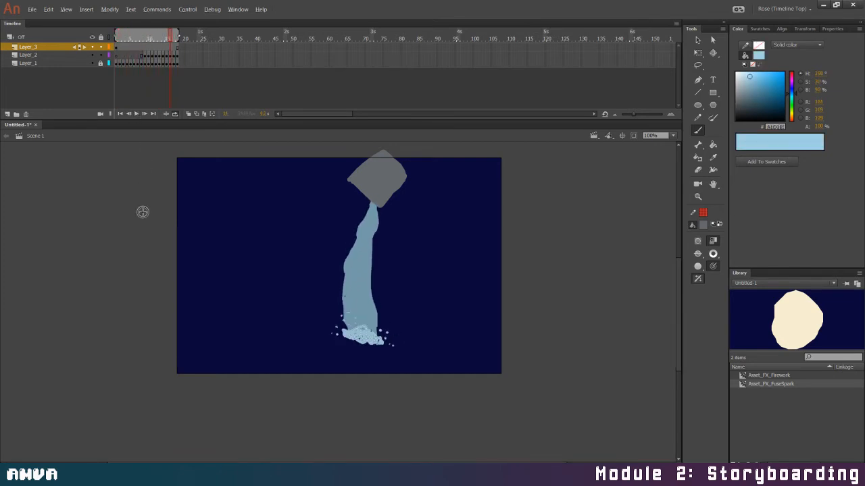
Lock Layer_2 and Layer_3, unlock Layer_1, and add a Layer_1 keyframe on frame 19 with the stream's blue sampled as fill
left_click(100, 55)
left_click(101, 62)
left_click(184, 63)
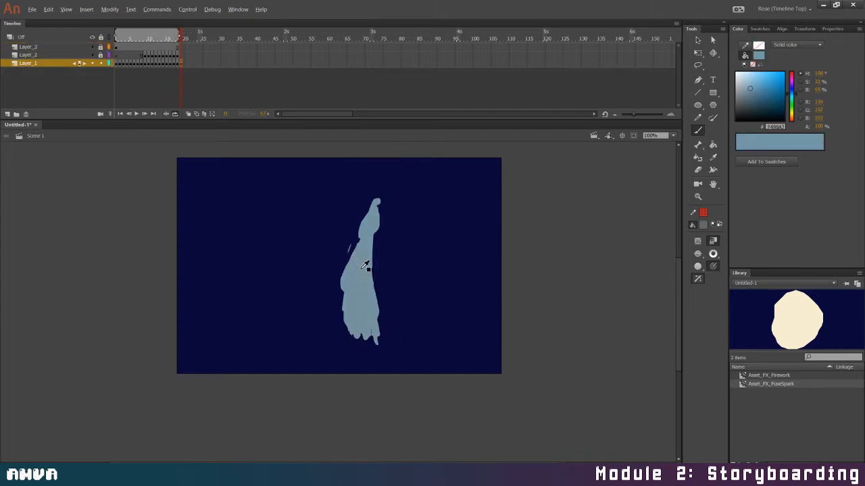
key("k")
Extend the container on Layer_3 to frame 36 and turn on onion skinning
left_click(241, 46)
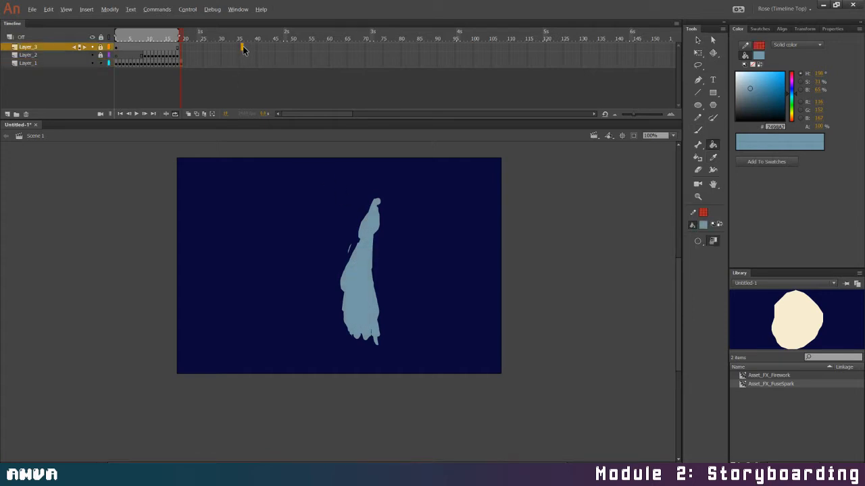
key("F5")
left_click(185, 62)
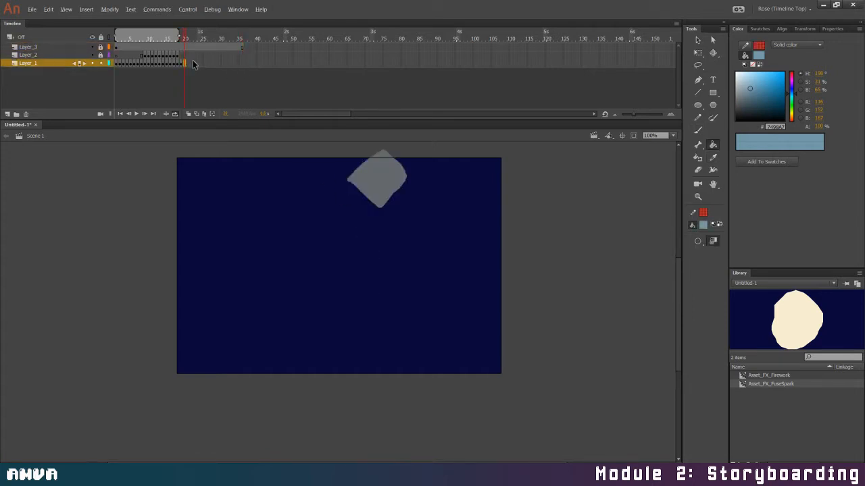
left_click(188, 114)
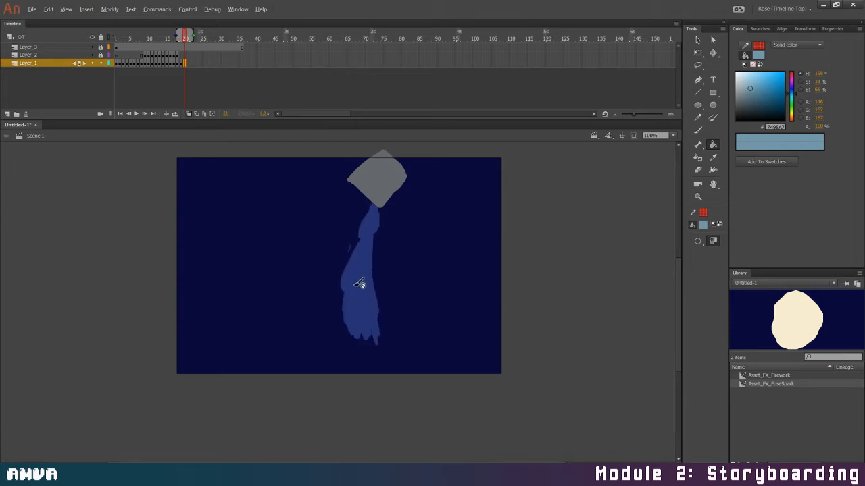
key("ctrl+z")
On frame 19 of Layer_1, erase the stream's sides to thin its upper part and brush small bulges along its edges
left_click(180, 62)
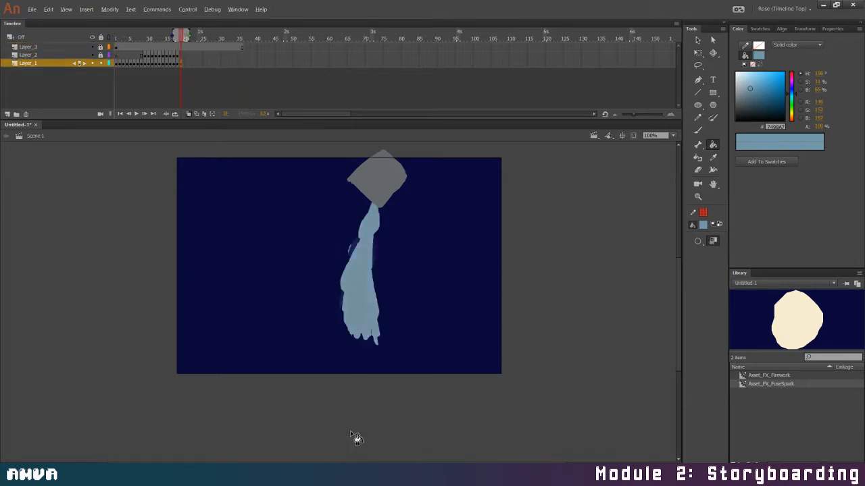
mouse_move(371, 204)
left_mouse_down()
mouse_move(344, 261)
mouse_move(360, 225)
mouse_move(355, 236)
mouse_move(378, 226)
mouse_move(375, 271)
left_mouse_up()
mouse_move(376, 235)
left_mouse_down()
mouse_move(375, 273)
mouse_move(356, 250)
mouse_move(337, 301)
left_mouse_up()
left_click_drag(356, 245, 341, 305)
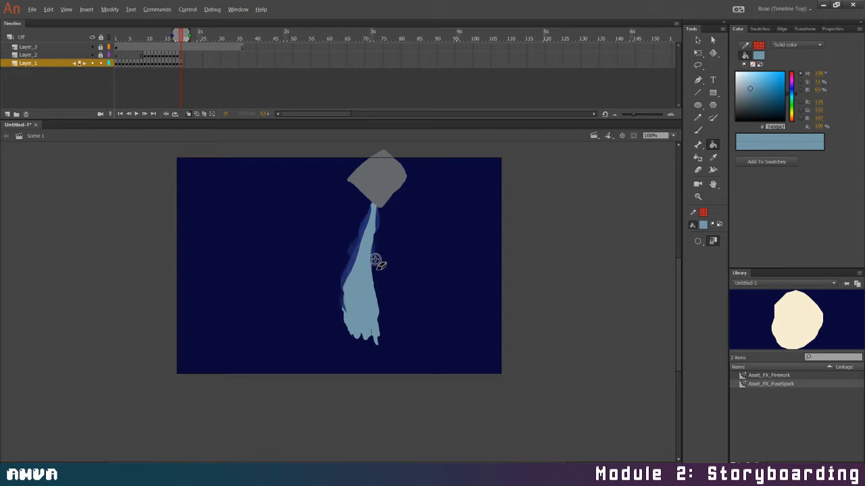
left_click_drag(375, 260, 384, 361)
key("b")
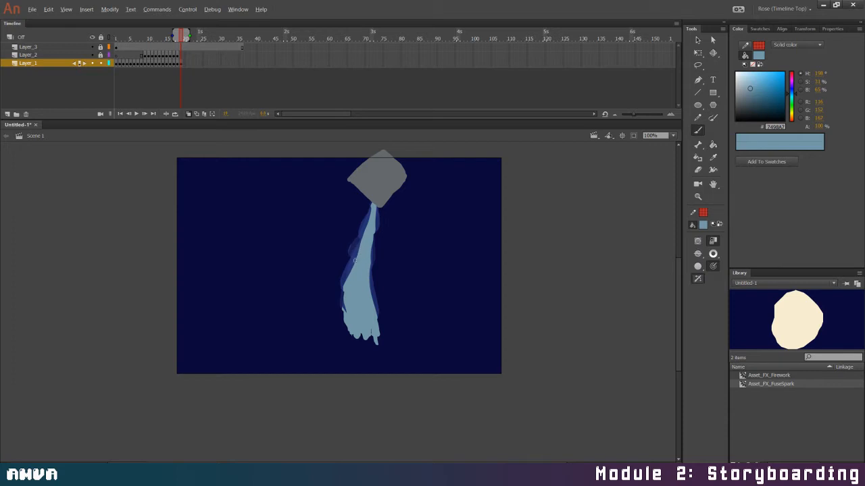
left_click_drag(354, 260, 349, 313)
mouse_move(370, 285)
left_mouse_down()
mouse_move(376, 308)
mouse_move(346, 302)
mouse_move(351, 320)
mouse_move(376, 325)
left_mouse_up()
left_click_drag(371, 244, 370, 278)
Add a Layer_1 keyframe on frame 20 and erase along both sides of the stream to narrow it down to its base
left_click(184, 64)
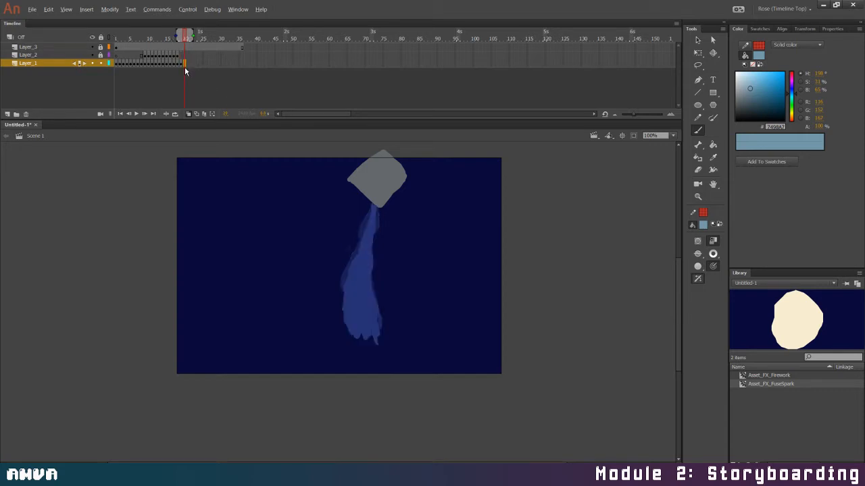
left_click(192, 140)
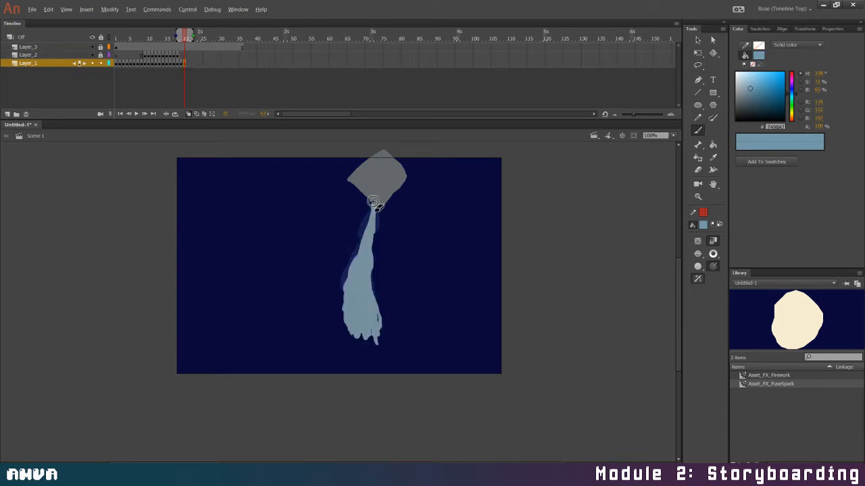
left_click_drag(373, 198, 347, 285)
left_click_drag(355, 261, 349, 329)
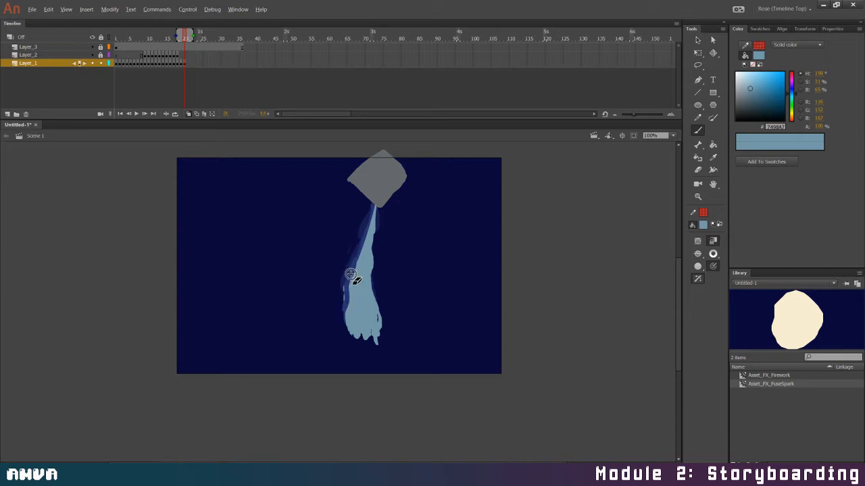
left_click_drag(345, 275, 348, 326)
left_click_drag(380, 217, 368, 290)
left_click_drag(374, 254, 381, 336)
left_click_drag(377, 299, 381, 329)
mouse_move(344, 312)
left_mouse_down()
mouse_move(371, 342)
mouse_move(357, 345)
left_mouse_up()
left_click_drag(350, 268, 347, 328)
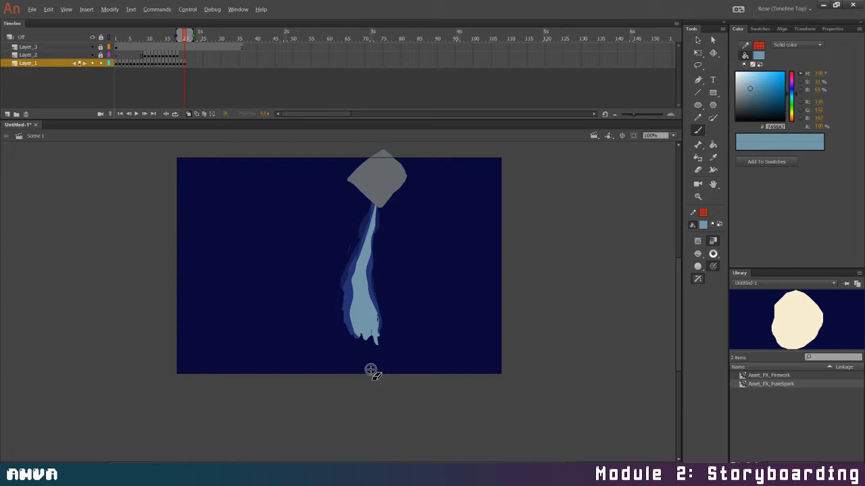
Add a Layer_1 keyframe on frame 21 and erase the stream's edges to thin it further, leaving small slivers beside it
left_click(188, 63)
key("F7")
key("F6")
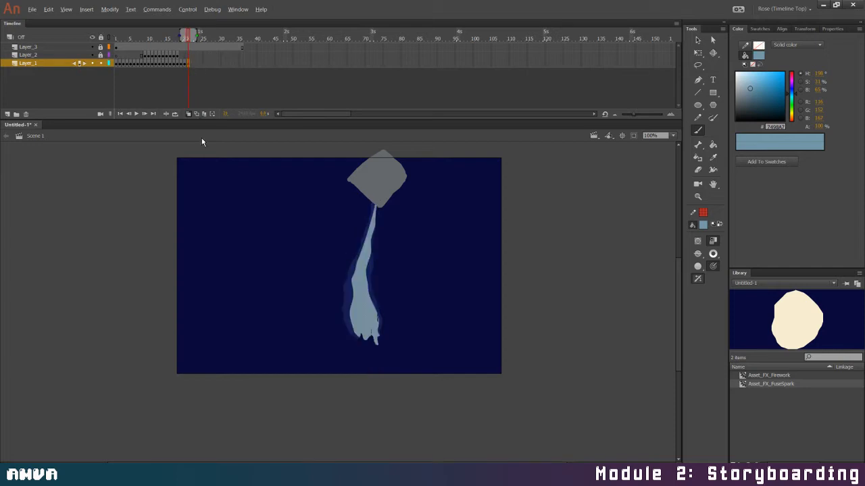
left_click_drag(371, 211, 363, 247)
left_click_drag(351, 294, 354, 331)
mouse_move(378, 215)
left_mouse_down()
mouse_move(367, 287)
mouse_move(383, 339)
left_mouse_up()
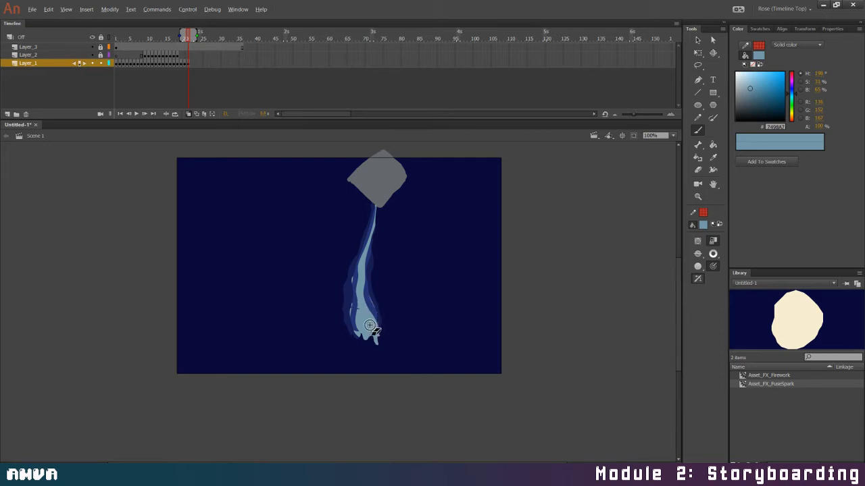
left_click_drag(352, 322, 352, 341)
Add a Layer_1 keyframe on frame 22, erase the stream's sides to a narrow strand, and detach its upper end from the container
left_click(191, 62)
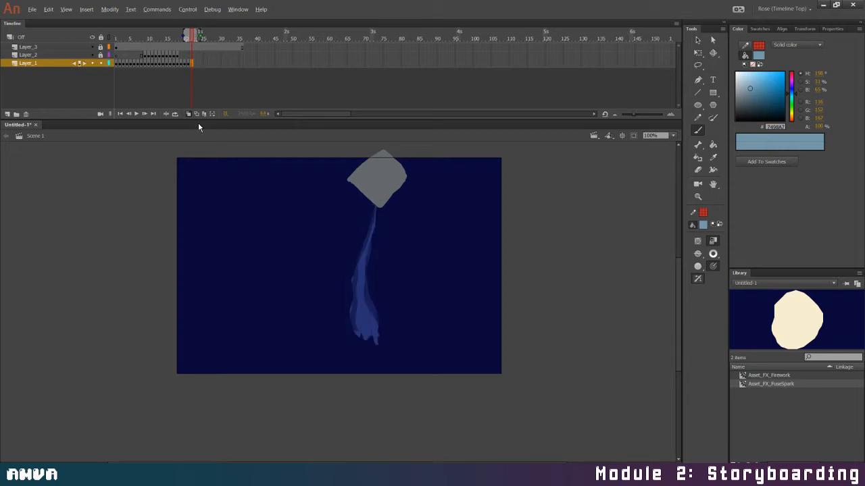
key("F6")
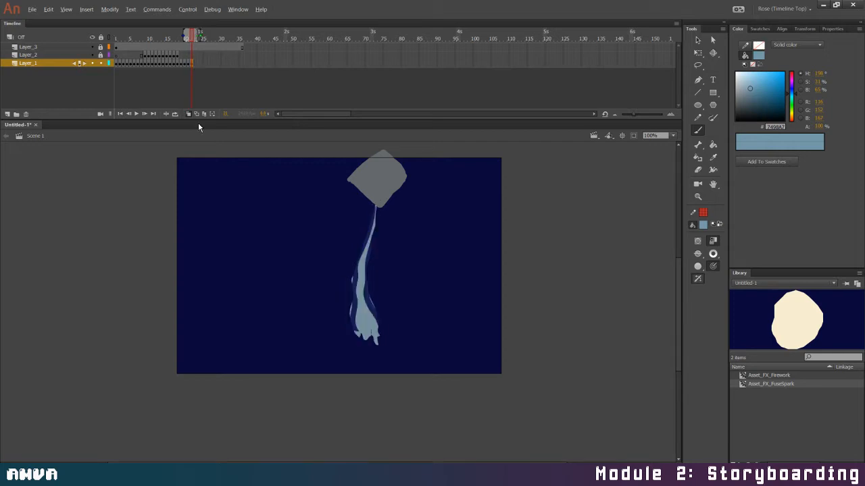
left_click_drag(377, 201, 375, 246)
mouse_move(379, 215)
left_mouse_down()
mouse_move(368, 267)
mouse_move(361, 259)
mouse_move(355, 317)
left_mouse_up()
mouse_move(353, 267)
left_mouse_down()
mouse_move(354, 312)
mouse_move(354, 318)
left_mouse_up()
left_click_drag(370, 277, 374, 331)
mouse_move(369, 294)
left_mouse_down()
mouse_move(378, 315)
mouse_move(360, 303)
mouse_move(373, 308)
mouse_move(381, 351)
left_mouse_up()
left_click_drag(358, 300, 359, 334)
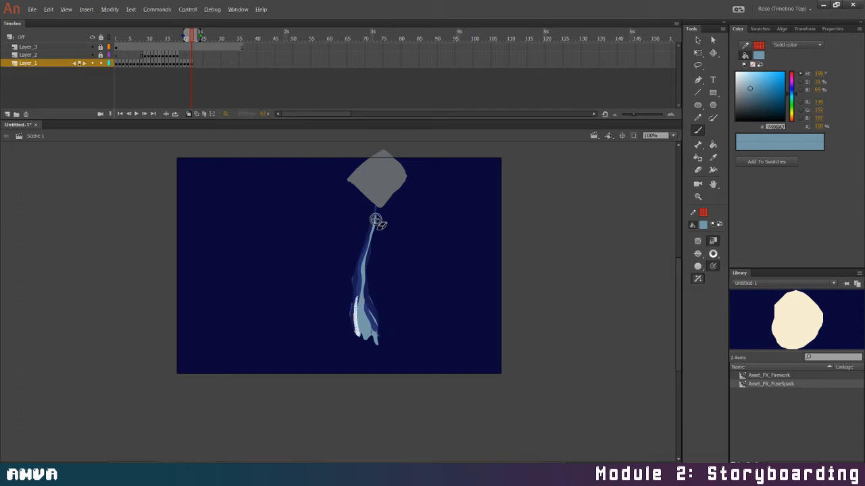
left_click_drag(375, 206, 375, 260)
Add a Layer_1 keyframe on frame 23, erase the stream's upper part, and split its wide base into thin strands
left_click(196, 66)
key("F6")
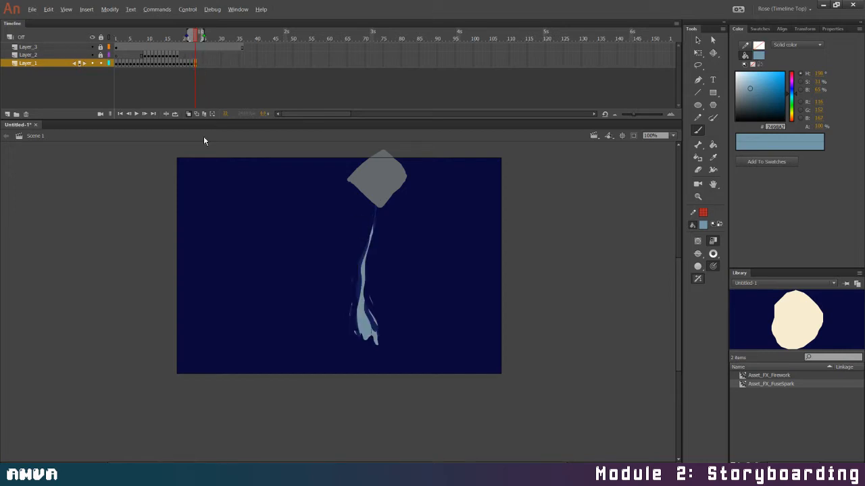
mouse_move(372, 229)
left_mouse_down()
mouse_move(360, 259)
mouse_move(355, 299)
mouse_move(360, 285)
mouse_move(370, 331)
left_mouse_up()
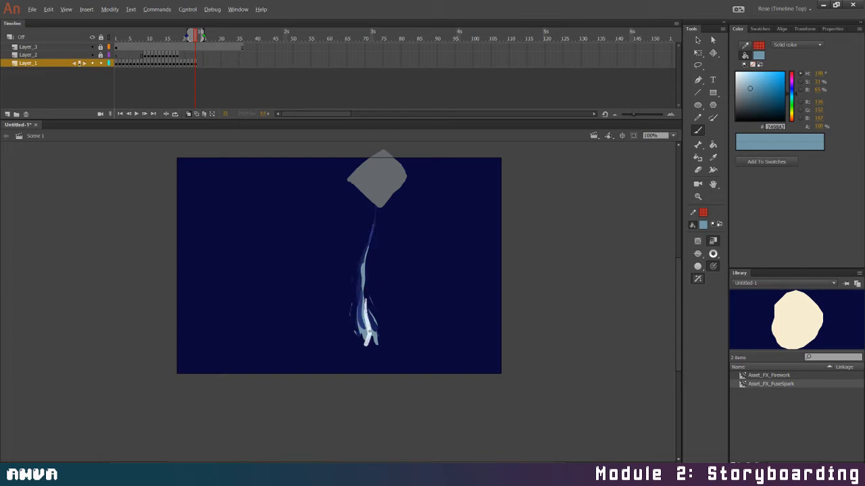
left_click_drag(361, 254, 358, 290)
Make frame 24 of Layer_1 a keyframe of the remaining strands and erase them into short broken pieces
key("F7")
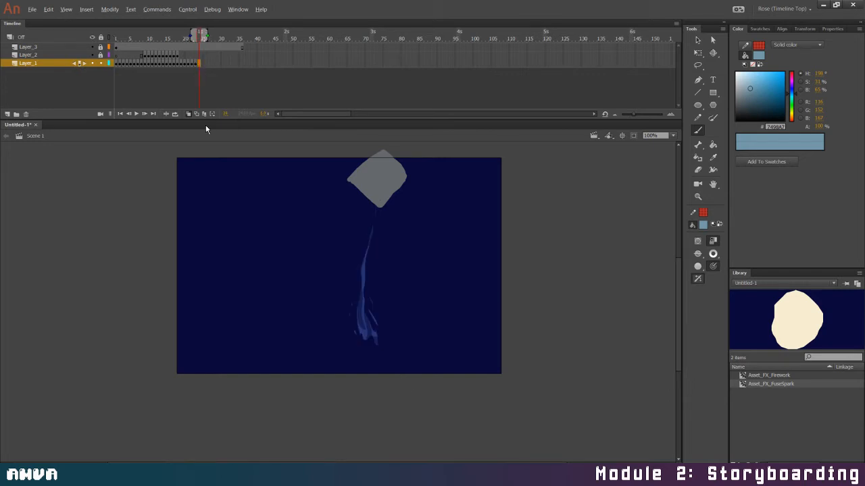
key("F7")
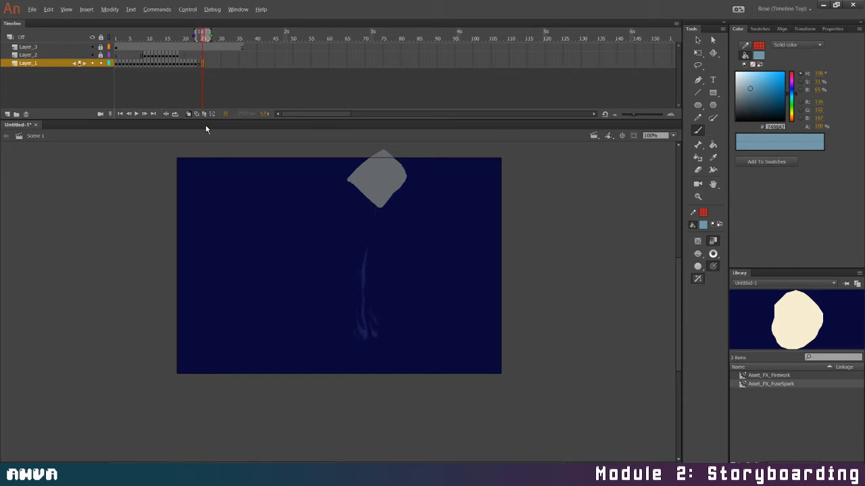
key("ctrl+z")
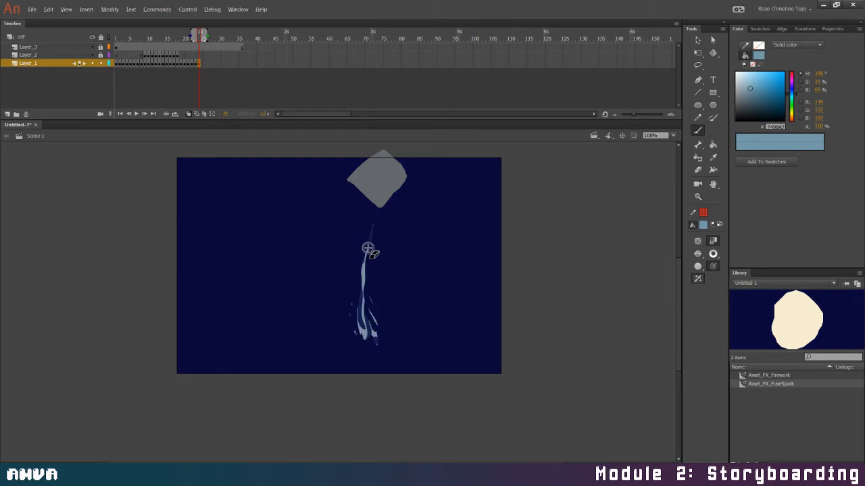
mouse_move(375, 217)
left_mouse_down()
mouse_move(366, 250)
mouse_move(375, 337)
left_mouse_up()
mouse_move(353, 288)
left_mouse_down()
mouse_move(356, 333)
mouse_move(363, 286)
mouse_move(371, 325)
left_mouse_up()
mouse_move(366, 267)
left_mouse_down()
mouse_move(375, 356)
mouse_move(368, 335)
left_mouse_up()
Add a Layer_1 keyframe on frame 25, erase the copied stream fragments, and brush a few small falling droplets using the onion skin
left_click(206, 66)
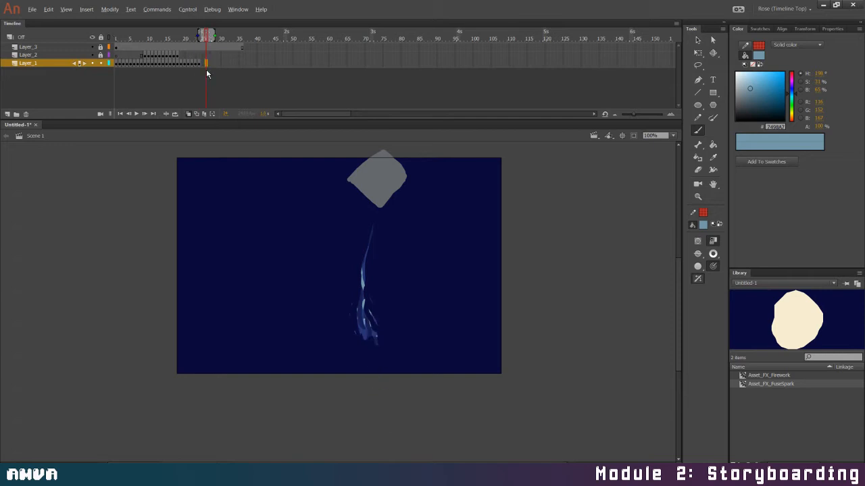
left_click(203, 66)
key("F6")
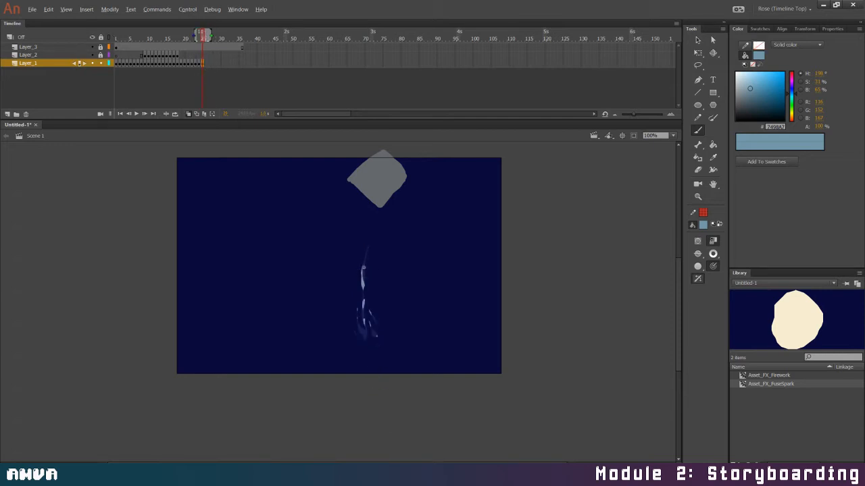
left_click_drag(361, 269, 370, 343)
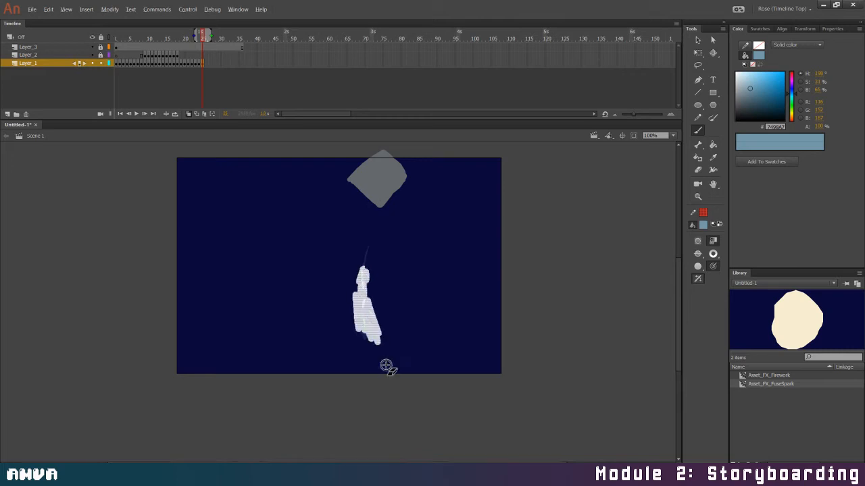
left_click(196, 114)
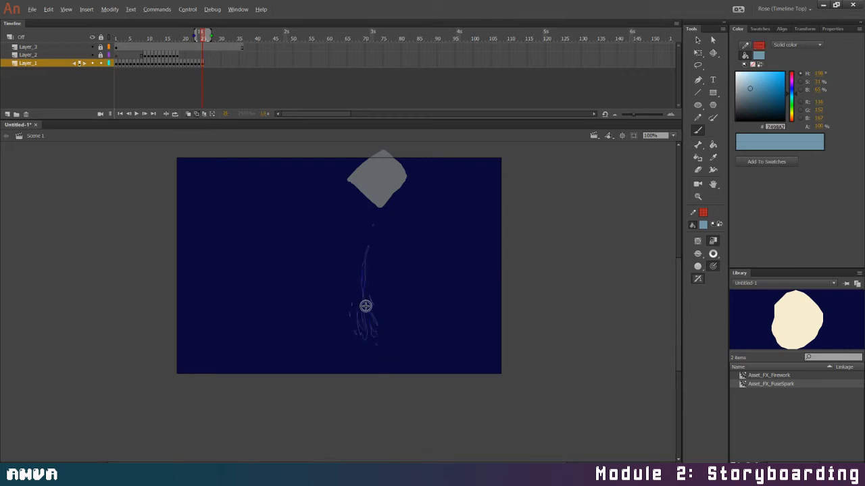
left_click(188, 113)
mouse_move(363, 294)
left_mouse_down()
mouse_move(364, 332)
mouse_move(356, 321)
mouse_move(370, 332)
mouse_move(366, 340)
left_mouse_up()
Brush falling droplets on Layer_1 frames 26 and 27, clearing the copied artwork on frame 27 before drawing the last drop and side splashes
left_click(206, 63)
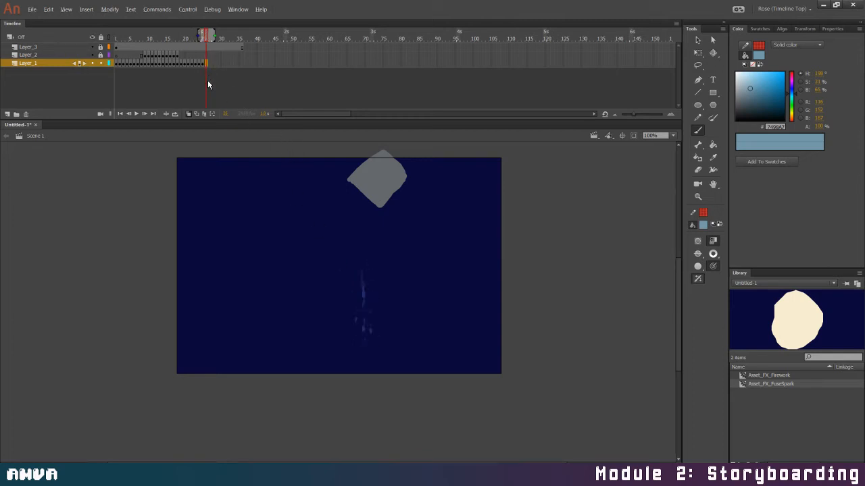
left_click_drag(363, 305, 363, 312)
left_click(210, 64)
key("F6")
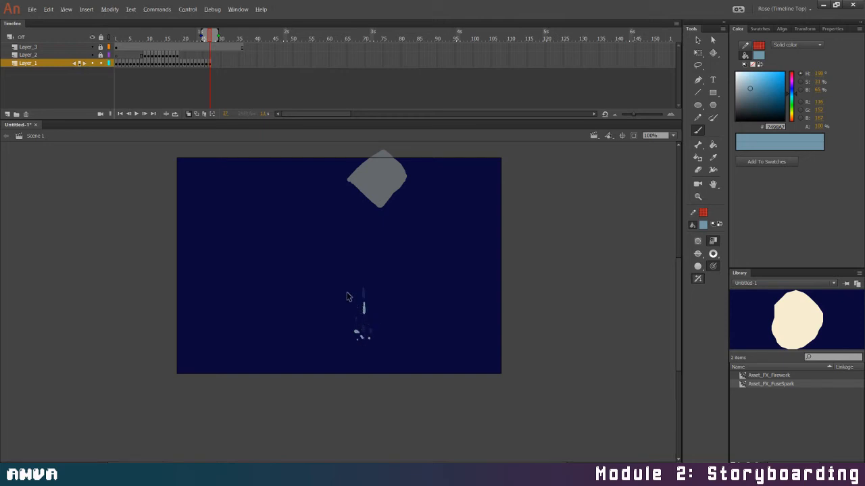
key("v")
mouse_move(338, 280)
left_mouse_down()
mouse_move(409, 367)
mouse_move(390, 371)
left_mouse_up()
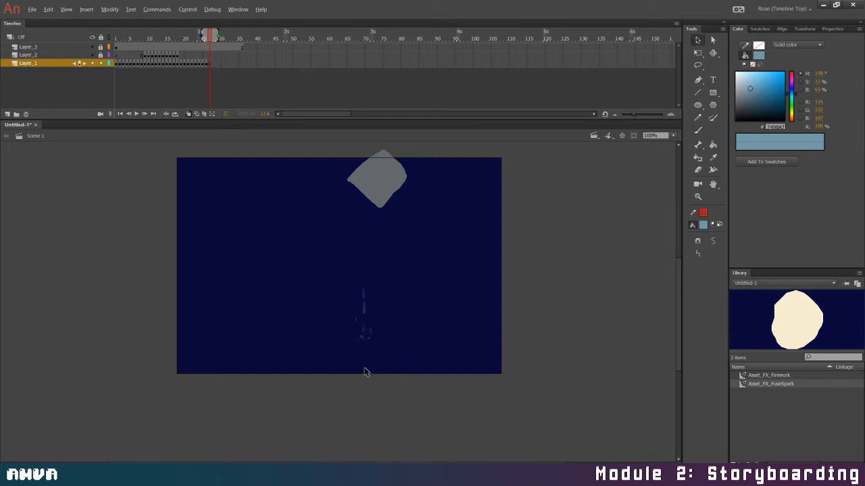
left_click(364, 371)
key("b")
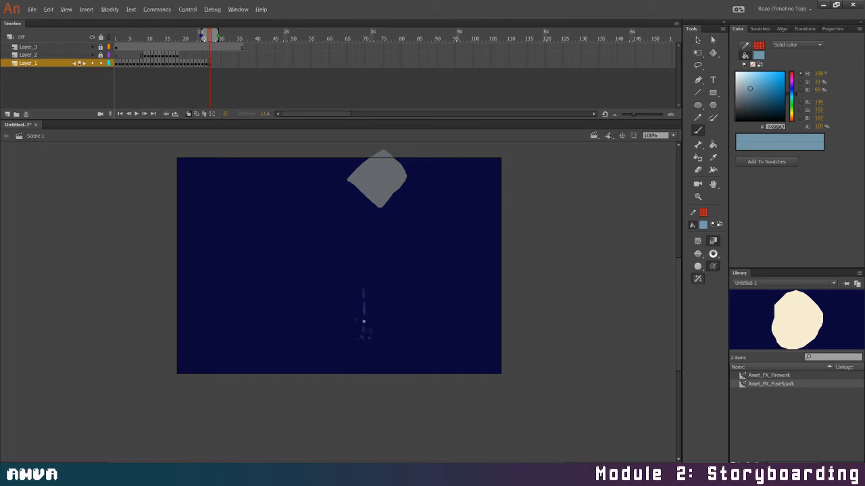
mouse_move(363, 321)
left_mouse_down()
mouse_move(354, 331)
mouse_move(373, 334)
left_mouse_up()
Add a cleared Layer_1 keyframe on frame 28 and brush the last drop landing with small splash droplets spreading to both sides
left_click(213, 65)
key("F6")
key("Delete")
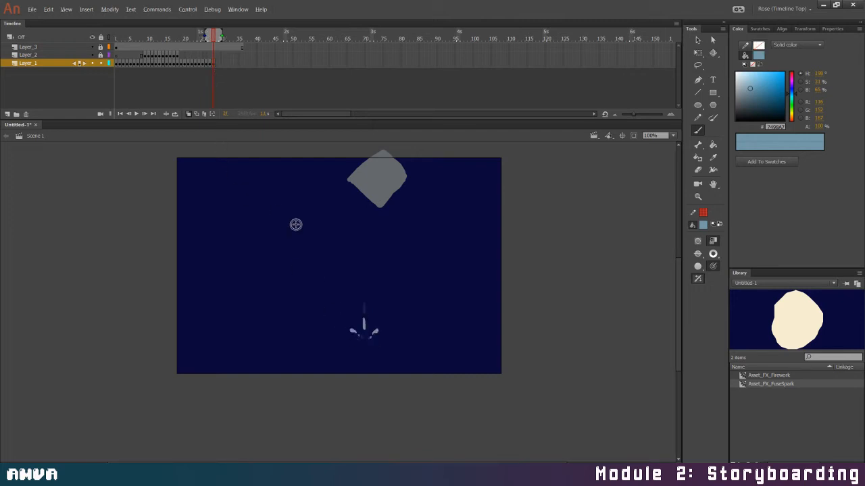
key("Delete")
left_click_drag(346, 332, 342, 335)
left_click(340, 339)
key("ctrl+z")
left_click_drag(381, 333, 363, 329)
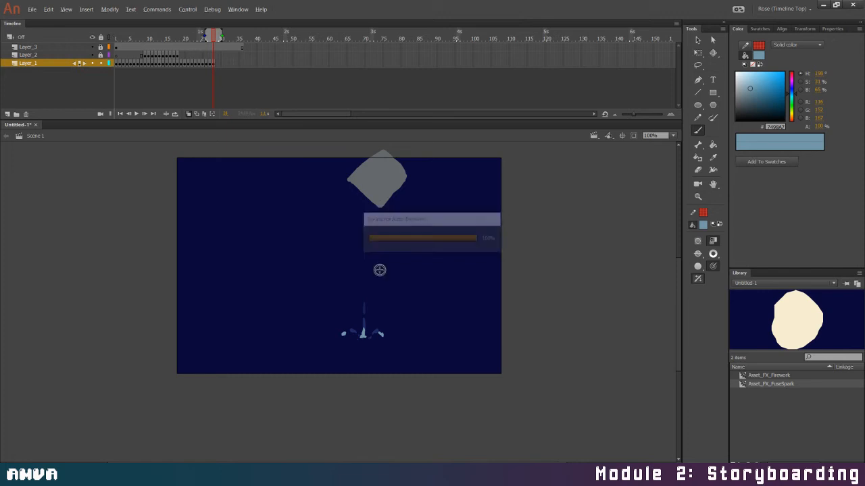
Add empty Layer_1 keyframes on frames 29 and 30 and dab the dispersing splash droplets on each
key("F7")
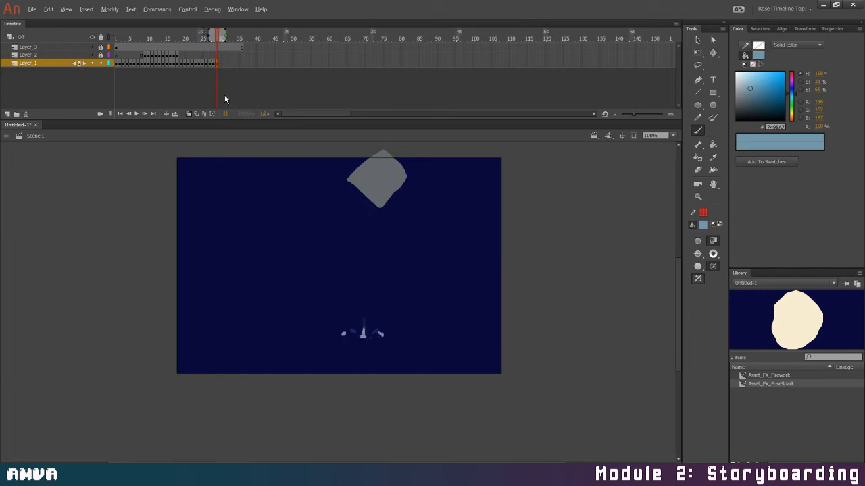
left_click(336, 339)
left_click(383, 342)
left_click(220, 62)
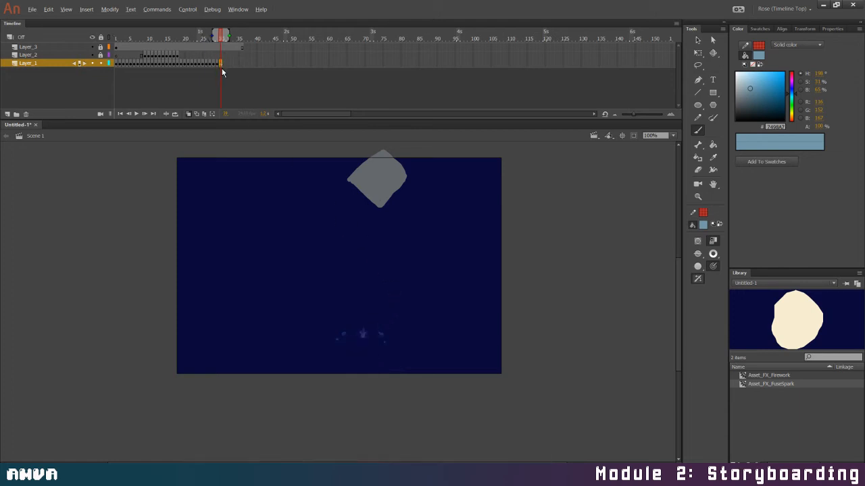
key("F6")
key("Delete")
left_click_drag(357, 333, 358, 334)
Add a cleared Layer_1 keyframe on frame 31 and dab two final droplets, one on each side of the impact point
left_click(223, 63)
key("F6")
key("Delete")
left_click(351, 335)
left_click(372, 336)
Play the animation from the first frame several times to review how the stream runs out
left_click(119, 114)
key("Return")
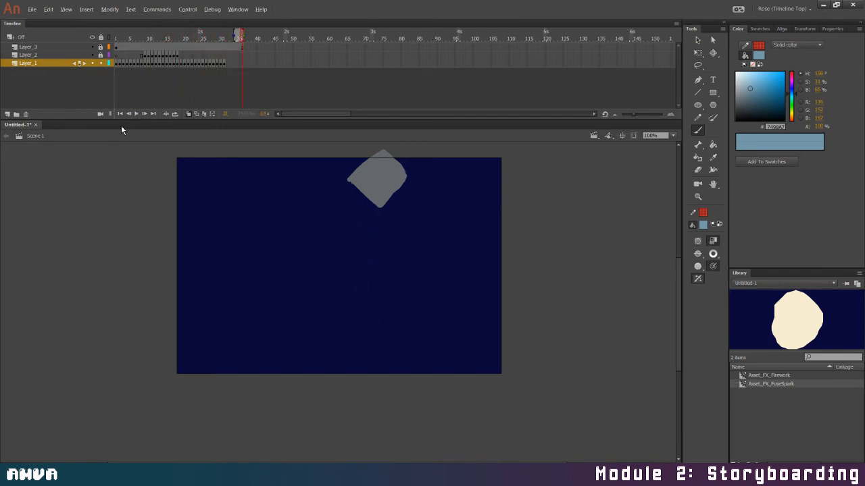
left_click(120, 115)
key("Return")
left_click(121, 114)
key("Return")
Lock Layer_1, add a Layer_2 keyframe on frame 19, sample the foam's light blue as fill, and clear the copied foam
left_click(180, 55)
left_click(100, 63)
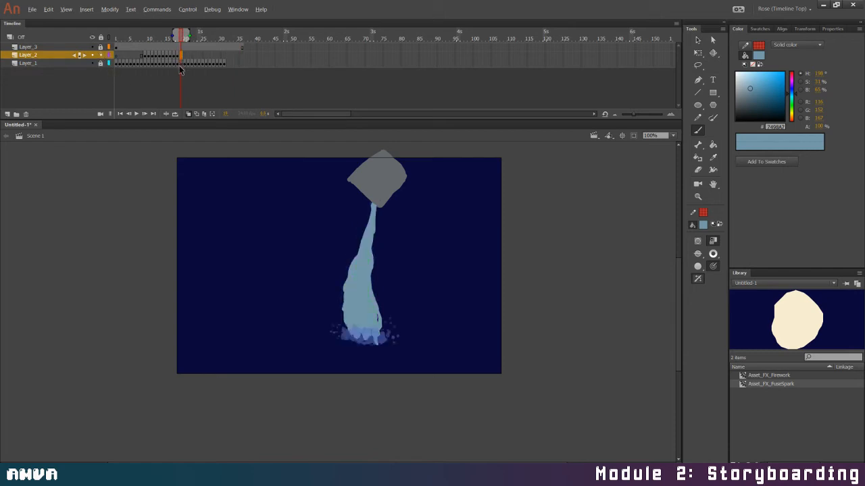
key("ctrl+a")
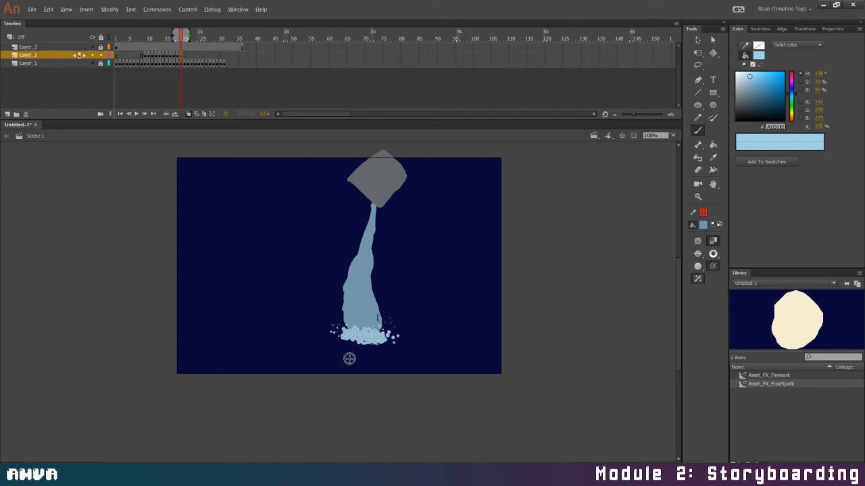
key("i")
left_click(369, 331)
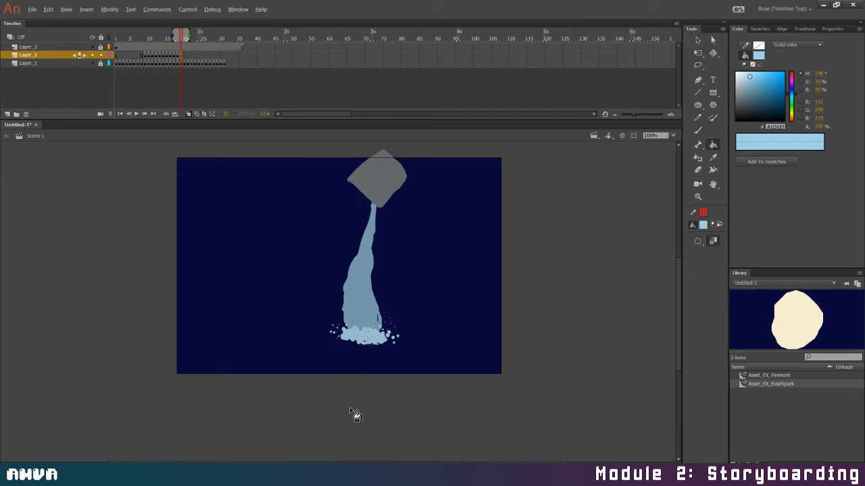
key("Delete")
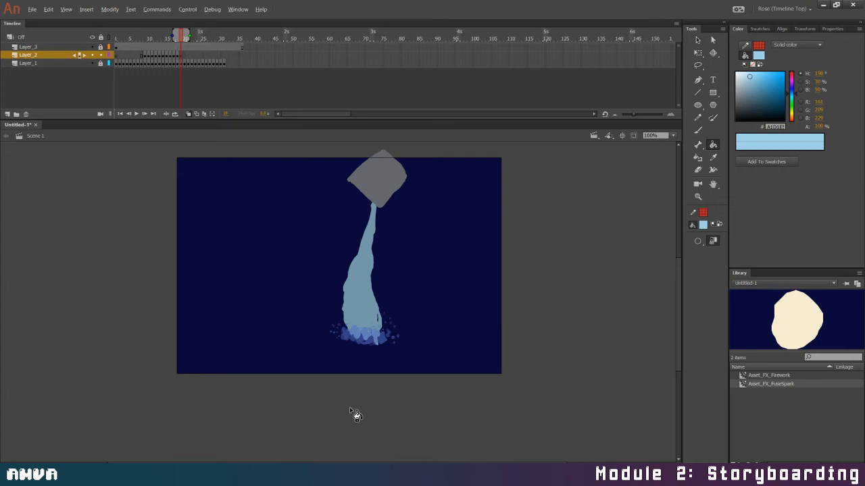
key("b")
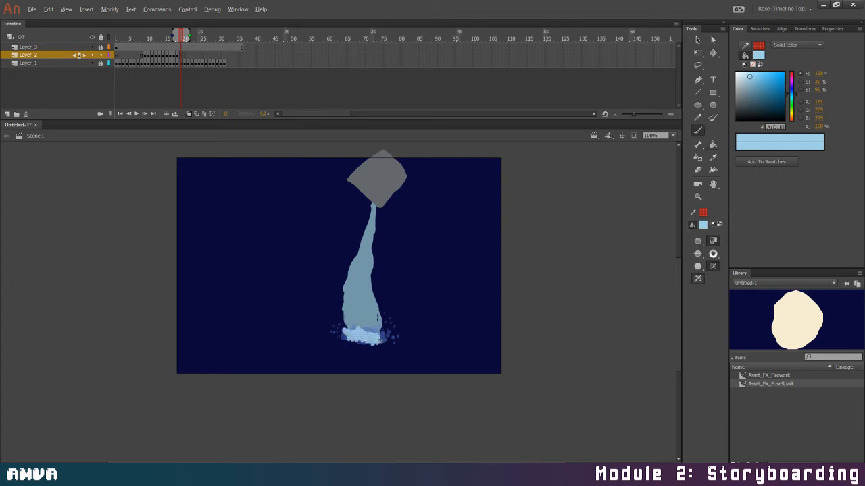
Brush a new foam patch at the stream's base on frame 19 of Layer_2 and dab small spray droplets around it
left_click(378, 324)
left_click(383, 326)
left_click(388, 325)
left_click(385, 331)
left_click(388, 333)
left_click(393, 336)
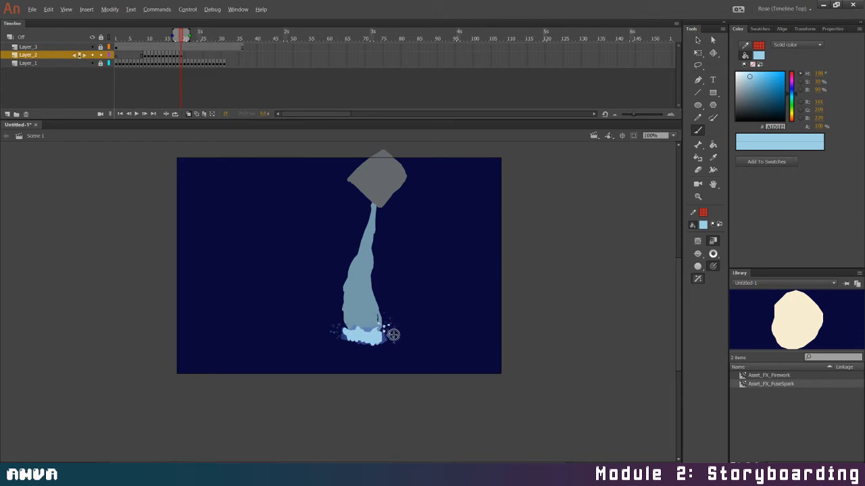
left_click(388, 341)
left_click(393, 343)
Add a cleared Layer_2 keyframe on frame 20 and brush a new foam patch with spray at the stream's base
left_click(185, 55)
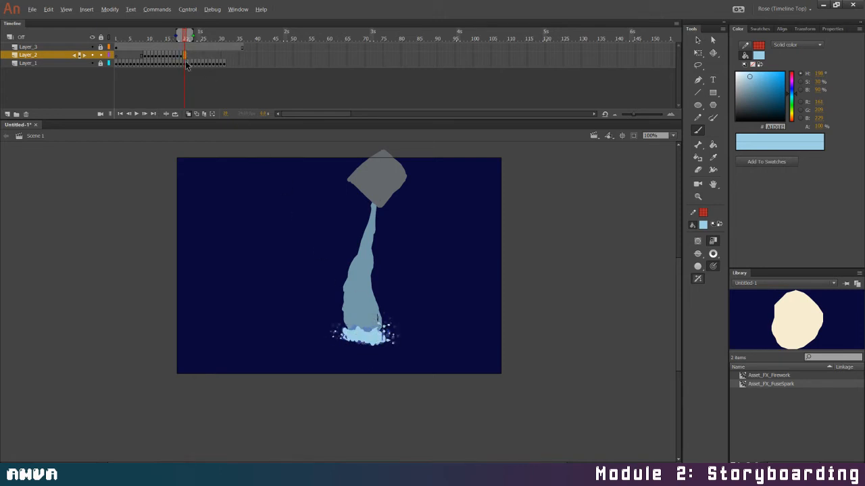
key("F6")
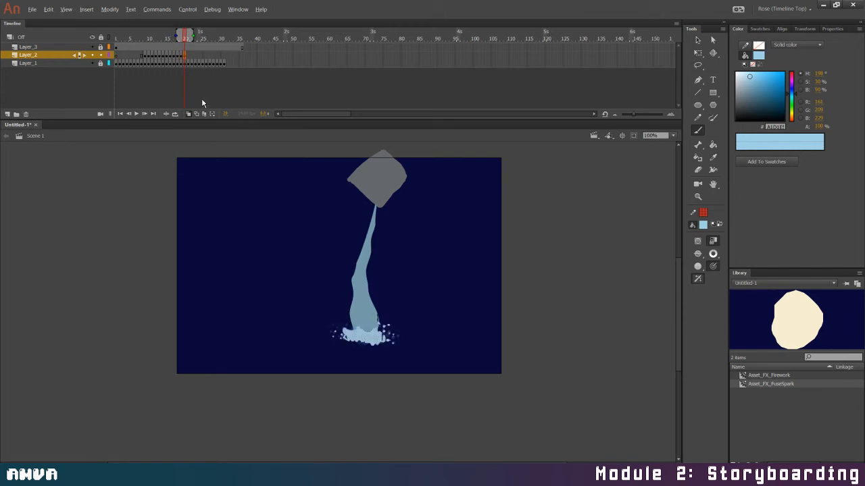
key("Delete")
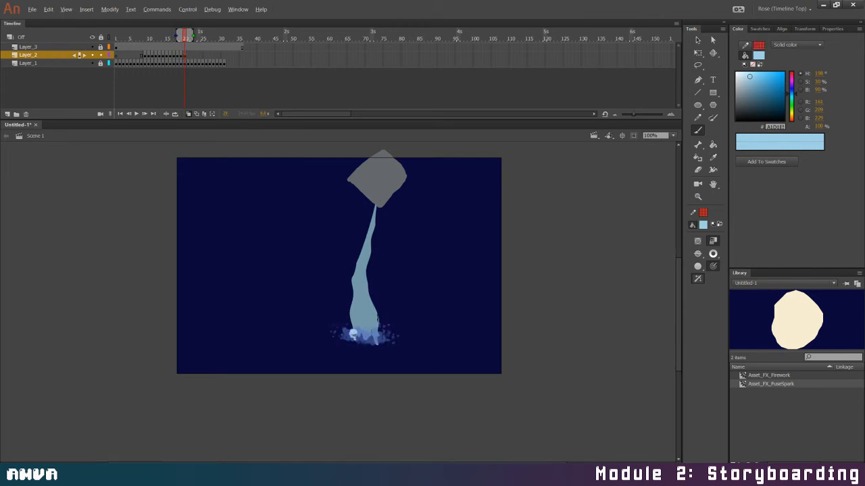
left_click_drag(352, 335, 367, 334)
left_click_drag(354, 333, 389, 340)
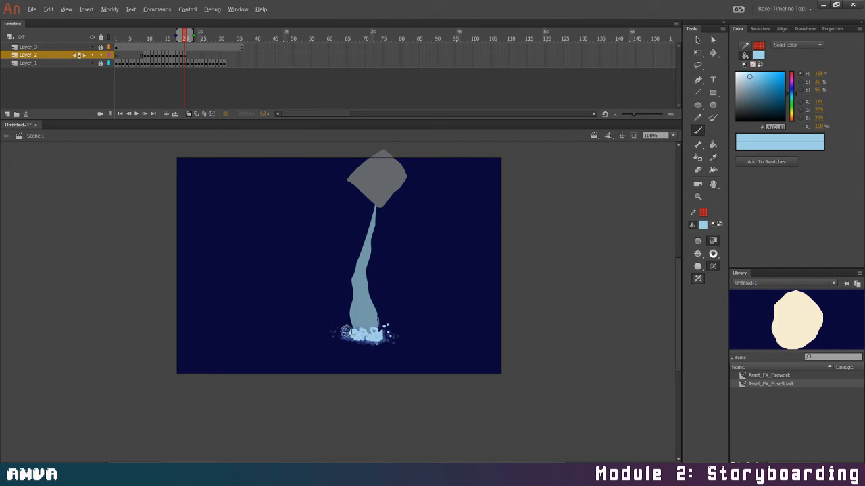
Add a cleared Layer_2 keyframe on frame 21, brush a smaller foam patch at the stream's base, and dab spray droplets on both sides
left_click(190, 57)
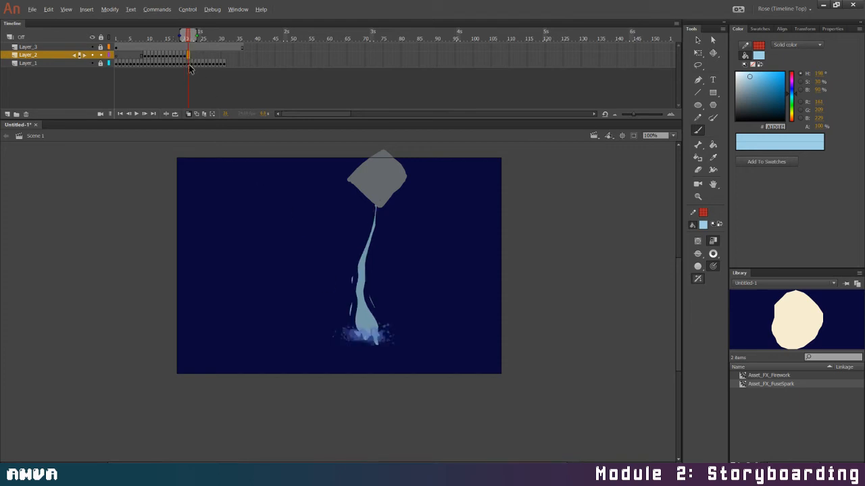
key("F6")
key("Delete")
left_click_drag(355, 332, 360, 335)
left_click_drag(381, 332, 384, 332)
left_click(383, 325)
left_click(388, 328)
left_click(388, 332)
left_click(388, 336)
left_click(351, 327)
left_click(346, 325)
Continue the shrinking foam on cleared Layer_2 keyframes at frames 22 and 23, brushing patches and dabbing droplets around the impact point
left_click(192, 55)
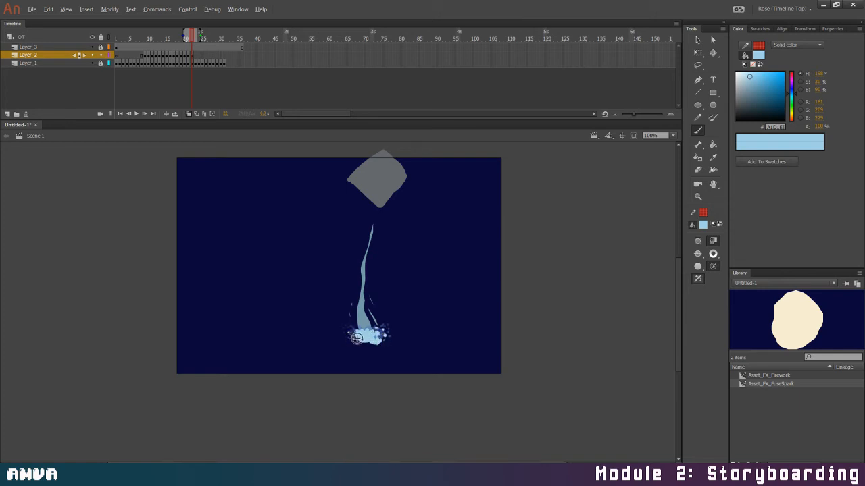
left_click(198, 56)
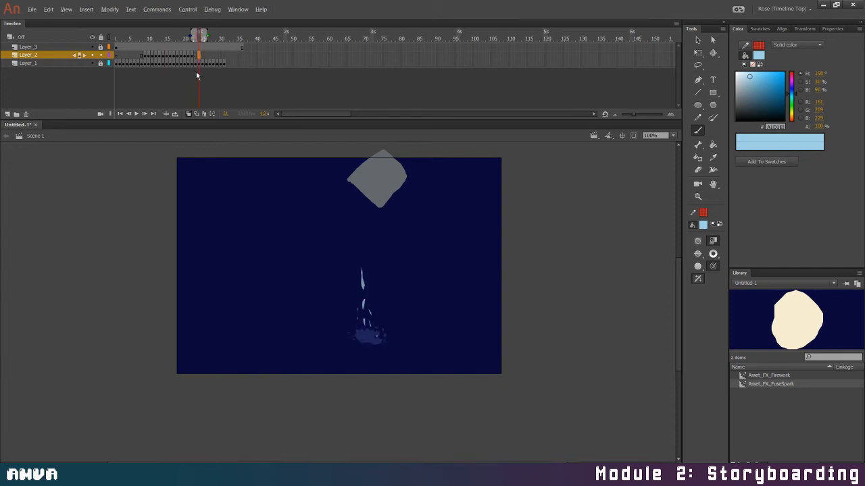
left_click(196, 56)
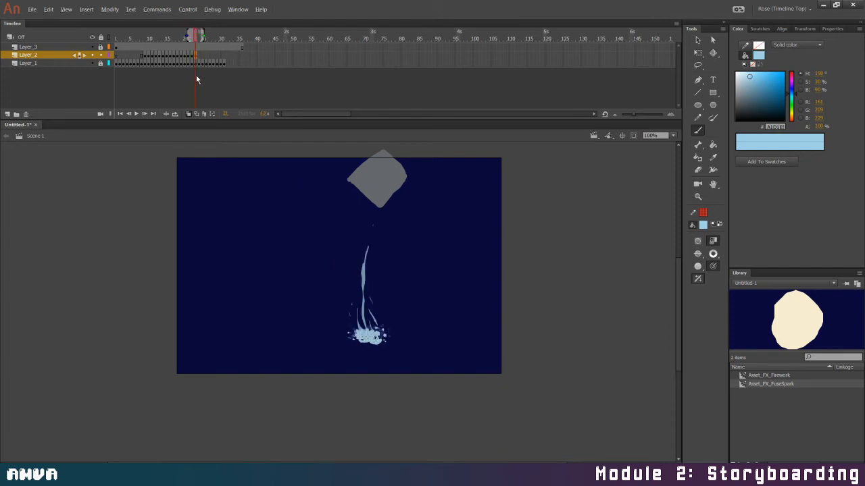
left_click_drag(357, 332, 365, 337)
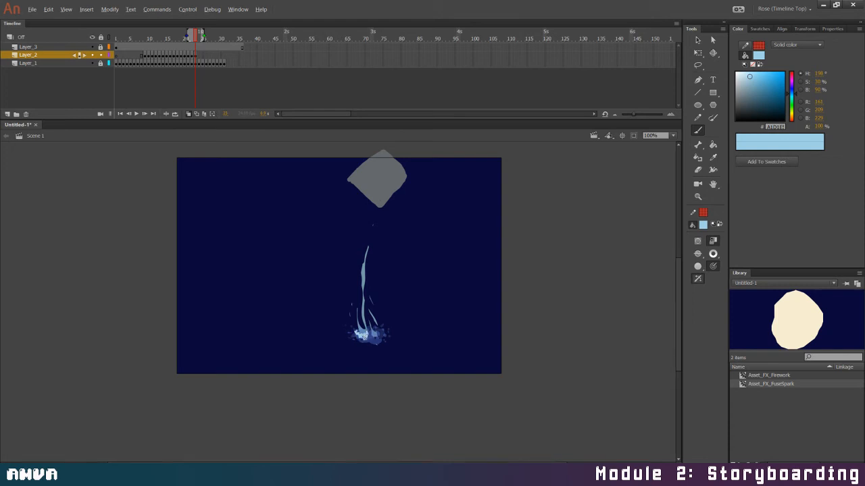
left_click(380, 336)
left_click(383, 330)
left_click(385, 338)
left_click(385, 341)
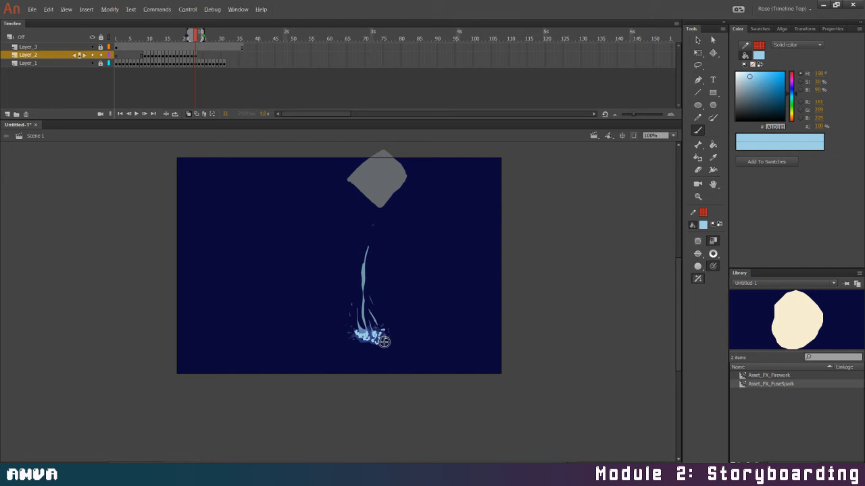
Add cleared Layer_2 keyframes on frames 24 and 25 and brush small broken foam specks at the impact point
left_click(201, 63)
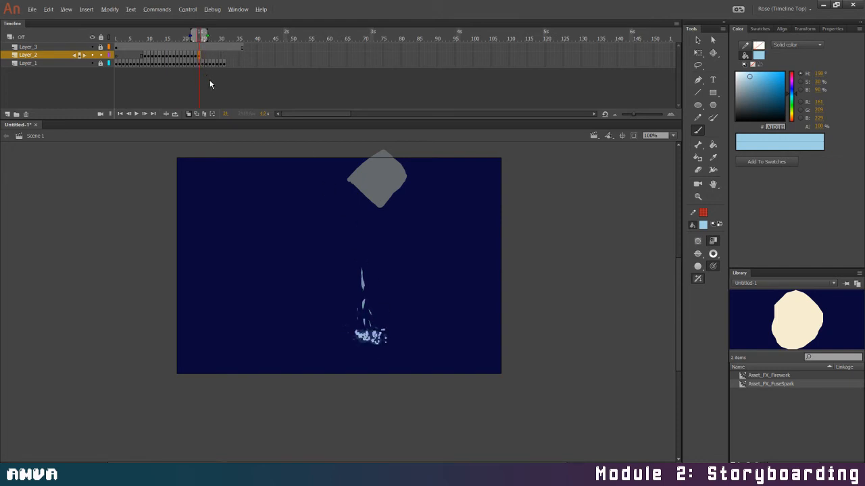
key("Delete")
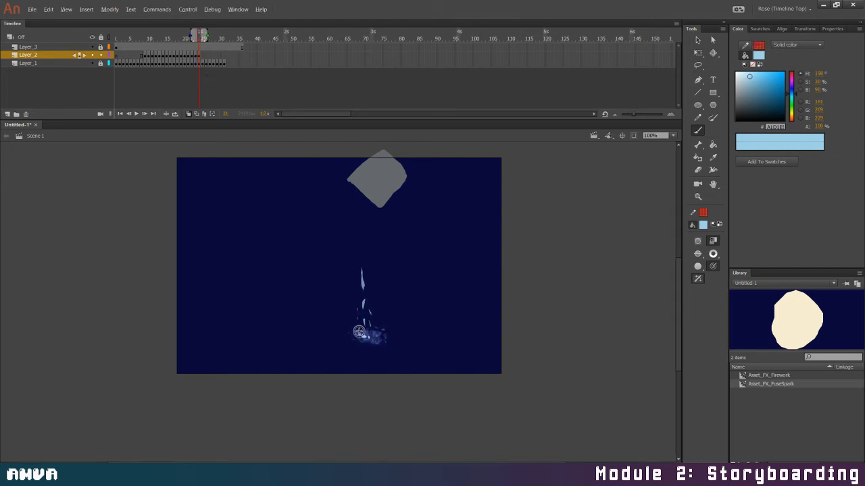
left_click_drag(359, 331, 369, 333)
left_click(203, 58)
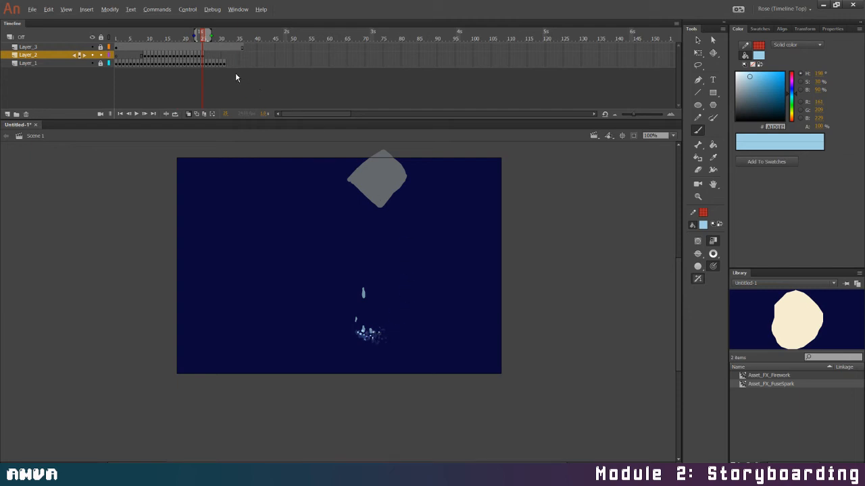
Add cleared Layer_2 keyframes on frames 26 and 27 and dab the last few foam specks under the falling drop
left_click(207, 55)
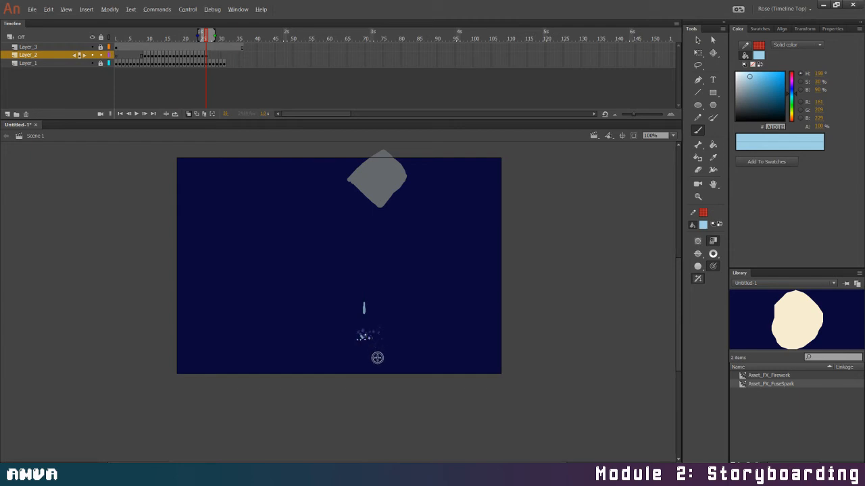
left_click(372, 338)
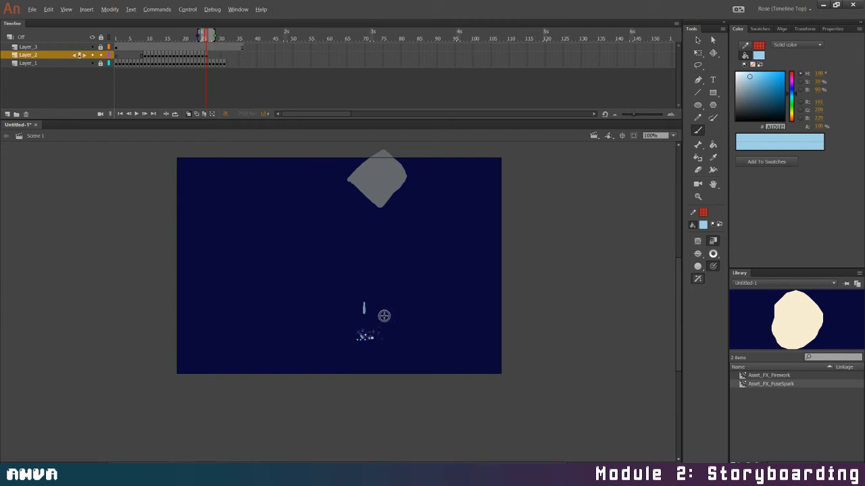
left_click(210, 55)
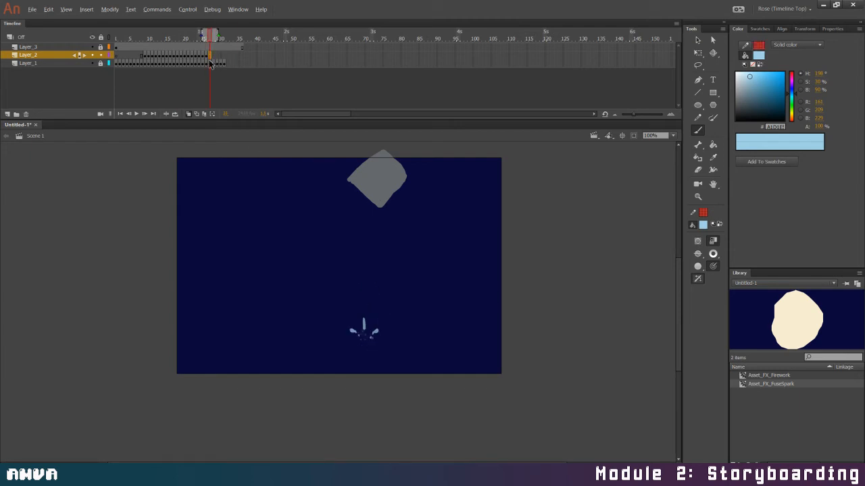
left_click(360, 336)
left_click(365, 338)
Play the animation from the first frame to review the pouring water together with its foam
left_click(120, 113)
key("Return")
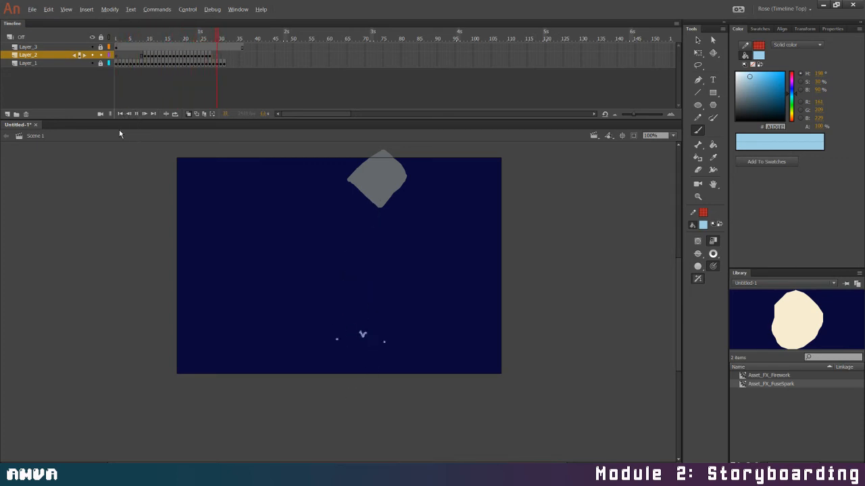
left_click(135, 113)
left_click(138, 115)
Unlock Layer_1 and Layer_2, select both, and cut them from the main timeline
left_click(101, 55)
left_click(100, 63)
left_click(101, 55)
left_click(37, 63, "shift")
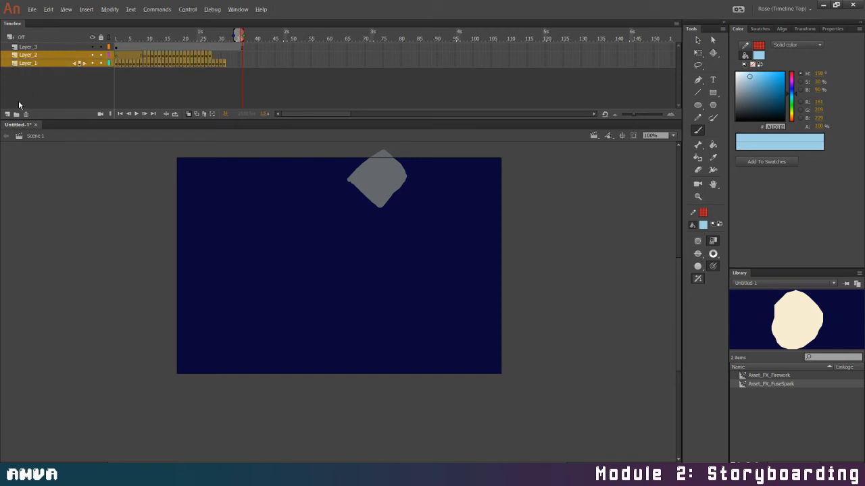
right_click(66, 56)
left_click(102, 120)
Create a new Graphic symbol named Assets_FX_WaterPour
left_click(86, 9)
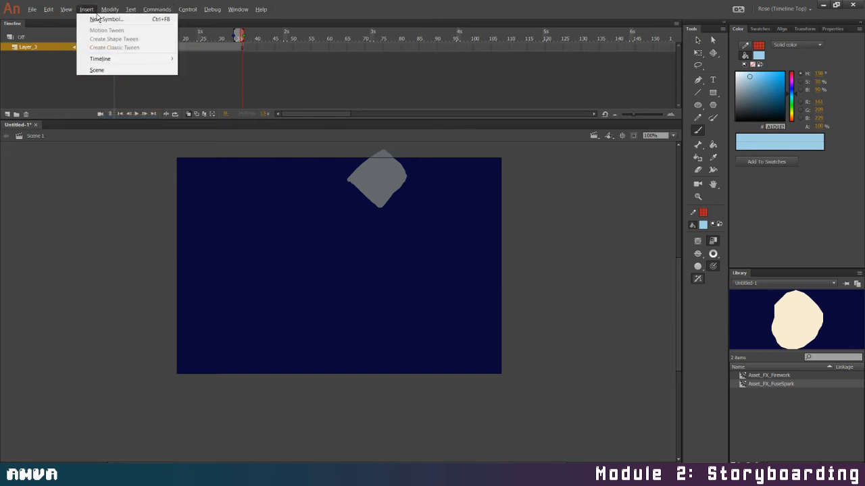
left_click(143, 19)
type("Assets_F")
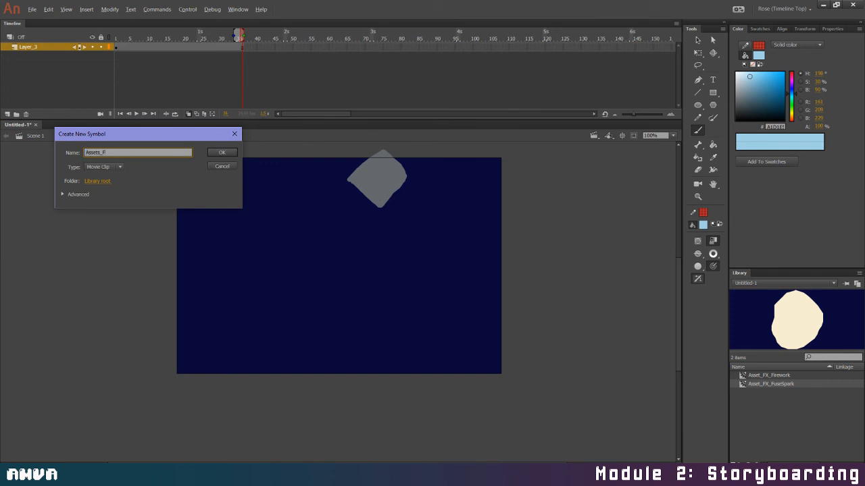
type("X_WaterPour")
left_click(115, 166)
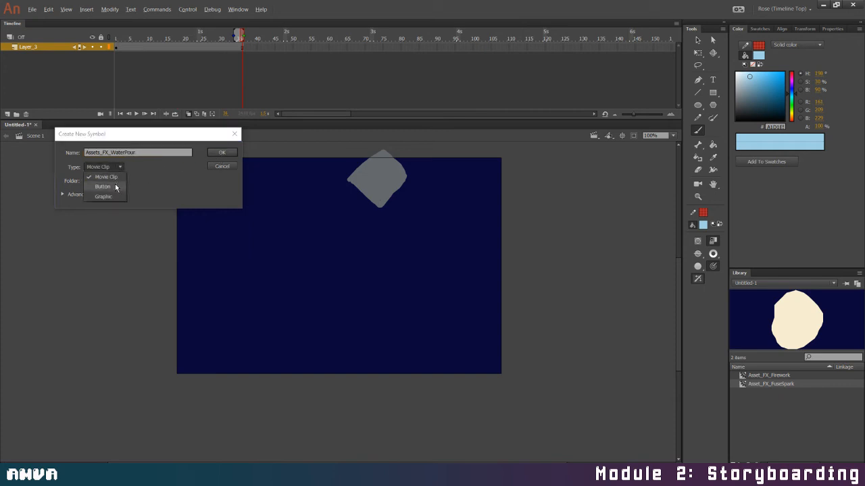
left_click(108, 196)
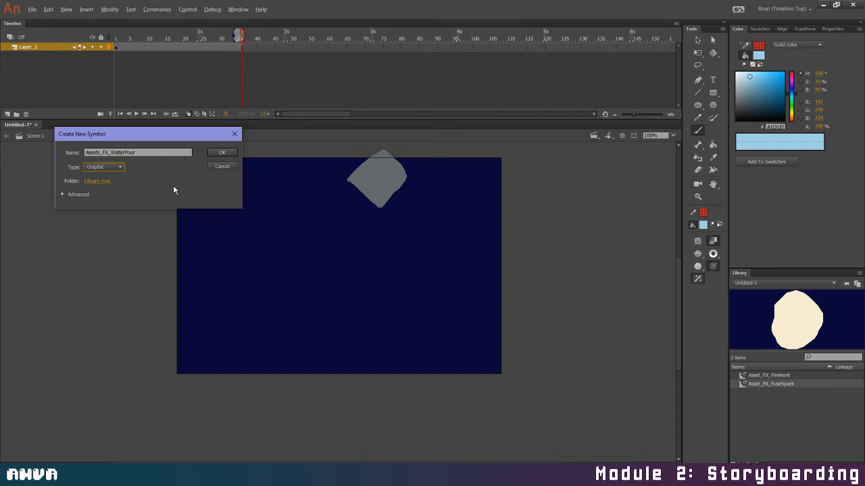
left_click(223, 152)
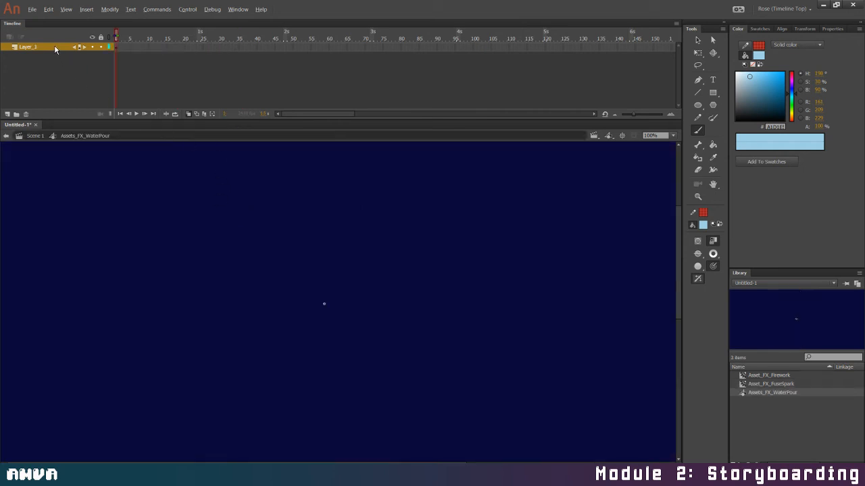
Paste the cut water and foam layers into the Assets_FX_WaterPour symbol, turn off onion skinning, and scrub through the frames
right_click(55, 49)
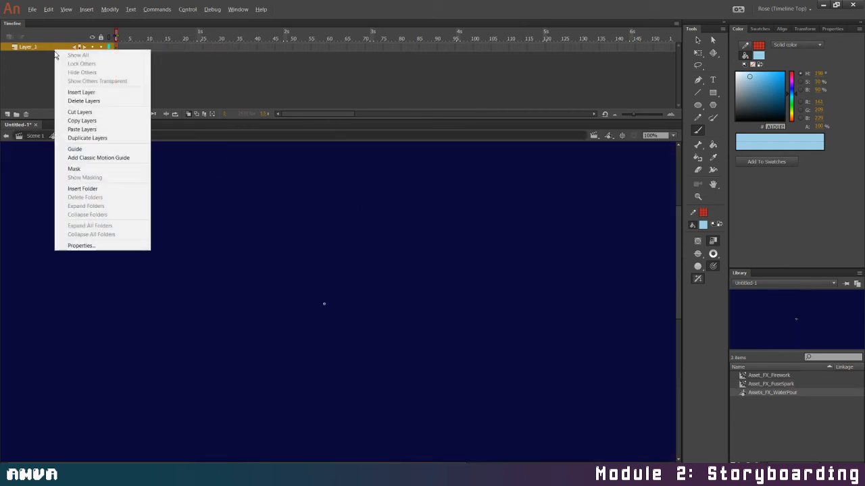
left_click(103, 123)
key("ctrl+v")
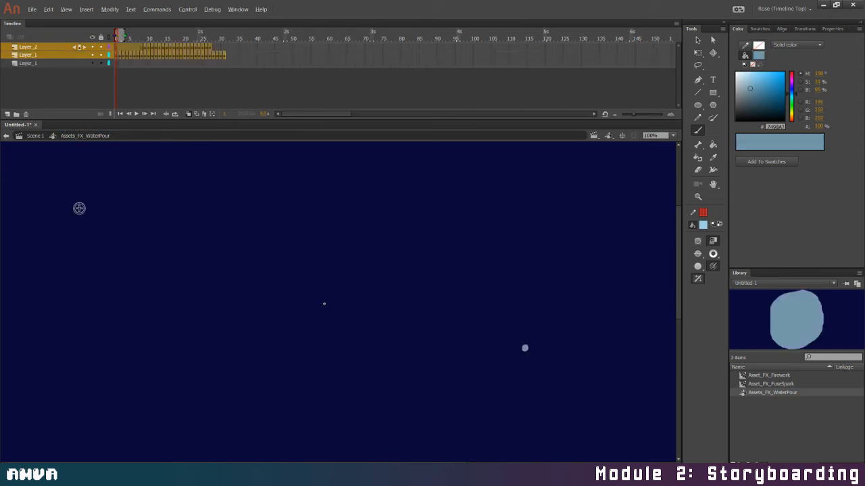
left_click(188, 114)
left_click(188, 114)
left_click(188, 114)
left_click_drag(114, 35, 198, 66)
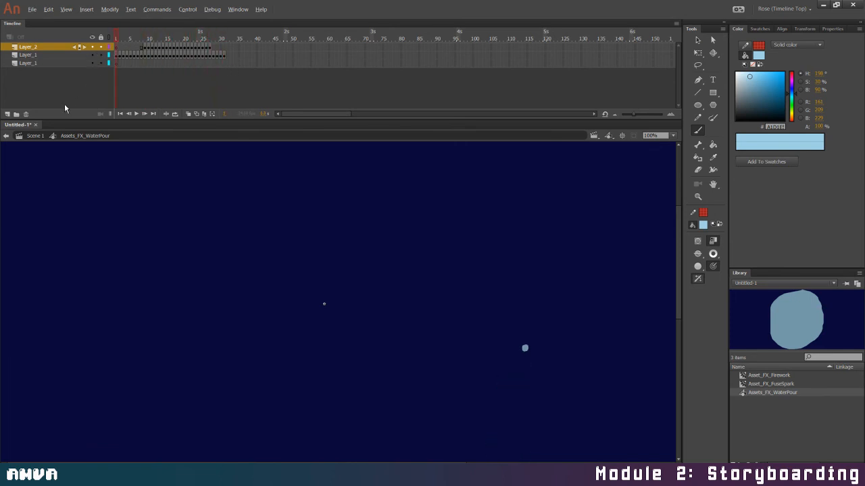
Return to Scene 1, add an empty layer, delete the container's Layer_3, and select Assets_FX_WaterPour in the library
left_click(35, 135)
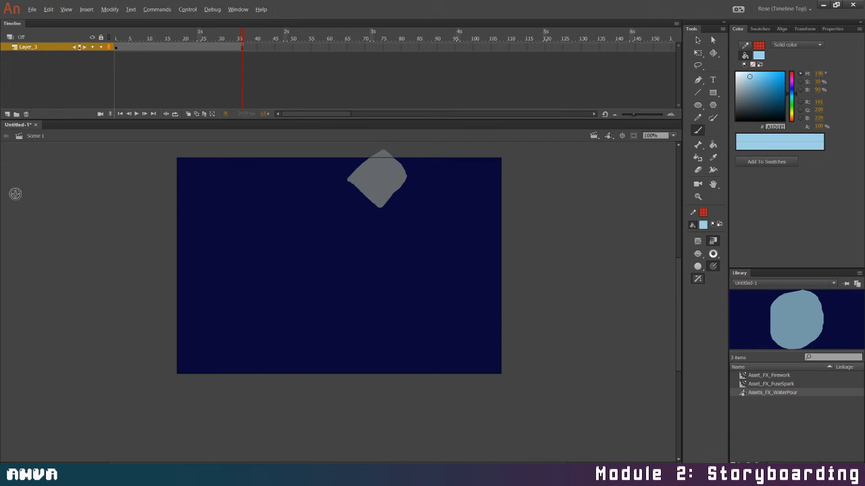
left_click(16, 114)
left_click(26, 114)
left_click(11, 113)
left_click(38, 54)
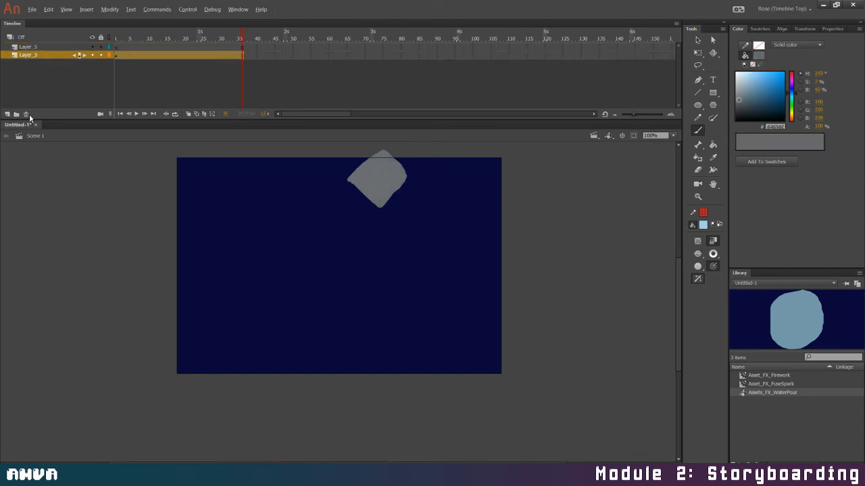
left_click(25, 114)
left_click(773, 392)
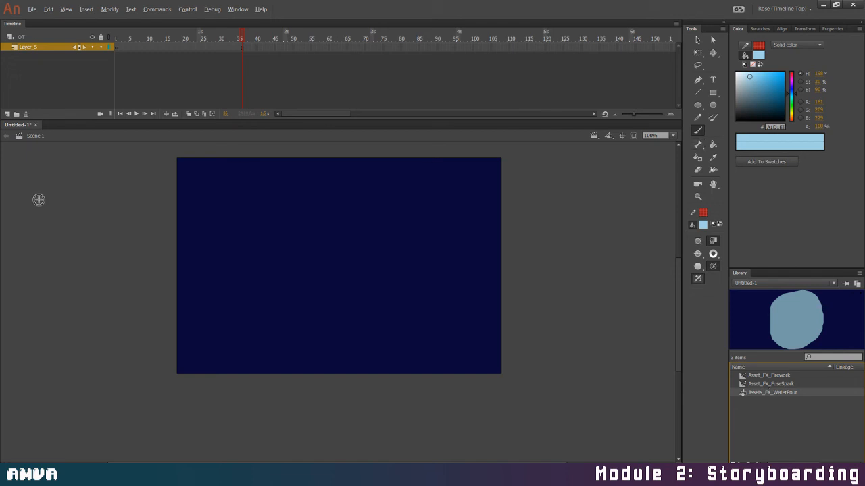
Save the document in the Example Files folder as FXAnim_Firework_Spark_WaterPour
left_click(32, 9)
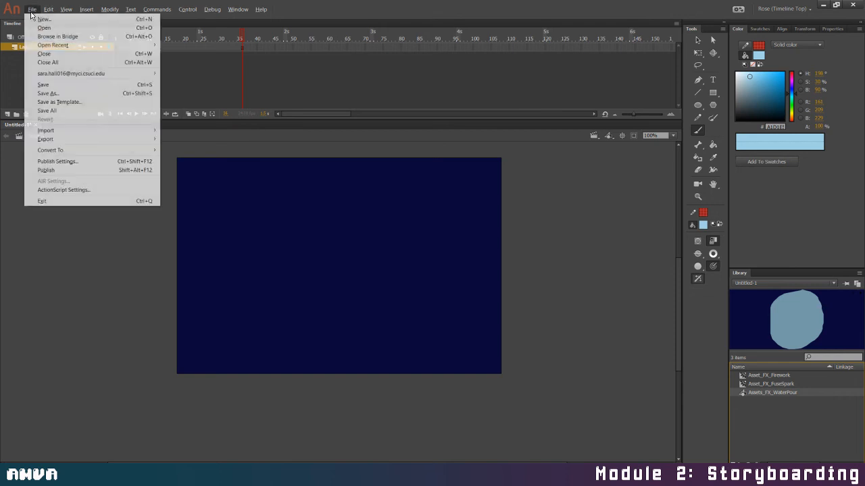
left_click(59, 94)
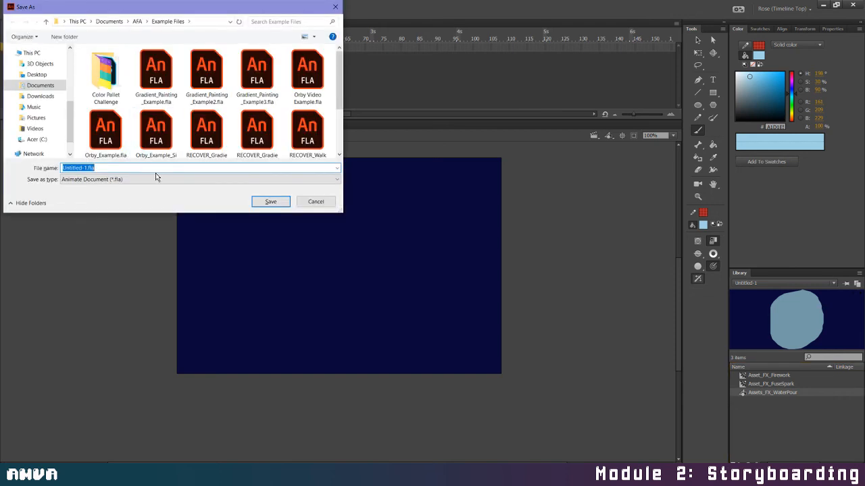
scroll(196, 124, "down", 1)
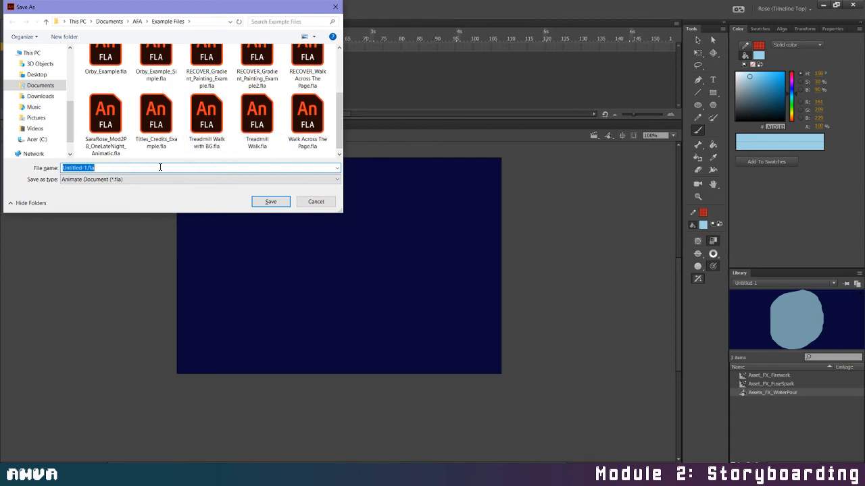
type("FXAnim_Firewo")
key("BackSpace")
key("BackSpace")
key("BackSpace")
key("BackSpace")
key("BackSpace")
type("irework_Spark_WaterPour")
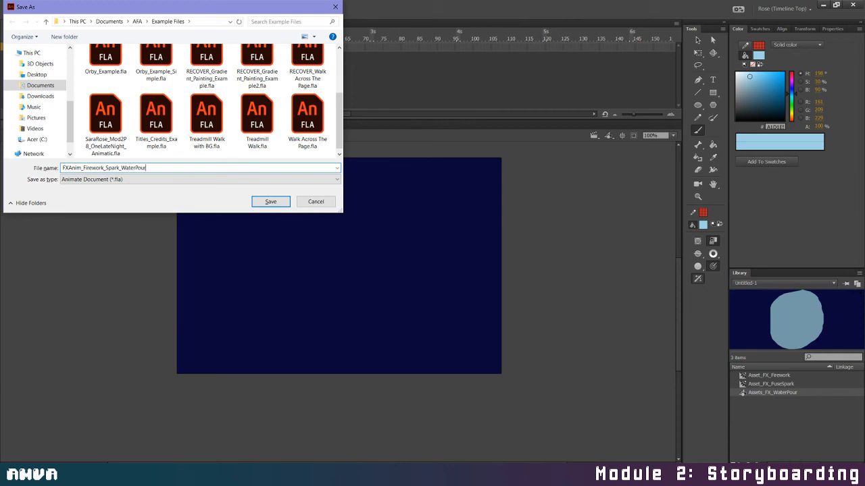
key("Return")
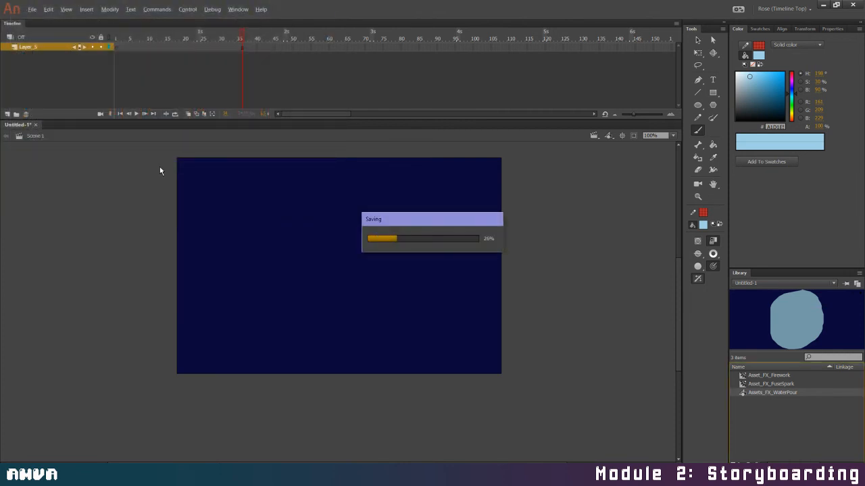